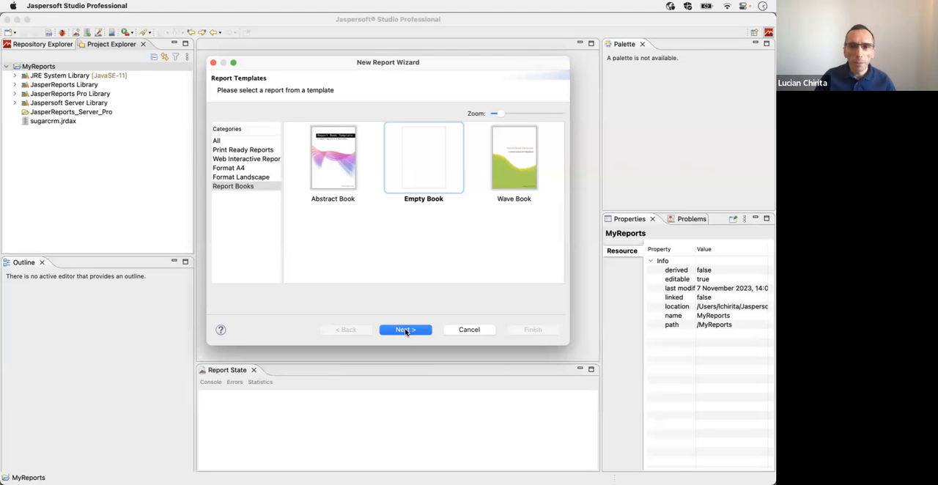
Step: Accept the Empty Book template and name the new report file country_book.jrxml in MyReports
click(405, 330)
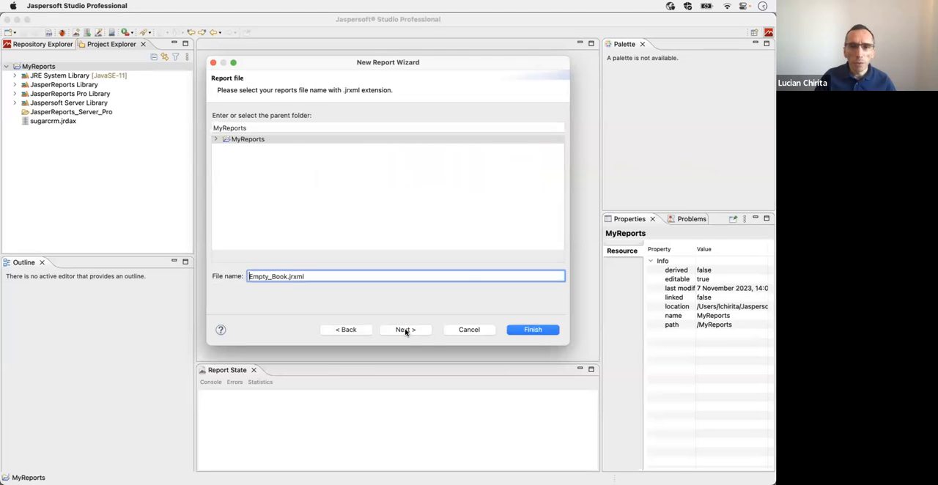
click(288, 277)
key(shift+super+Left)
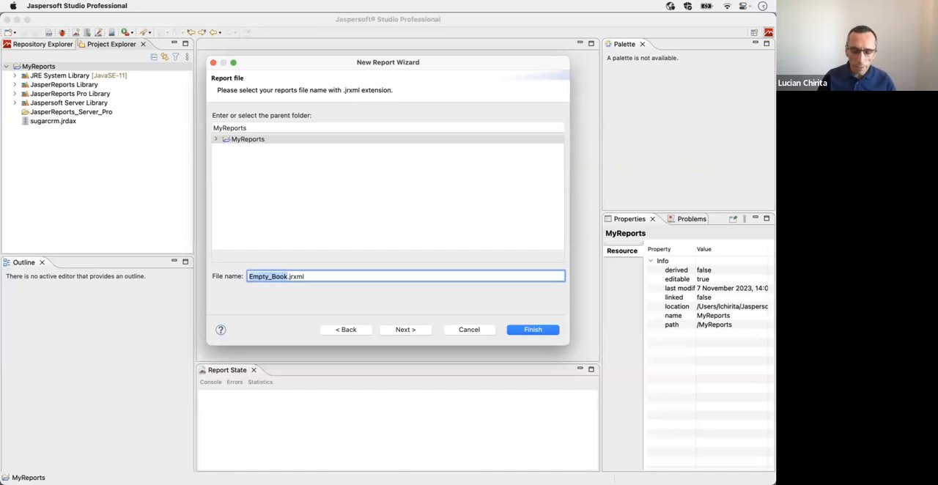
text(country_)
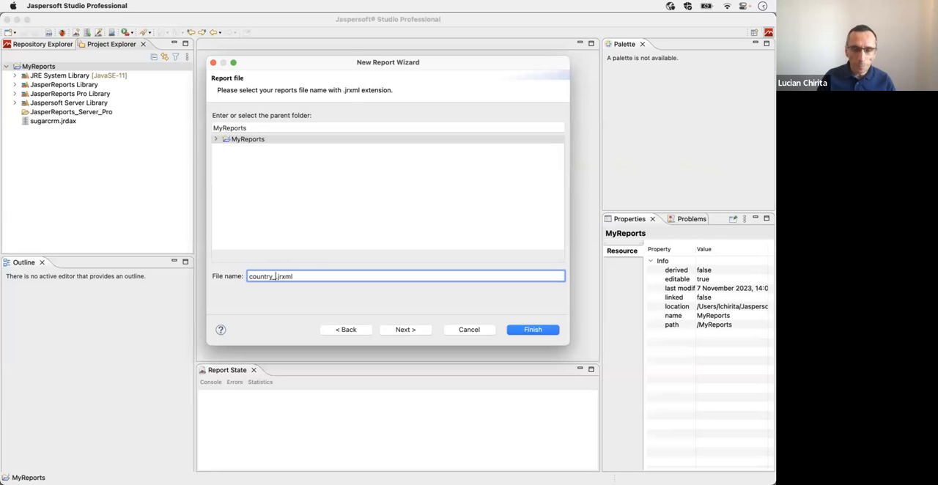
text(book)
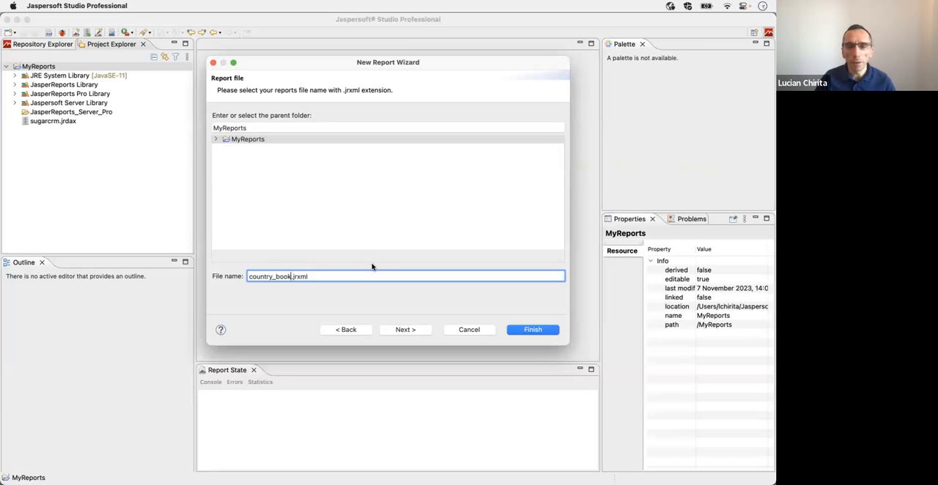
click(403, 330)
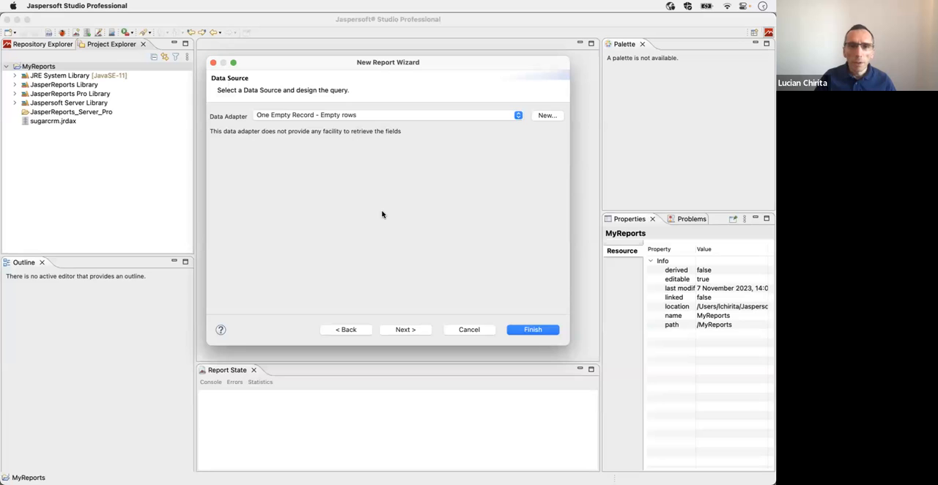
Step: Set the book's data adapter to sugarcrm and enter the query "select * from countries"
click(331, 115)
click(333, 139)
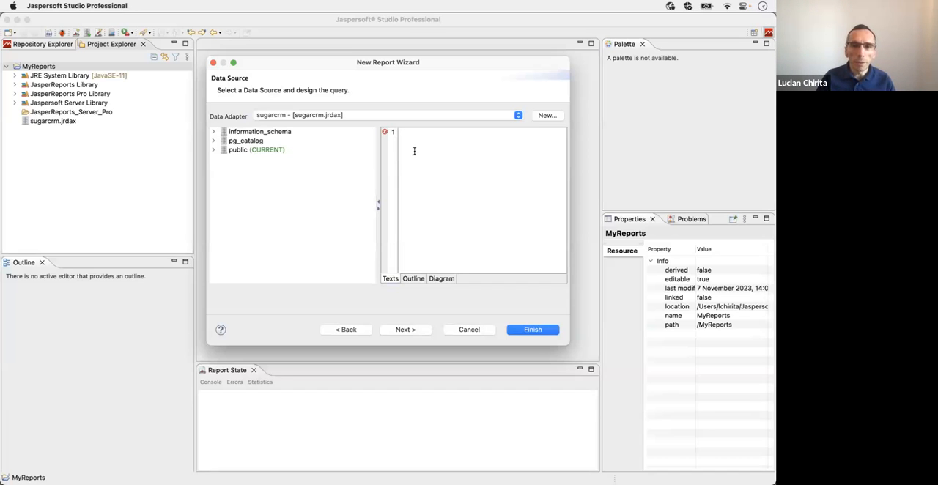
text(sele)
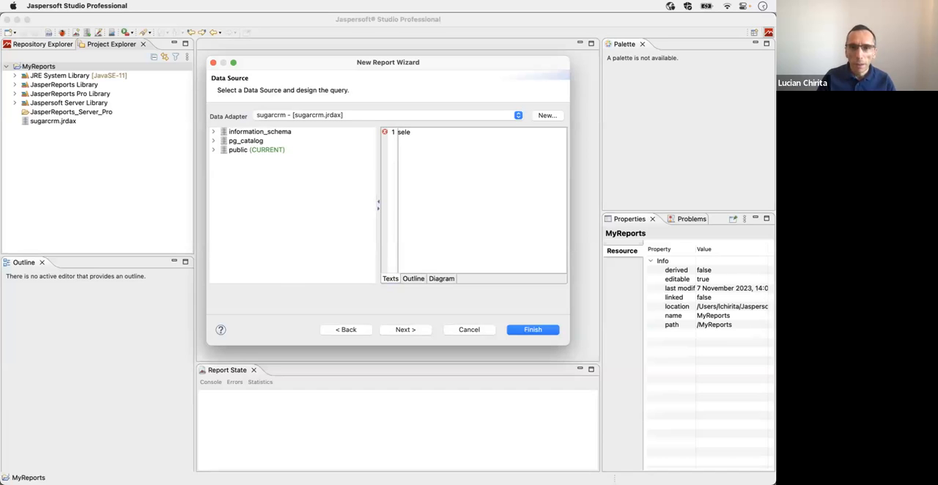
text(ct * from)
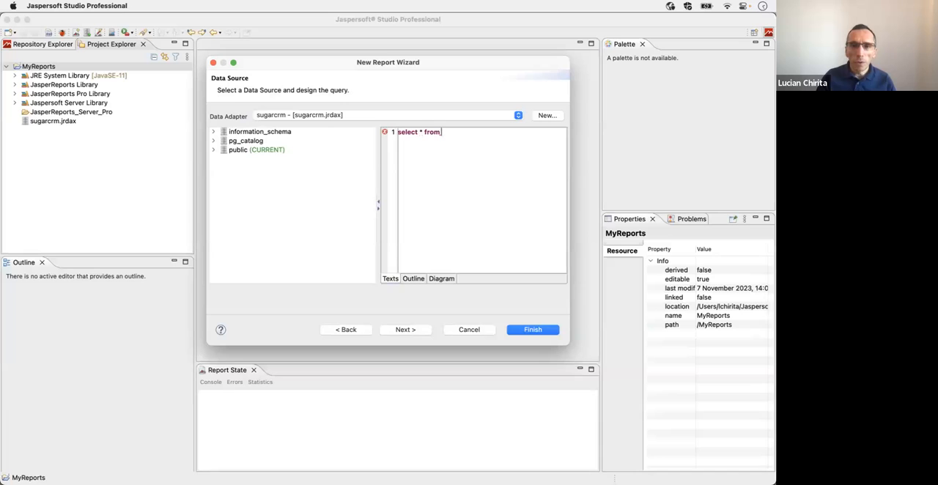
text( country)
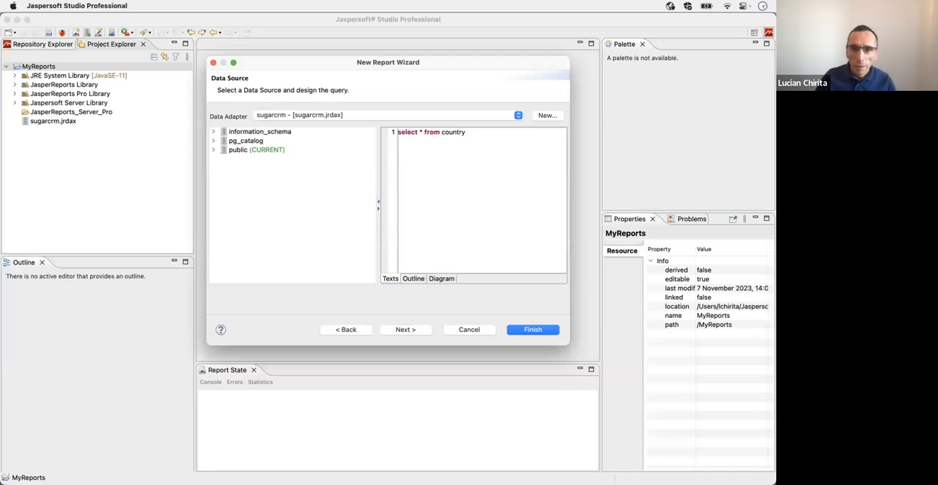
key(BackSpace)
text(ies)
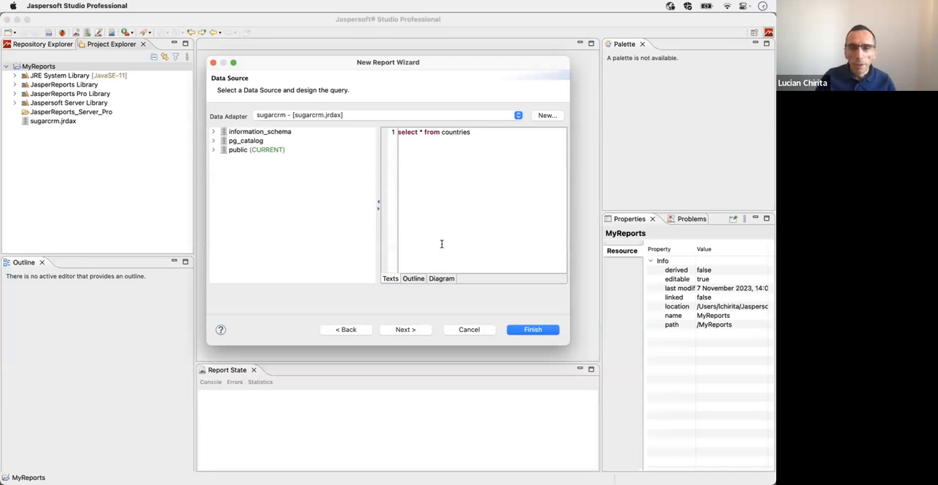
click(400, 330)
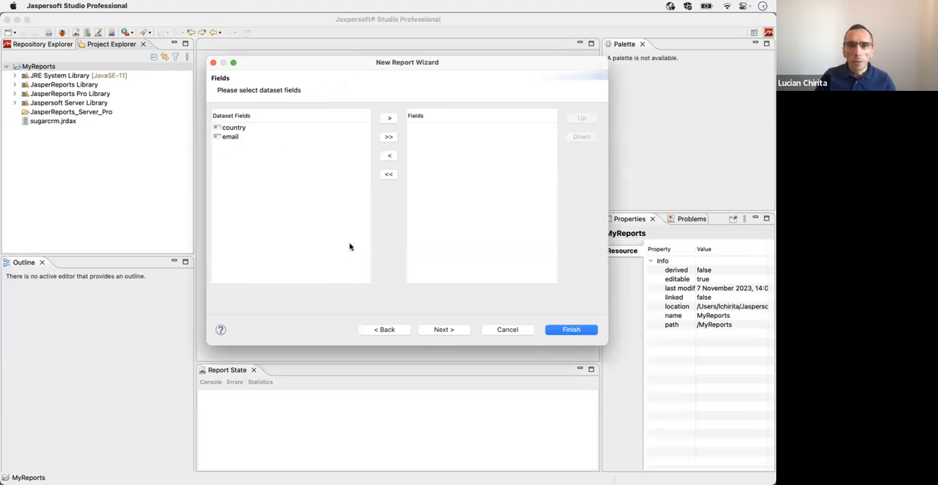
Step: Include all dataset fields, country and email, and finish creating the book report
click(388, 137)
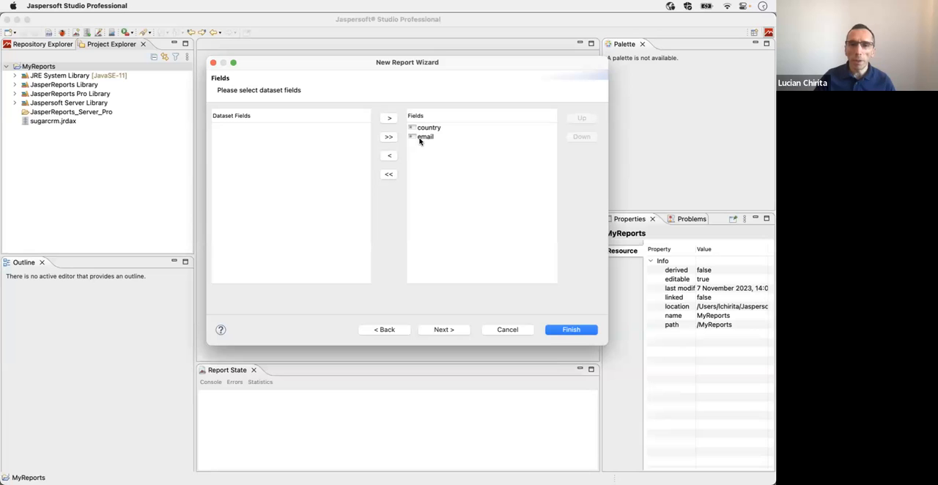
click(448, 331)
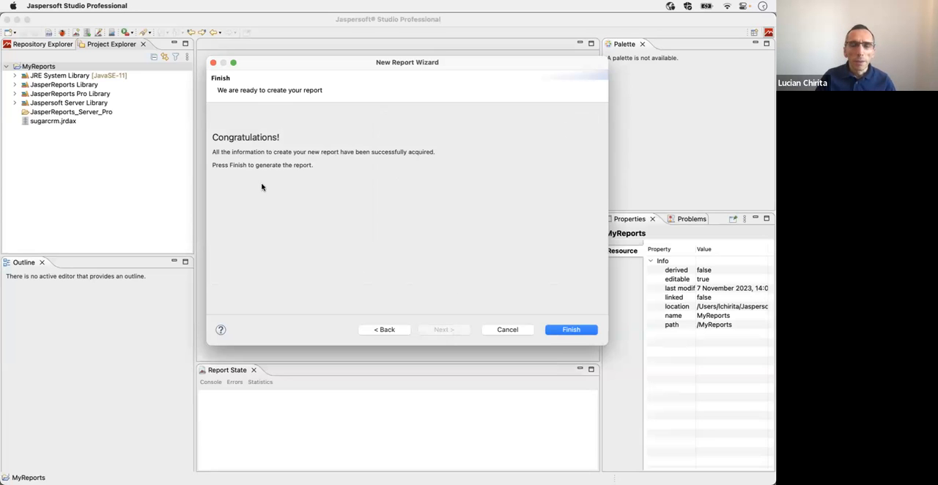
click(569, 329)
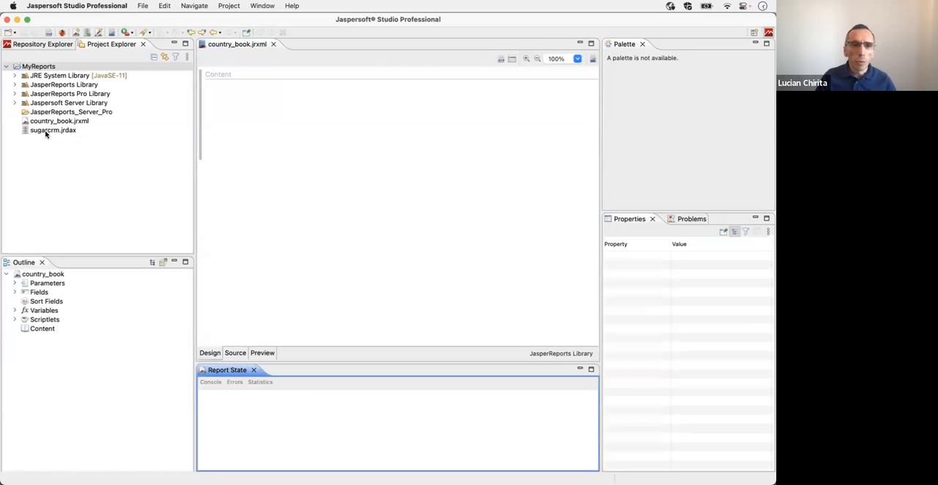
Step: Start adding a new book part to the Content section, with the option to create a new report
click(40, 330)
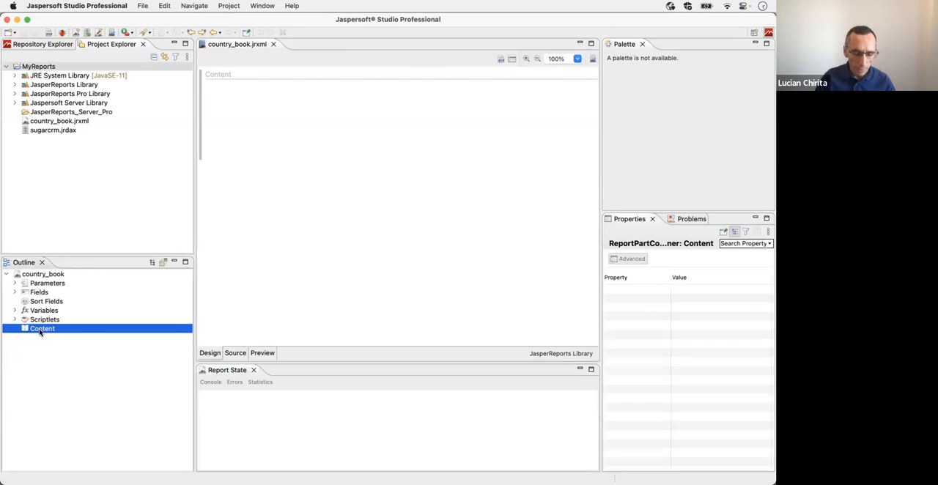
right_click(40, 331)
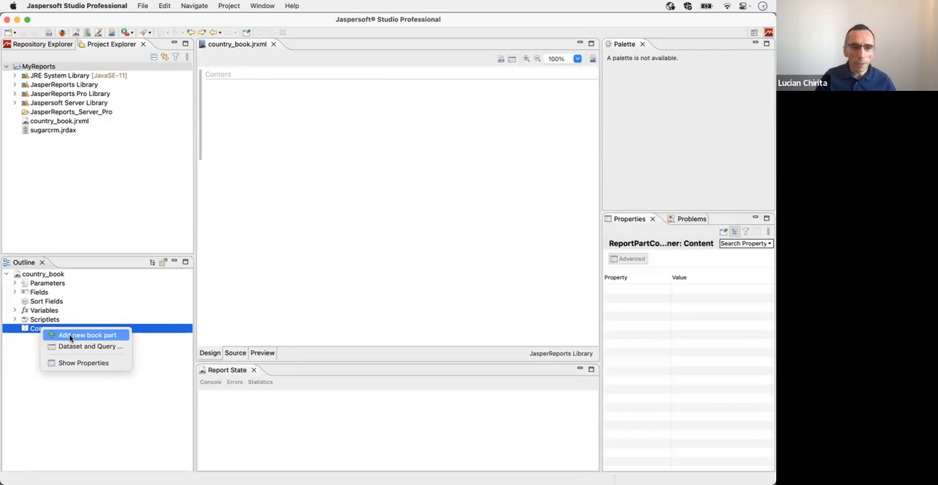
click(71, 338)
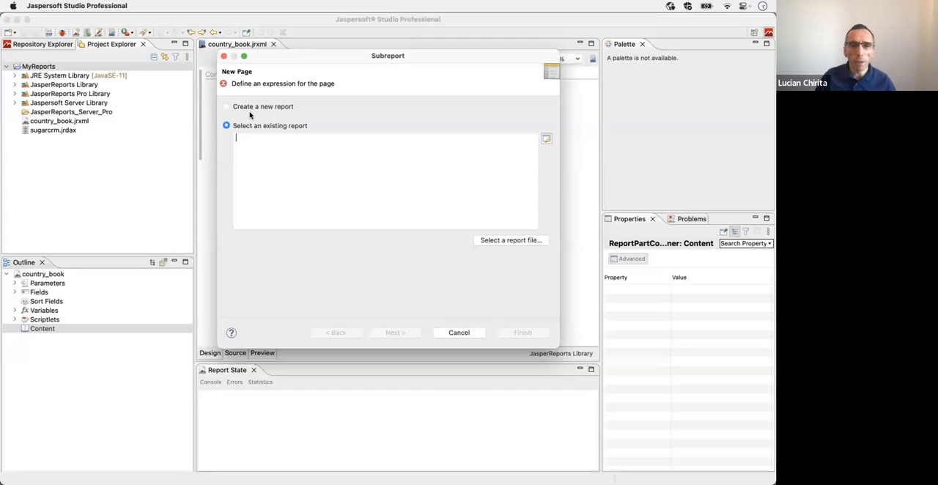
click(243, 107)
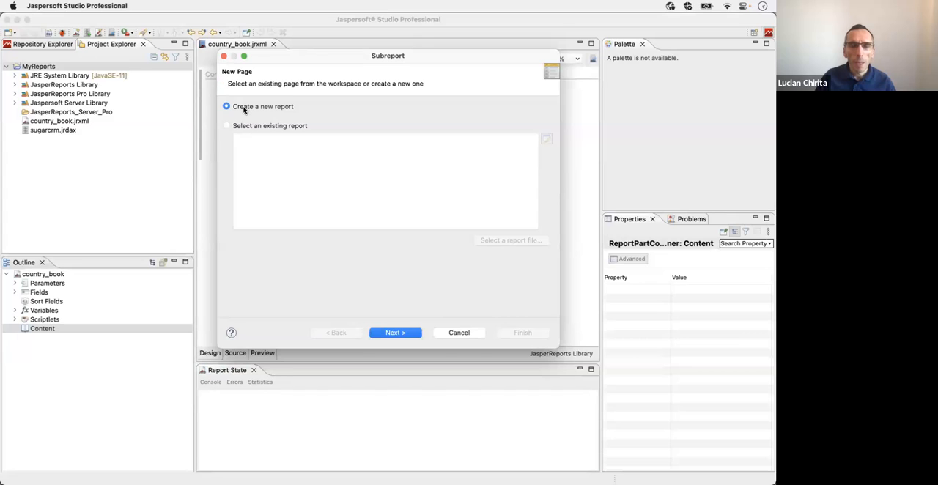
click(395, 333)
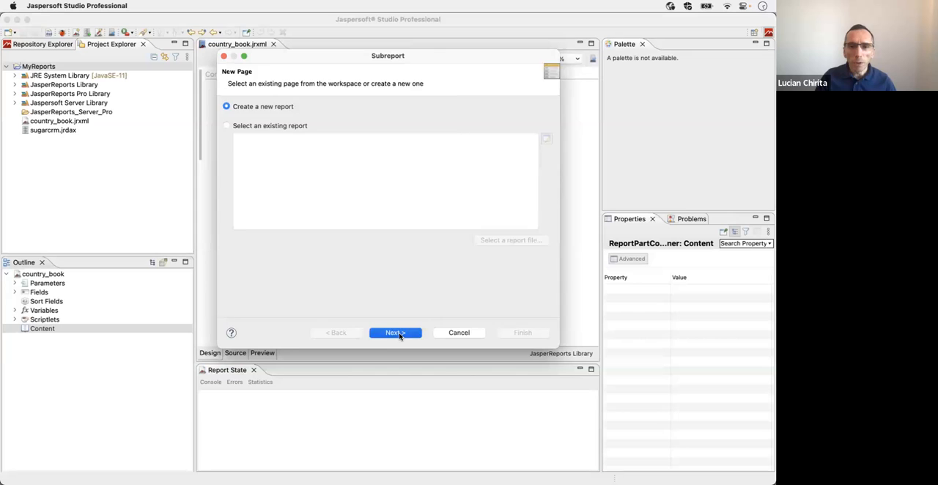
Step: Choose the Simple Blue template for the new book part
scroll(410, 242, down, 1)
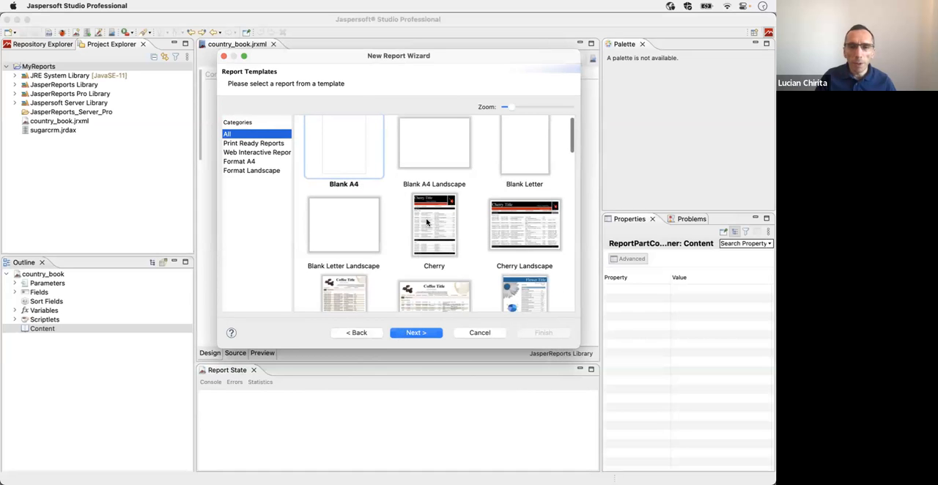
scroll(427, 222, down, 3)
scroll(428, 222, down, 3)
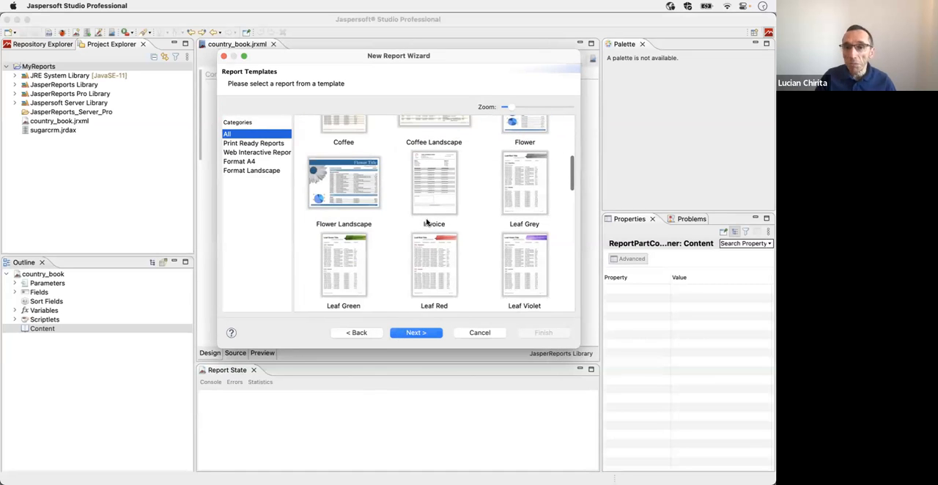
scroll(427, 222, down, 3)
click(344, 225)
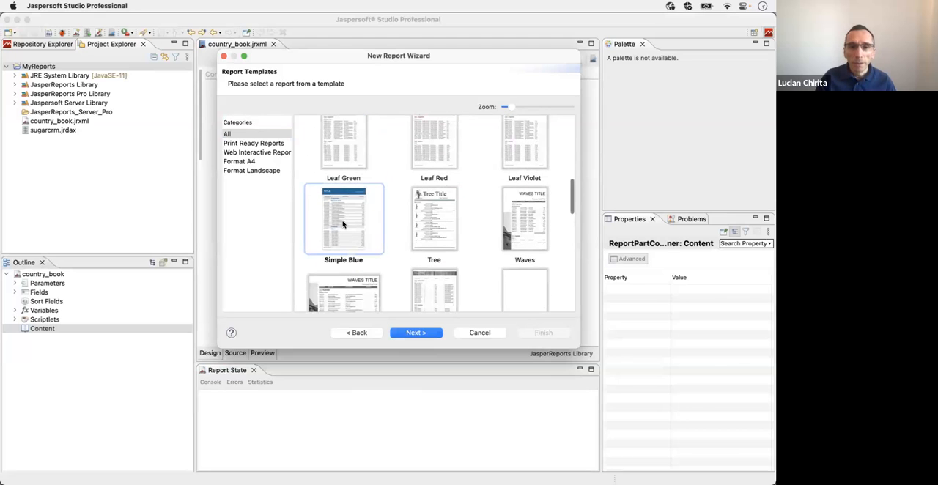
click(409, 334)
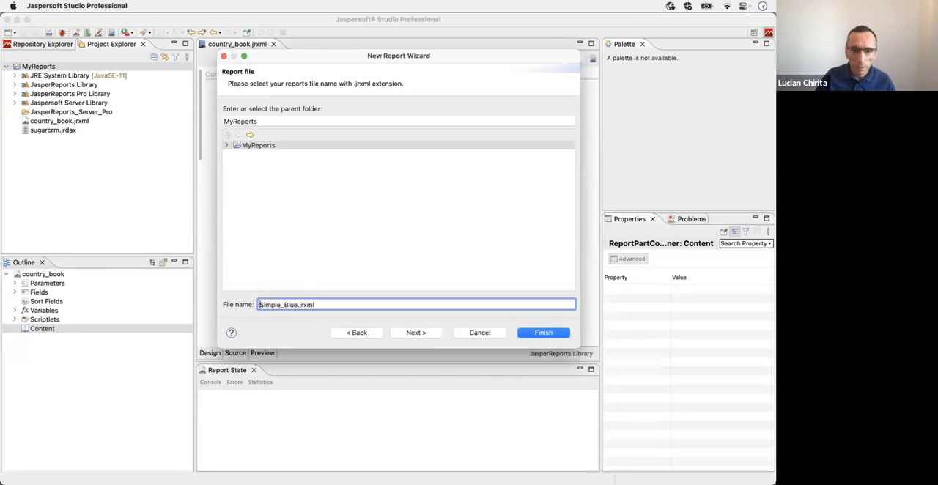
Step: Name the book part's report file country_accounts.jrxml in MyReports
key(super+a)
key(shift+Left)
key(shift+Left)
key(shift+Left)
key(shift+Left)
key(shift+Left)
key(shift+Left)
text(country_accounts)
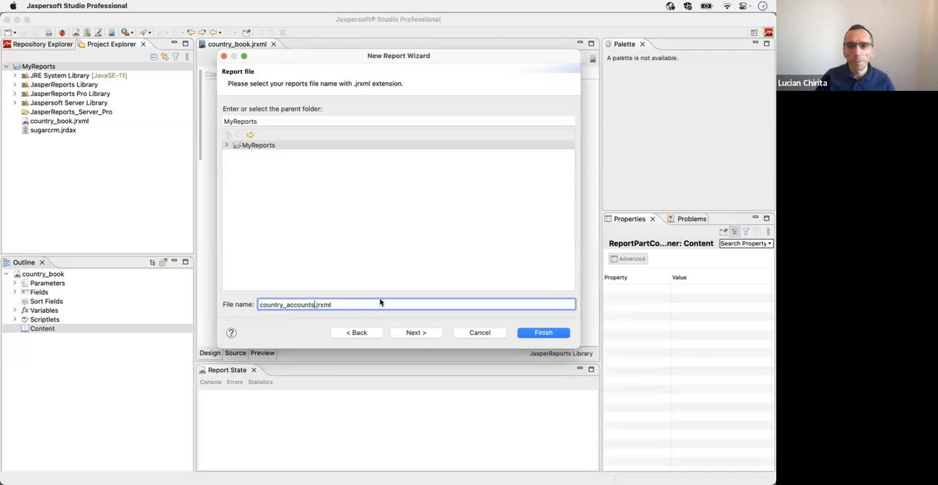
click(416, 336)
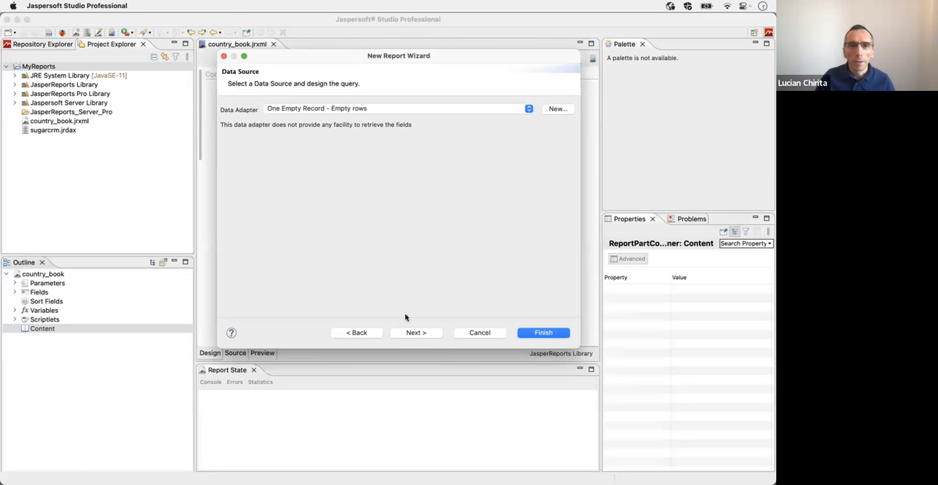
Step: Set the book part's data adapter to sugarcrm and enter the query "select * from accounts"
click(340, 110)
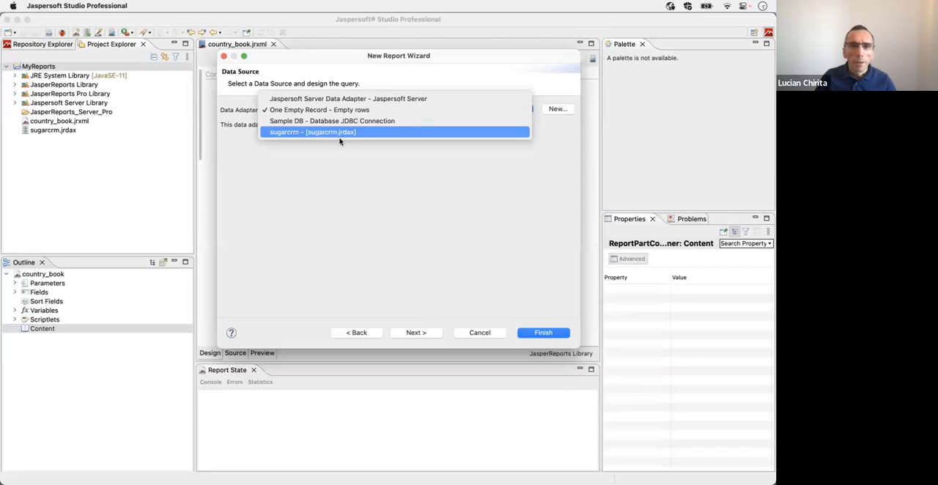
click(339, 135)
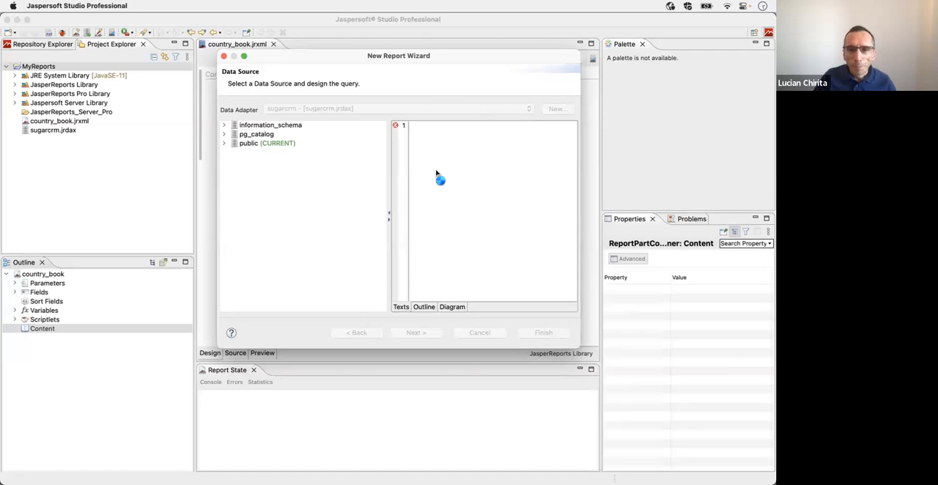
text(se)
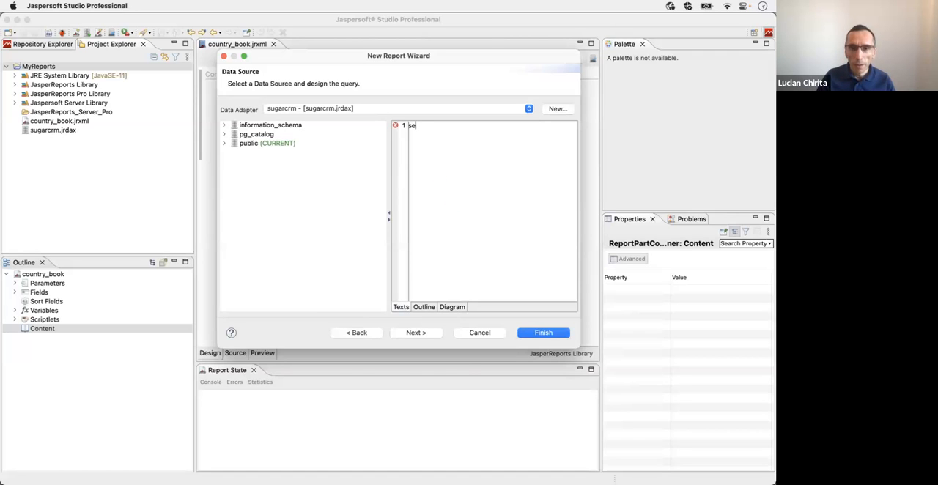
text(lect *)
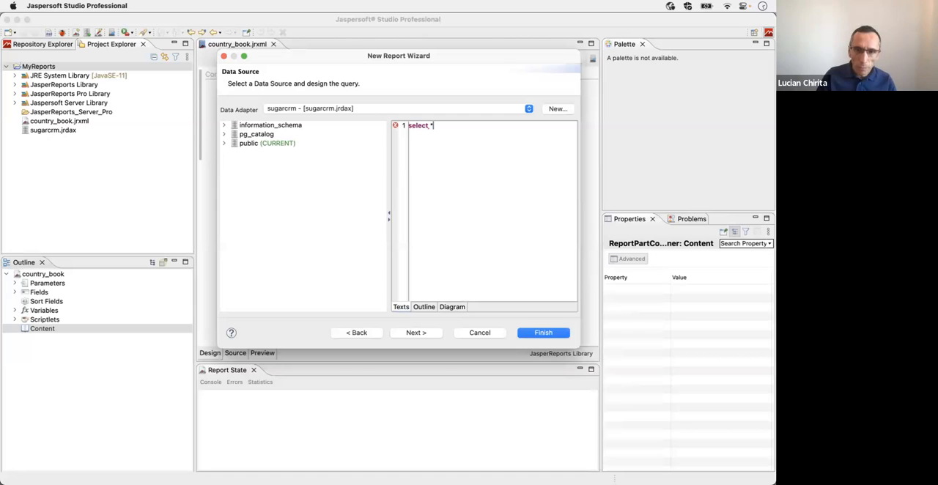
text( from a)
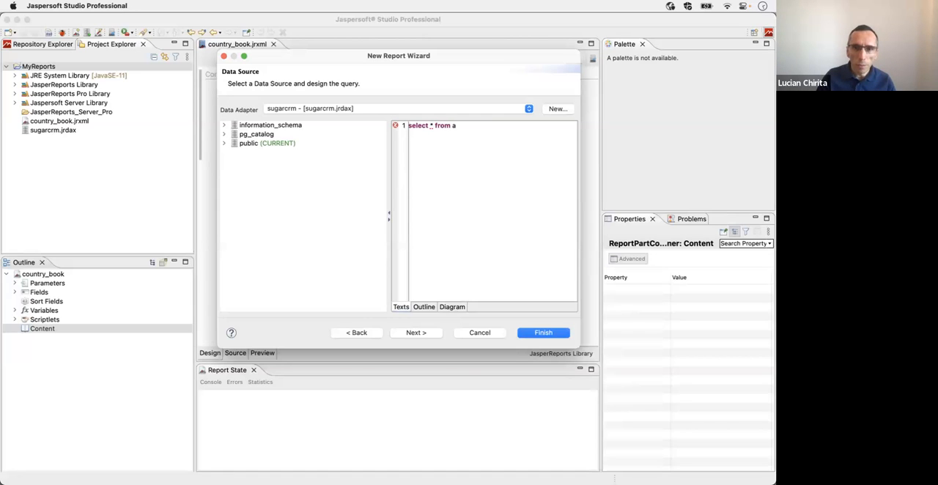
text(ccounts)
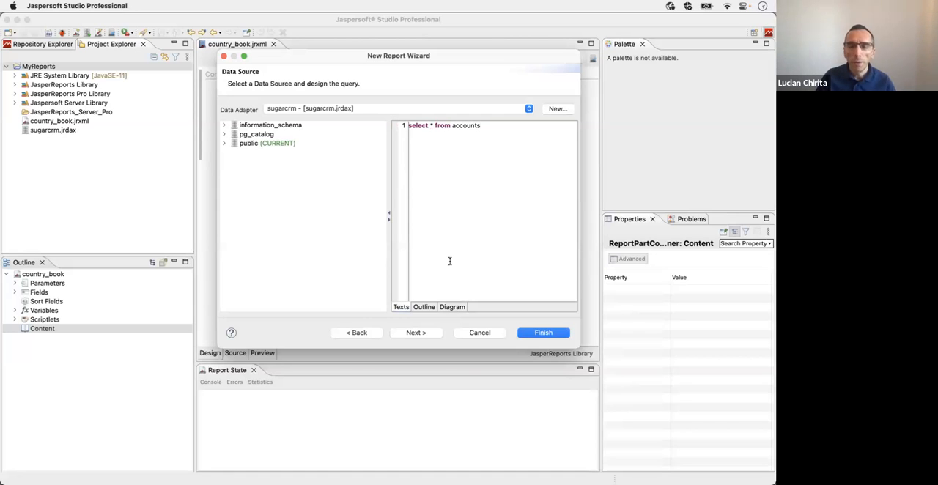
click(410, 333)
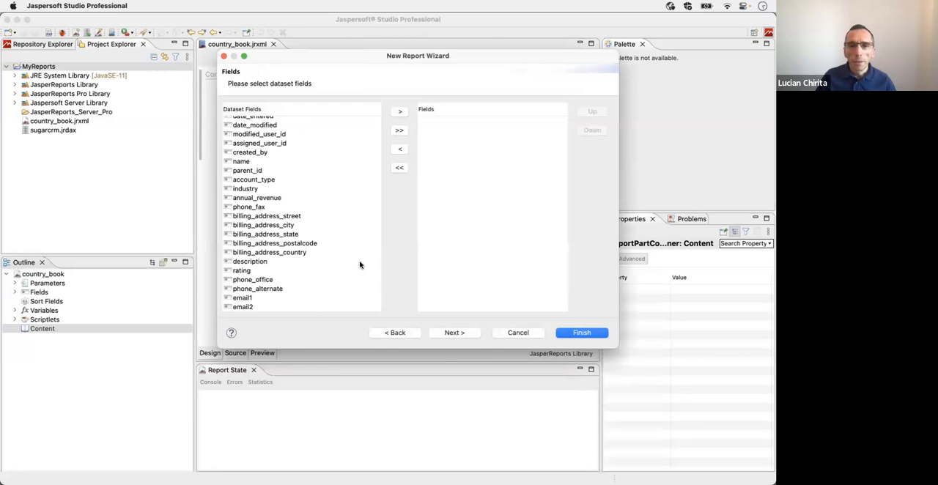
Step: Include the name and billing_address_city dataset fields in the new accounts report
click(246, 164)
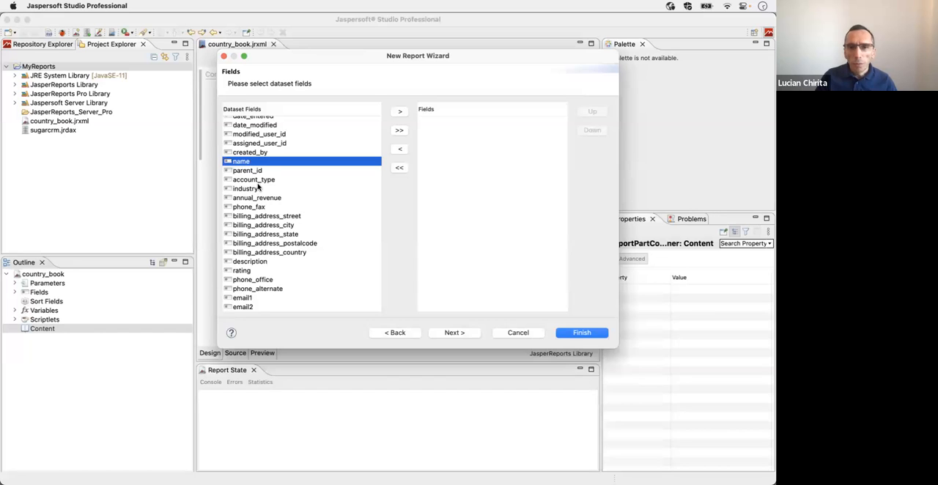
click(396, 115)
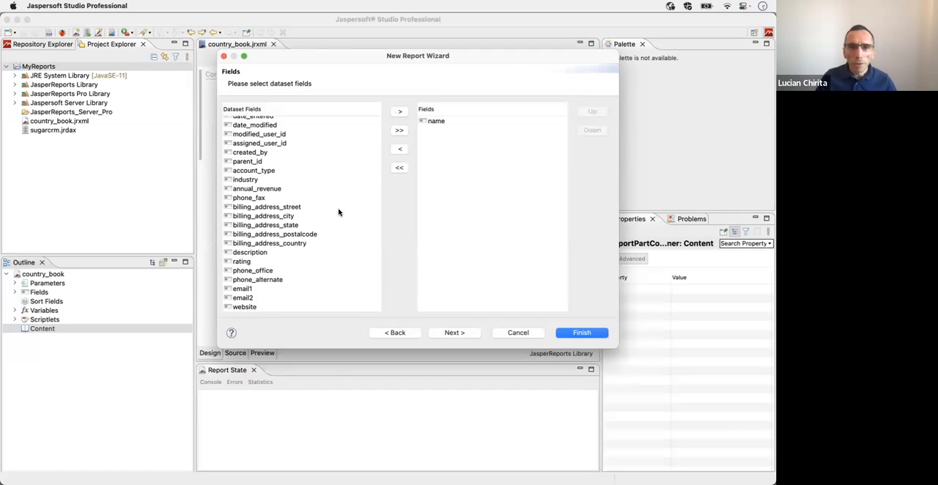
click(274, 217)
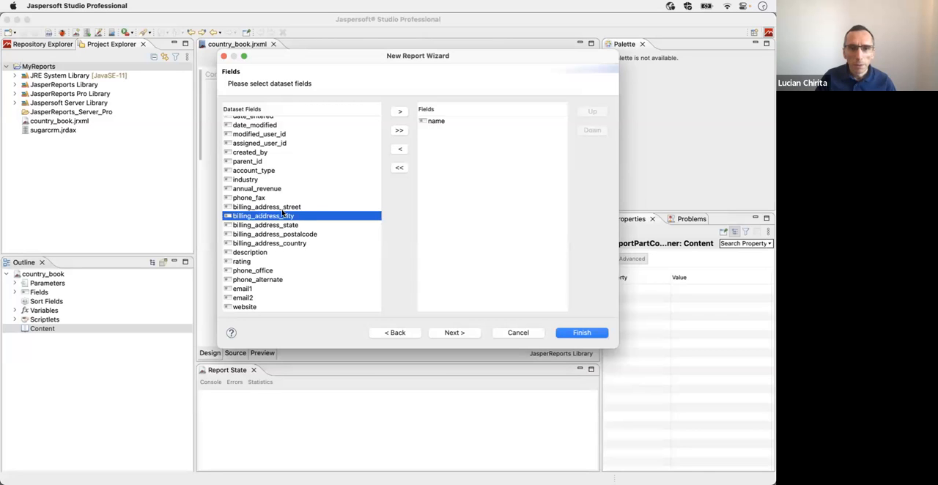
click(399, 112)
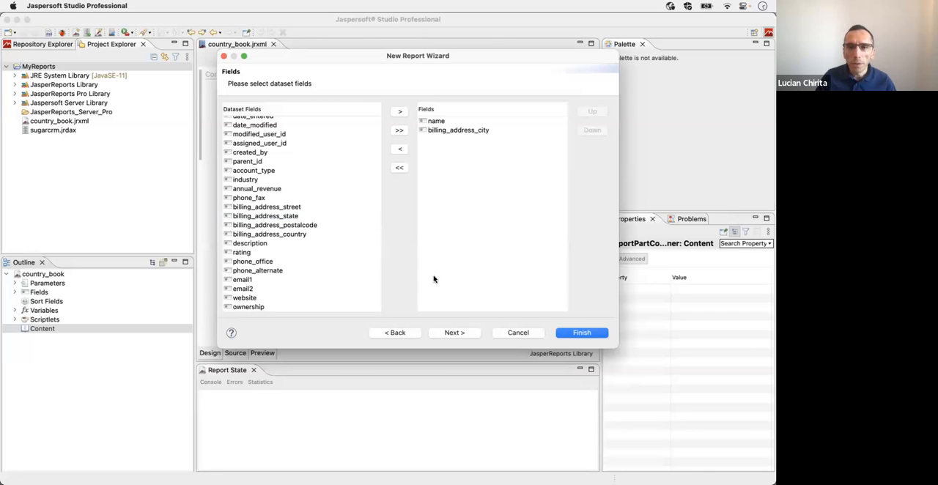
click(452, 334)
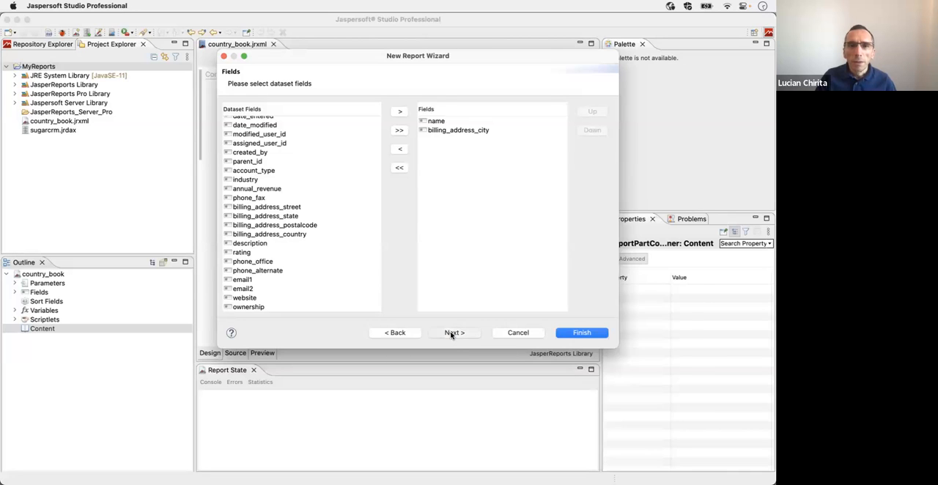
click(513, 333)
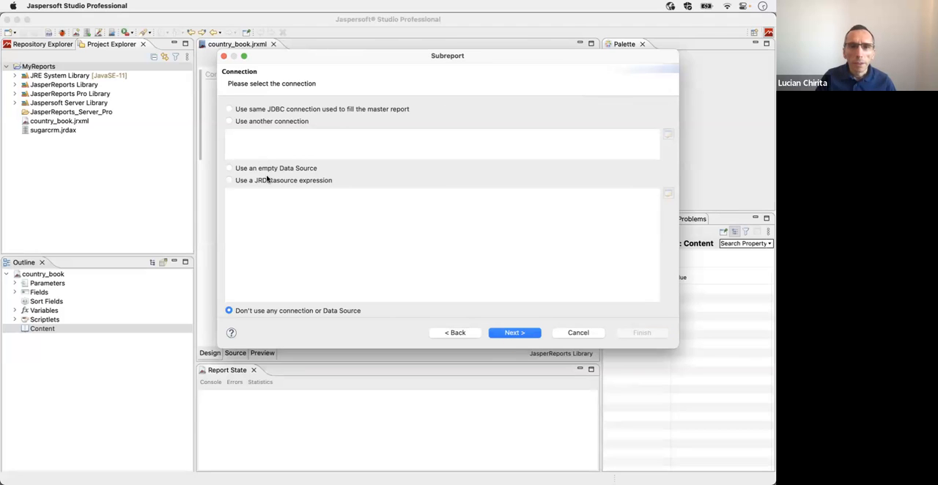
Step: Use the same JDBC connection as the master report for the book part and finish creating it without dataset parameters
click(258, 111)
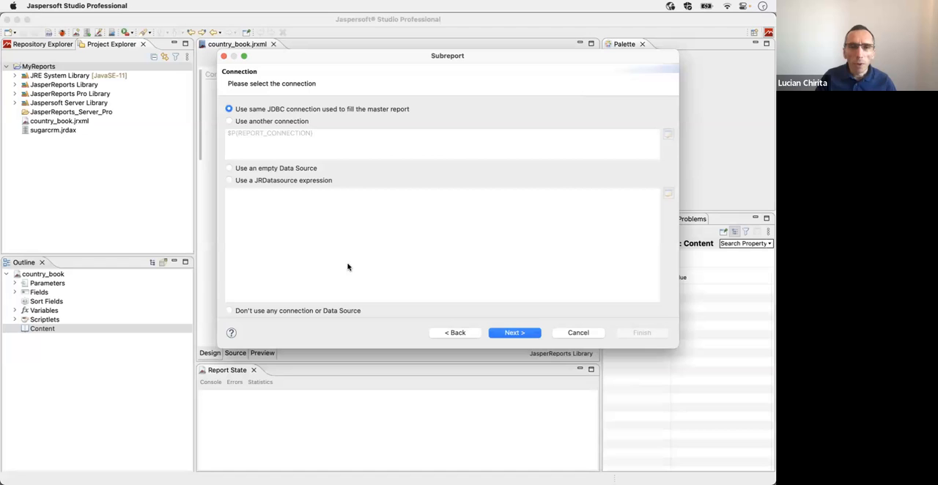
click(514, 335)
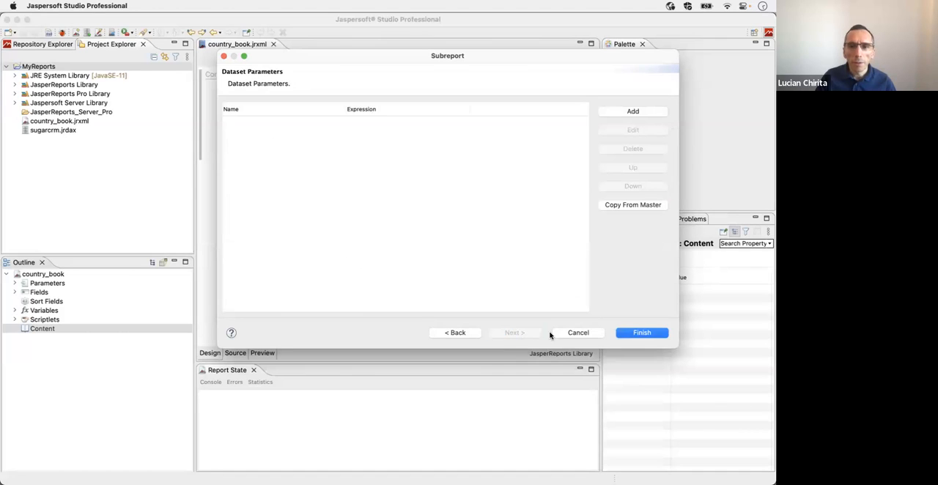
click(636, 335)
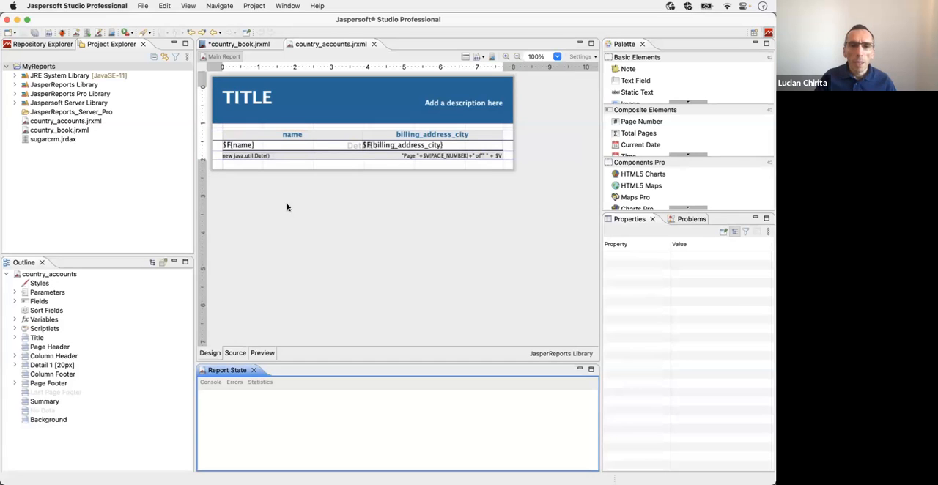
Step: Preview the country_accounts report and examine the account rows on its first page
click(260, 354)
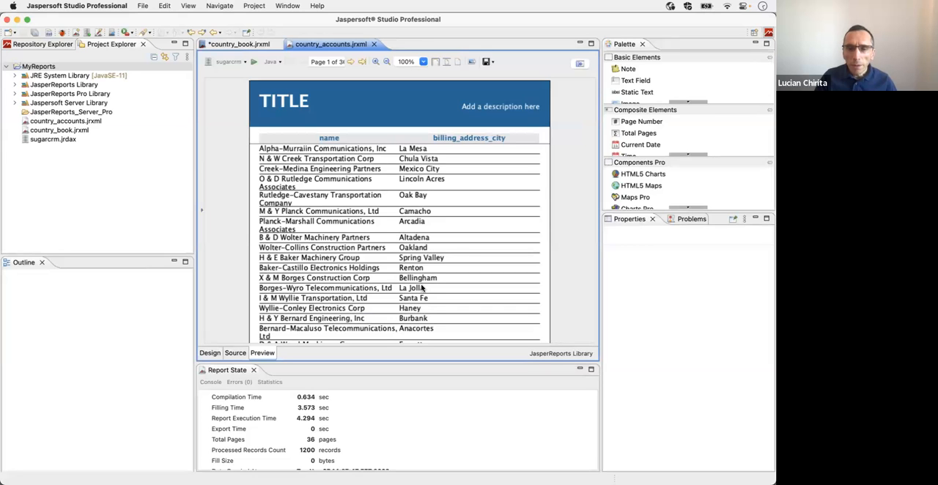
scroll(429, 257, down, 5)
scroll(429, 256, up, 5)
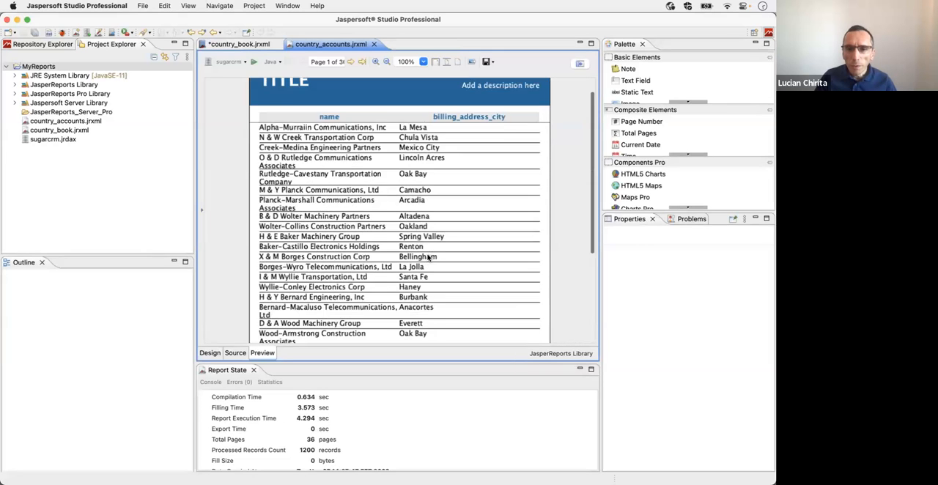
Step: Create a report parameter named Country in the country_accounts design
click(211, 354)
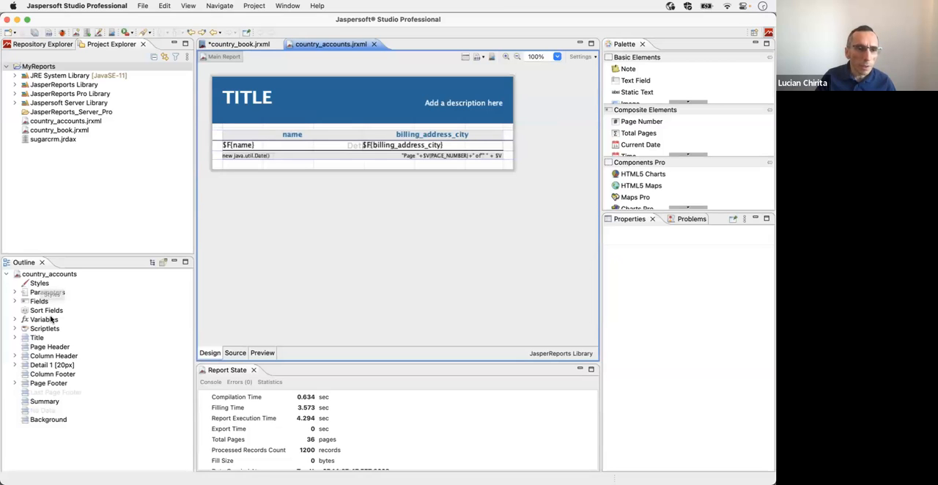
right_click(34, 294)
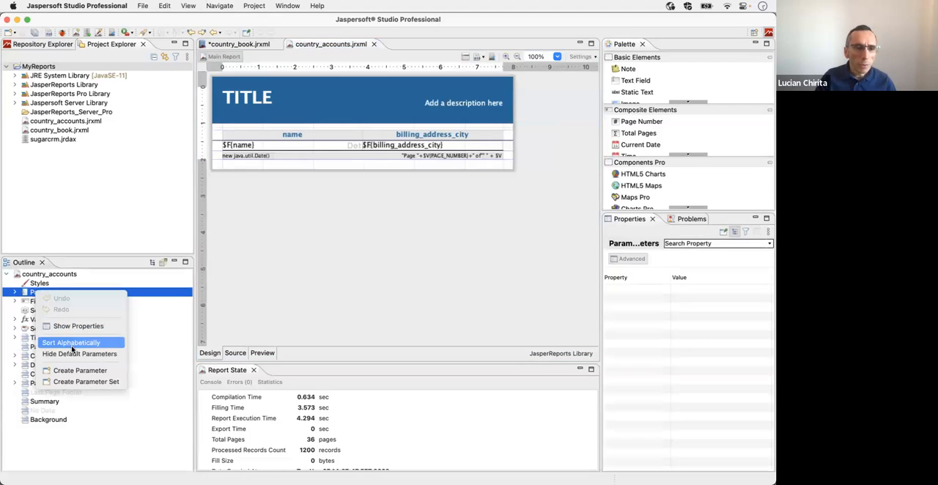
click(79, 371)
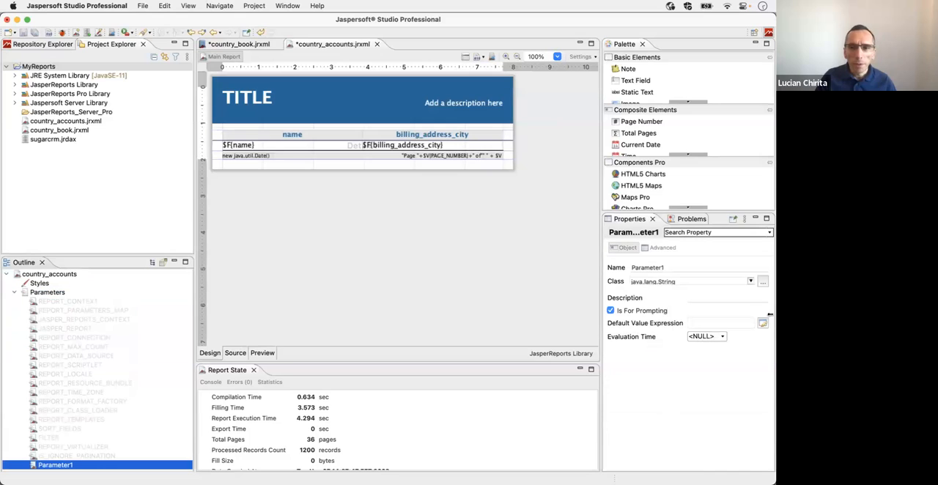
click(669, 267)
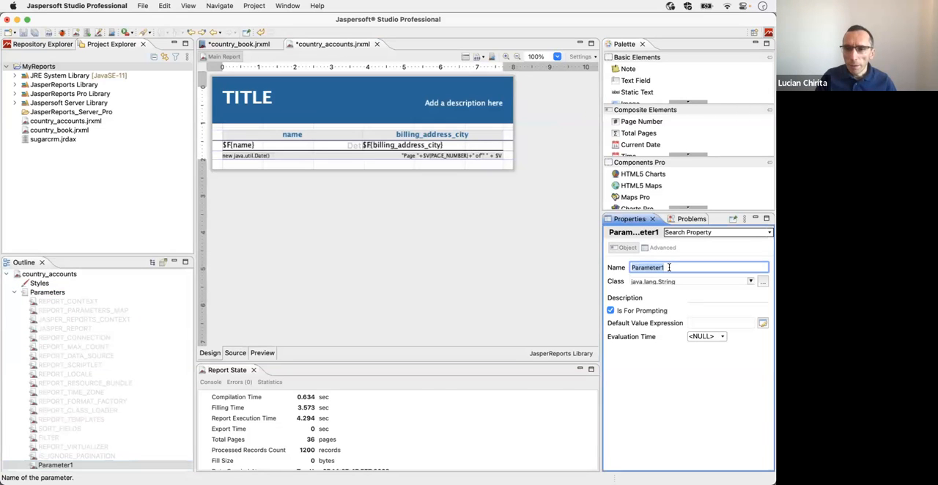
text(Country)
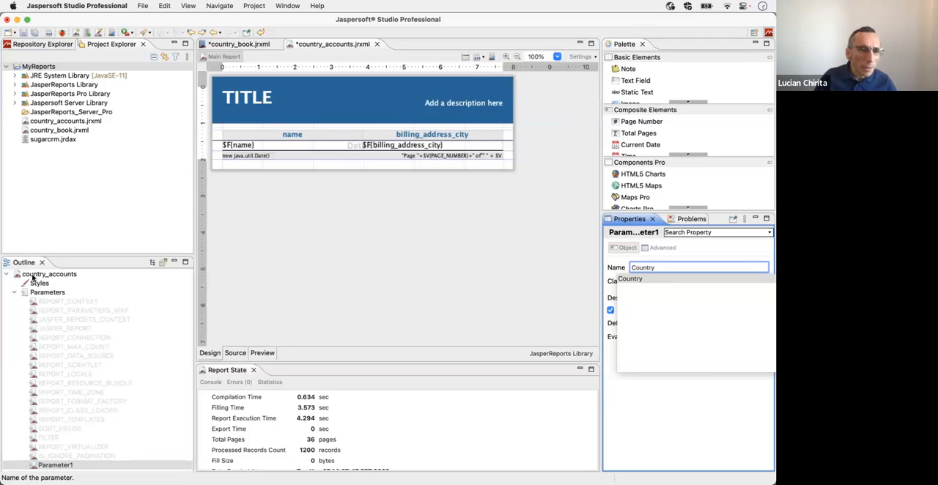
Step: Filter the country_accounts dataset query by adding "where billing_address_country = $P{Country}"
click(33, 275)
right_click(32, 277)
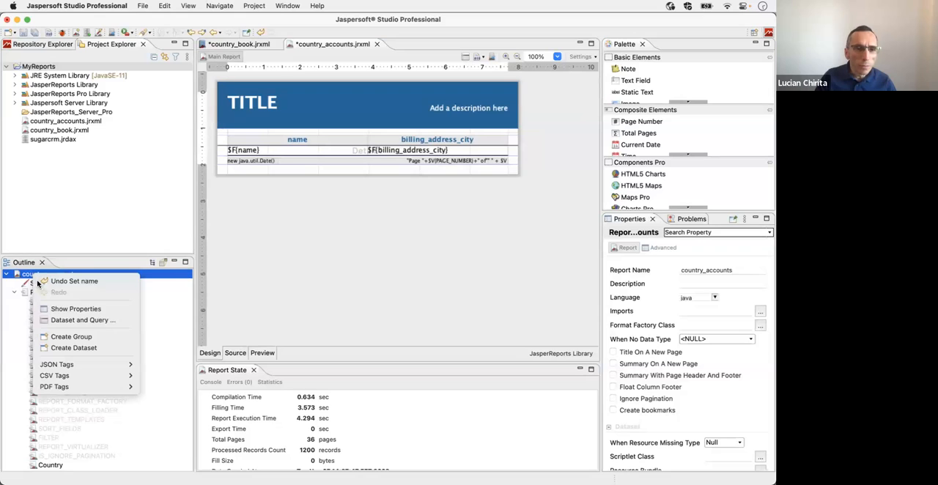
click(78, 321)
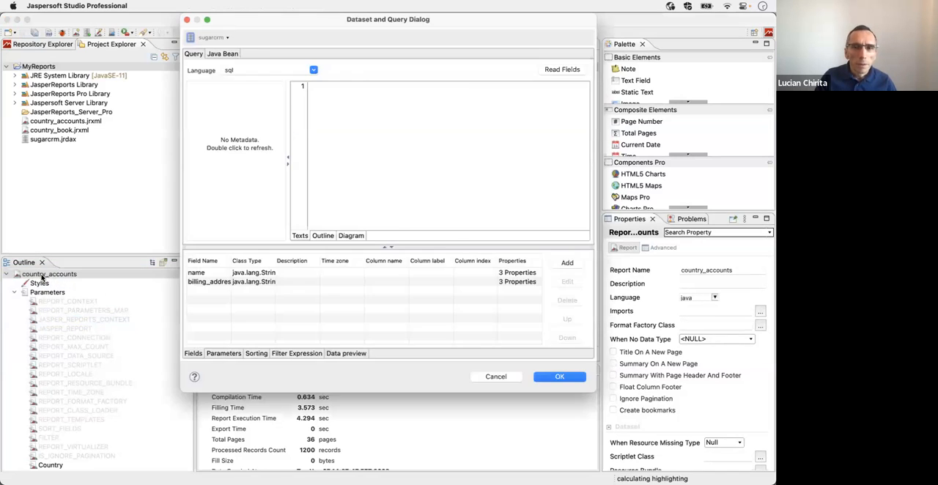
click(491, 93)
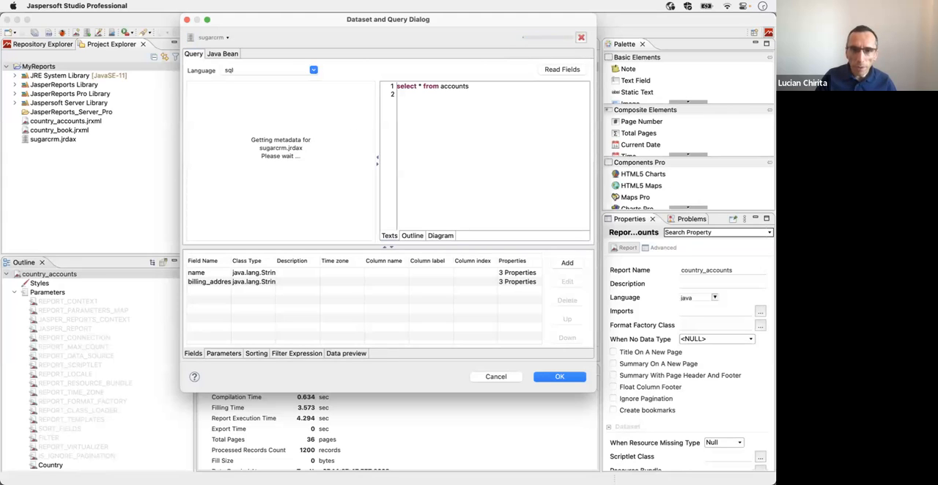
text(where)
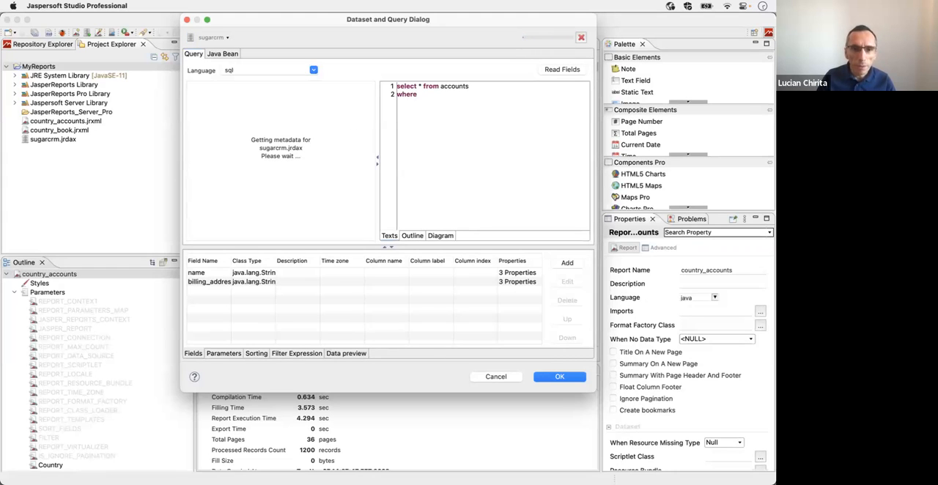
text( billing_accountr)
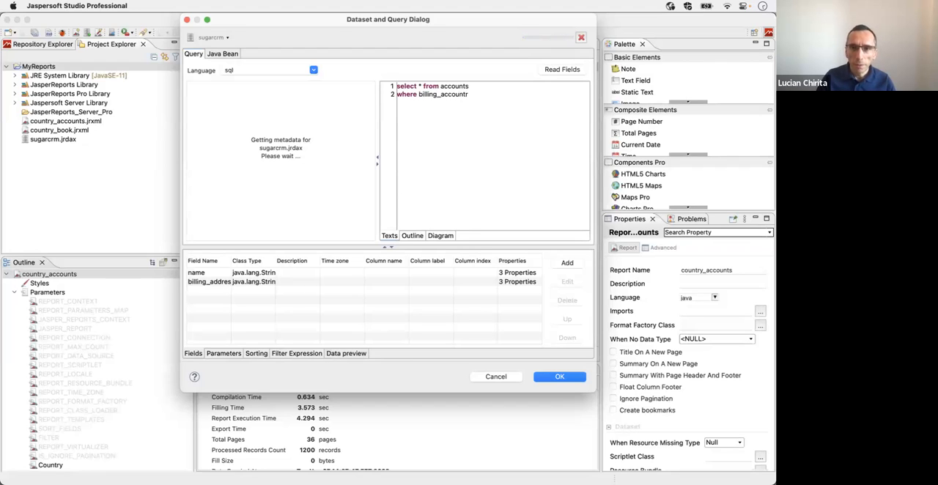
key(BackSpace)
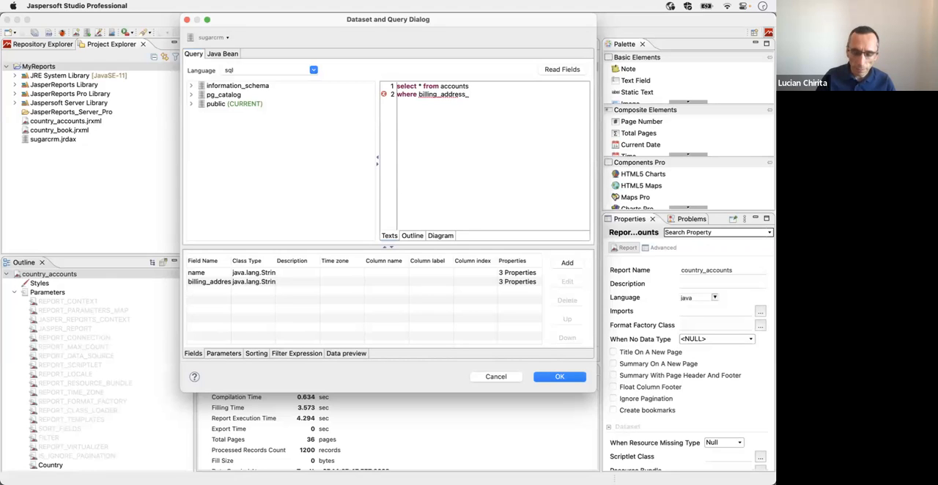
text(.)
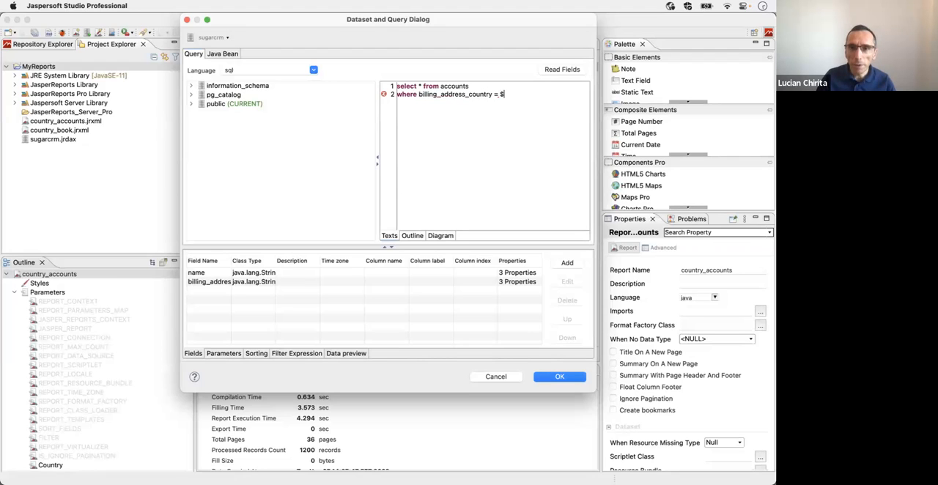
key(BackSpace)
text(Country})
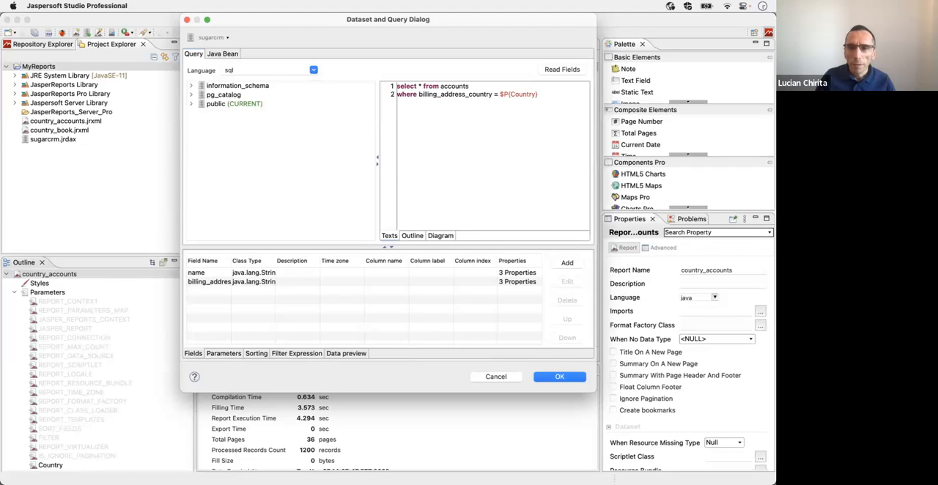
click(553, 377)
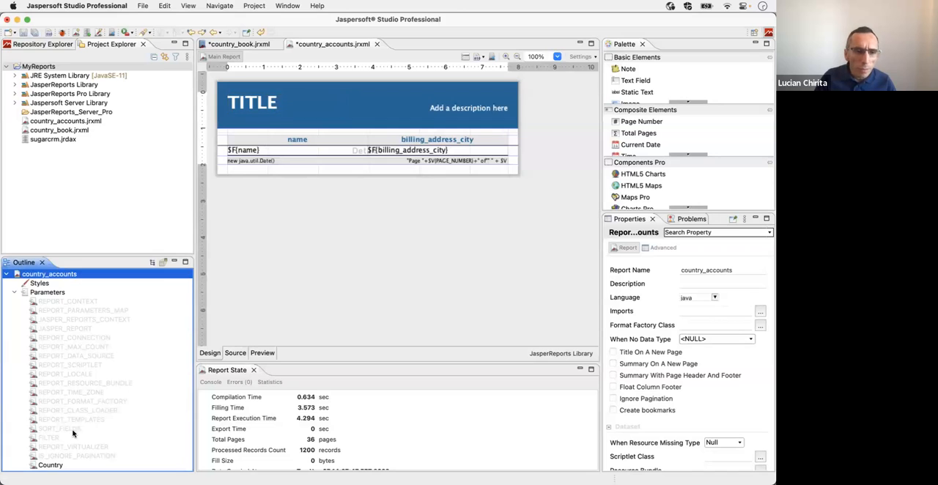
Step: Convert the TITLE static text in the report's title band to a text field
click(271, 108)
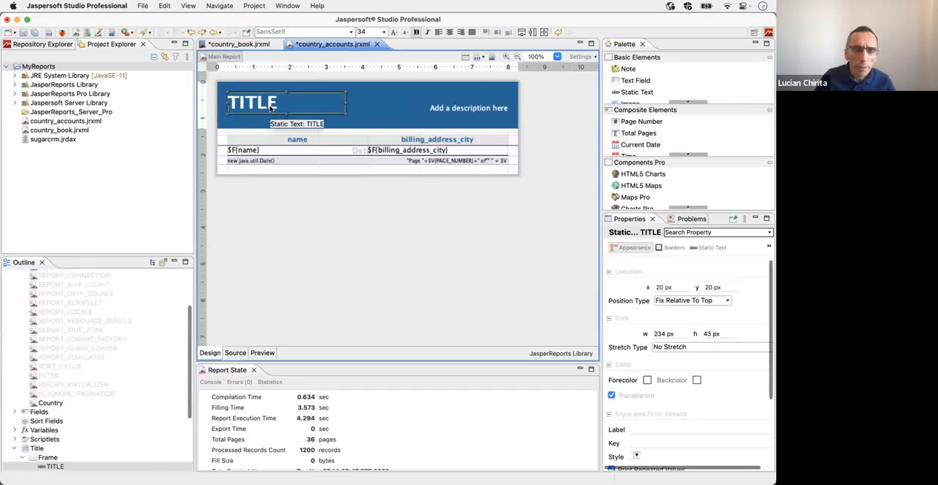
right_click(270, 106)
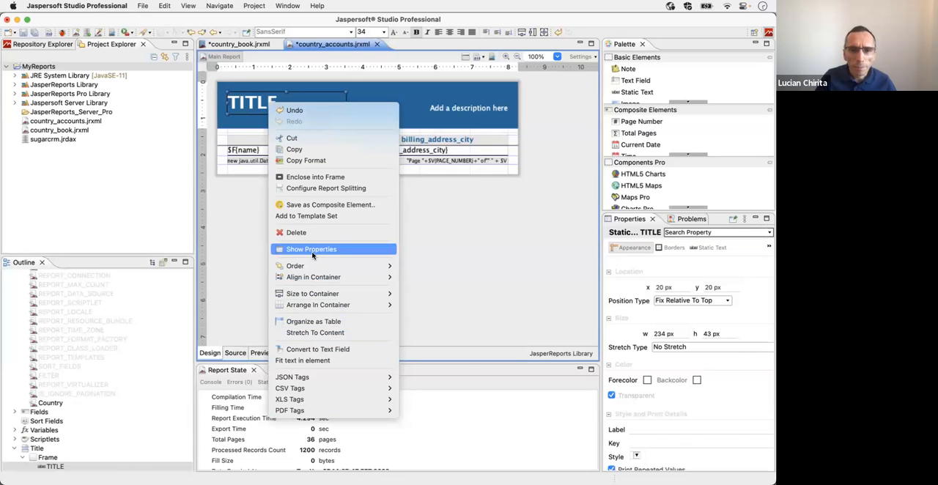
click(334, 349)
Step: Set the title text field's expression to $P{Country} + " accounts"
click(270, 106)
double_click(295, 104)
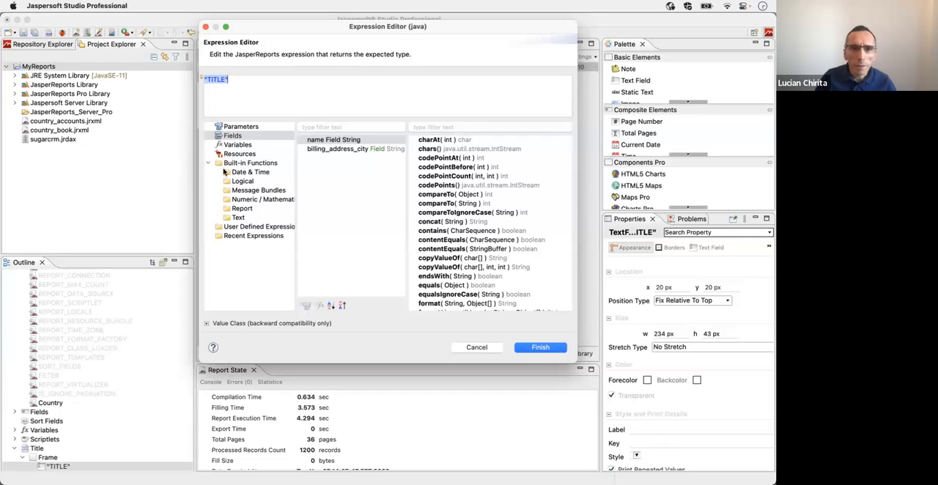
click(234, 129)
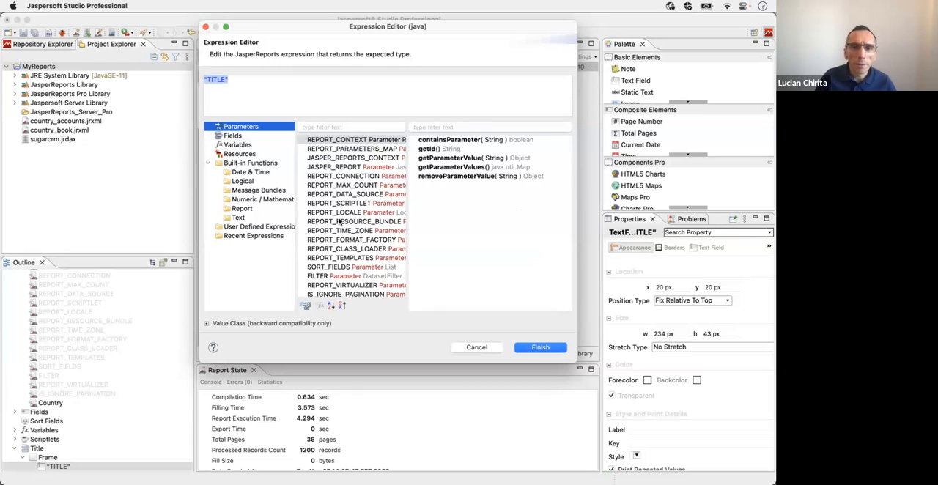
scroll(338, 234, down, 2)
click(334, 294)
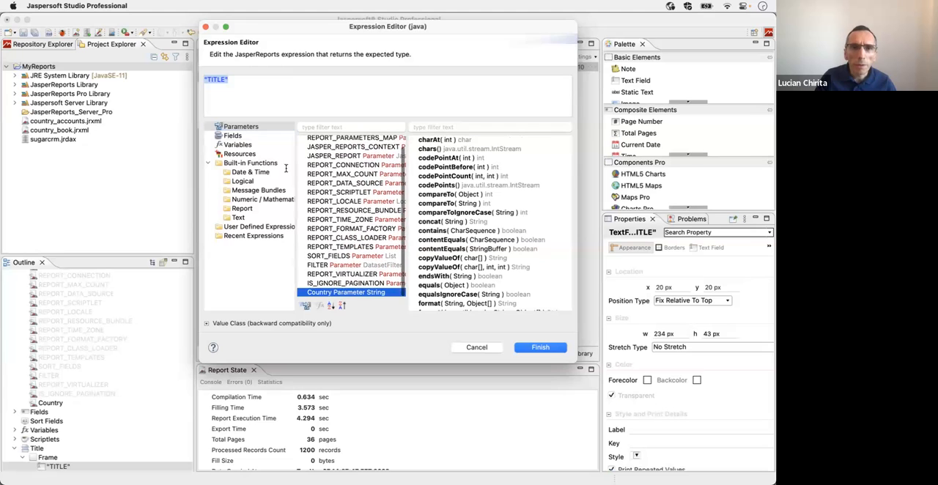
drag(318, 253, 205, 79)
key(BackSpace)
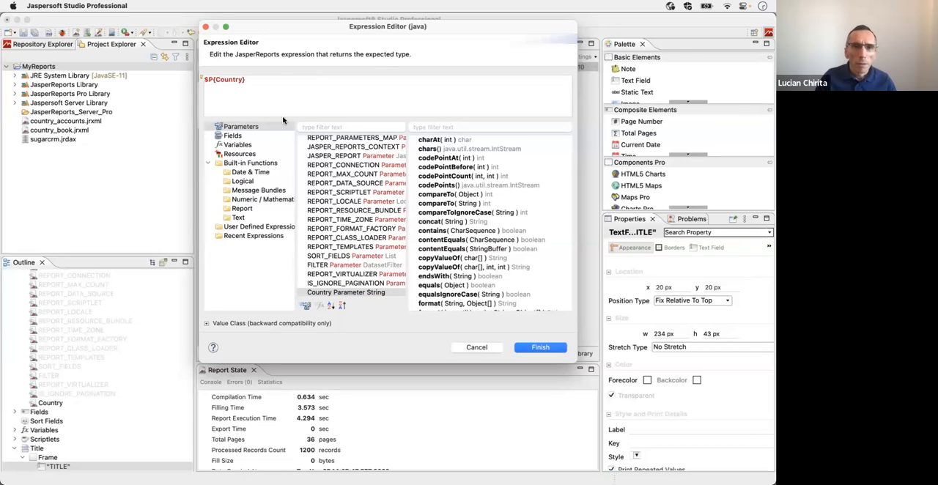
text(+ " accounts)
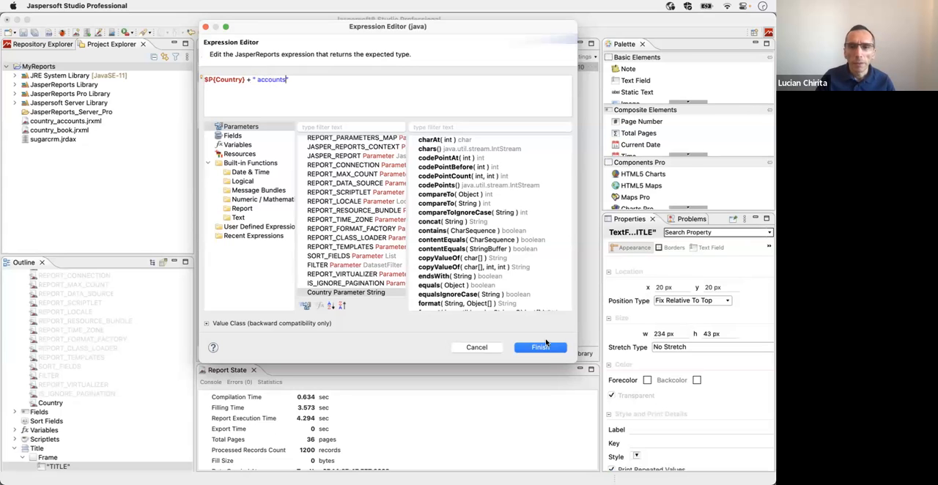
click(540, 347)
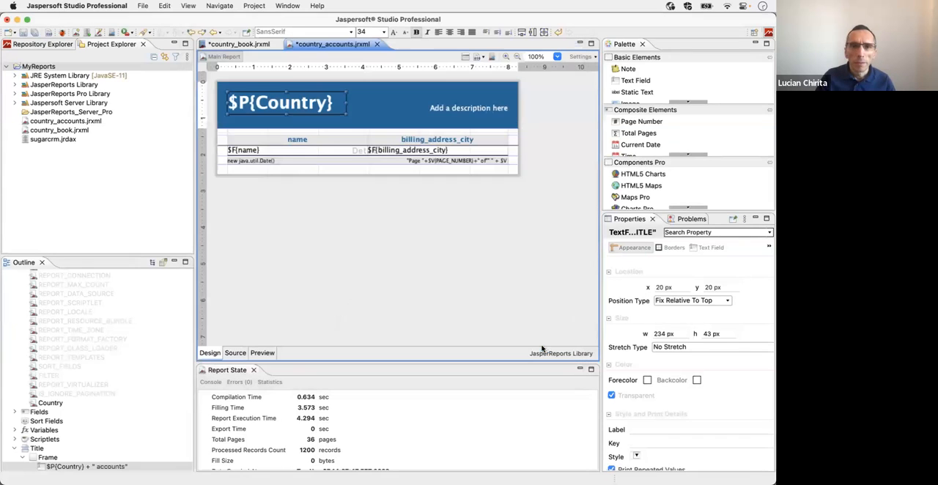
Step: Preview the country_accounts report with the Country parameter set to Mexico and look through the first page
click(262, 353)
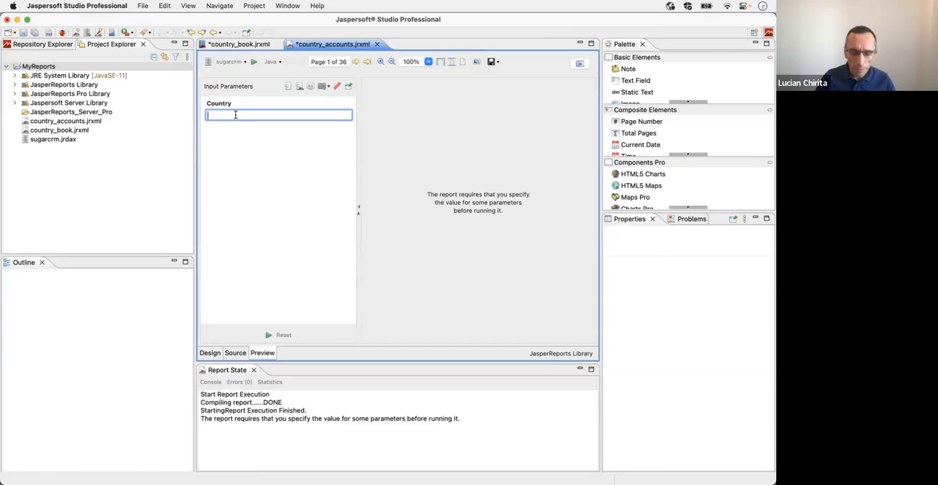
text(CaME)
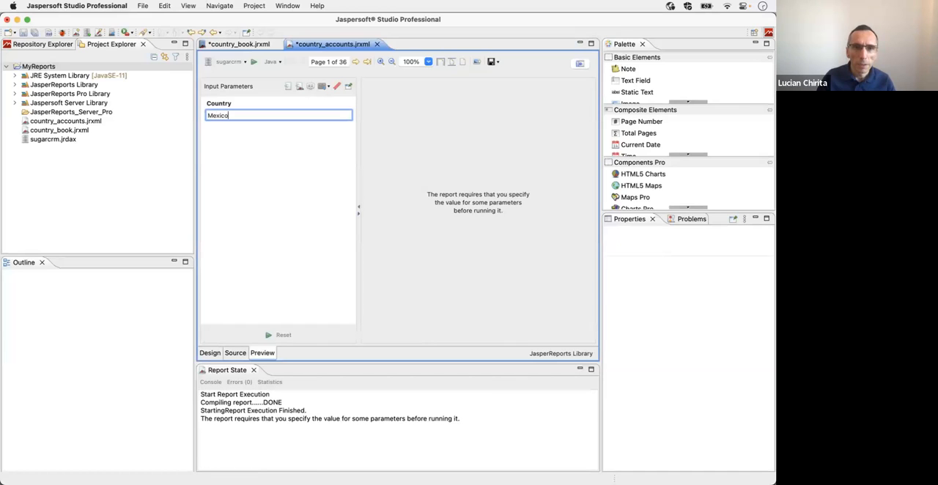
click(253, 63)
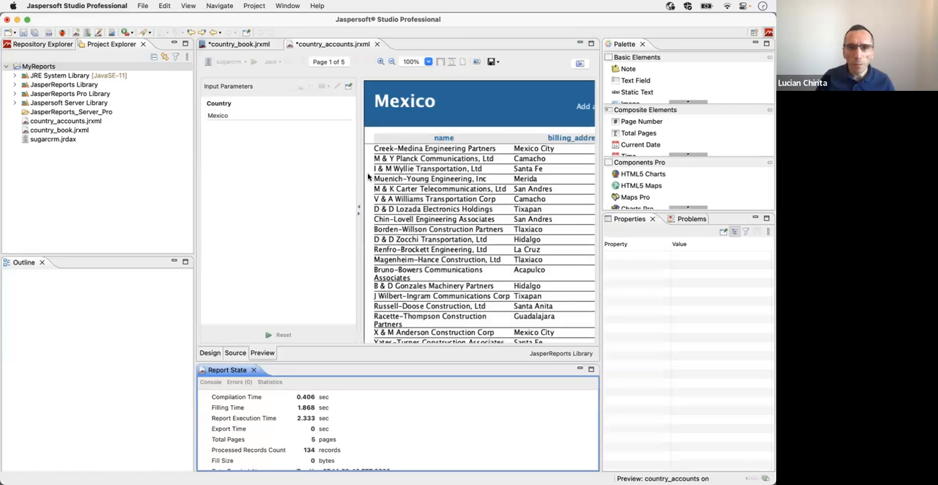
scroll(416, 185, down, 5)
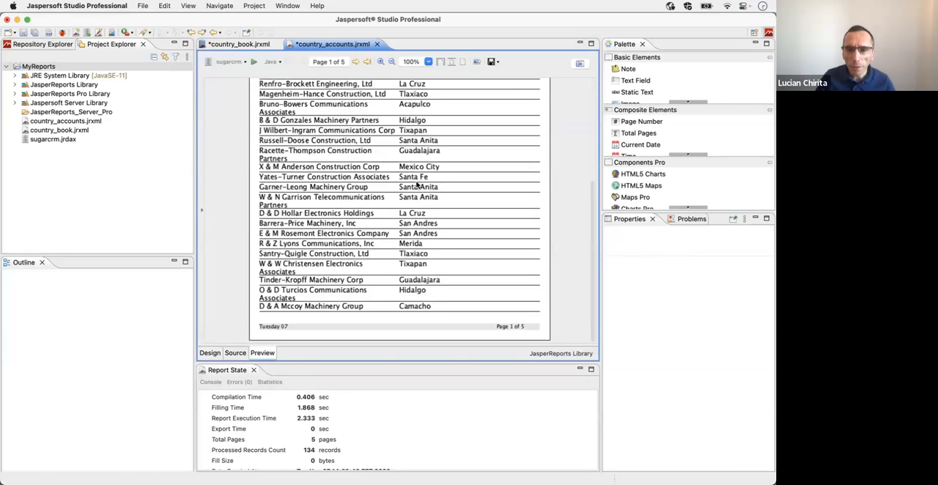
scroll(416, 184, up, 5)
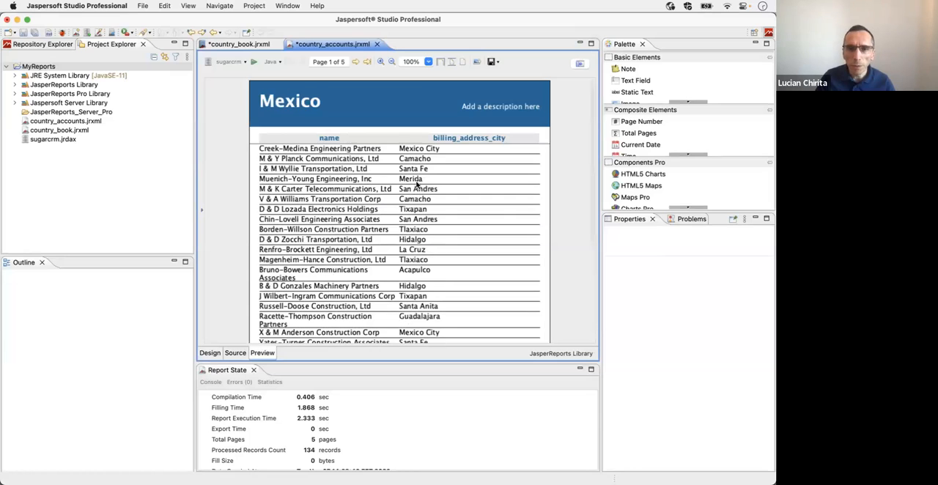
Step: Delete the "Add a description here" static text from the country_accounts title band and save the report
click(209, 353)
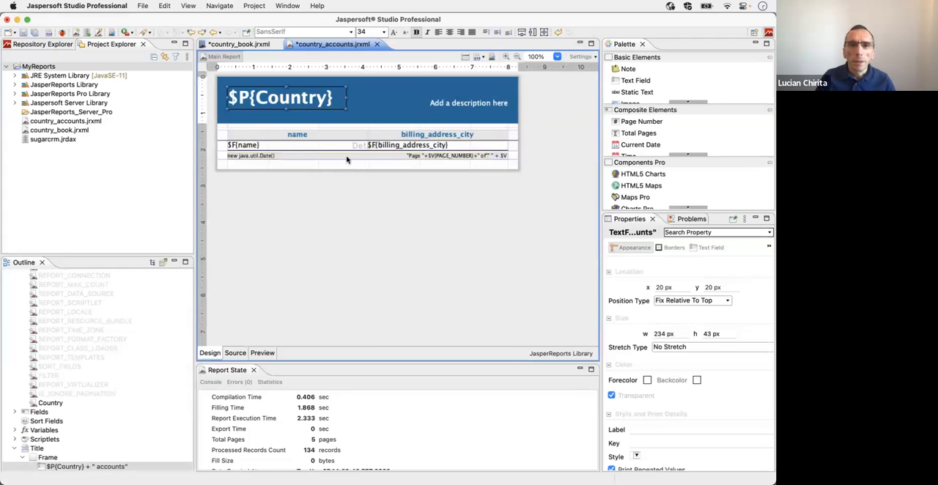
click(444, 104)
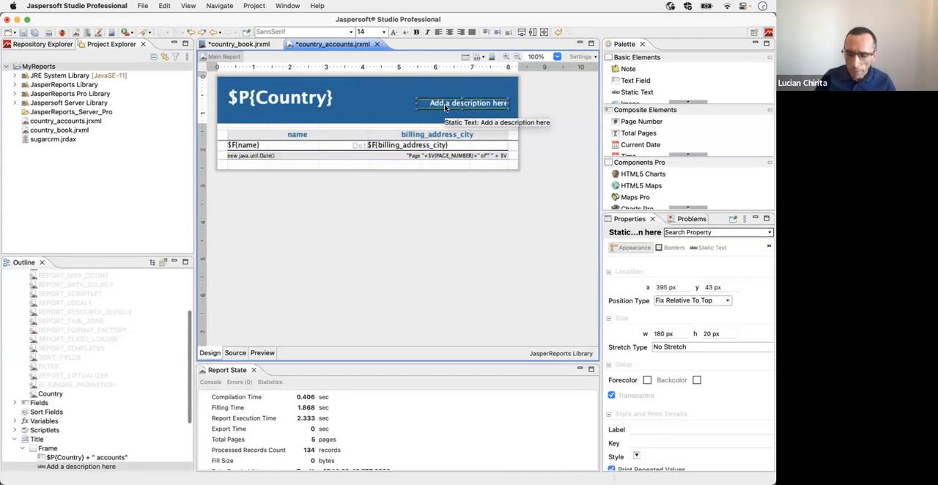
key(Delete)
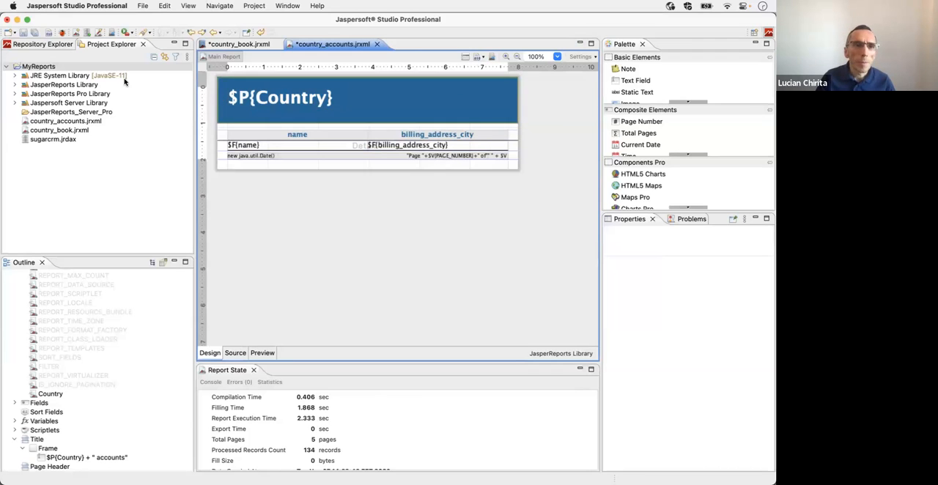
click(24, 33)
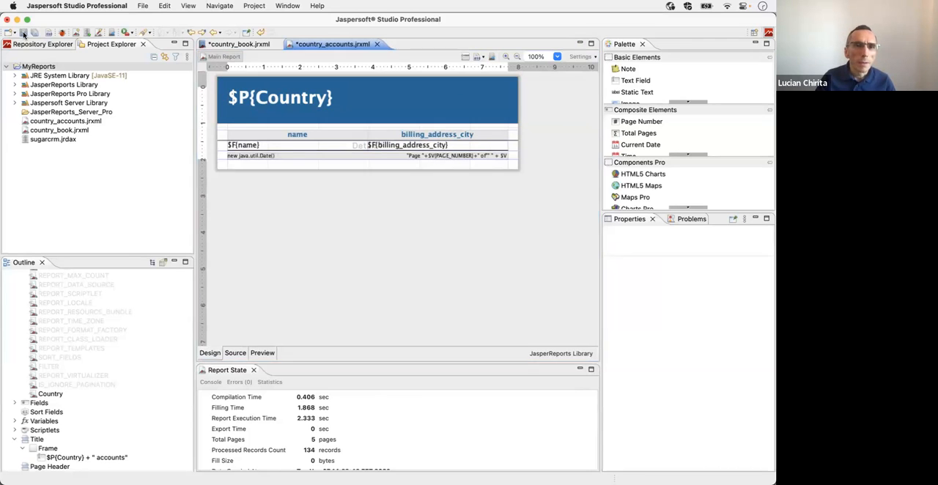
Step: Set the tab name expression of the country_accounts.jasper part in country_book to $F{country}
click(234, 45)
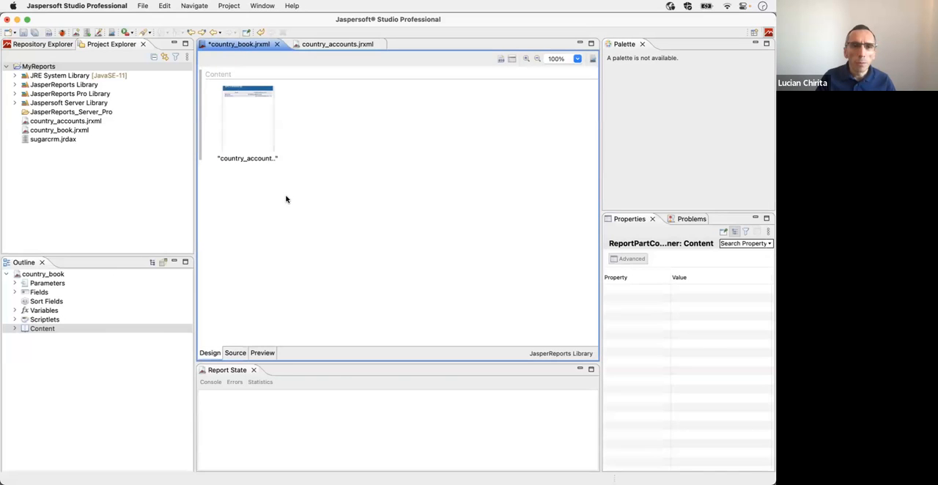
click(14, 329)
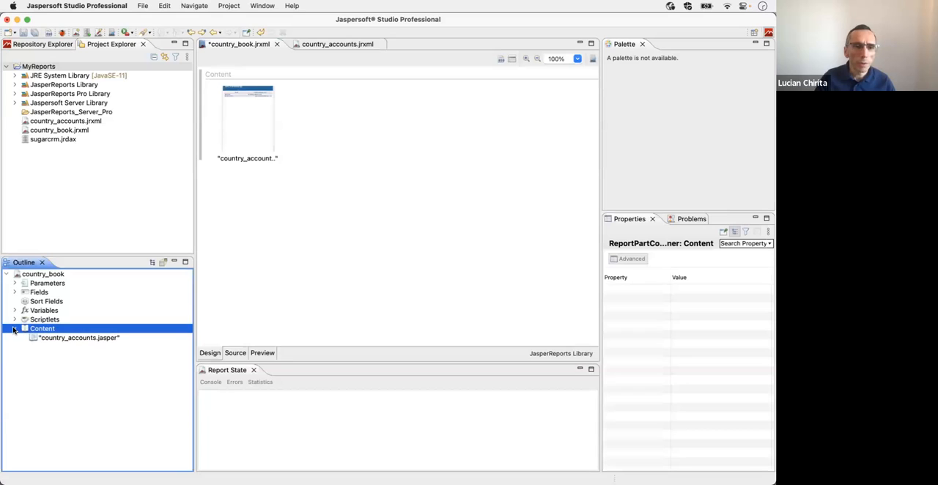
click(66, 337)
click(765, 324)
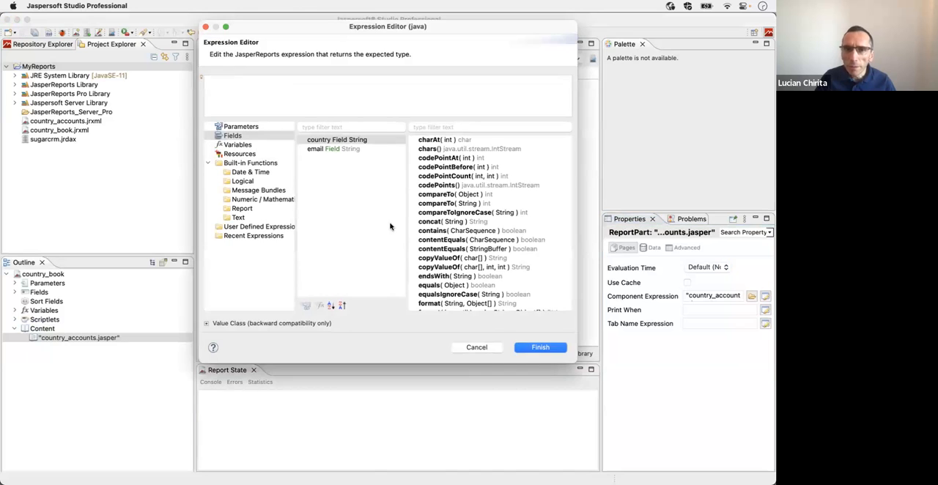
double_click(317, 143)
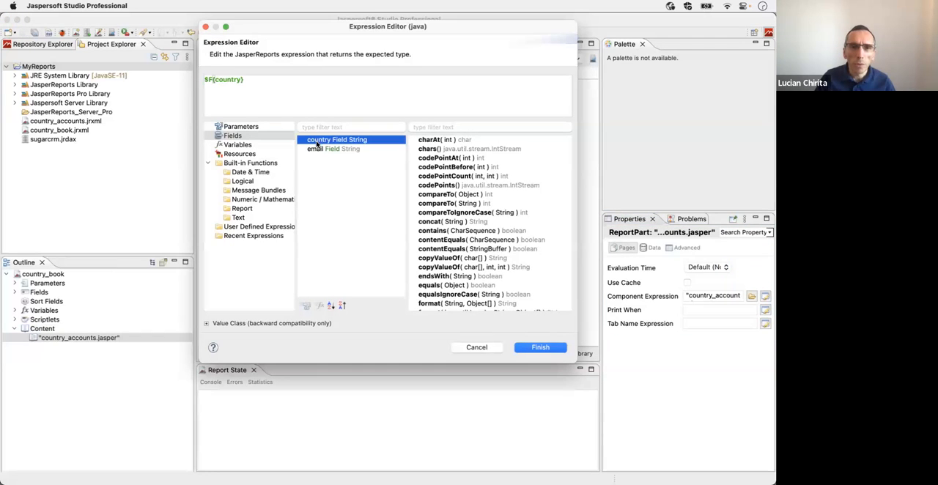
click(539, 347)
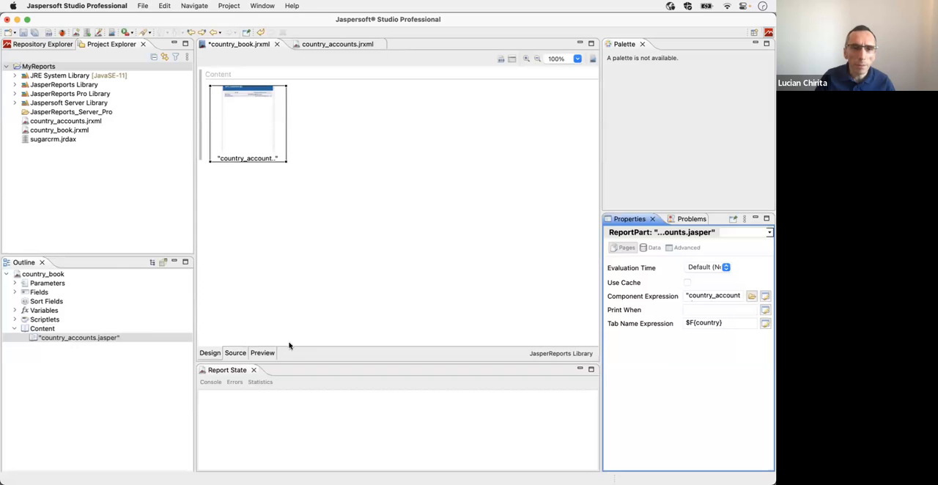
Step: Add a Country parameter with the expression $F{country} to the country_accounts.jasper part's parameters map
click(67, 339)
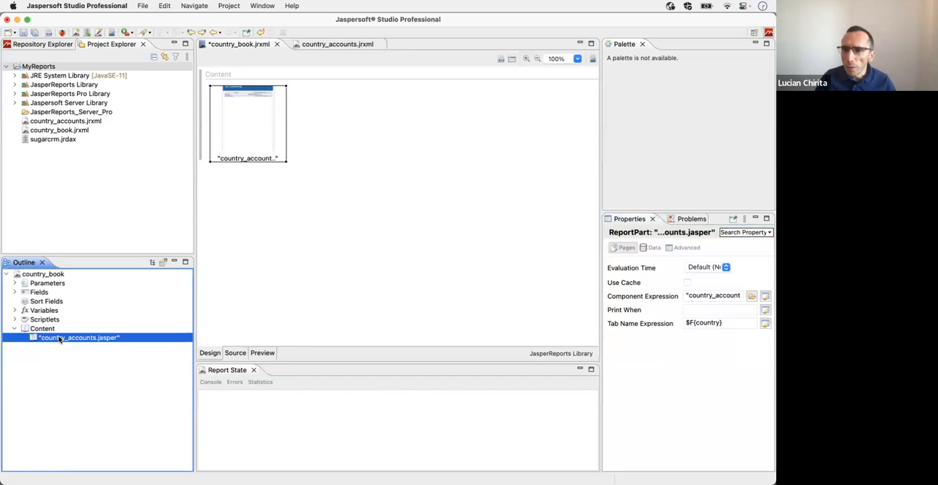
click(652, 247)
click(697, 337)
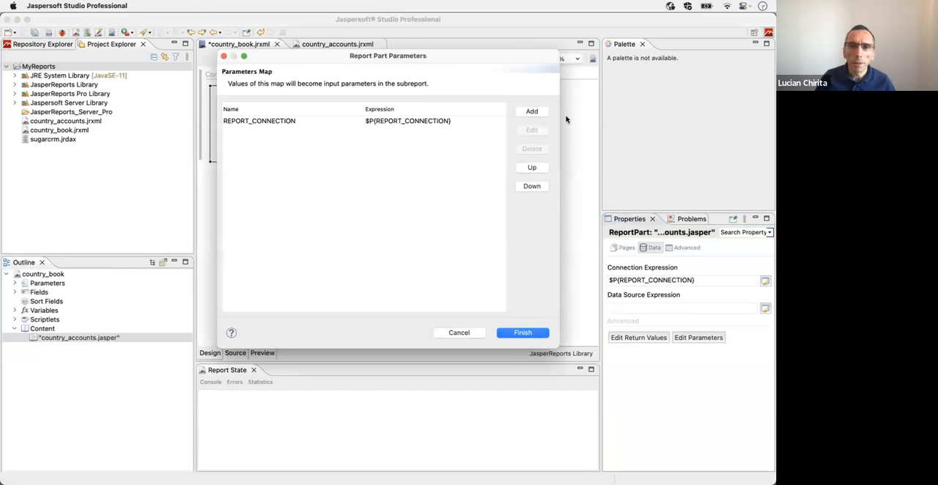
click(526, 115)
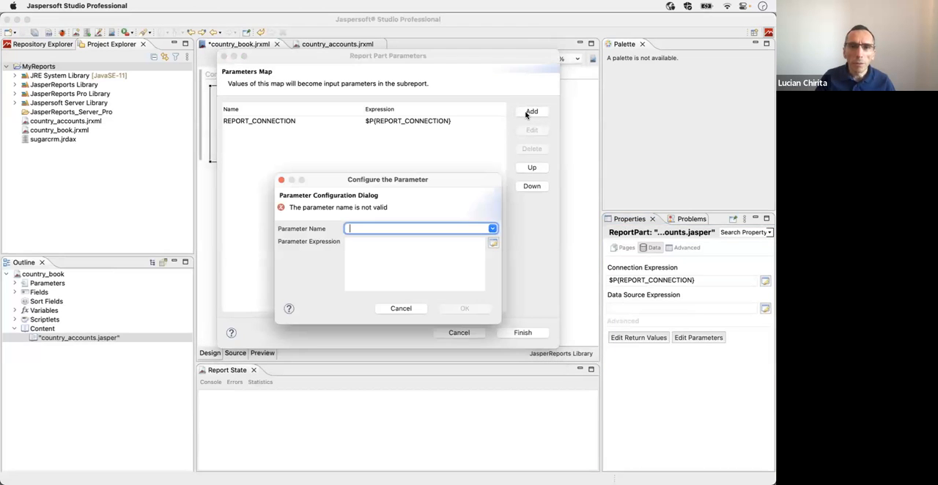
click(489, 230)
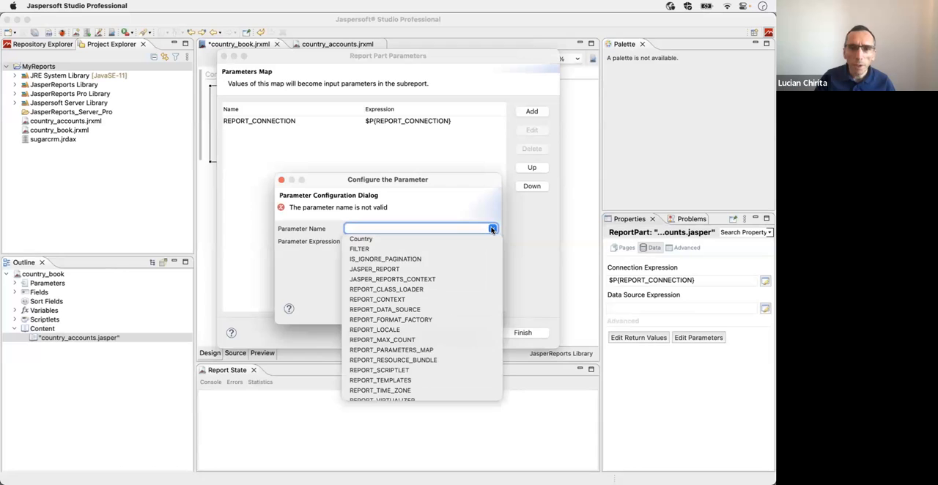
click(366, 239)
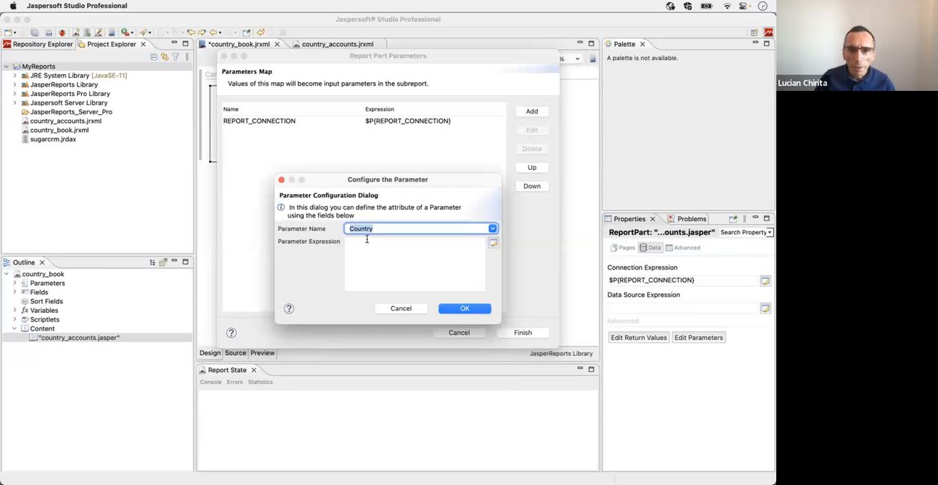
click(494, 242)
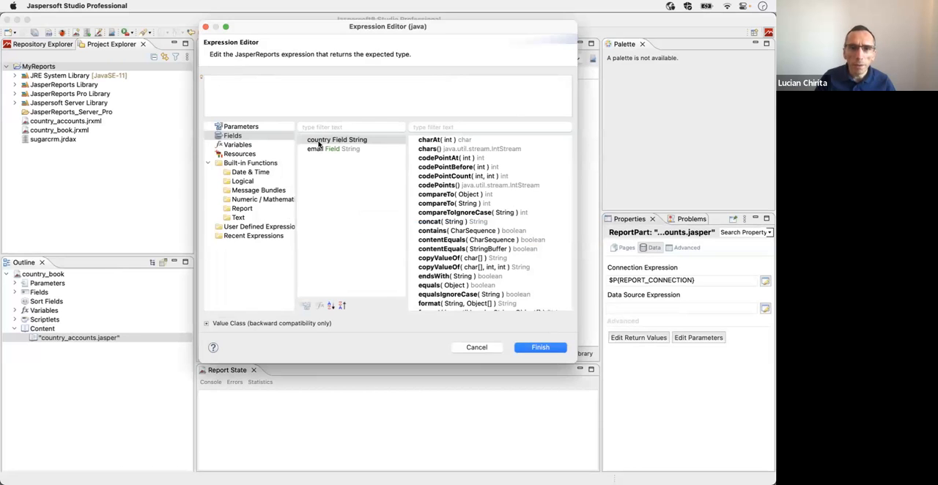
double_click(319, 141)
click(526, 348)
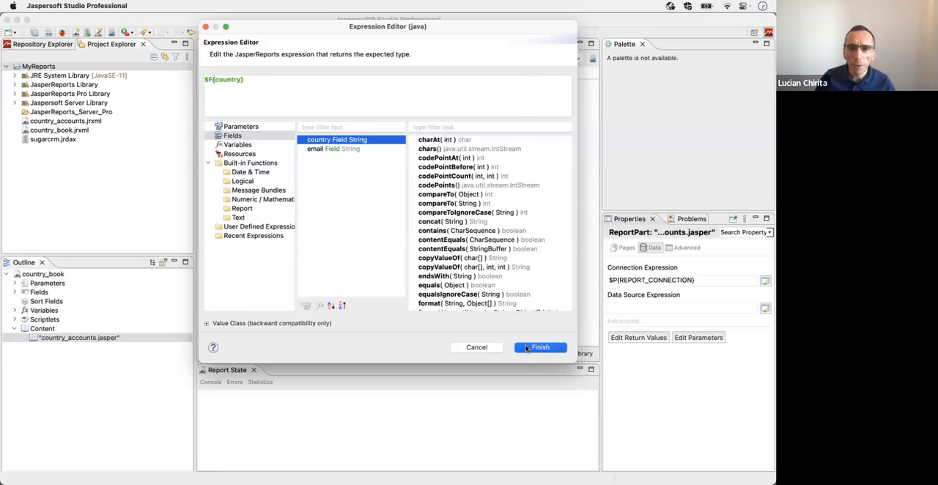
click(456, 307)
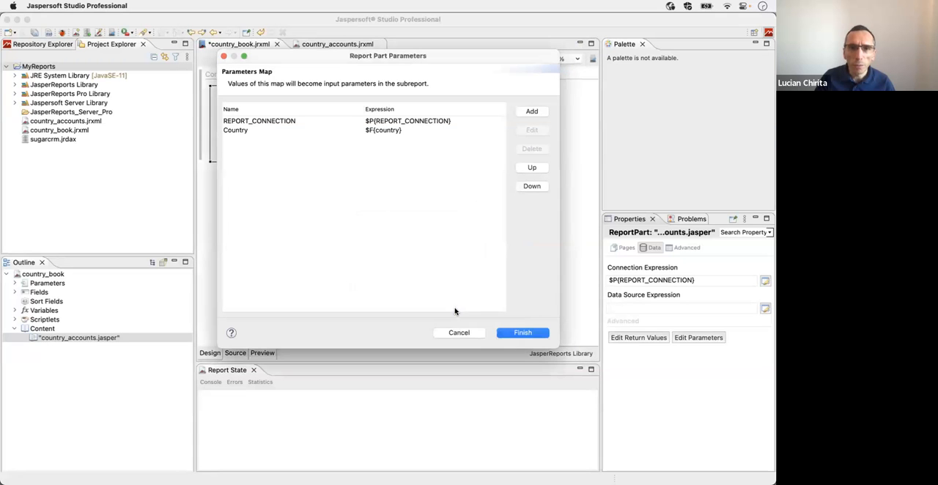
click(517, 334)
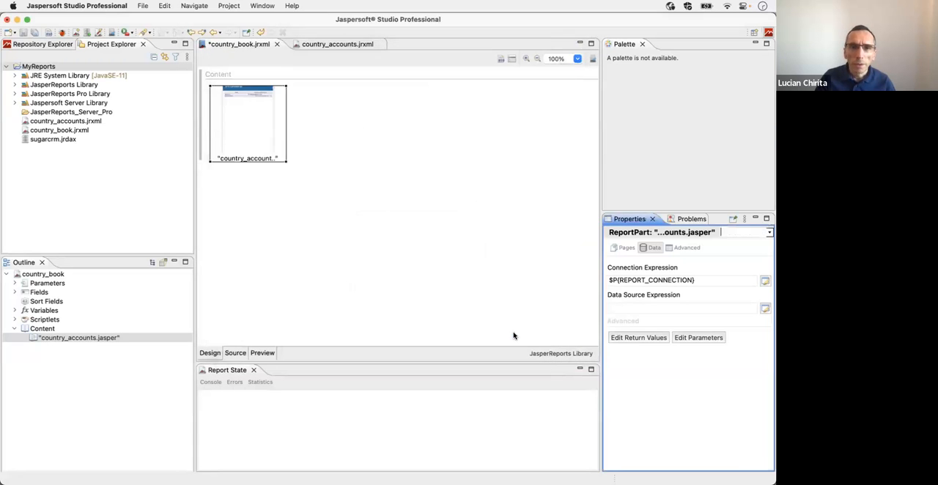
Step: Preview the country_book report and examine the account lists in its Mexico and USA parts
click(262, 354)
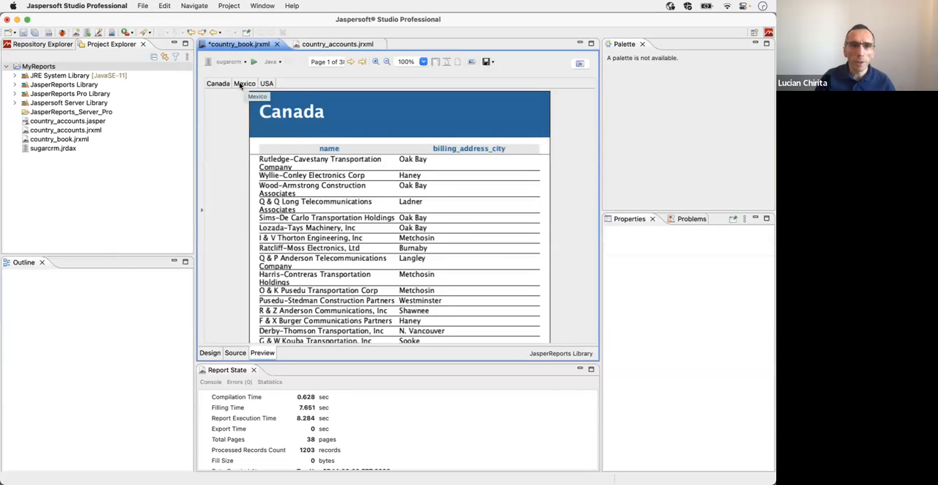
click(242, 84)
click(266, 83)
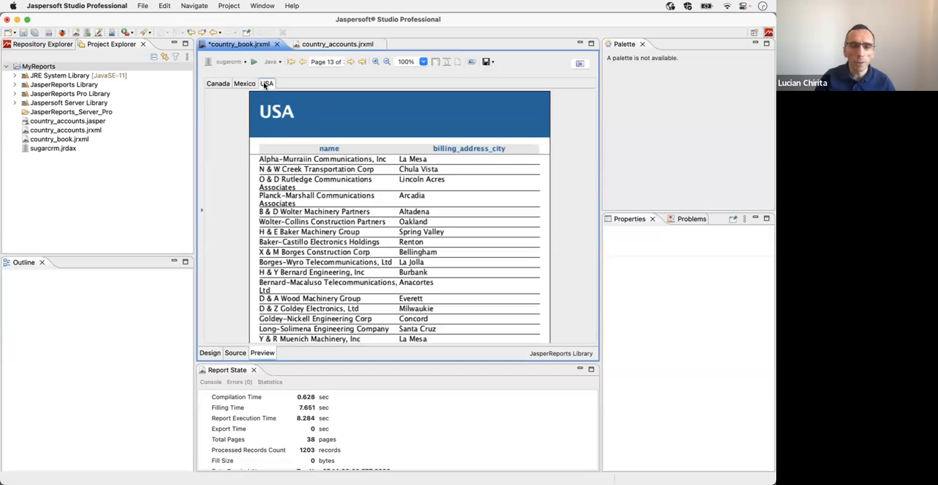
scroll(348, 210, up, 10)
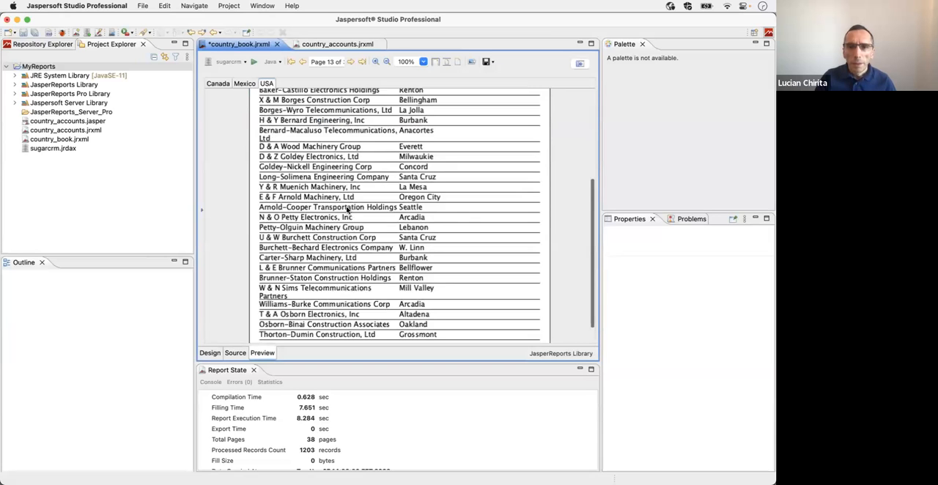
scroll(367, 187, down, 5)
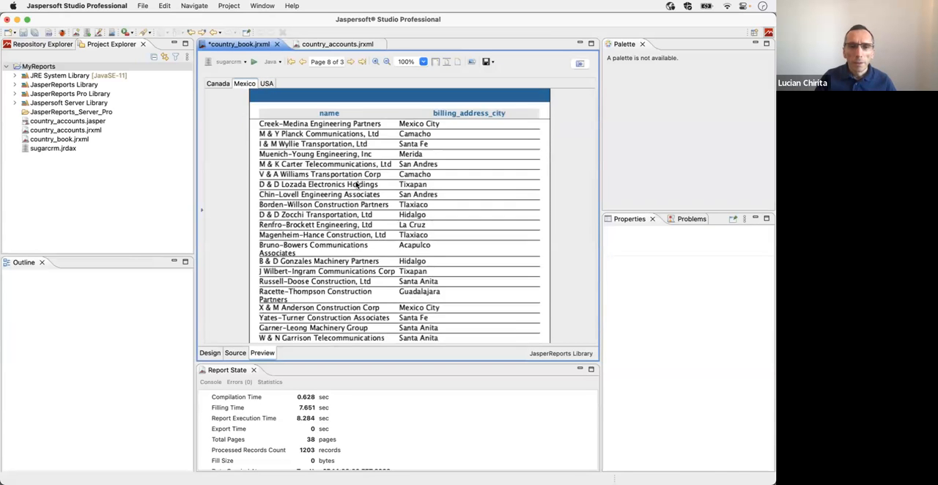
scroll(322, 180, up, 5)
scroll(320, 176, down, 5)
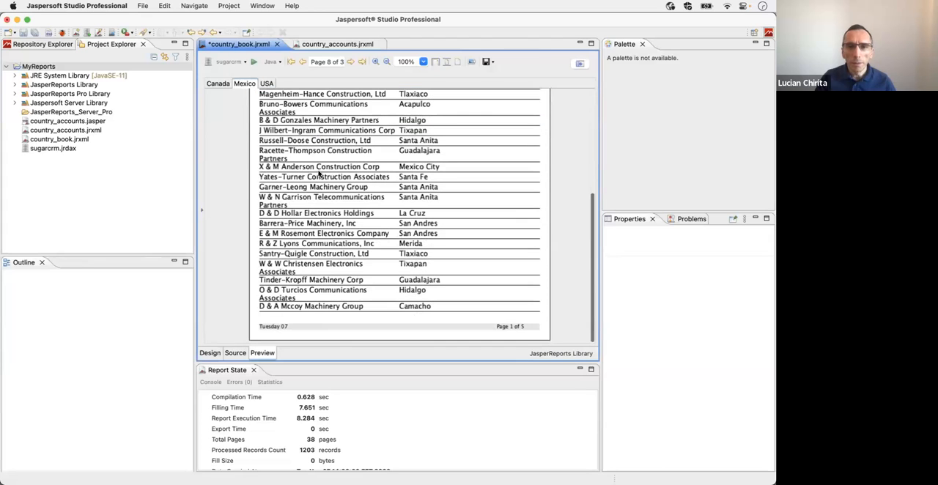
Step: Page through the book preview from the Canada part past Mexico to USA, and return to the first page
click(217, 85)
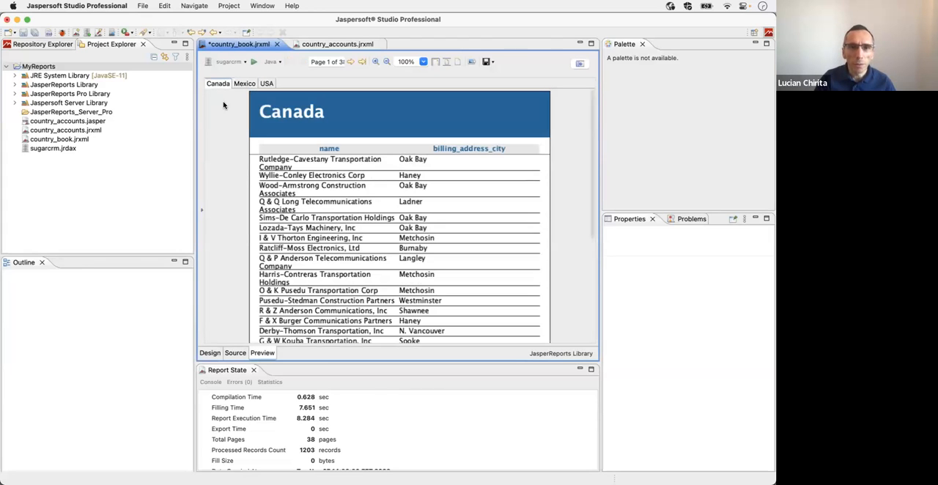
click(350, 63)
click(350, 62)
click(349, 62)
click(349, 63)
click(350, 62)
click(349, 63)
click(350, 62)
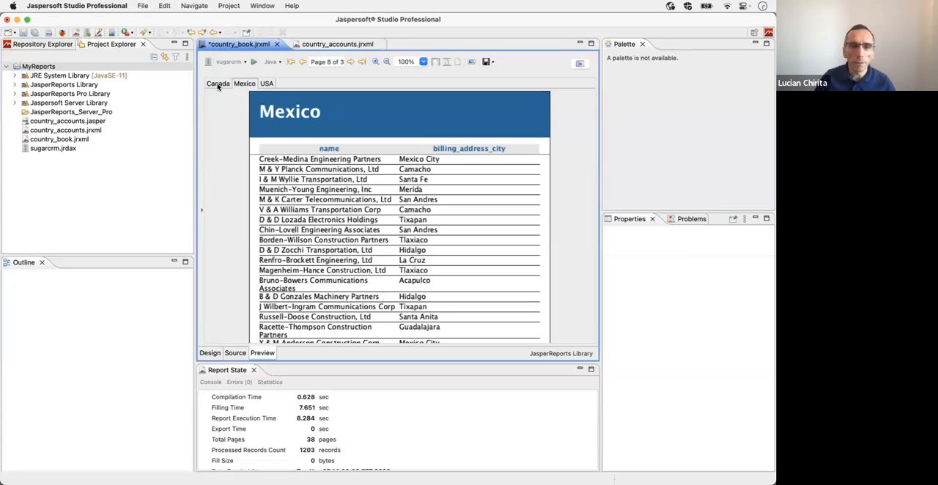
click(351, 62)
click(350, 62)
click(350, 63)
click(350, 62)
click(350, 63)
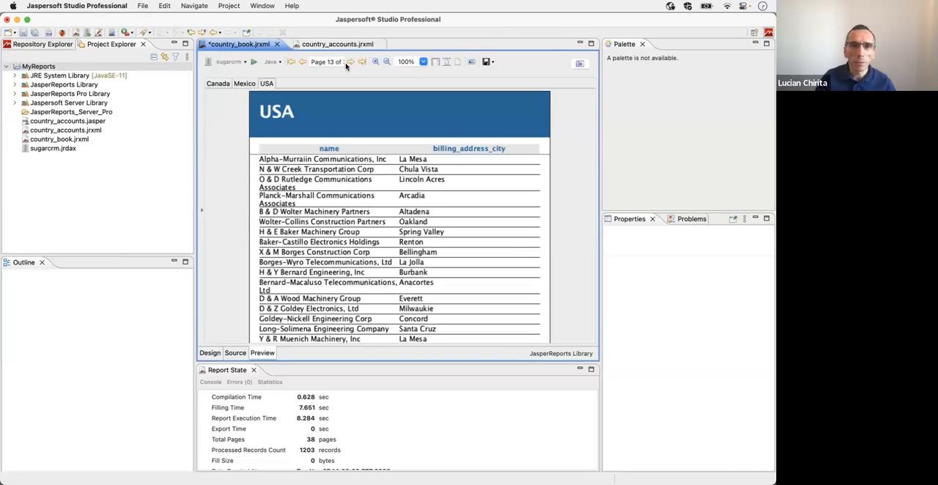
click(291, 63)
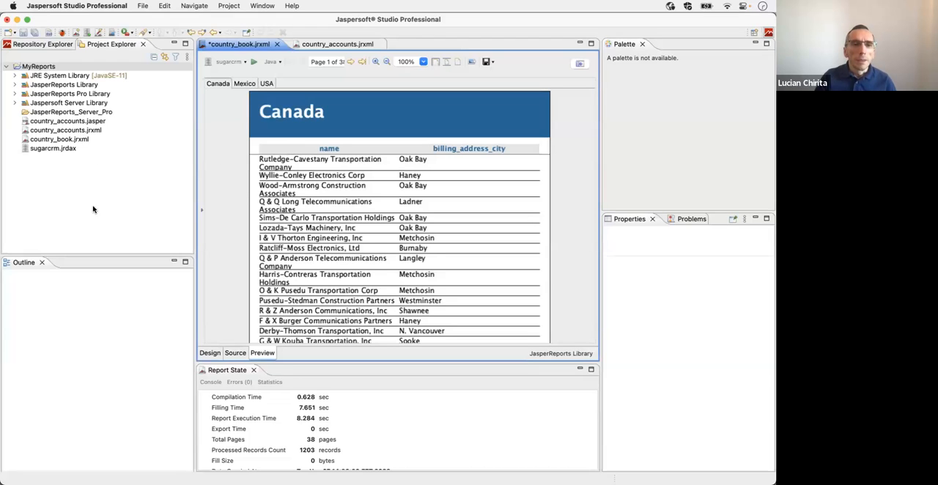
Step: Start a new book part in country_book's Content as a newly created report based on the Blank A4 Landscape template
click(210, 354)
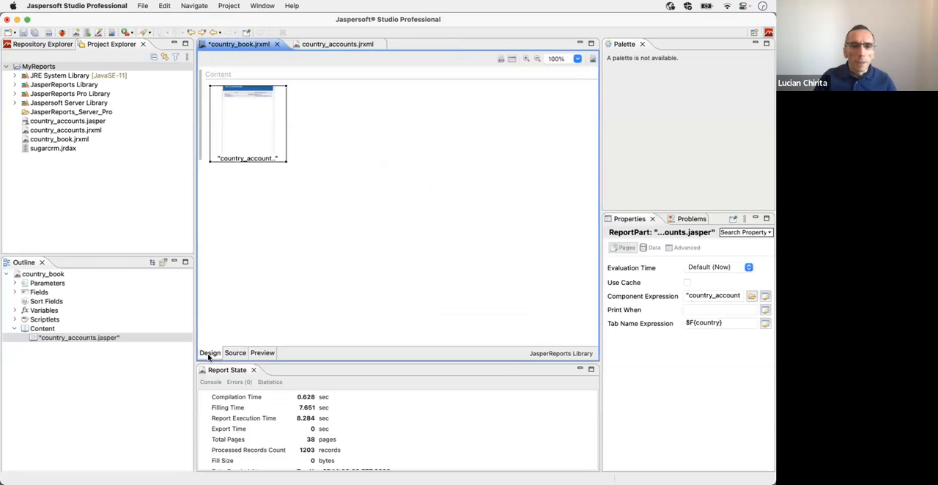
click(42, 329)
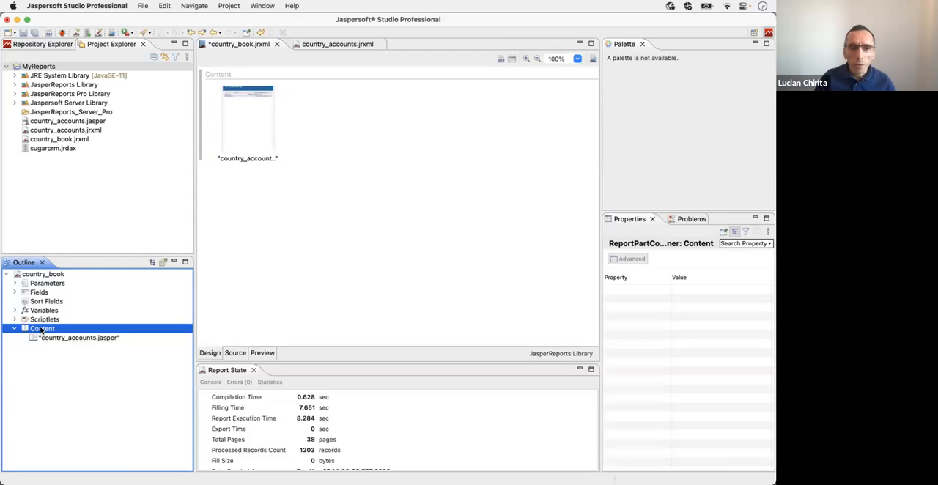
right_click(43, 329)
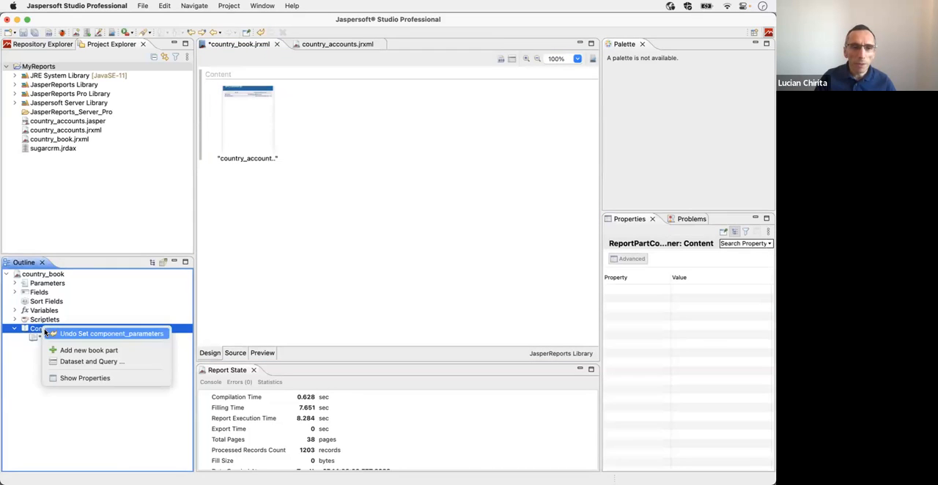
click(85, 350)
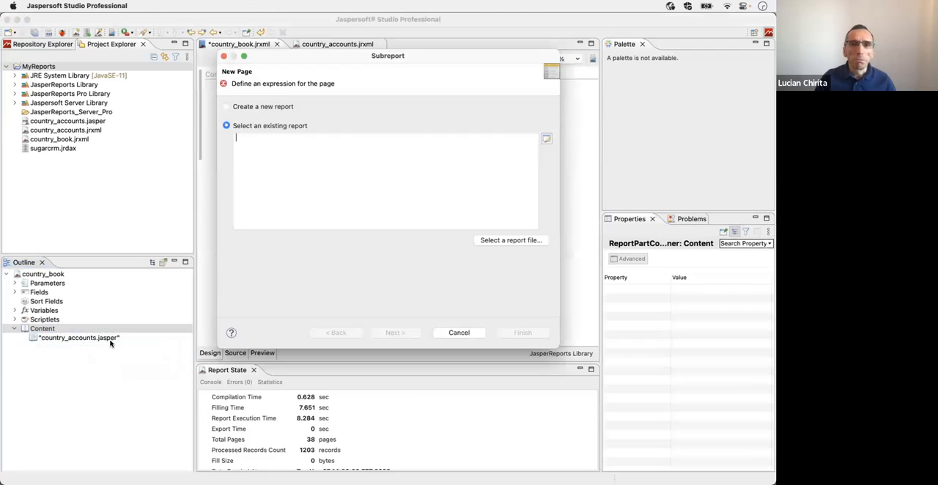
click(253, 107)
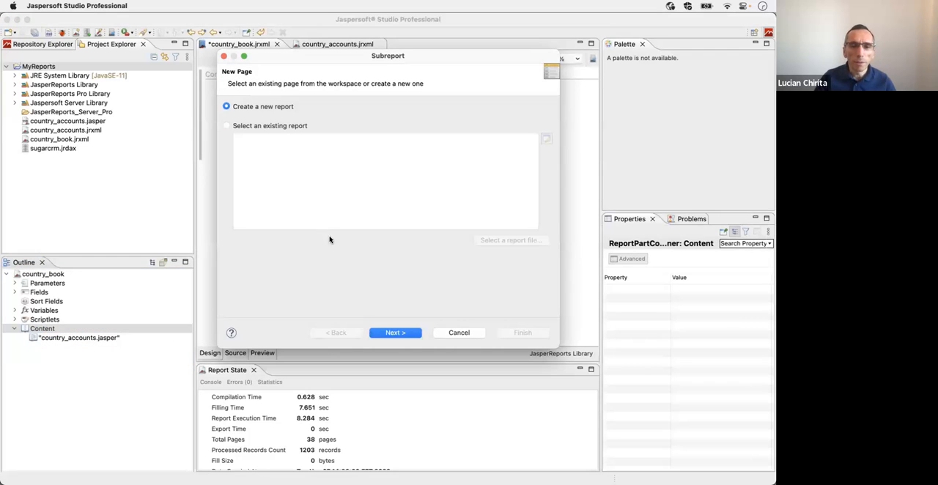
click(394, 334)
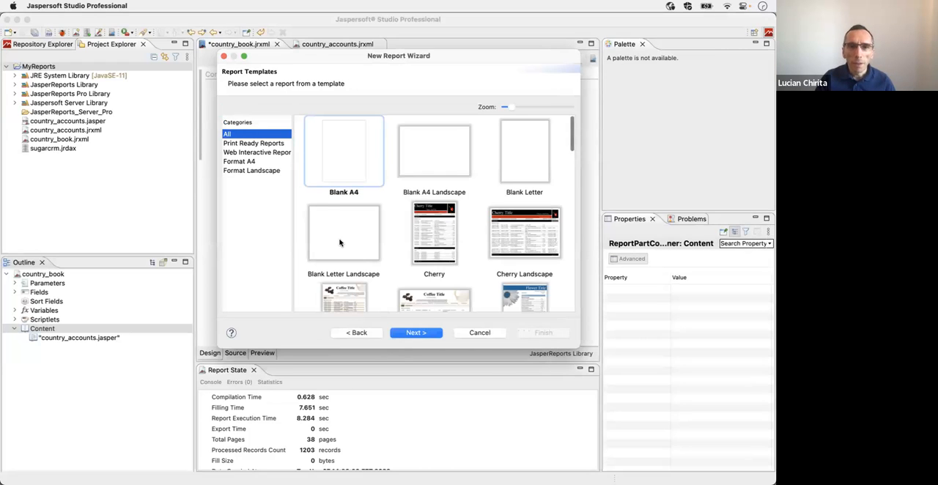
click(422, 172)
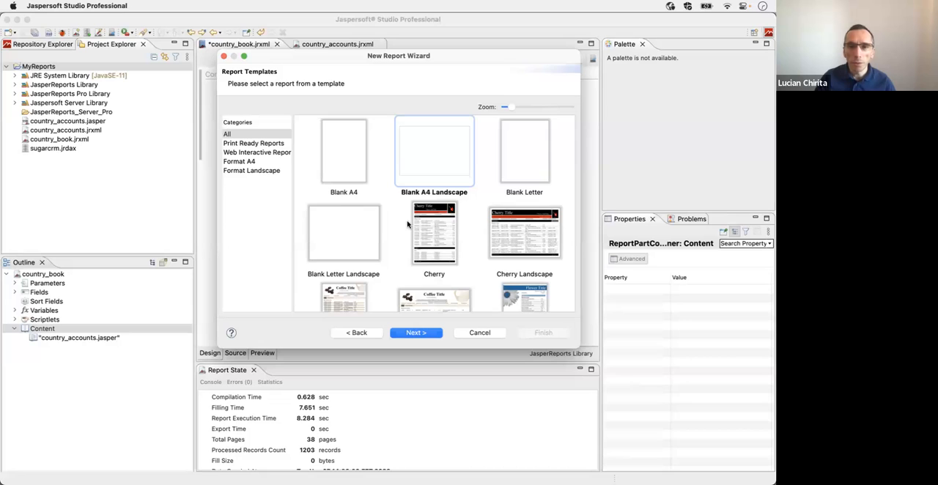
click(415, 333)
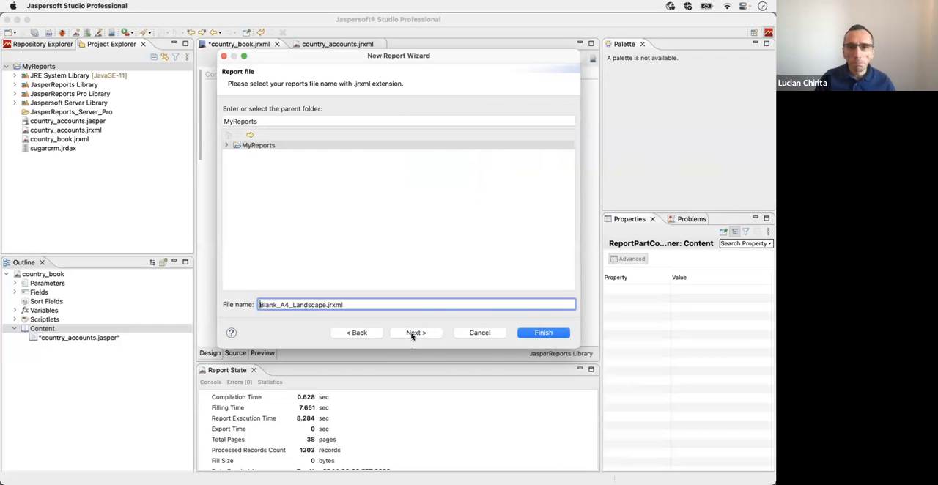
Step: Name the new part's report file country_summary.jrxml in the MyReports folder
click(327, 304)
key(shift+super+Left)
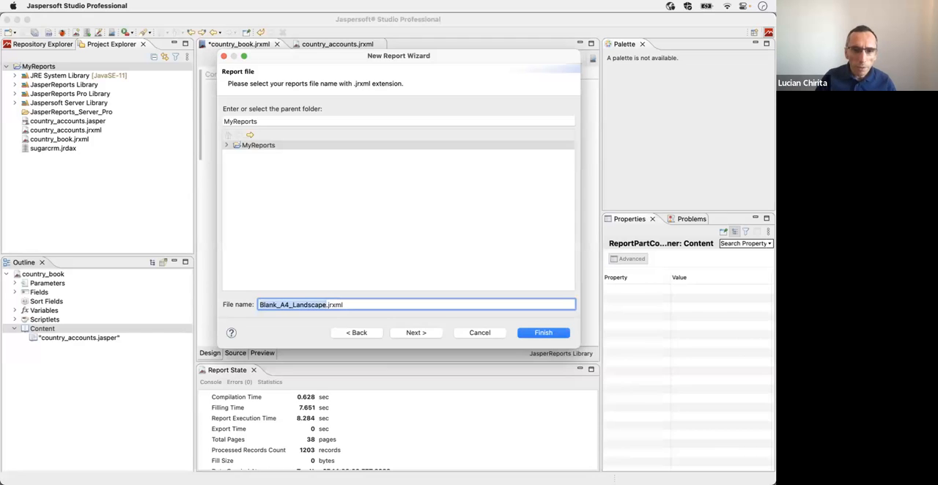
text(country)
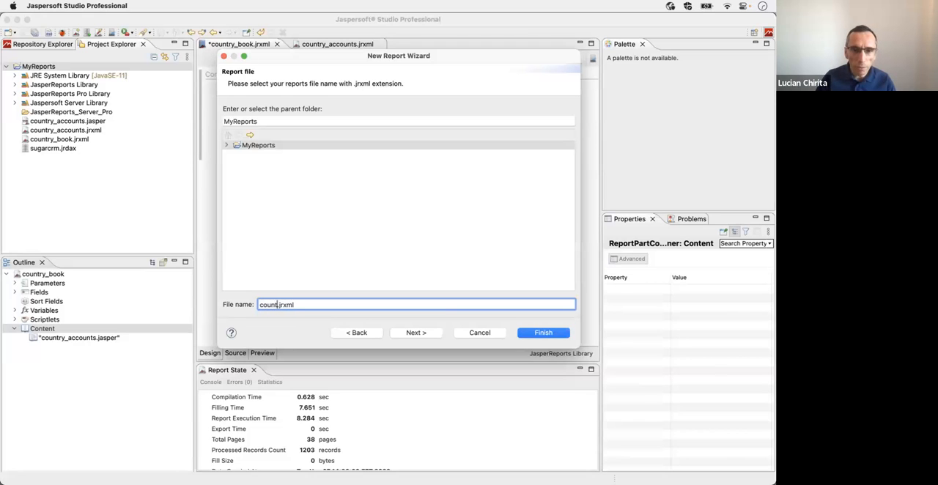
text(_s)
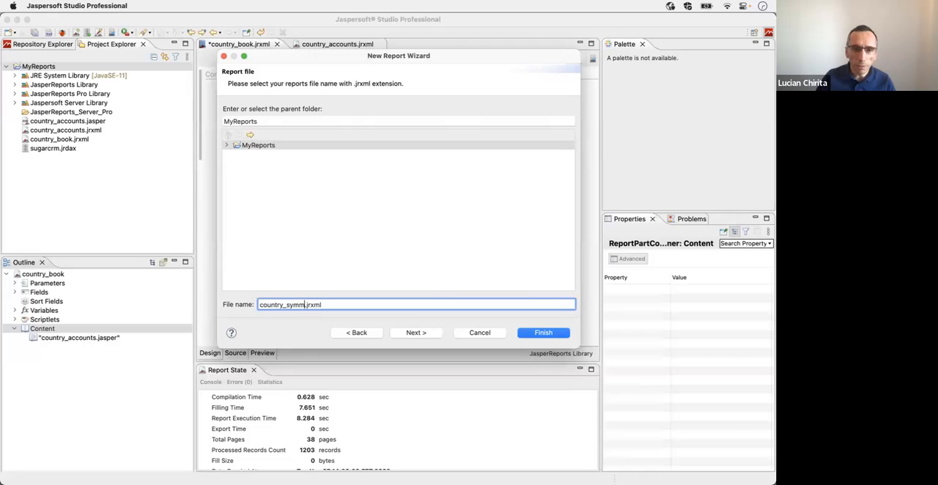
text(ummary)
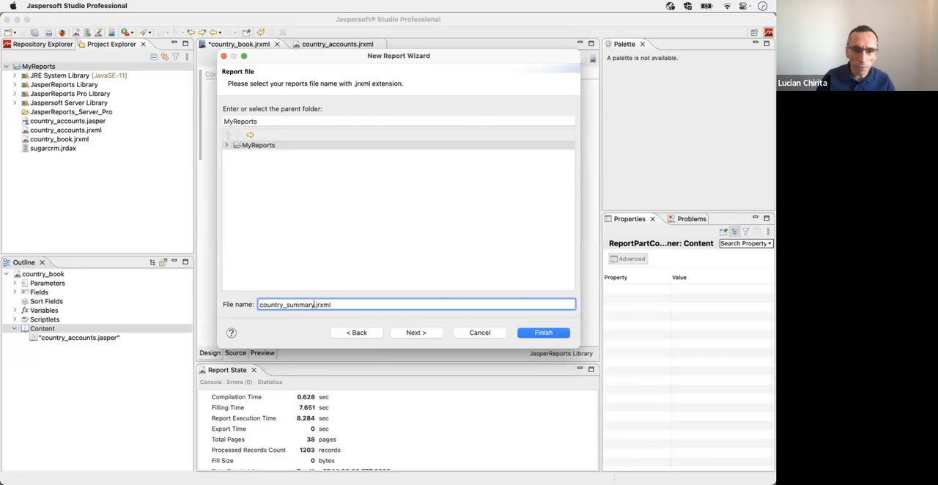
click(416, 333)
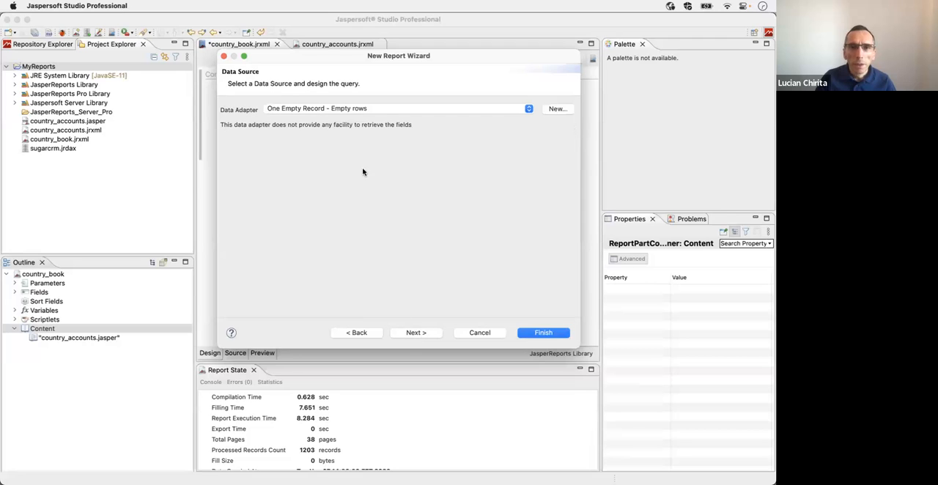
Step: Create the summary report with the One Empty Record data adapter, no group fields, and an empty data source as its connection
click(414, 333)
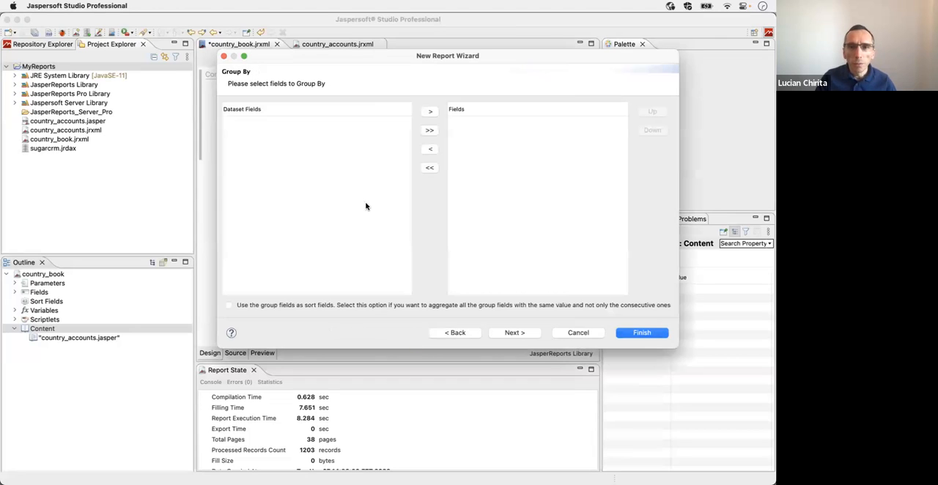
click(521, 335)
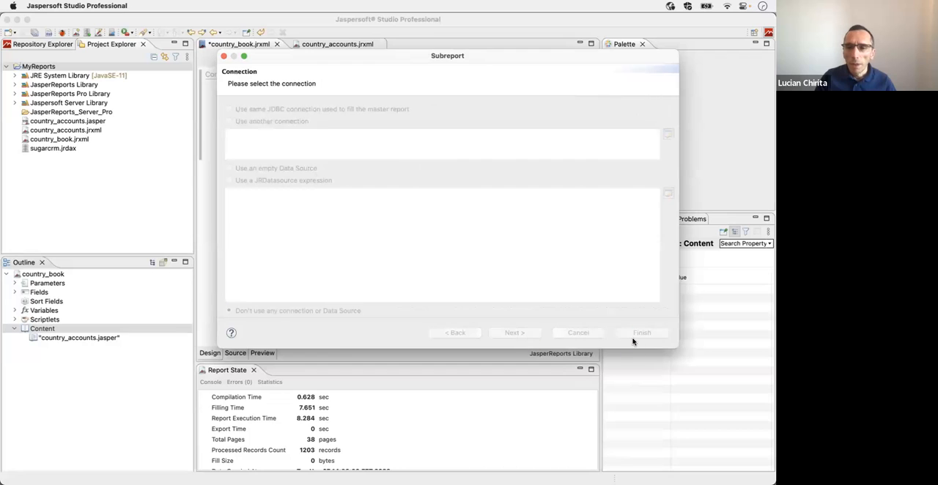
click(273, 170)
click(513, 334)
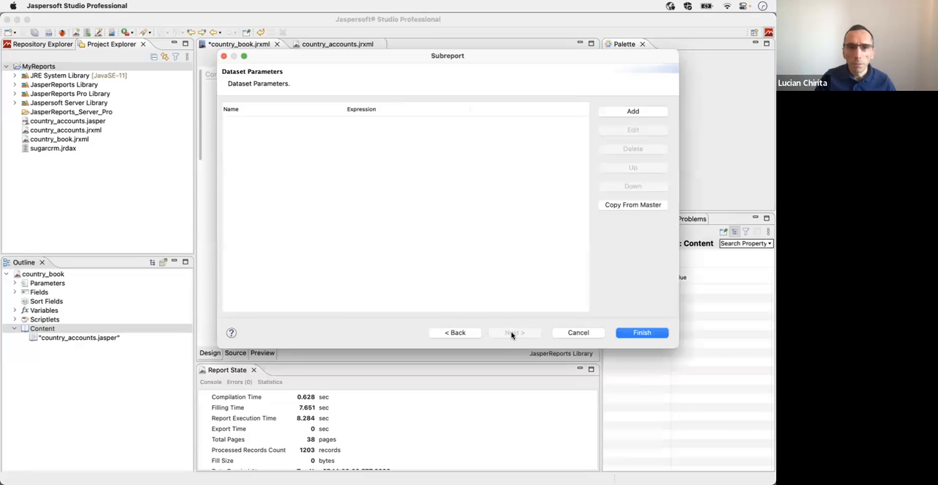
click(628, 333)
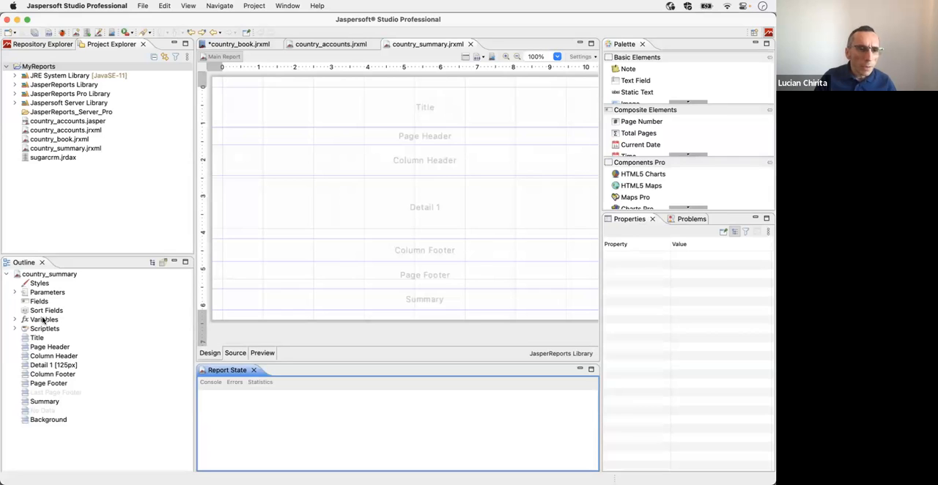
Step: Create a report parameter named Country in country_summary
right_click(34, 291)
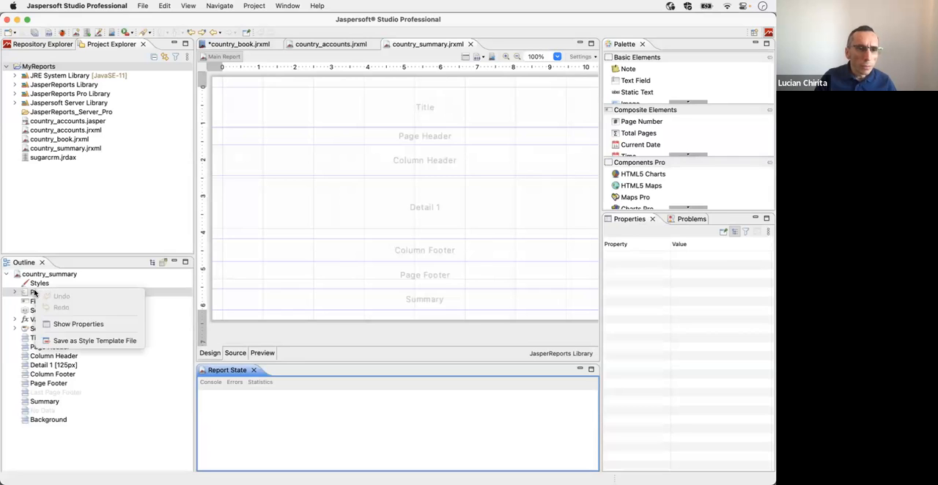
click(16, 292)
right_click(35, 292)
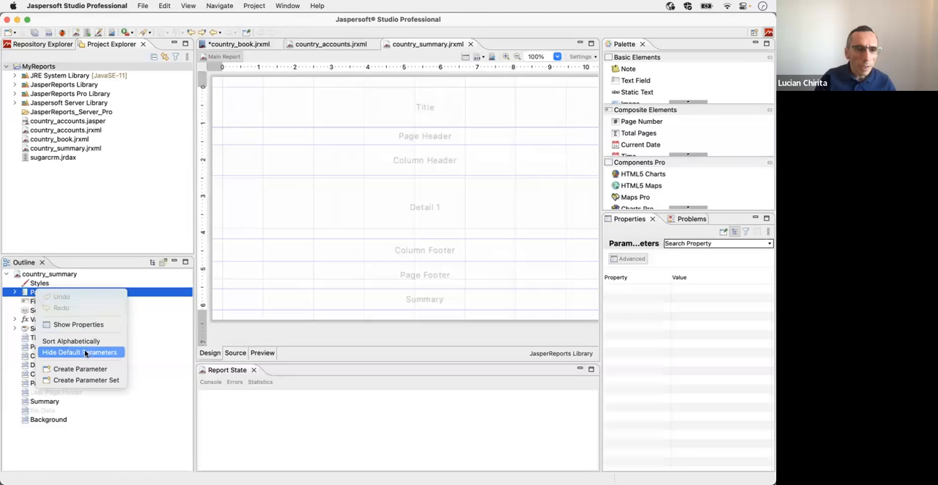
click(79, 369)
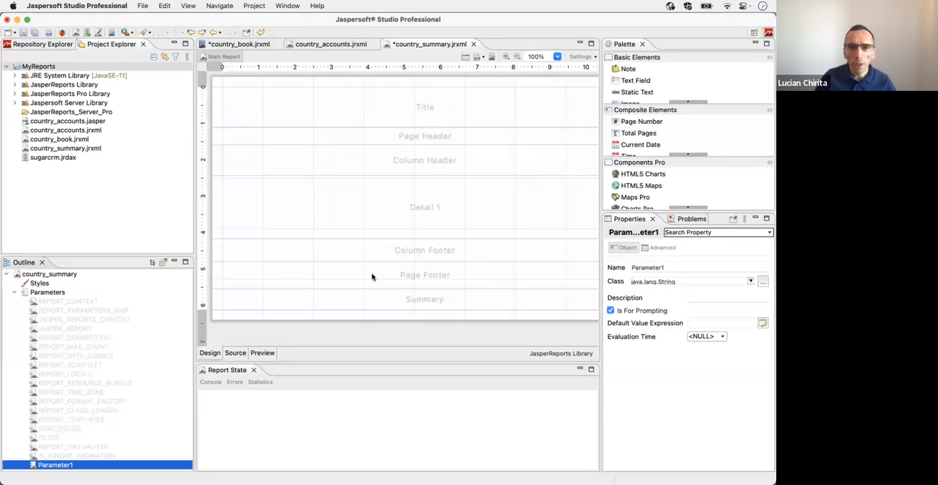
click(664, 267)
text(Country)
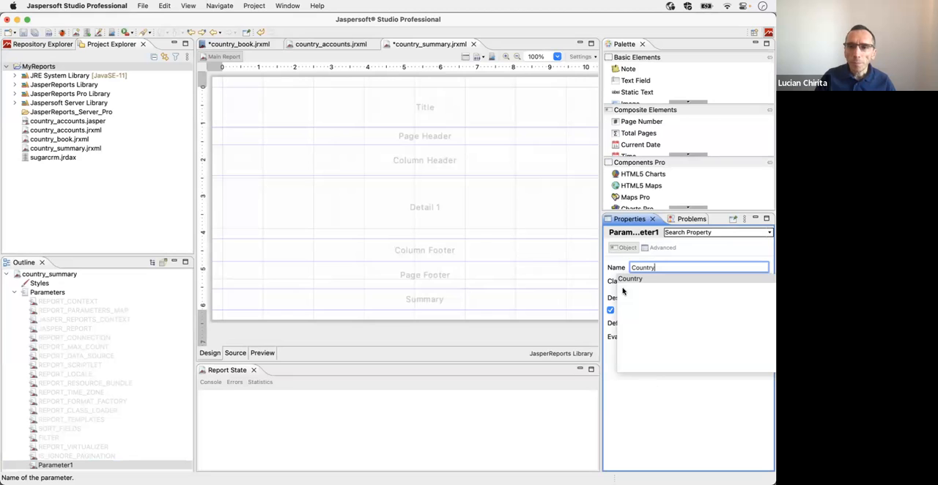
click(65, 347)
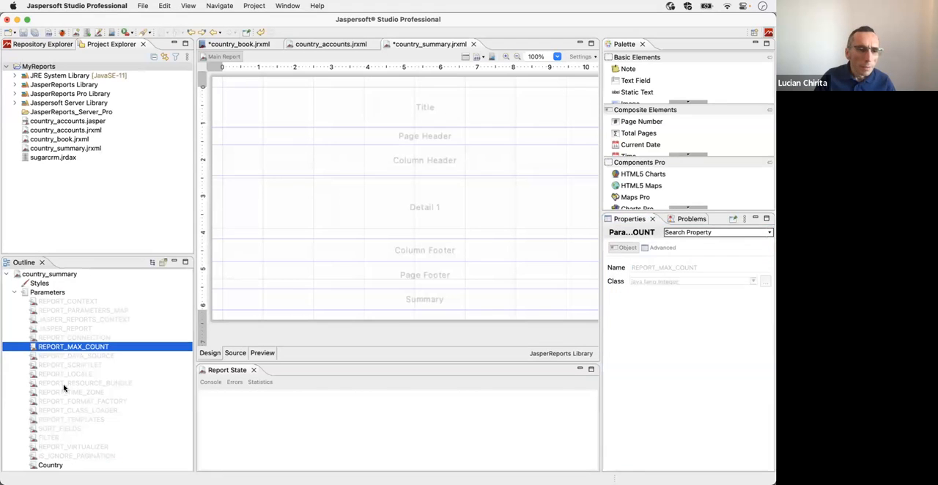
Step: Add a 530 by 70 px Country text field to the Title band with the expression $P{Country} + " Summary", and save country_summary
click(48, 463)
drag(48, 464, 495, 128)
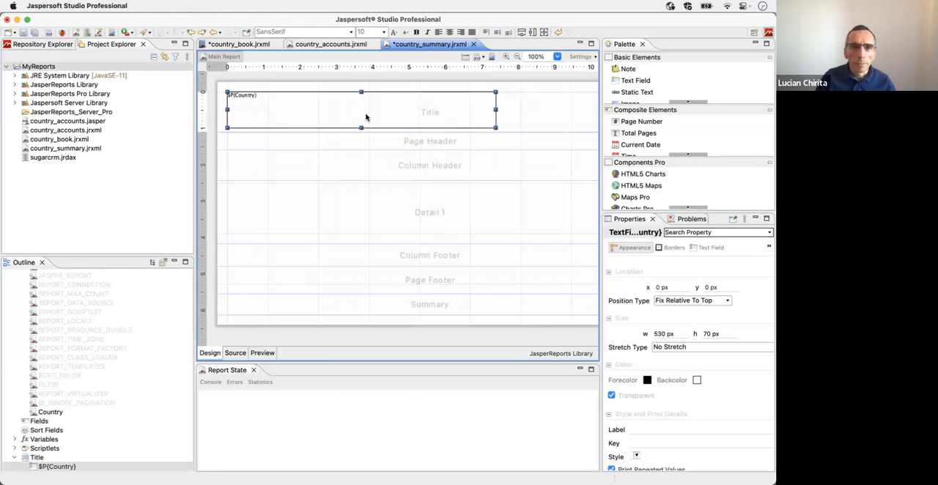
double_click(368, 117)
text(+ " Sy)
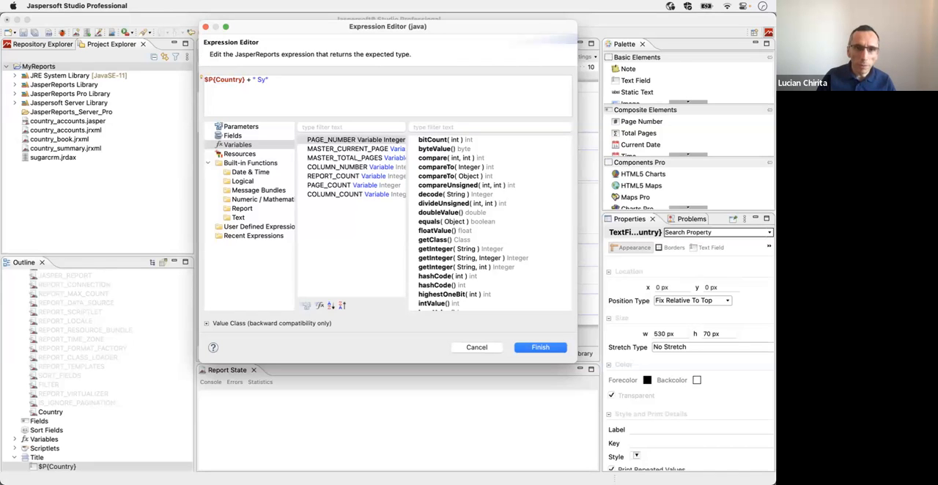
key(BackSpace)
key(BackSpace)
key(BackSpace)
text(ummary)
scroll(363, 269, down, 1)
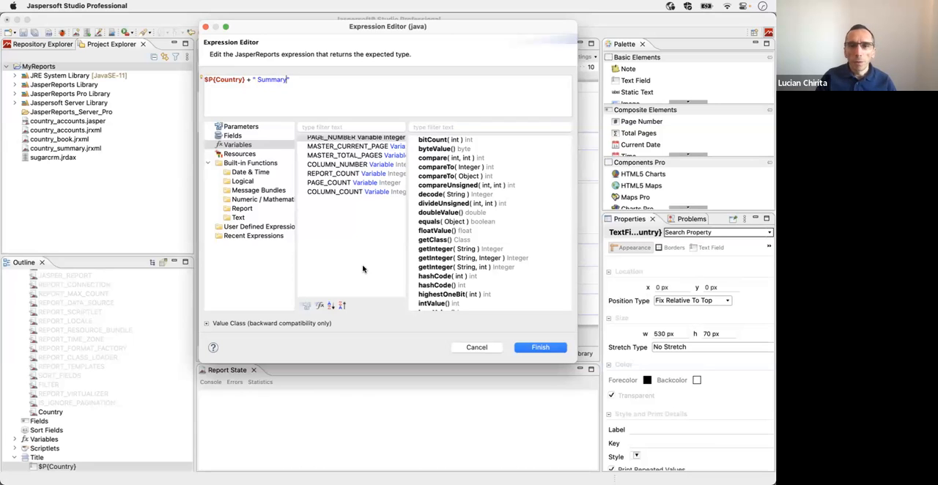
click(538, 348)
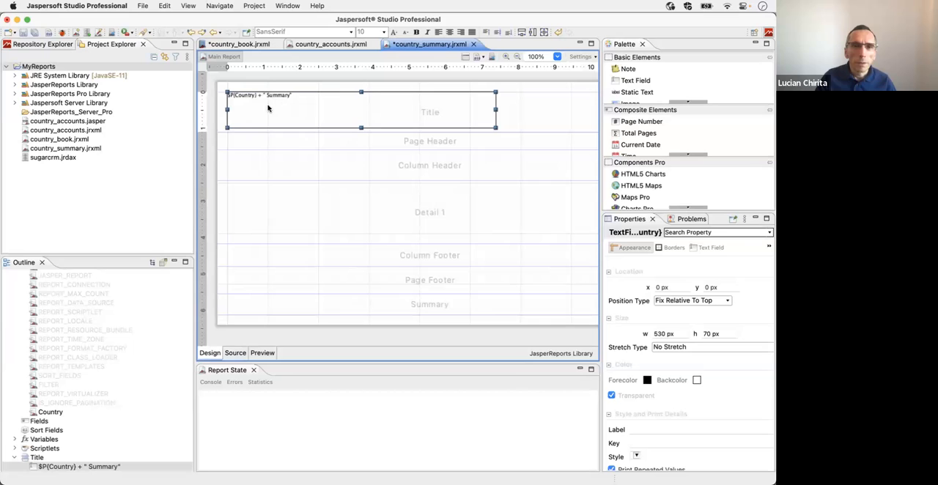
key(super+s)
Step: In country_book, pass the Country parameter to the country_summary part with the expression $F{country}
click(267, 47)
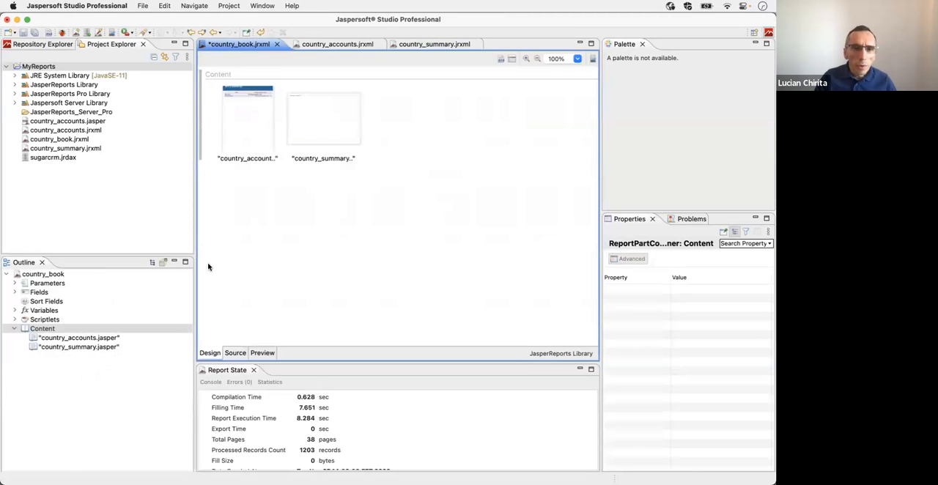
click(324, 128)
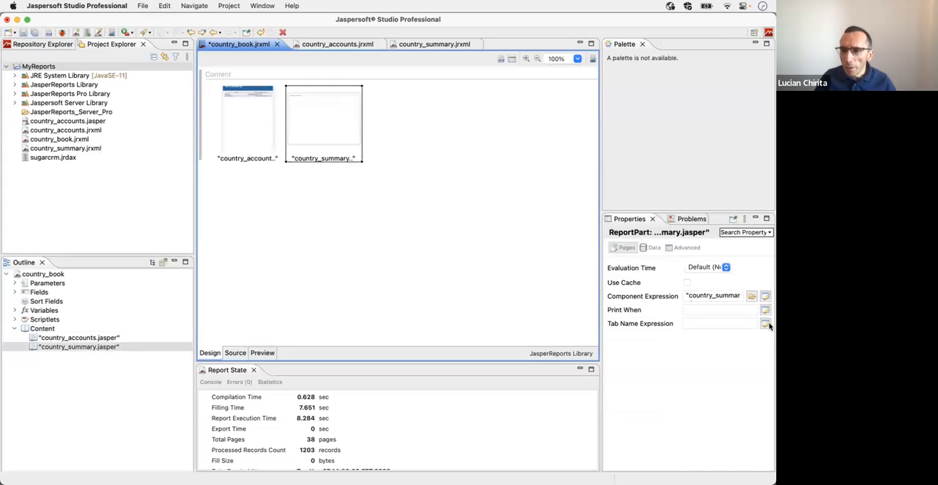
click(652, 248)
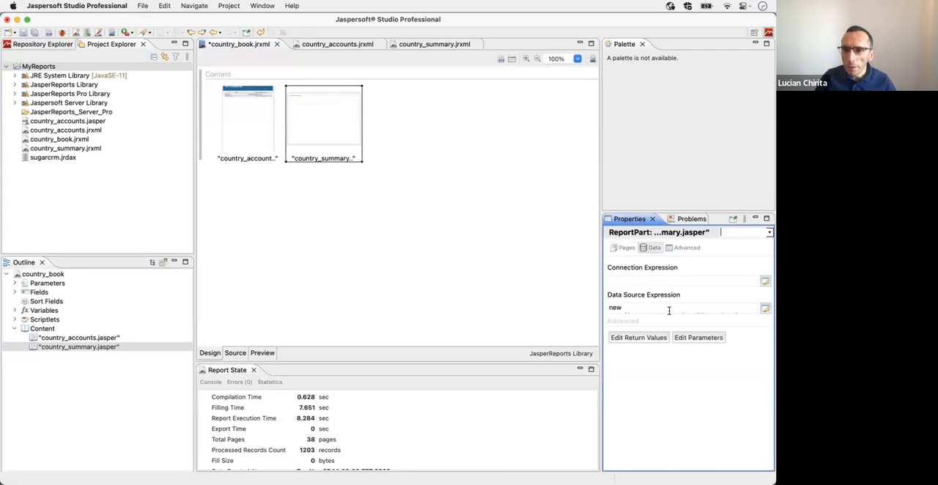
click(697, 338)
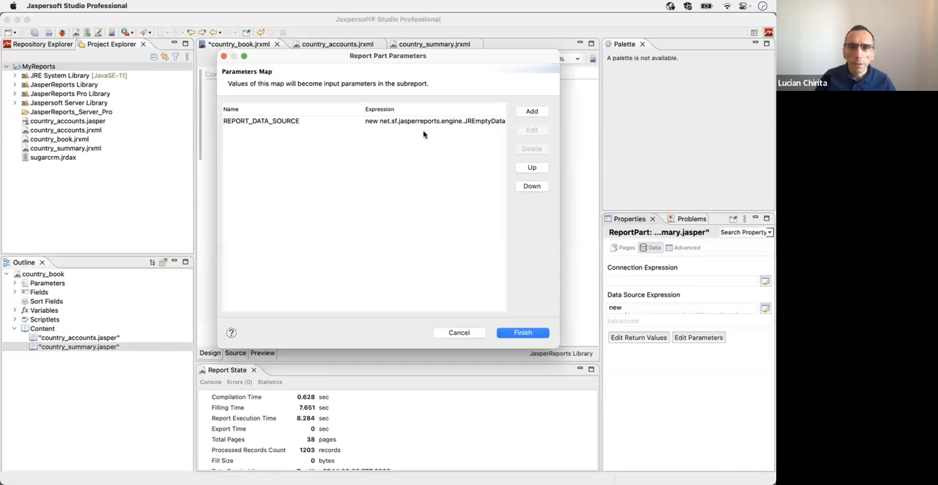
click(531, 112)
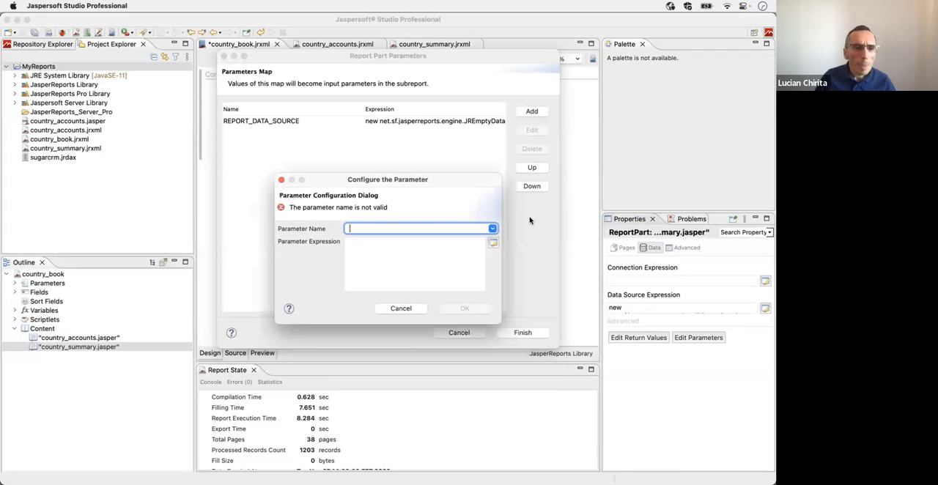
click(493, 229)
click(396, 240)
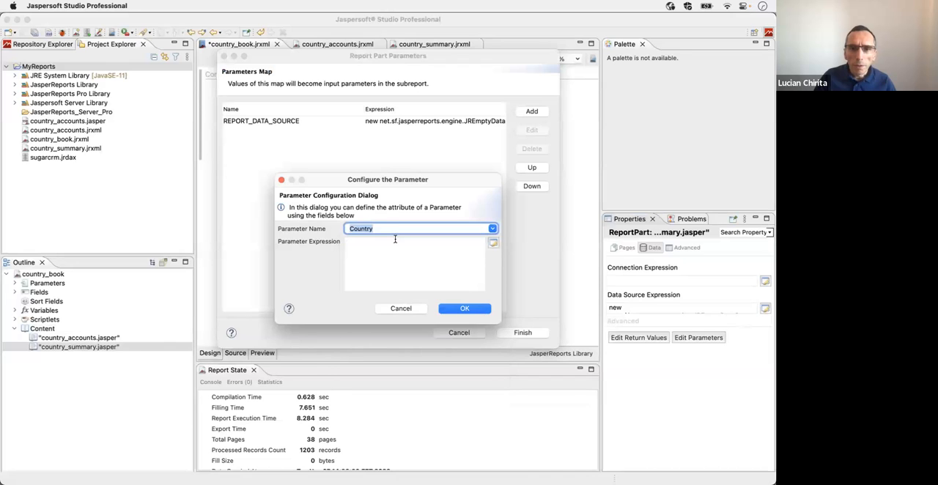
click(493, 243)
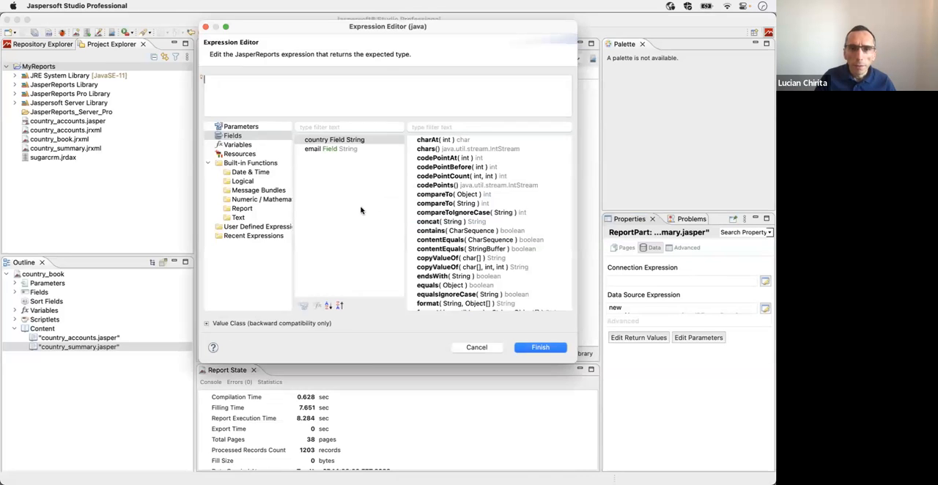
double_click(324, 140)
click(541, 347)
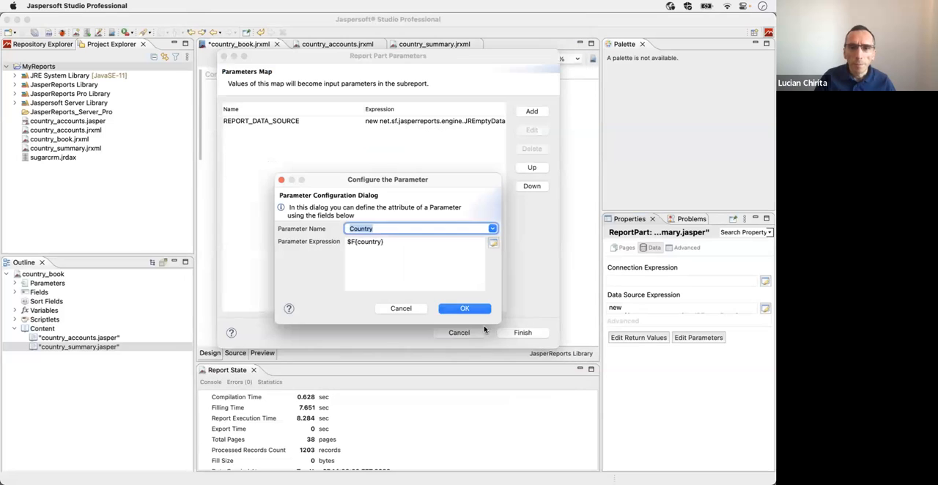
click(462, 310)
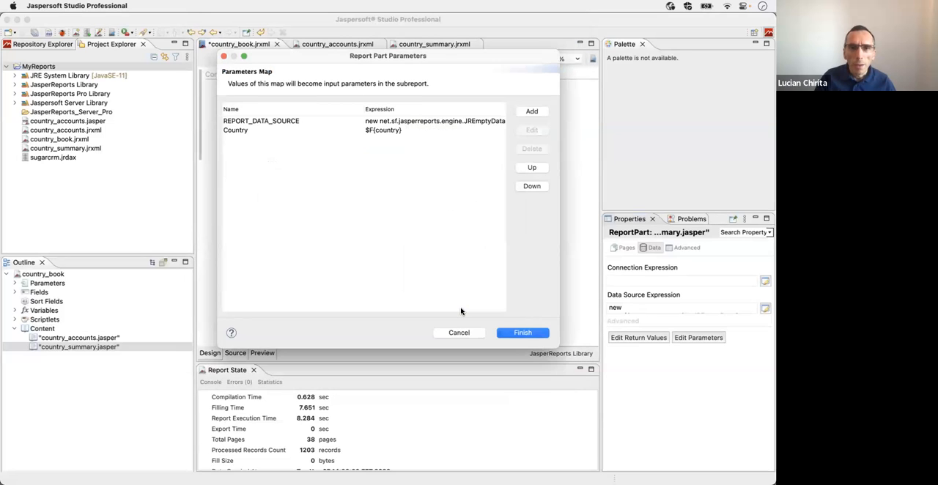
click(532, 333)
Step: Set the country_summary part's tab name expression to $F{country} + " Summary"
click(621, 248)
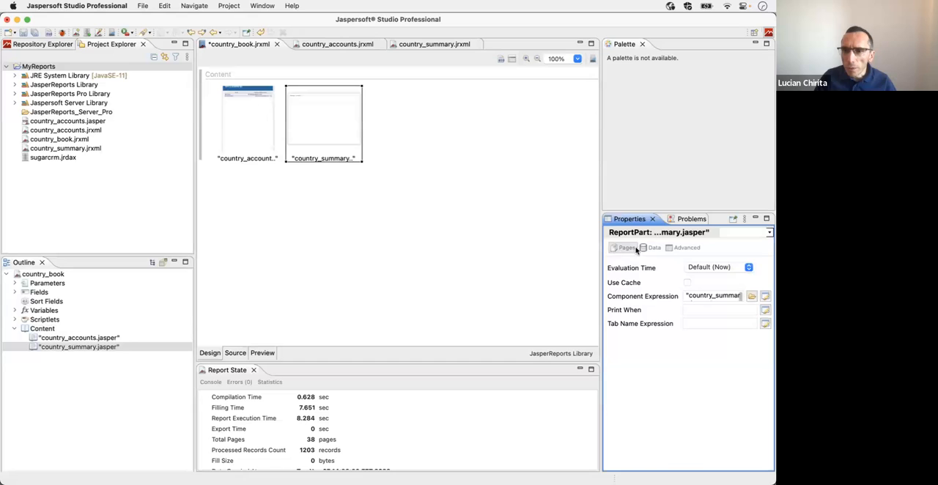
click(765, 323)
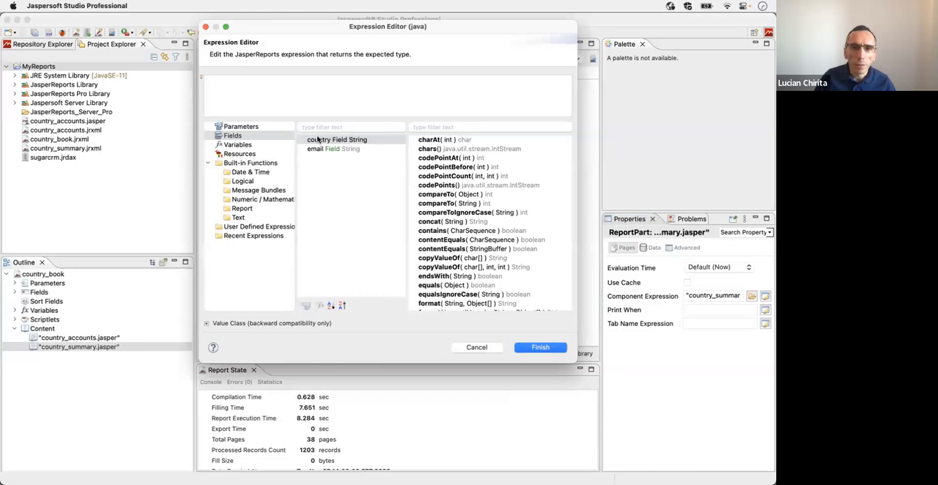
double_click(318, 140)
text(+ " Summary")
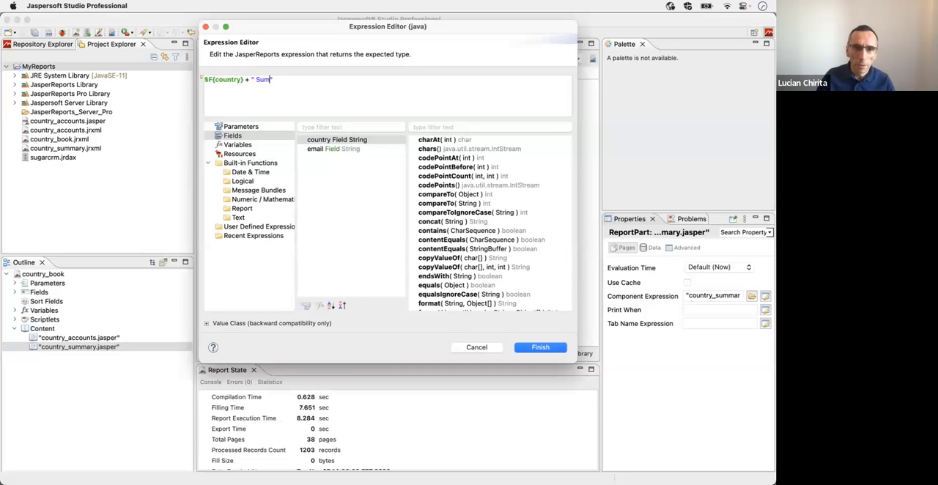
click(530, 348)
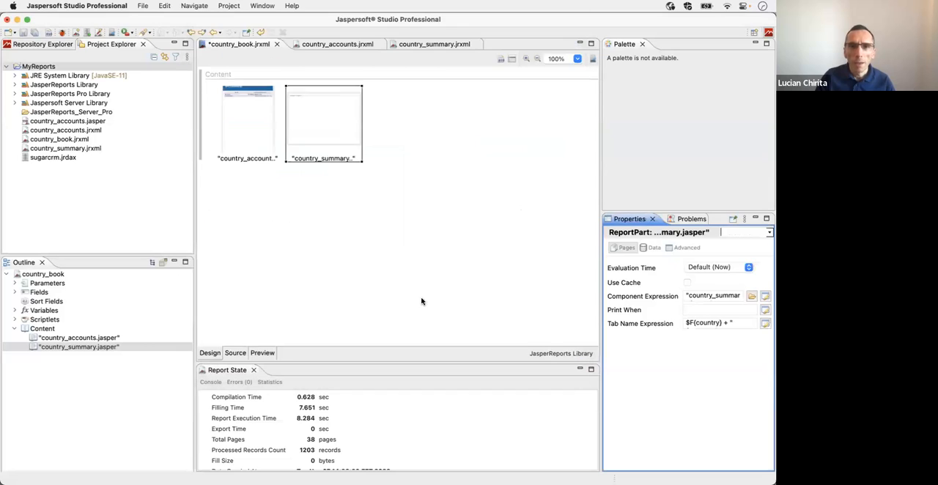
Step: Preview the country book and check the accounts and summary parts for Canada, Mexico and USA
click(263, 352)
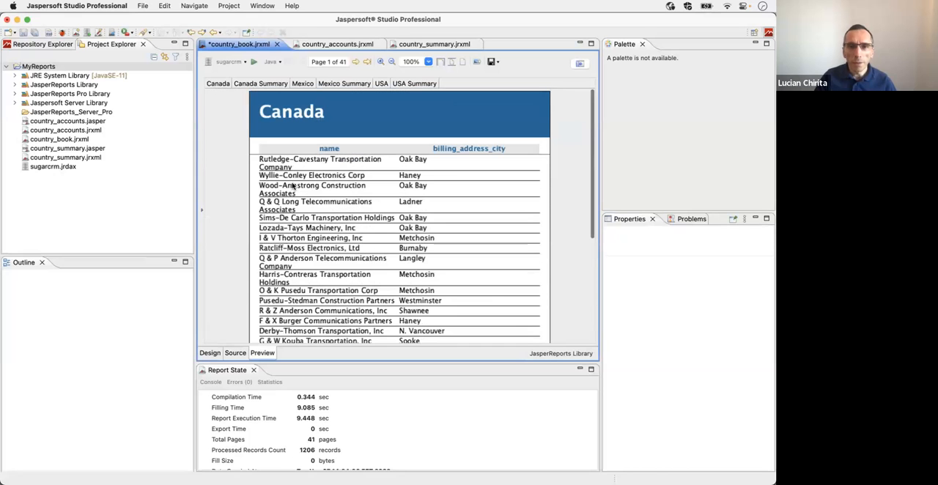
click(251, 85)
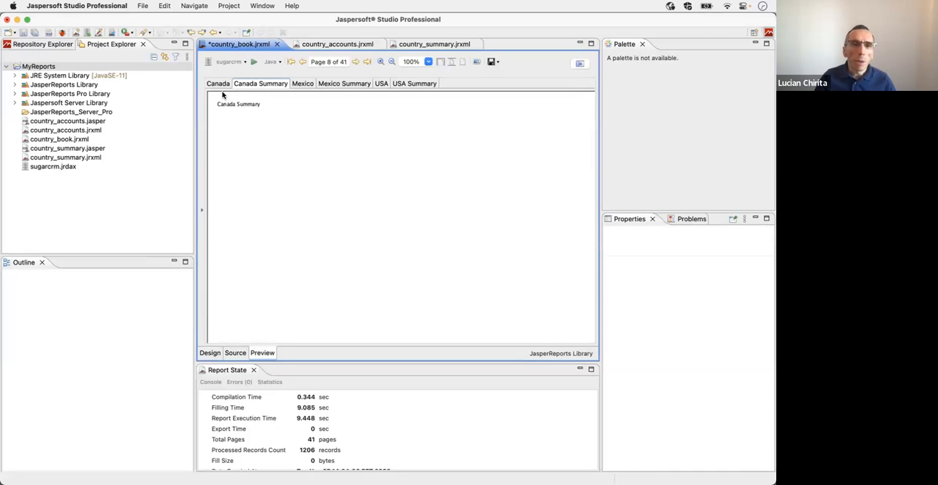
click(302, 85)
click(329, 84)
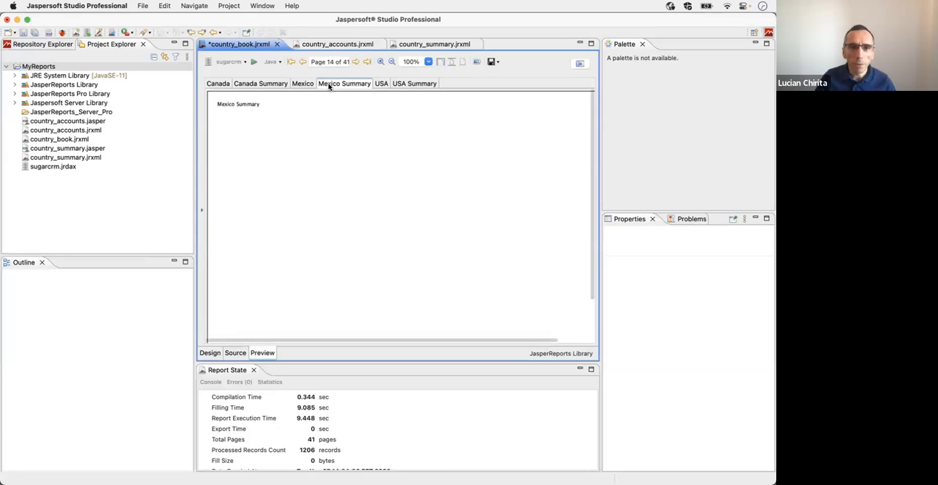
click(381, 84)
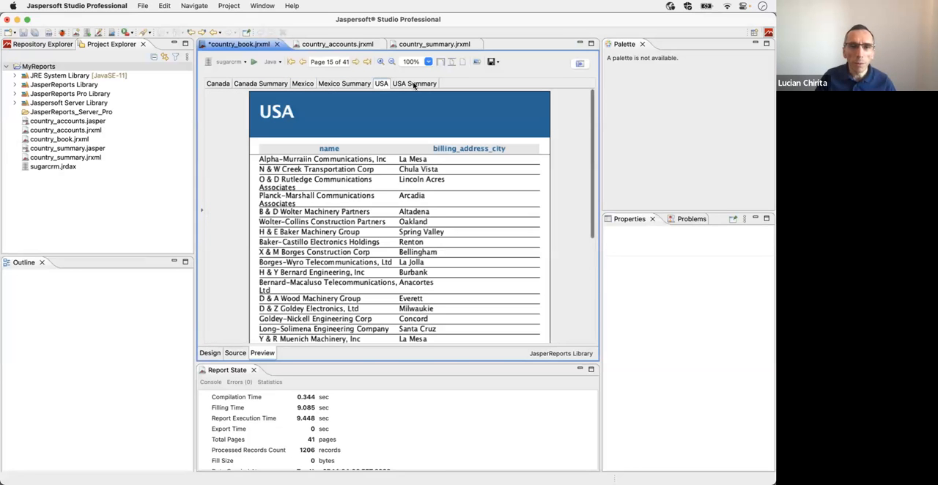
click(414, 84)
click(219, 84)
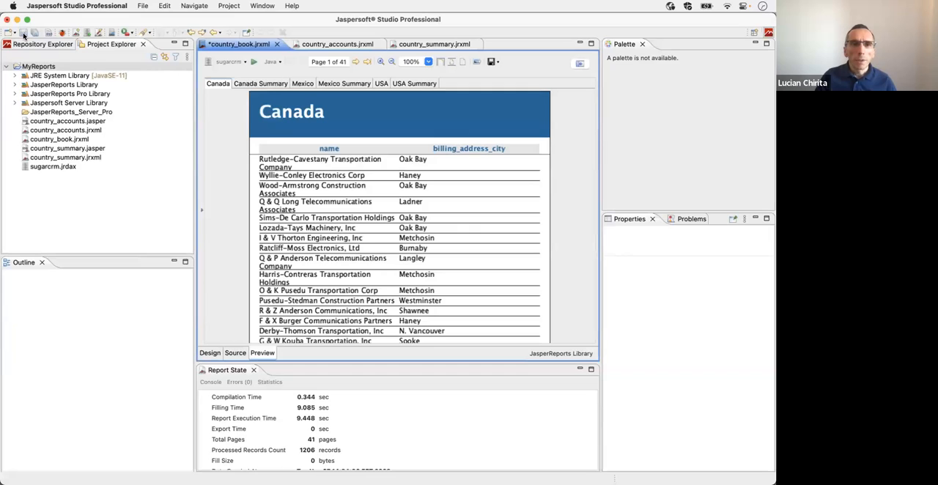
Step: Save country_book and set it up for publishing as a report unit in the server's Reports folder, including both part reports
click(24, 33)
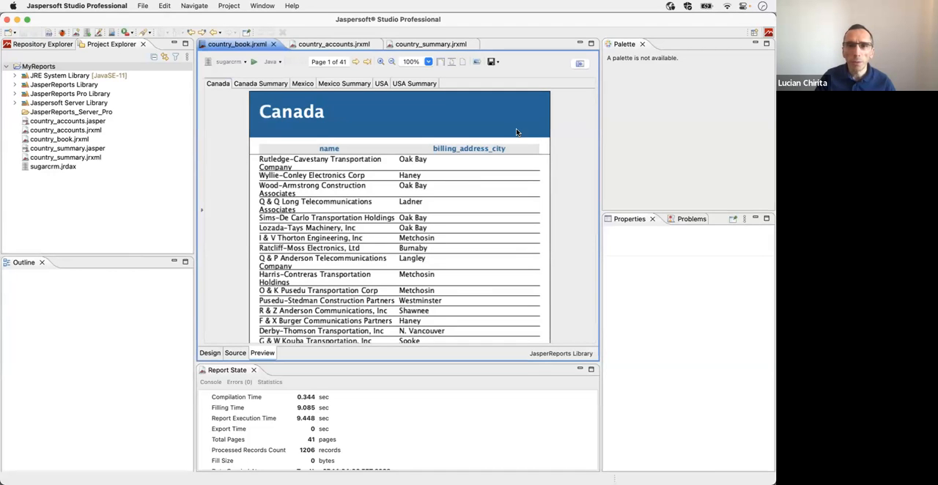
scroll(516, 128, down, 1)
click(208, 353)
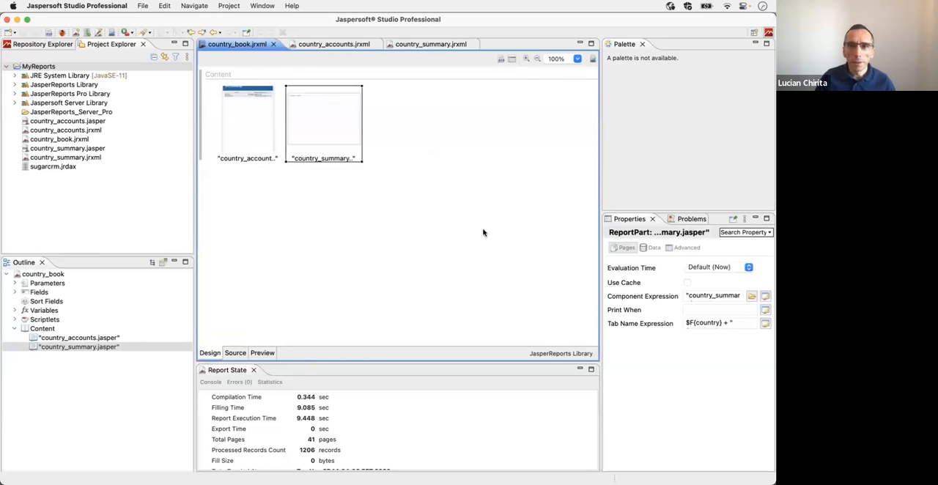
click(592, 60)
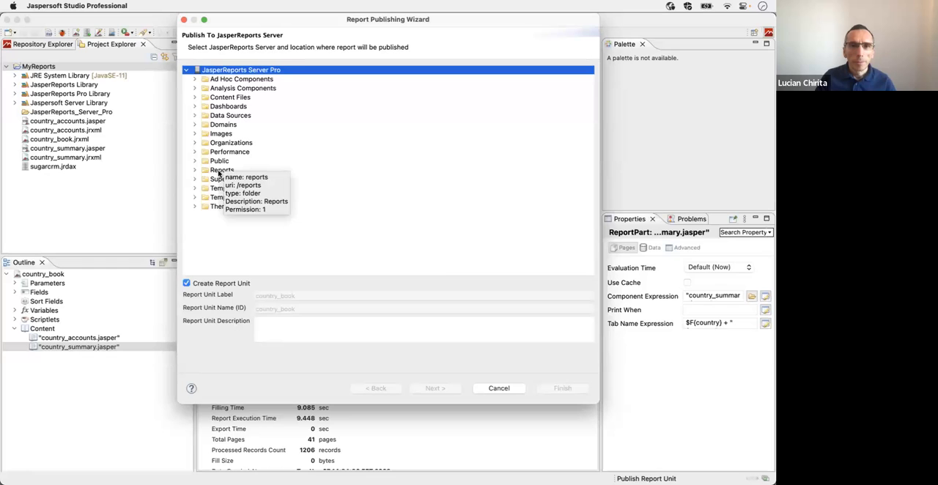
click(219, 171)
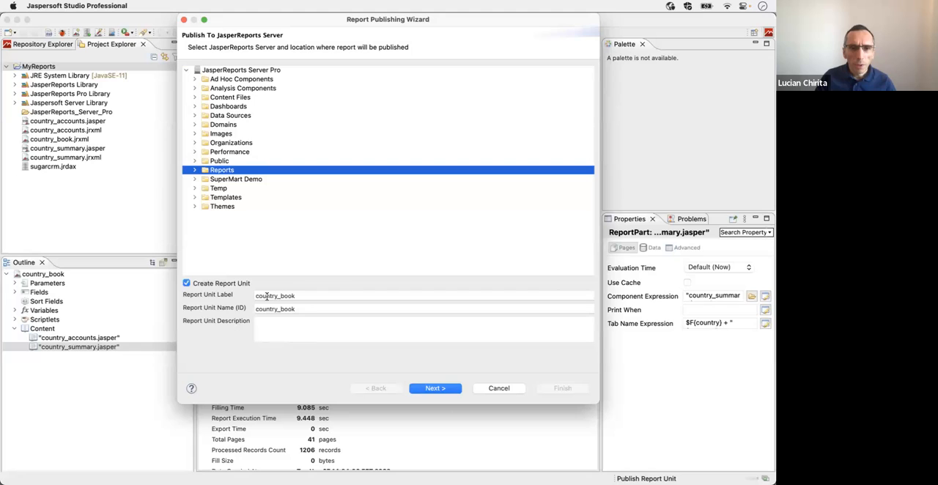
click(436, 388)
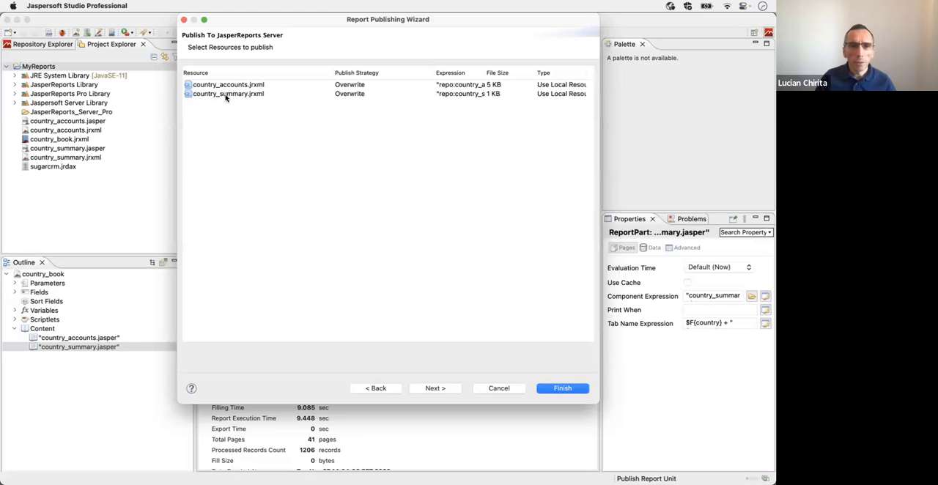
click(443, 389)
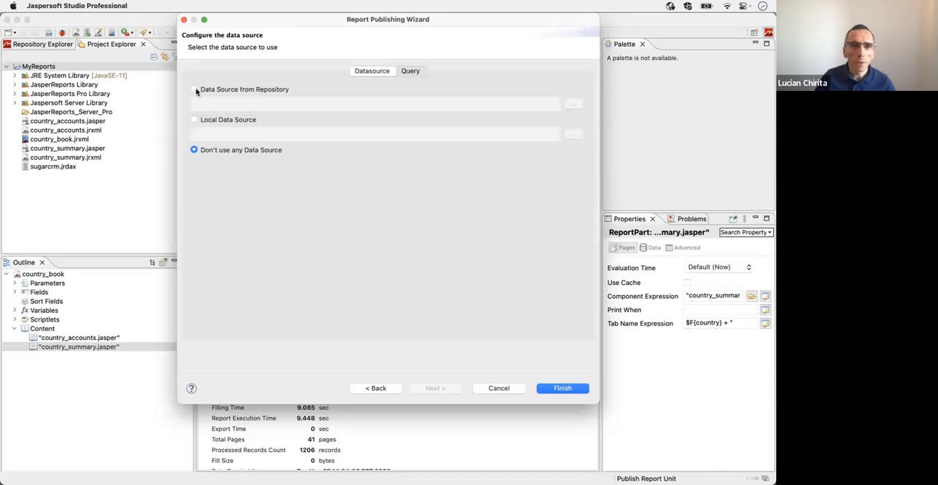
Step: Assign the repository's SugarCRM Data Source JNDI to the report unit and publish it to the server
click(193, 90)
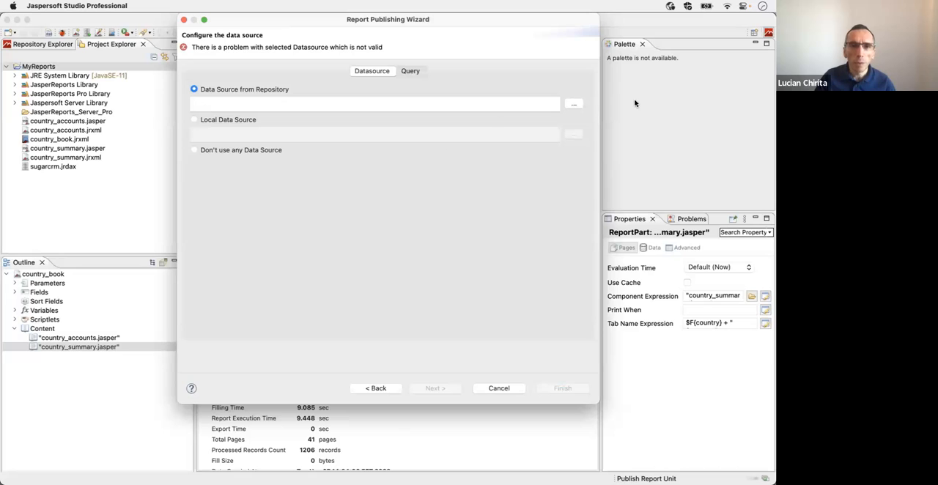
click(575, 104)
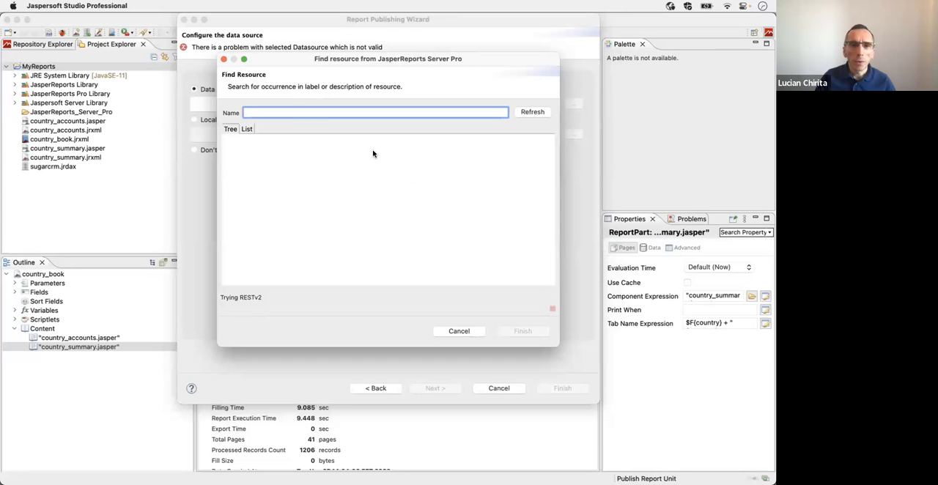
text(suga)
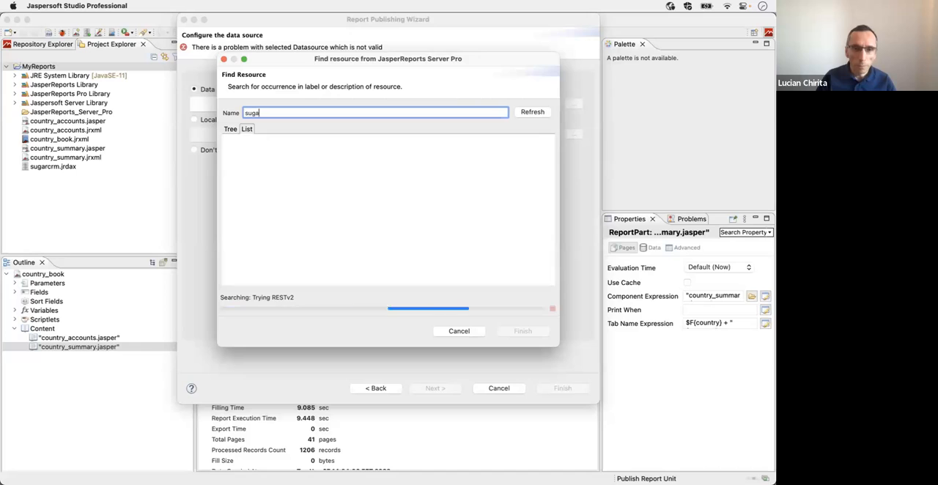
text(rmcr)
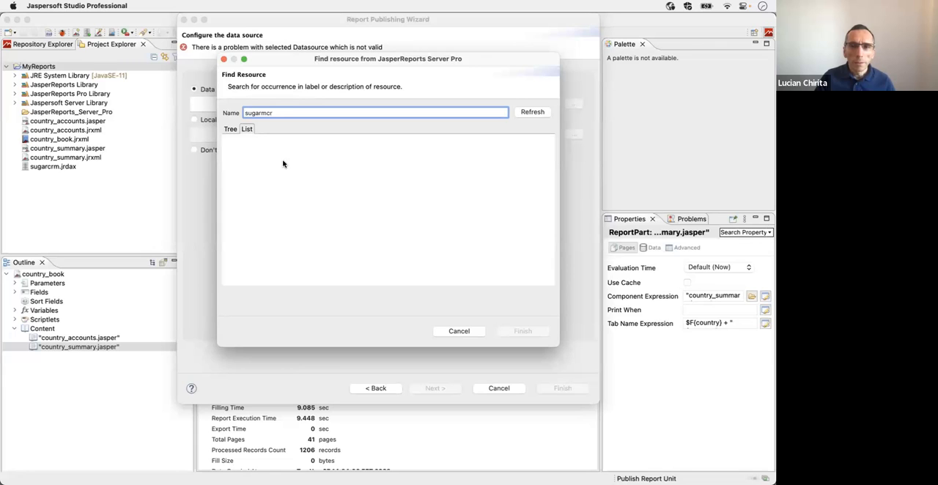
key(BackSpace)
key(BackSpace)
key(BackSpace)
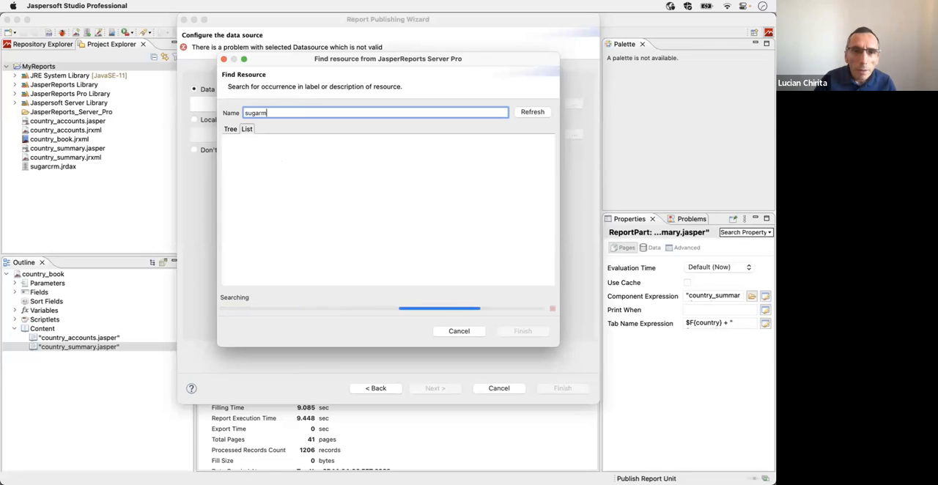
text(cr)
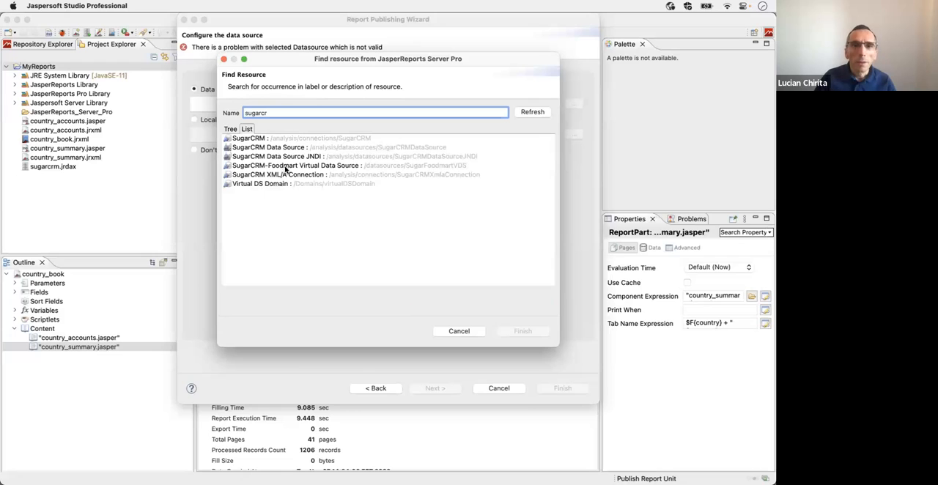
click(301, 157)
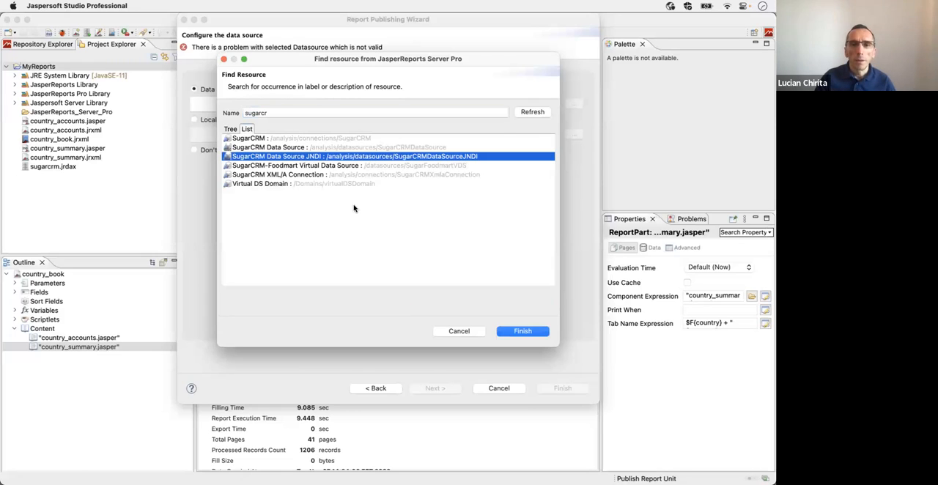
click(518, 331)
click(553, 390)
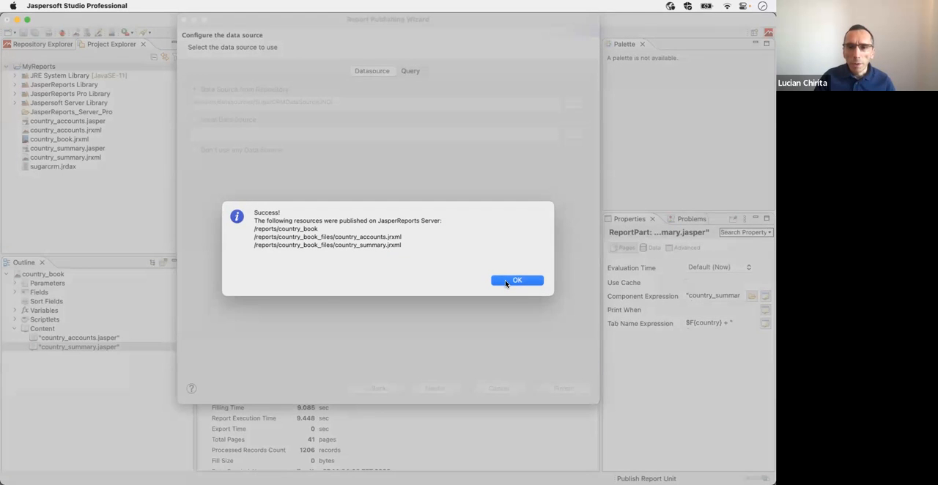
click(515, 281)
Step: Switch to the JasperReports Server login page in Firefox and log in as jasperadmin with the account password
key(super+Tab)
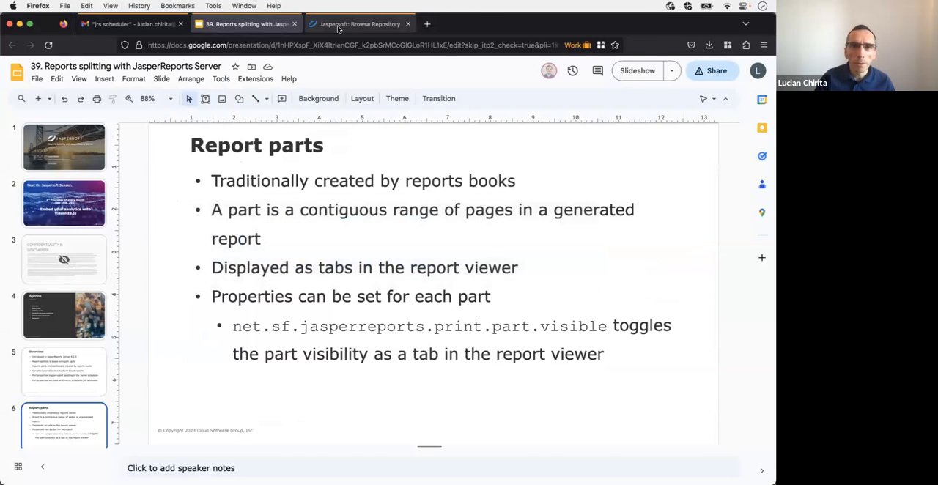
click(339, 27)
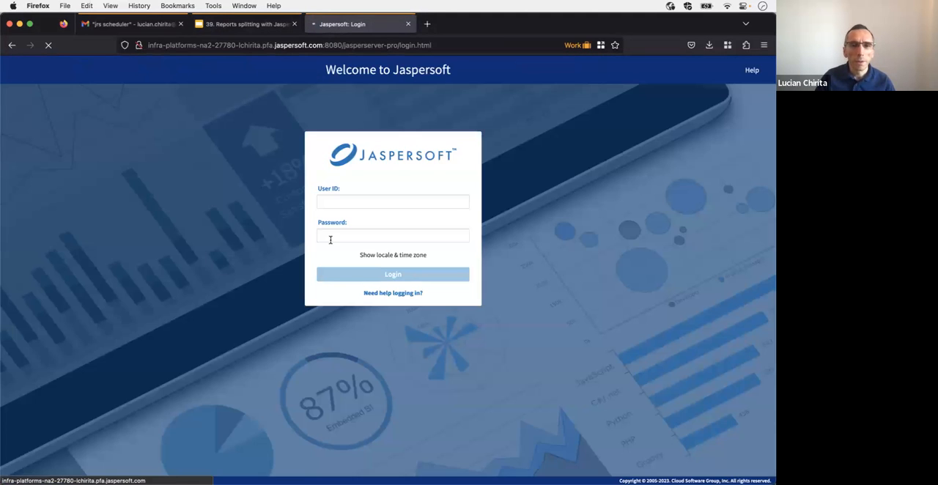
click(341, 200)
text(ja)
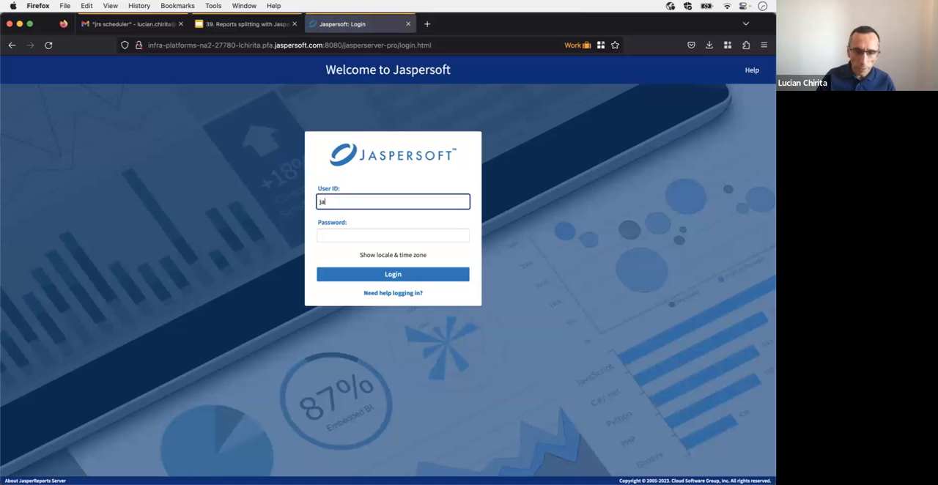
text(speradmin)
key(Tab)
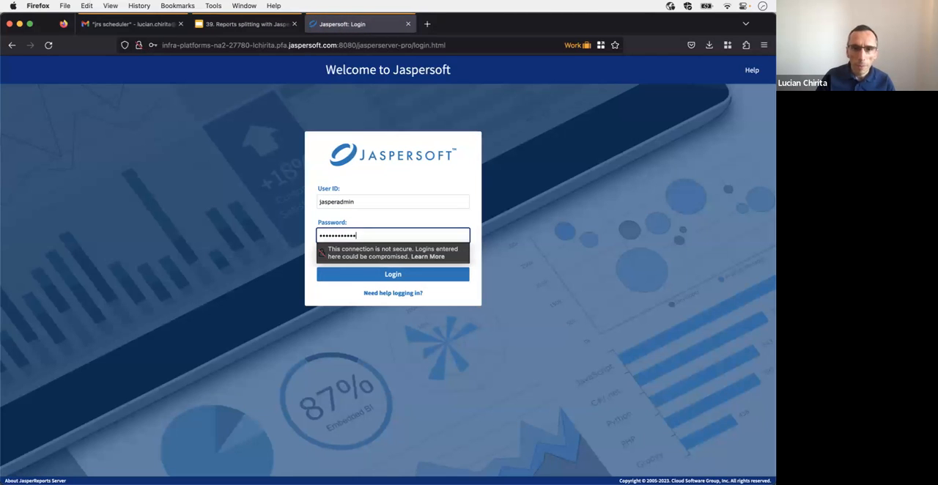
click(363, 275)
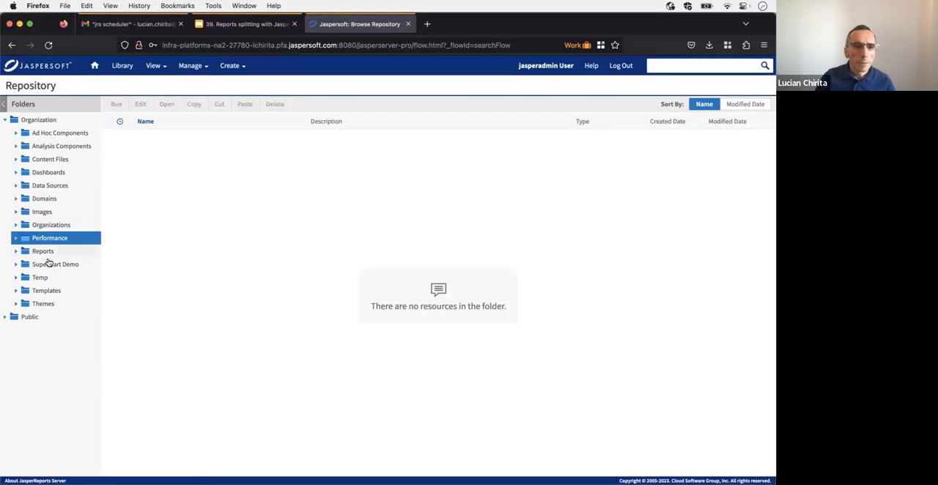
Step: Run country_book from the Reports folder, check the accounts and summary parts for Canada and Mexico, and close the report
click(44, 251)
click(157, 138)
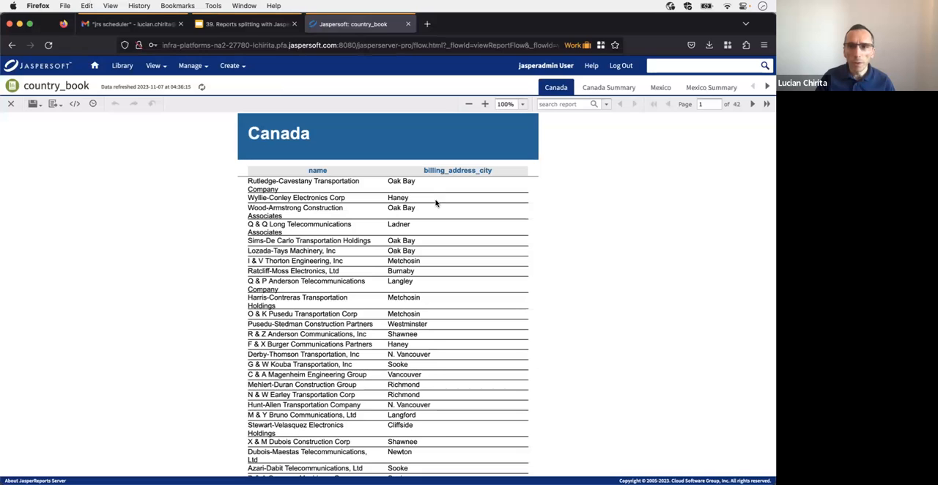
click(596, 88)
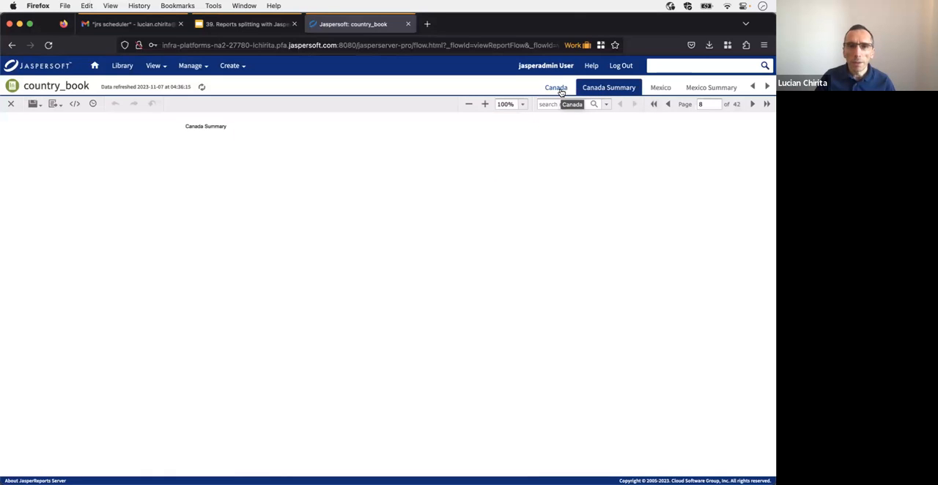
click(561, 88)
click(610, 88)
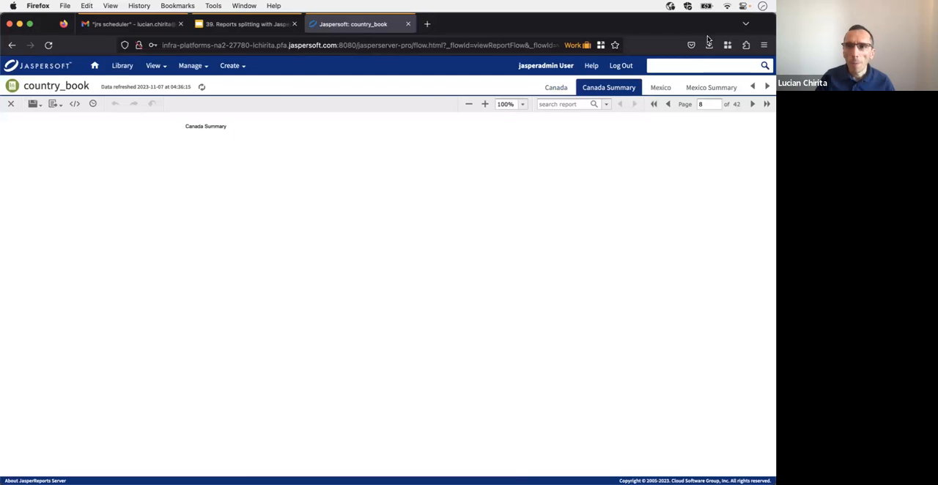
click(556, 89)
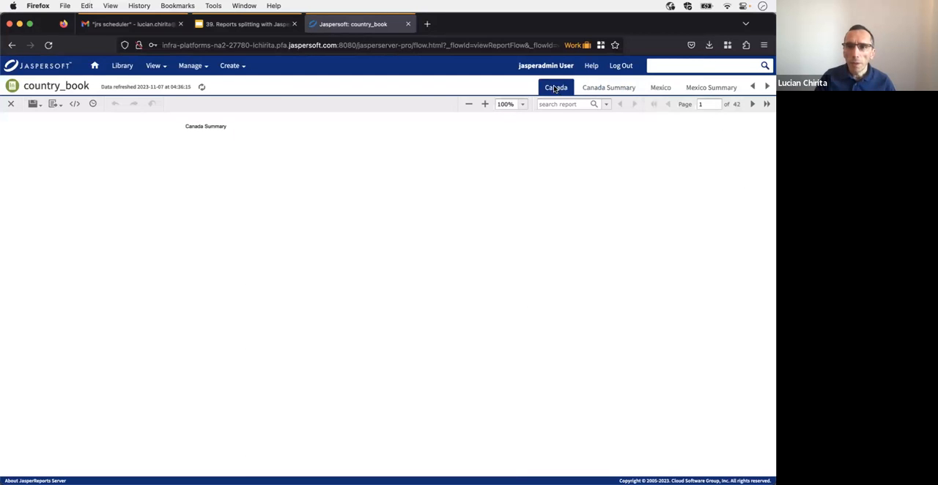
click(613, 89)
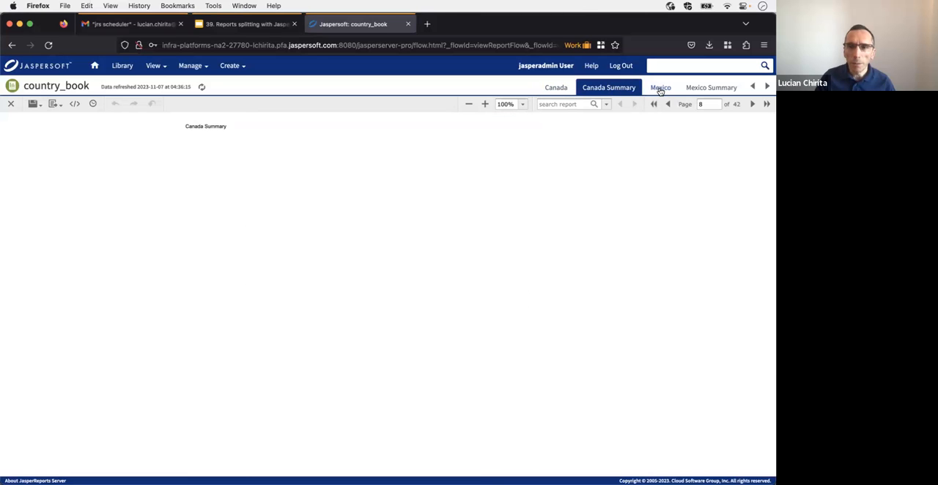
click(661, 89)
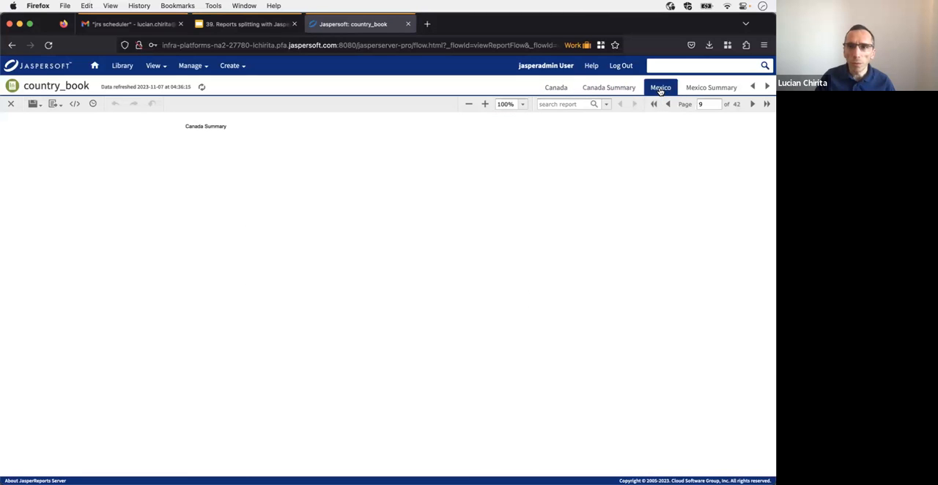
click(699, 88)
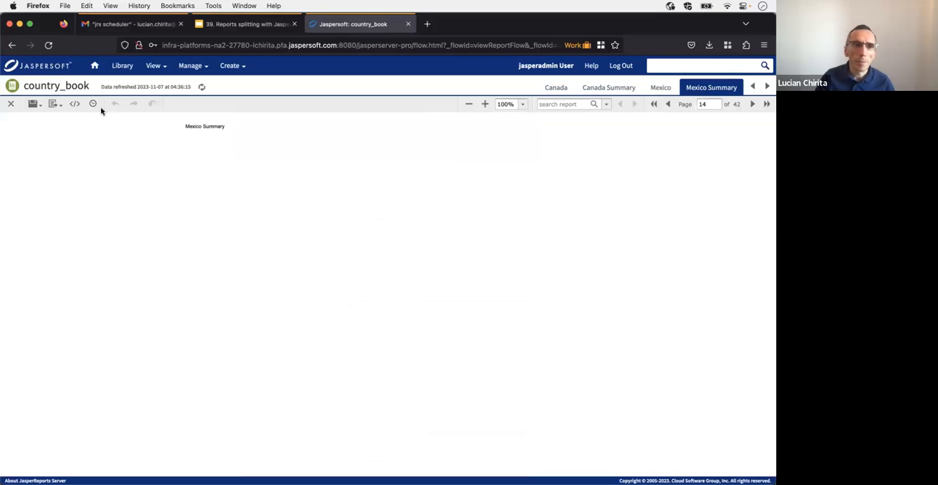
click(10, 104)
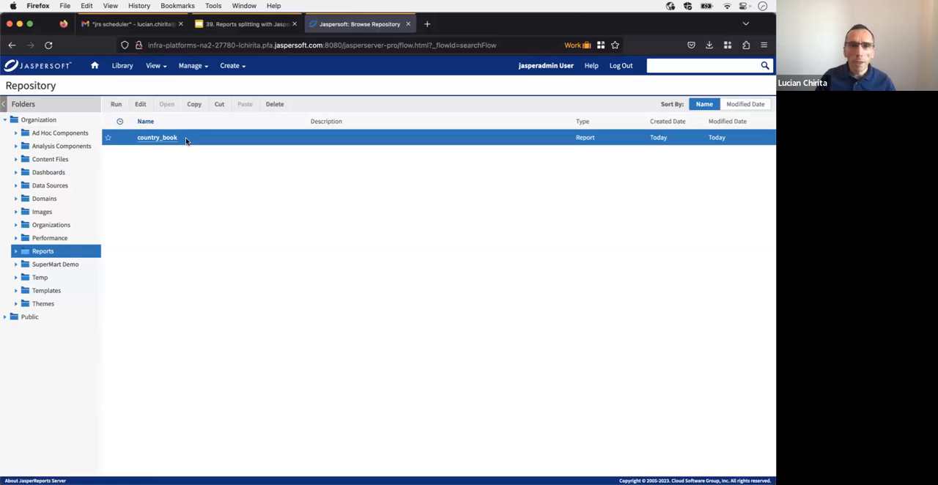
Step: Run country_book in the background with PDF output saved to the /reports repository folder
right_click(186, 140)
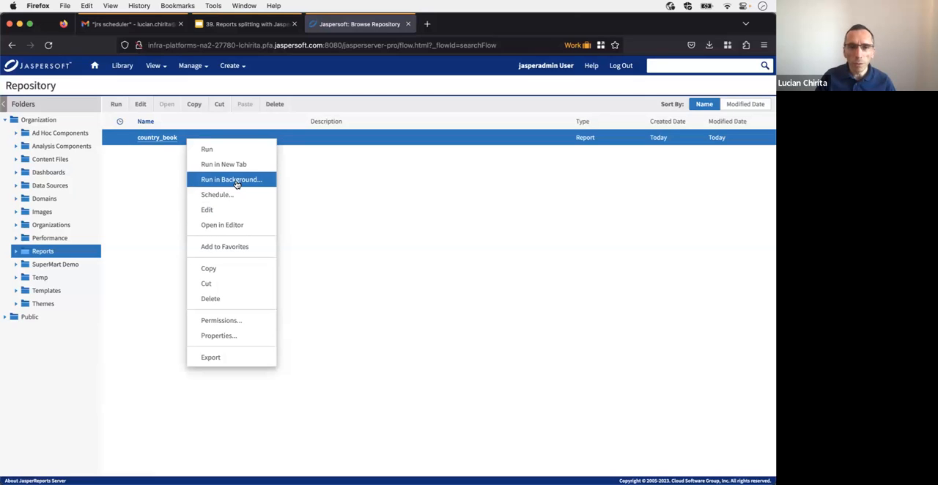
click(236, 184)
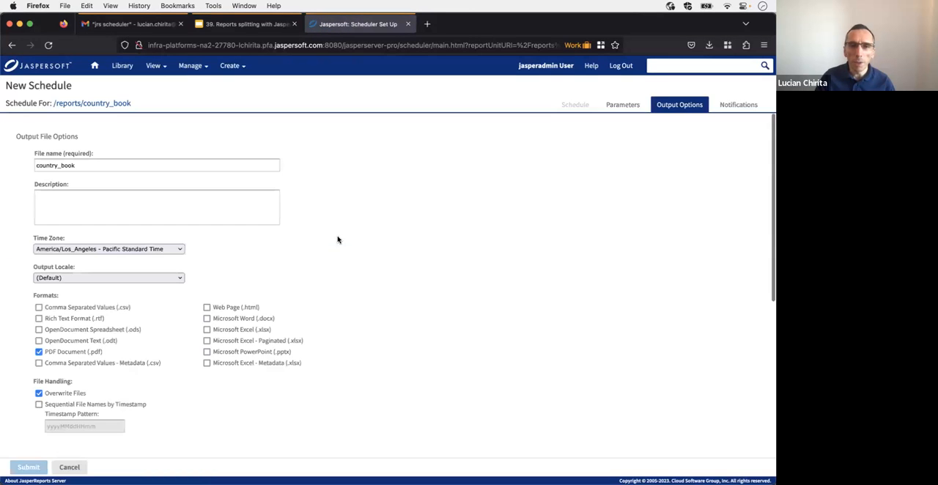
scroll(290, 283, down, 5)
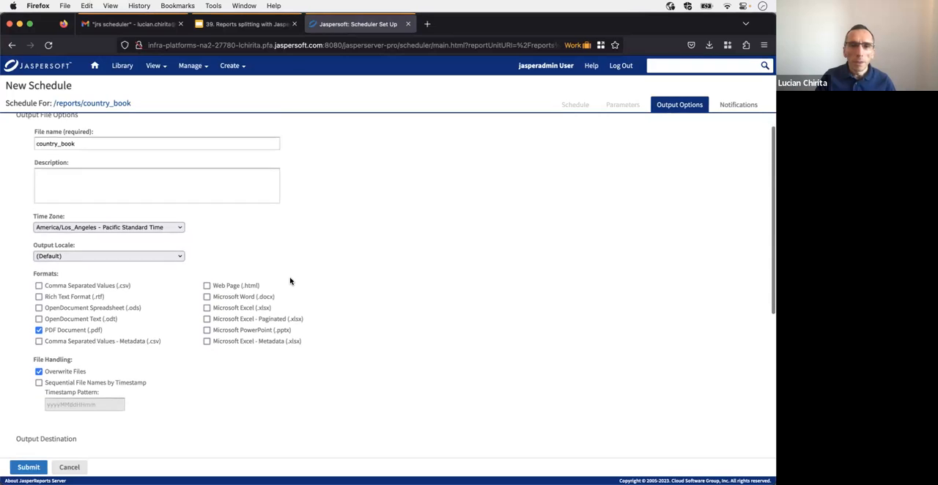
click(27, 468)
click(301, 331)
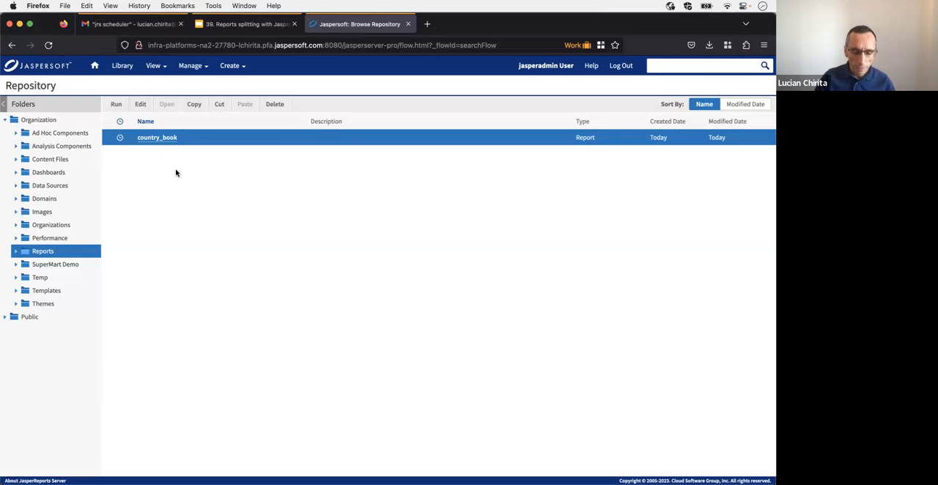
Step: Refresh the Reports folder in the repository and open the generated country_book PDF
key(super+r)
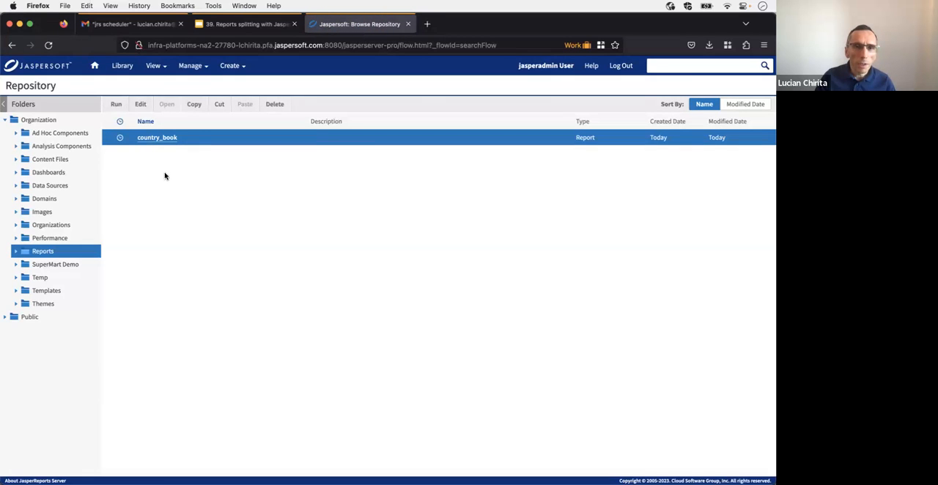
click(227, 28)
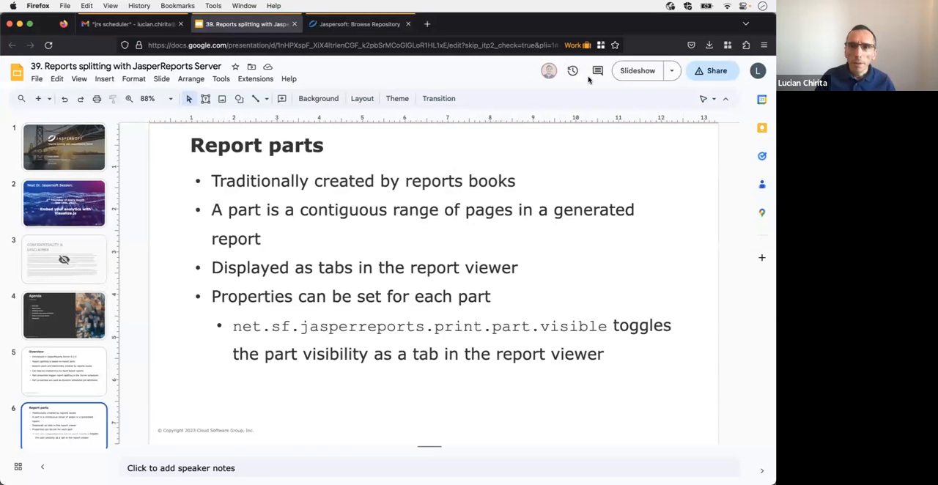
click(340, 30)
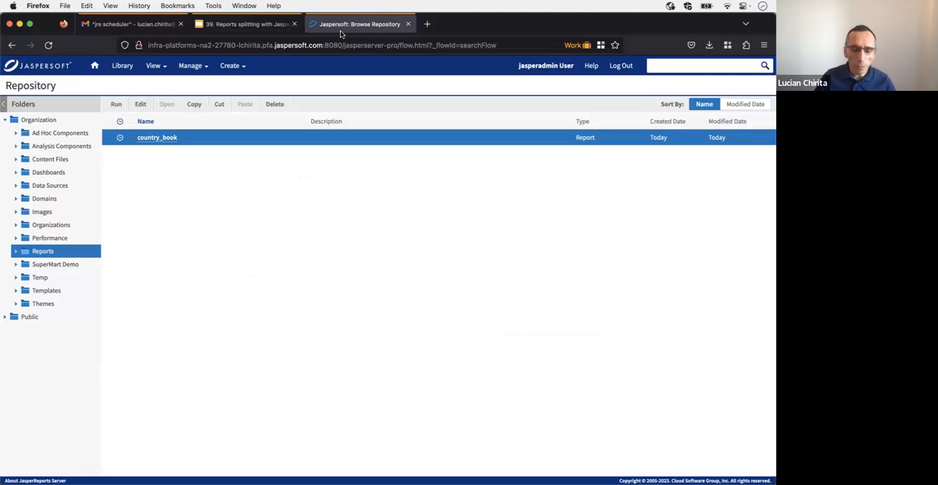
key(super+r)
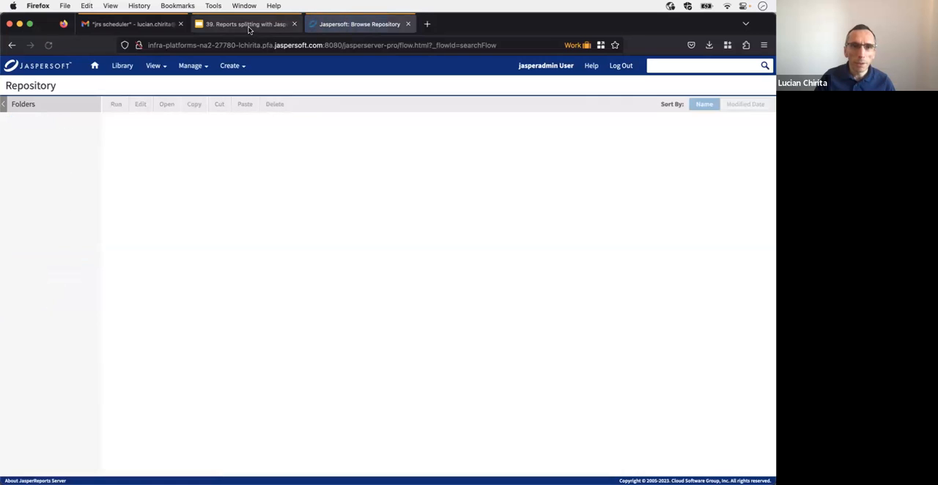
click(160, 155)
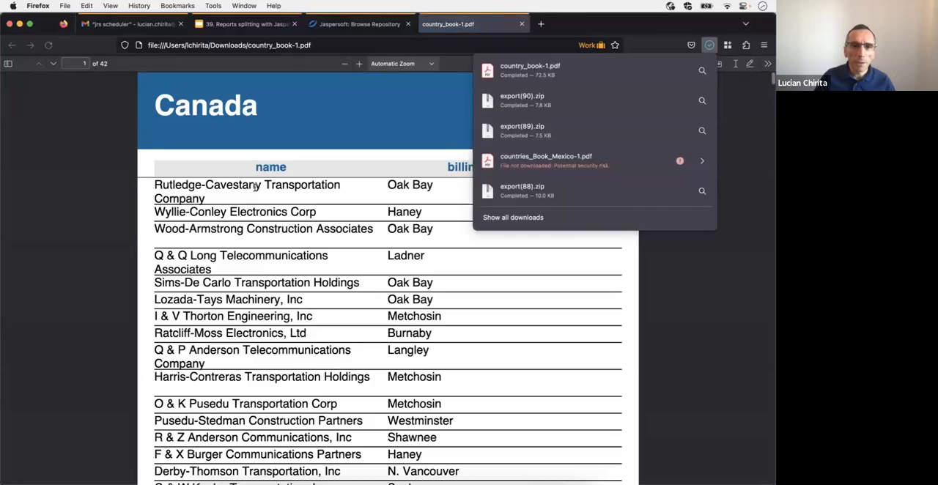
Step: Examine the generated PDF's country sections and summary pages from Canada through to USA, and close the PDF
click(254, 187)
scroll(245, 198, down, 10)
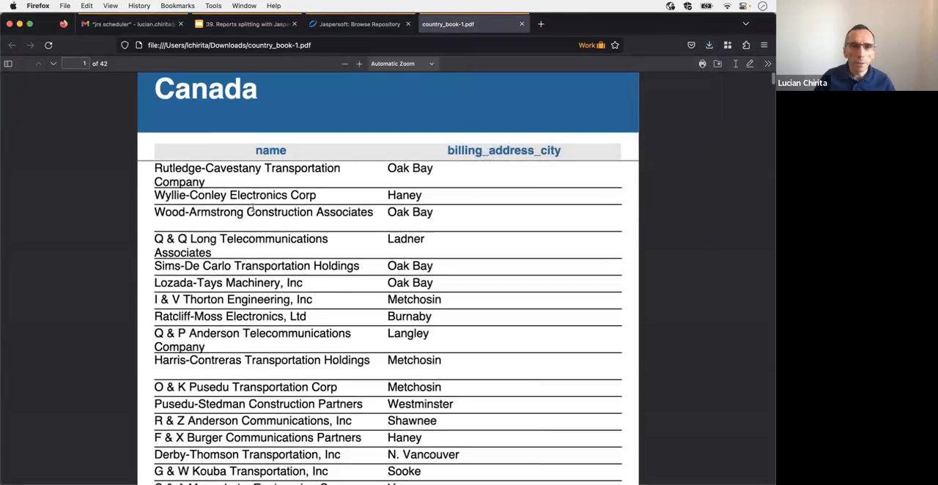
scroll(253, 207, down, 20)
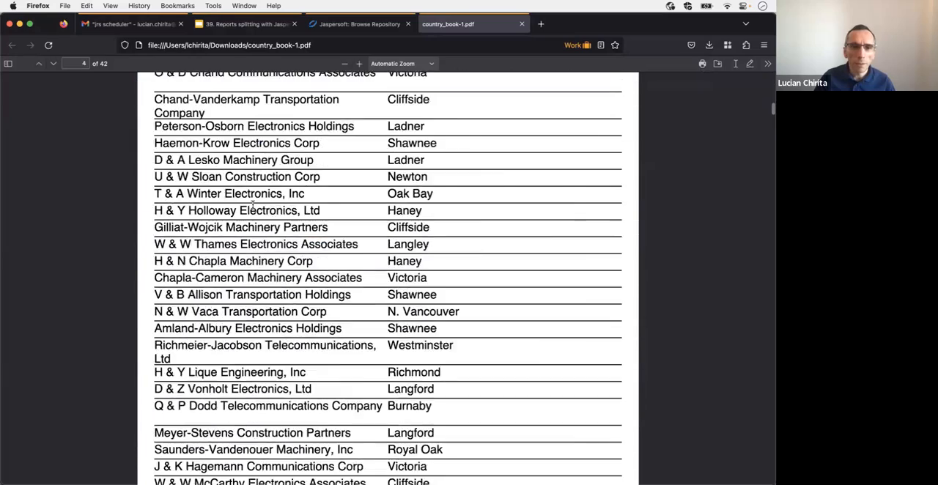
scroll(253, 206, down, 20)
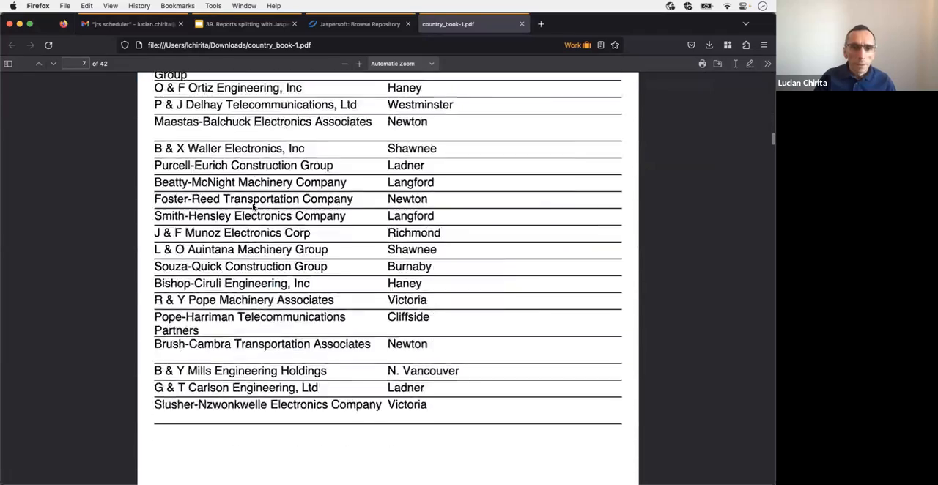
scroll(252, 207, up, 10)
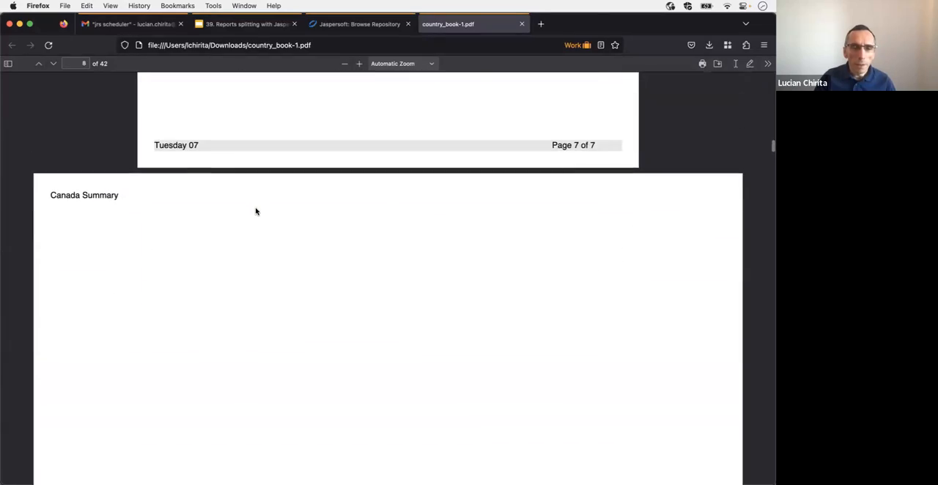
scroll(194, 217, down, 20)
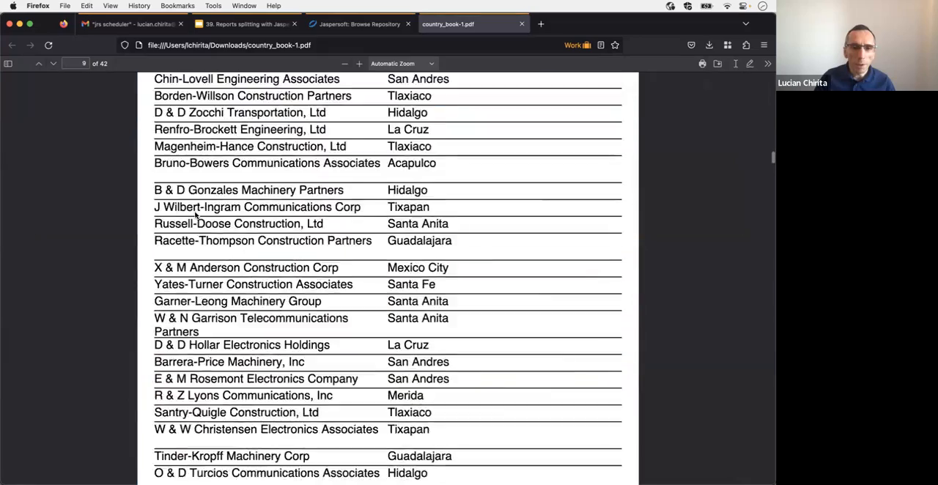
scroll(195, 215, down, 20)
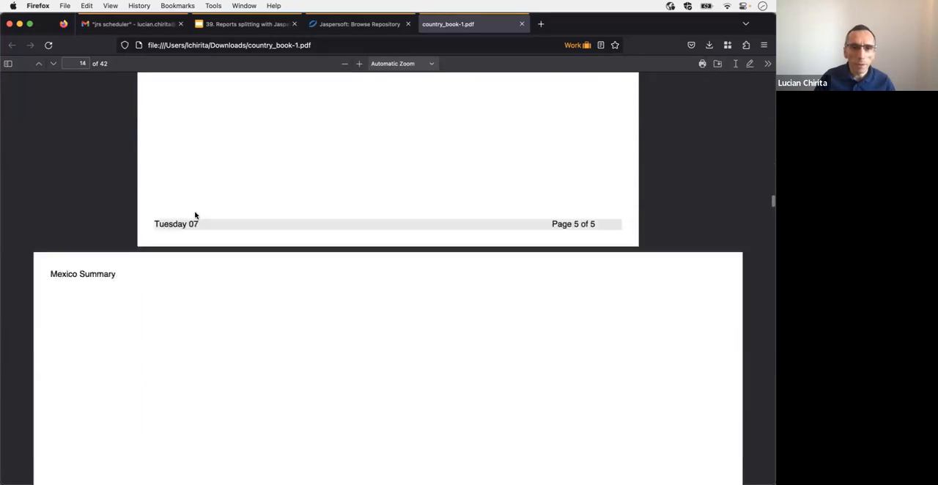
click(522, 24)
Step: Switch to the Google Slides presentation, present it from the Report parts slide and advance to Splitting reports
click(238, 24)
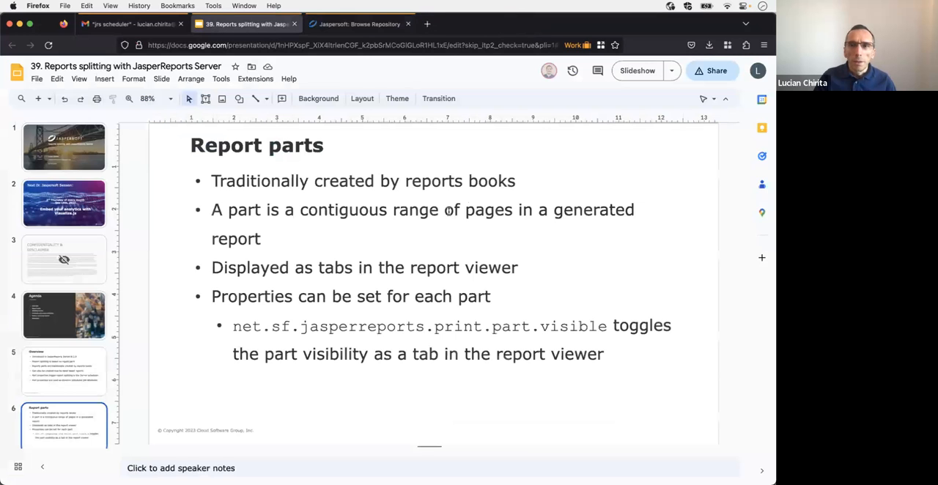
click(635, 71)
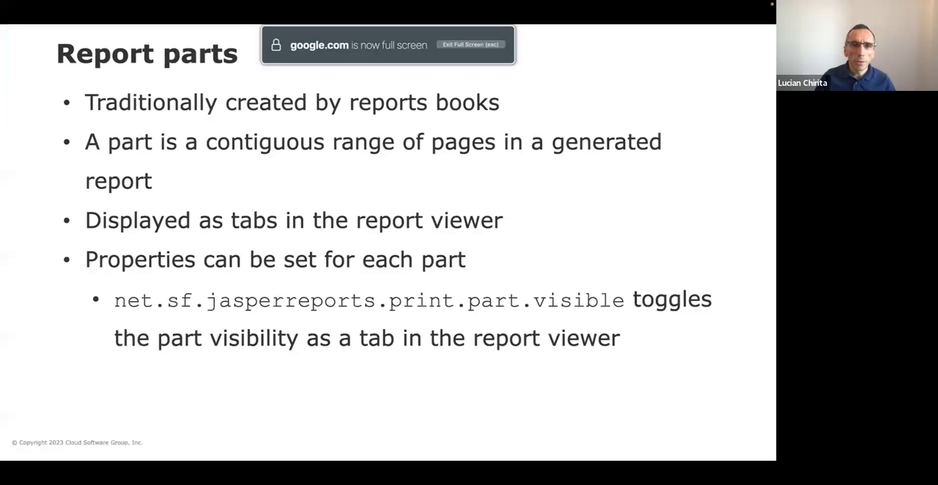
click(310, 203)
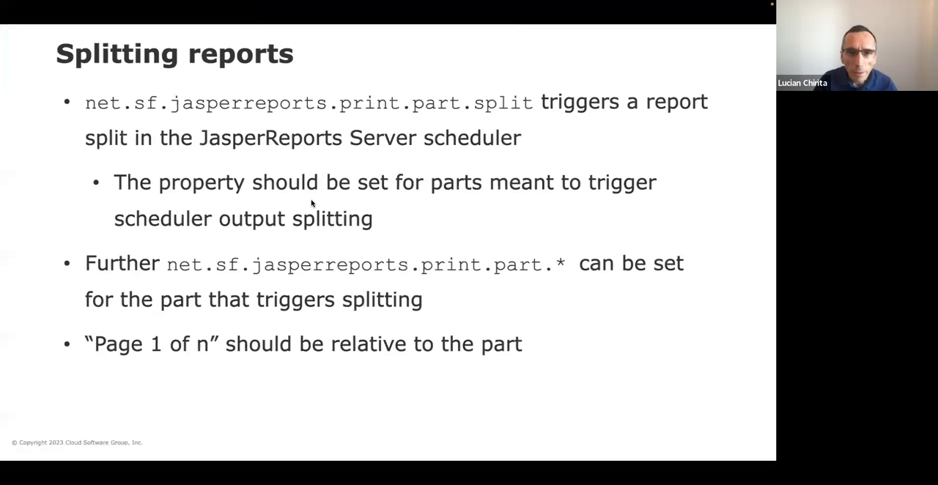
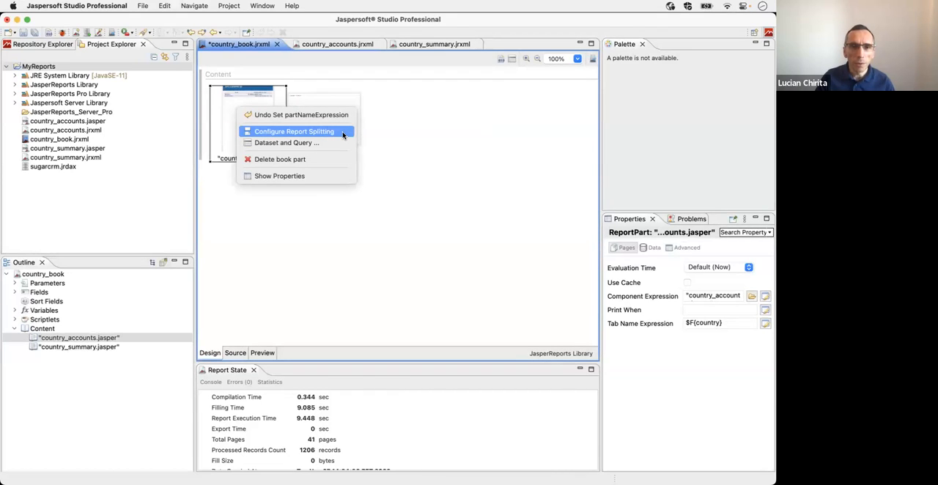
Step: In the country_accounts part's report splitting configuration, set the part name to the expression $F{country}
click(343, 133)
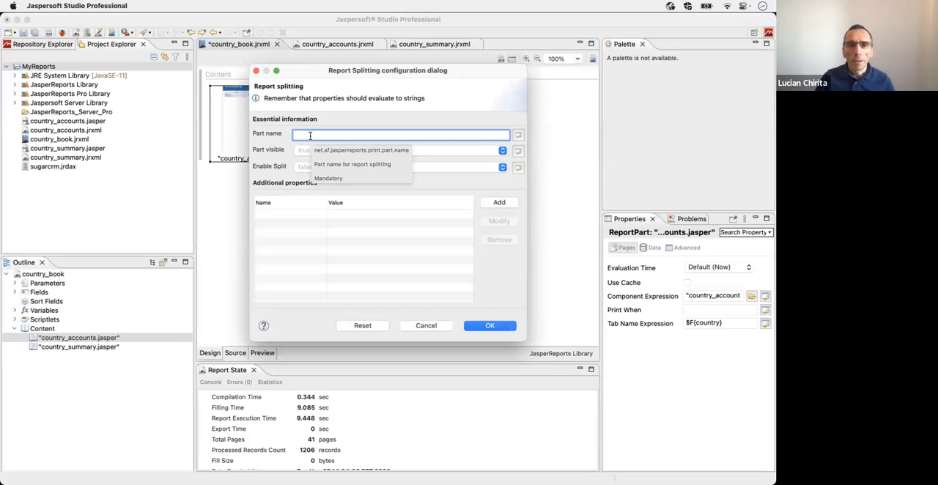
click(518, 135)
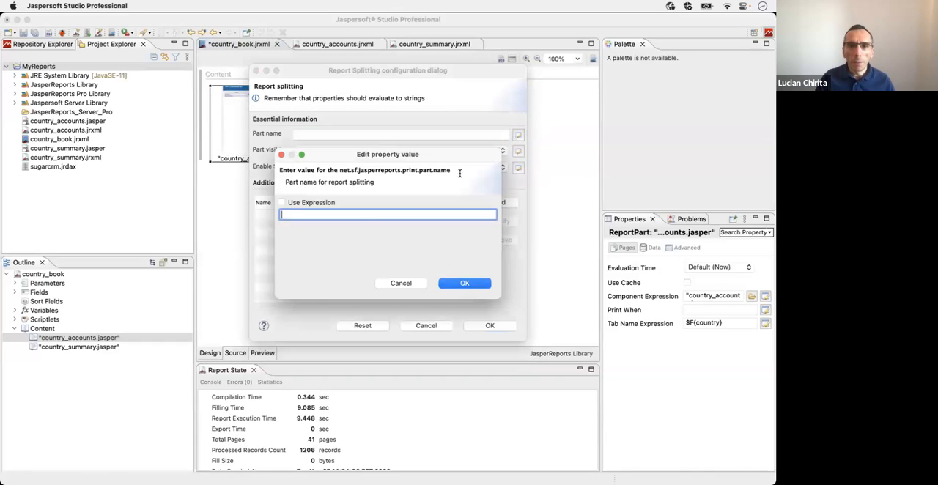
click(324, 203)
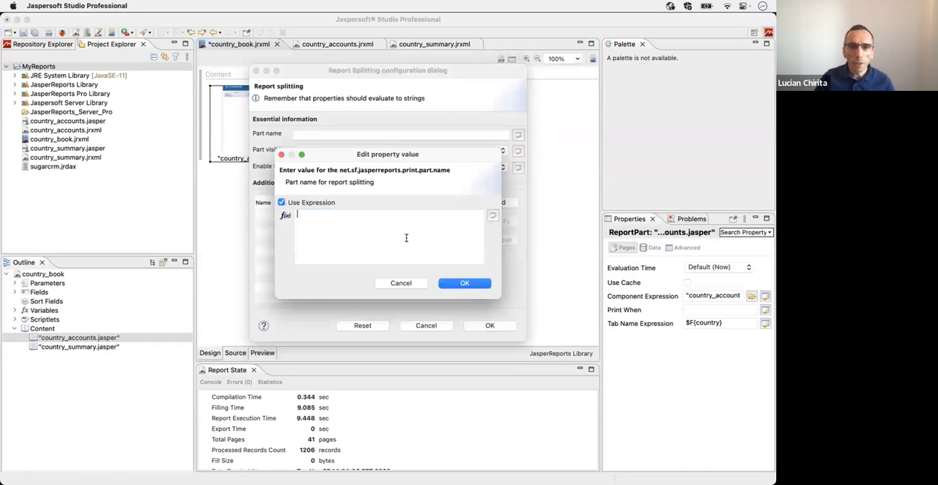
click(492, 216)
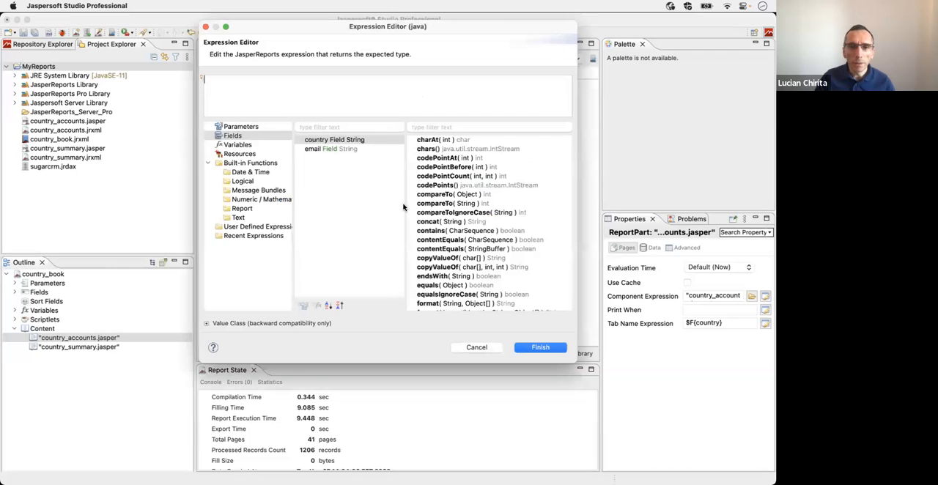
double_click(320, 142)
click(541, 349)
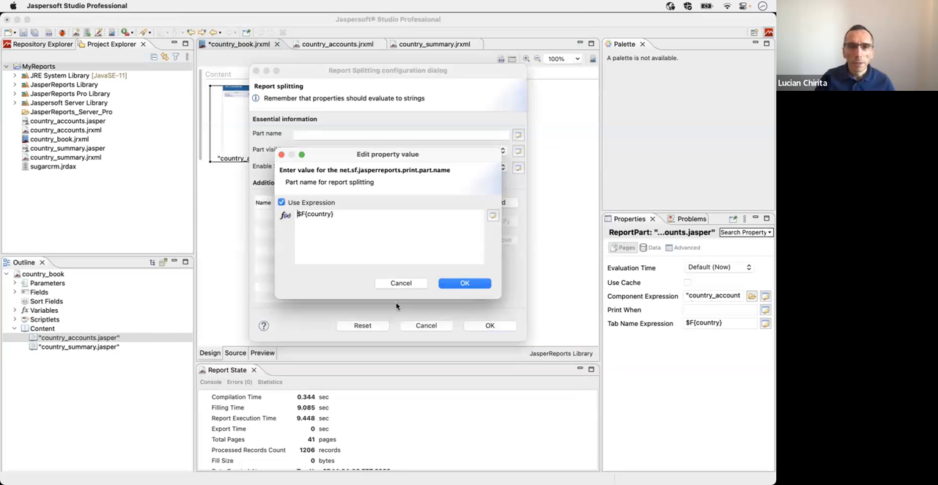
click(454, 285)
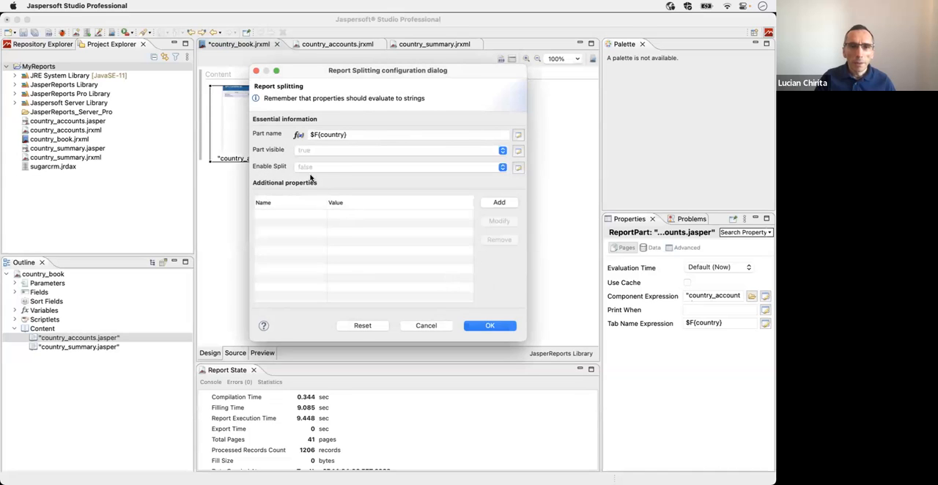
Step: Set Enable Split to true for the country_accounts part and apply the report splitting configuration
click(317, 168)
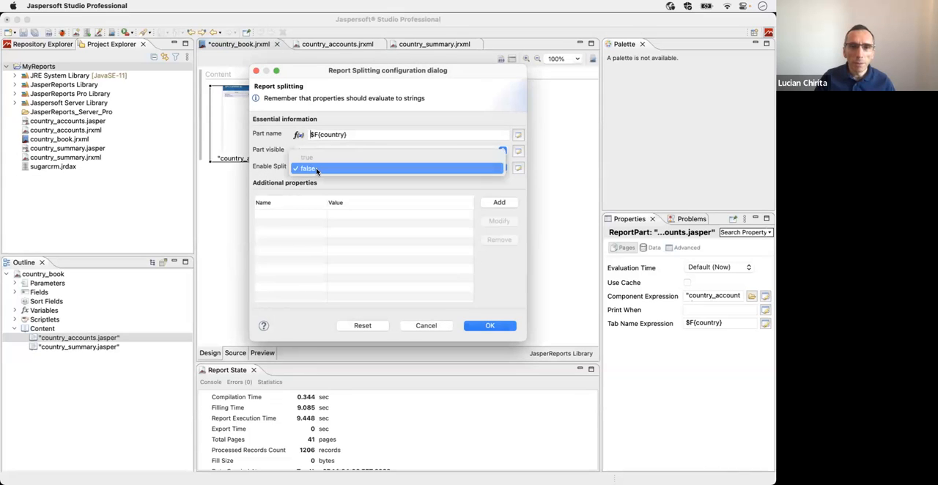
click(316, 158)
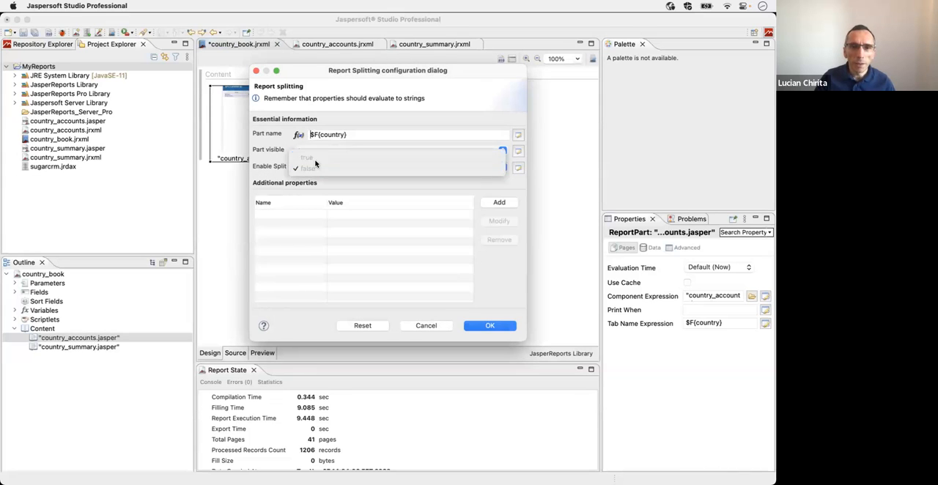
click(489, 326)
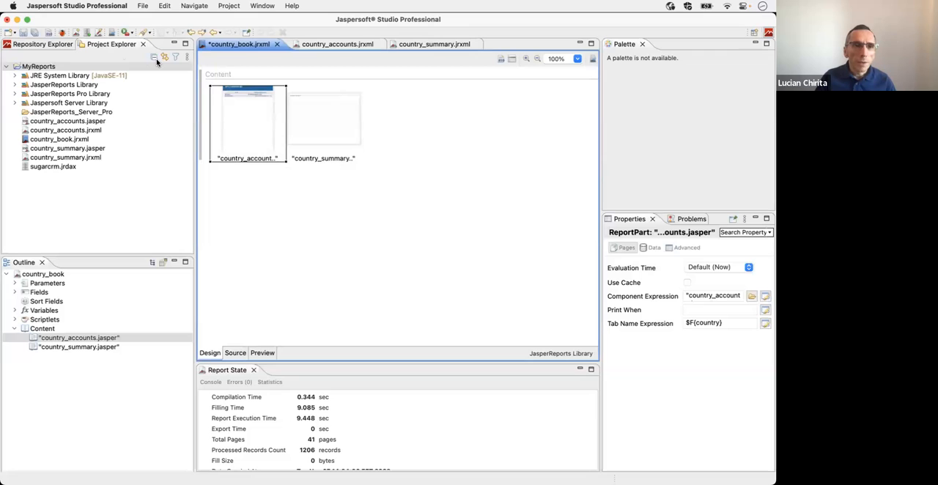
Step: Save country_book.jrxml and publish the updated report to JasperReports Server
click(24, 34)
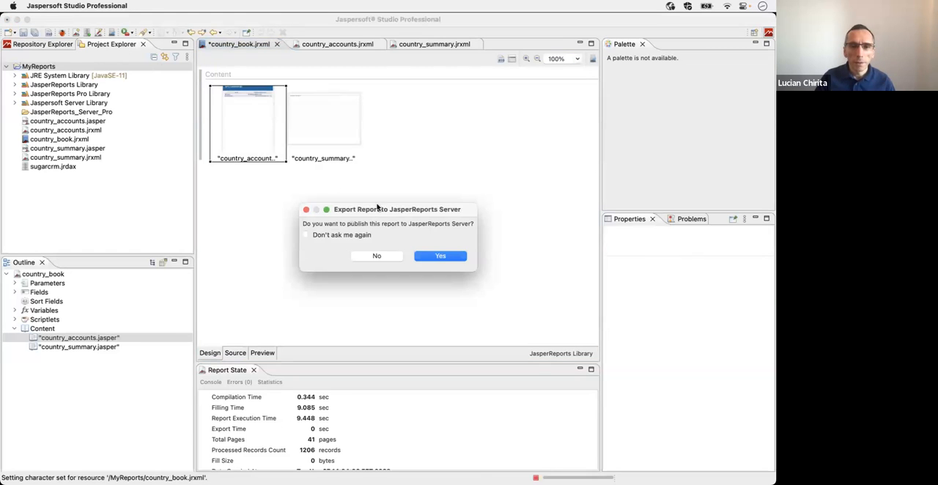
click(441, 254)
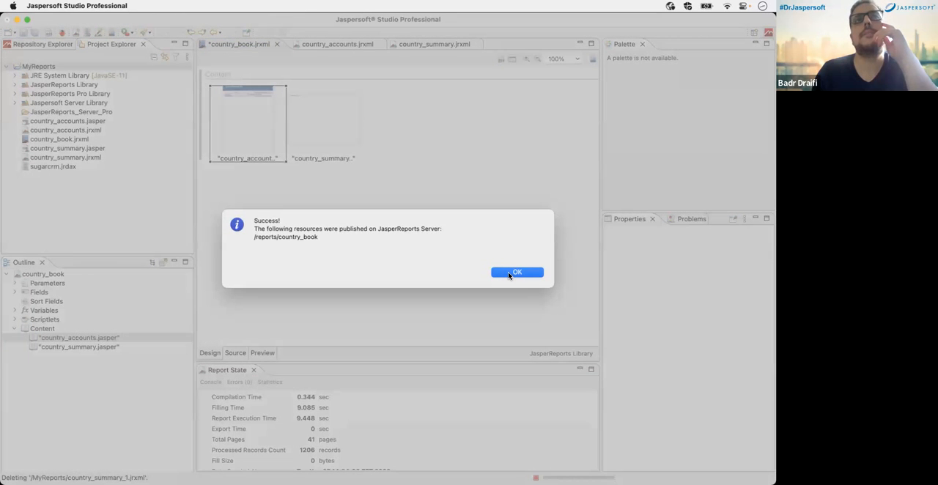
click(511, 272)
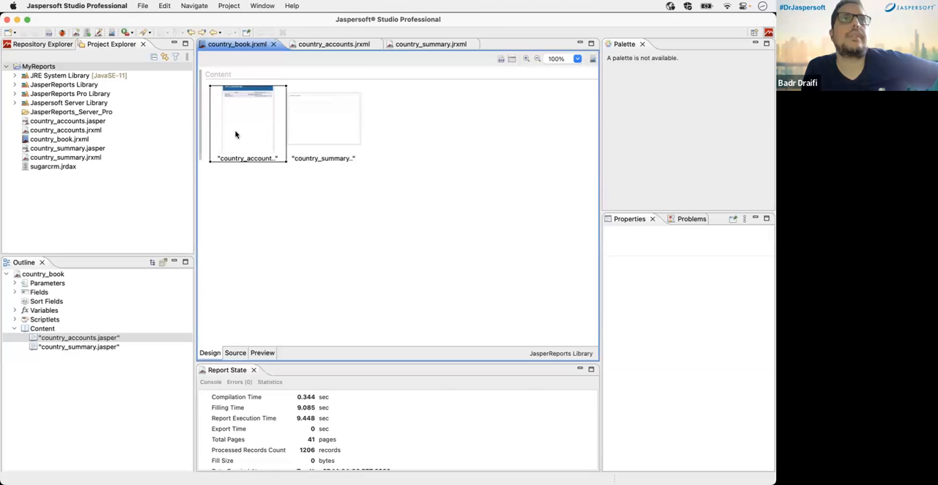
Step: Switch to the JasperReports Server repository in Firefox and delete country_book.pdf from the Reports folder
key(super+Tab)
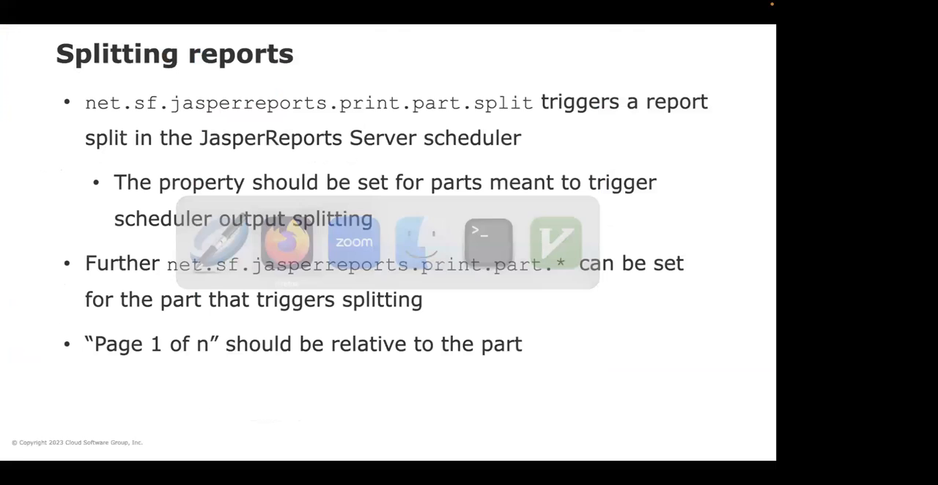
key(Escape)
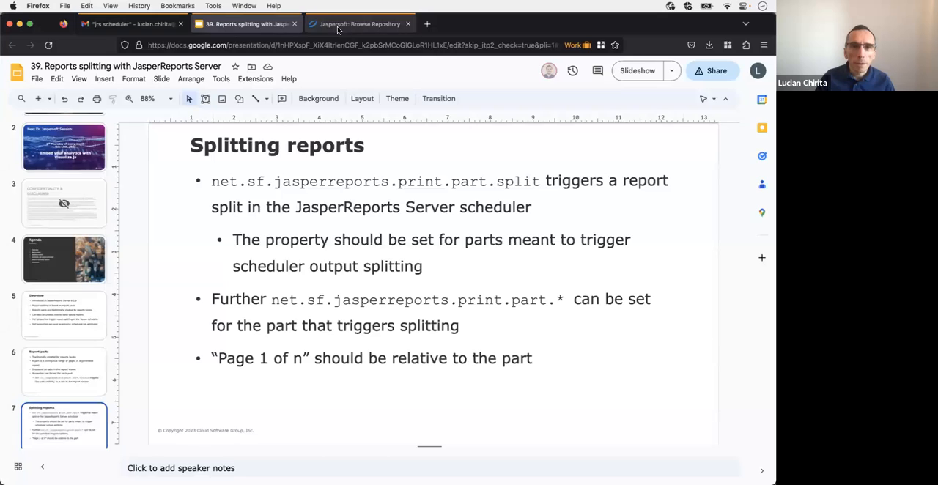
click(338, 27)
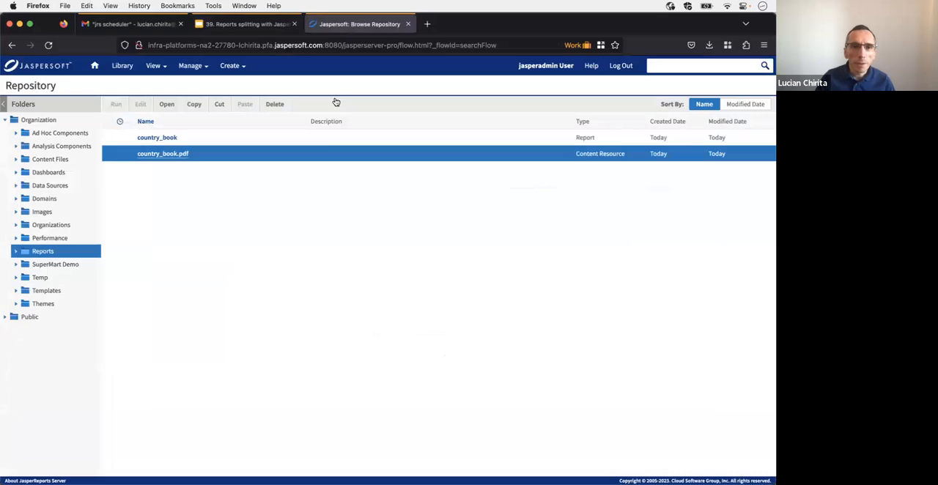
right_click(207, 155)
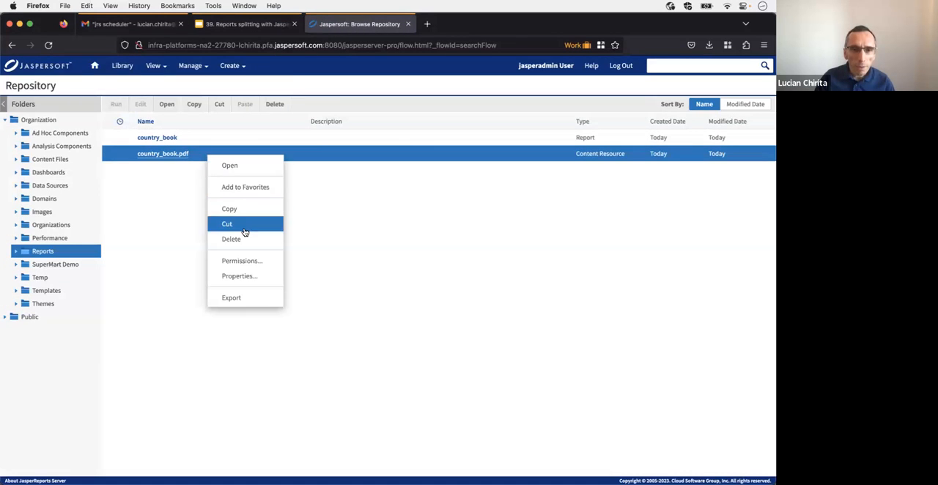
click(244, 235)
click(315, 299)
Step: Run country_book in the background as a PDF document and refresh the Reports folder
click(169, 142)
right_click(158, 139)
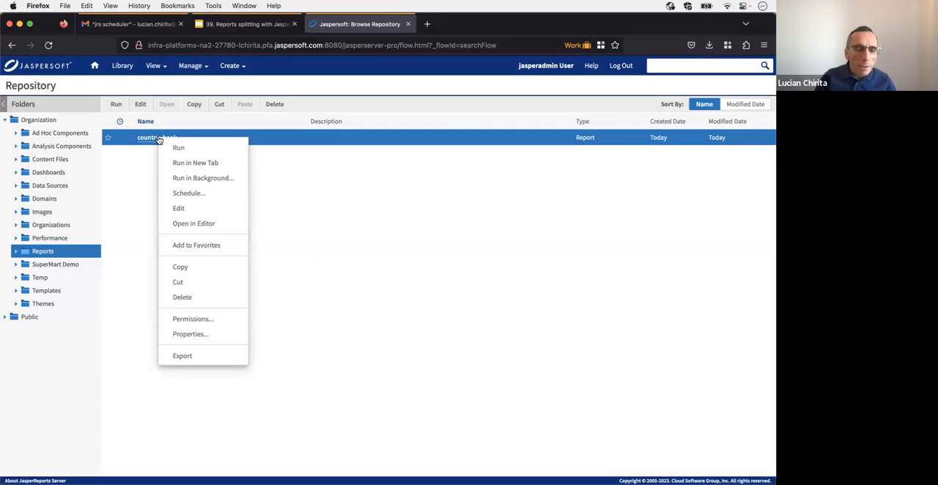
click(221, 178)
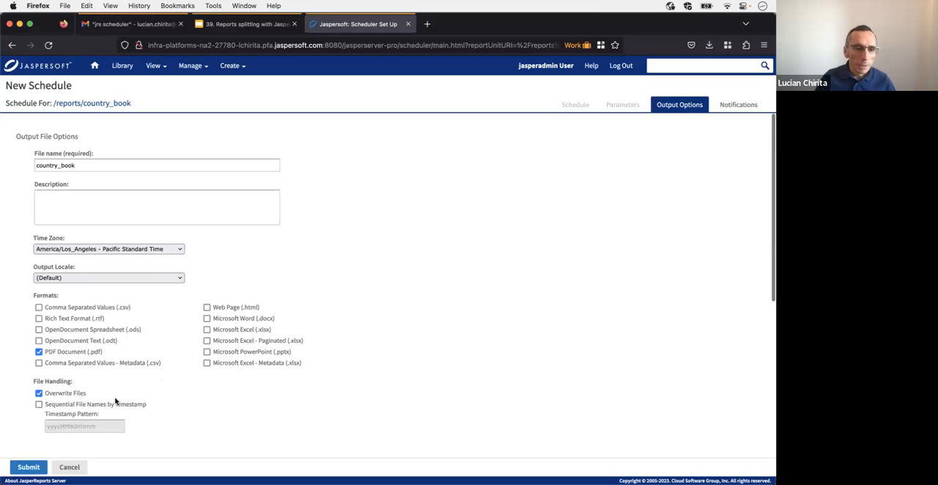
click(27, 467)
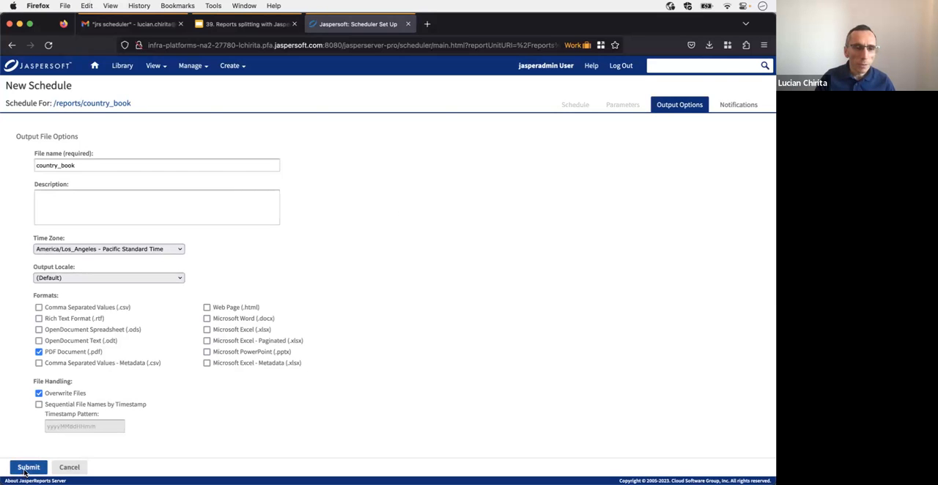
click(300, 333)
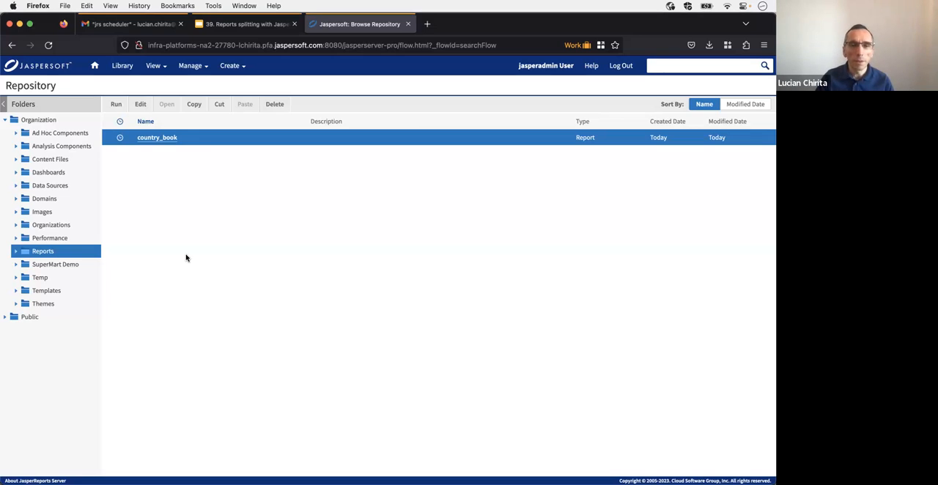
key(super+r)
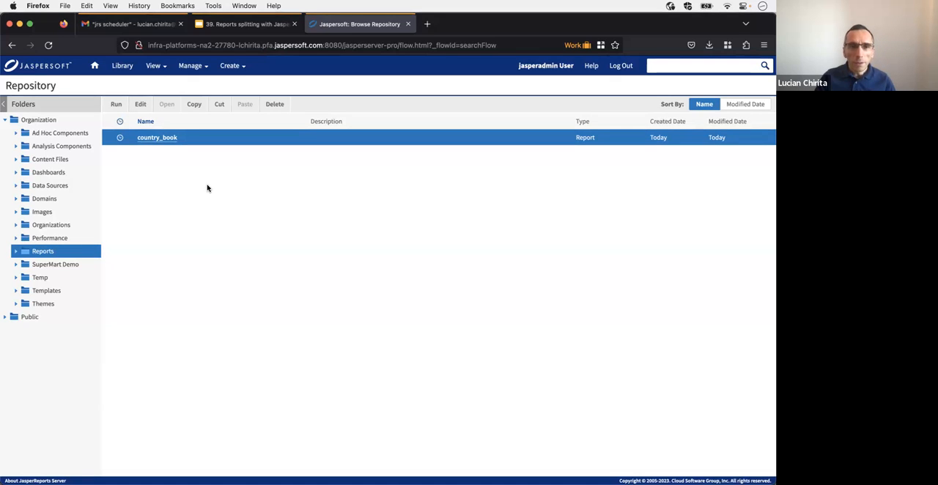
Step: Switch to Jaspersoft Studio and check the country_summary part's report splitting configuration without changing it
key(super+Tab)
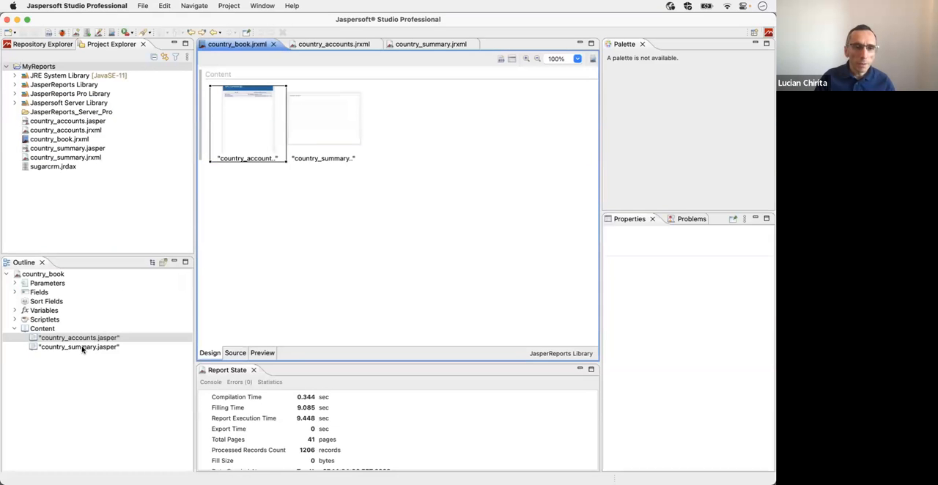
click(73, 347)
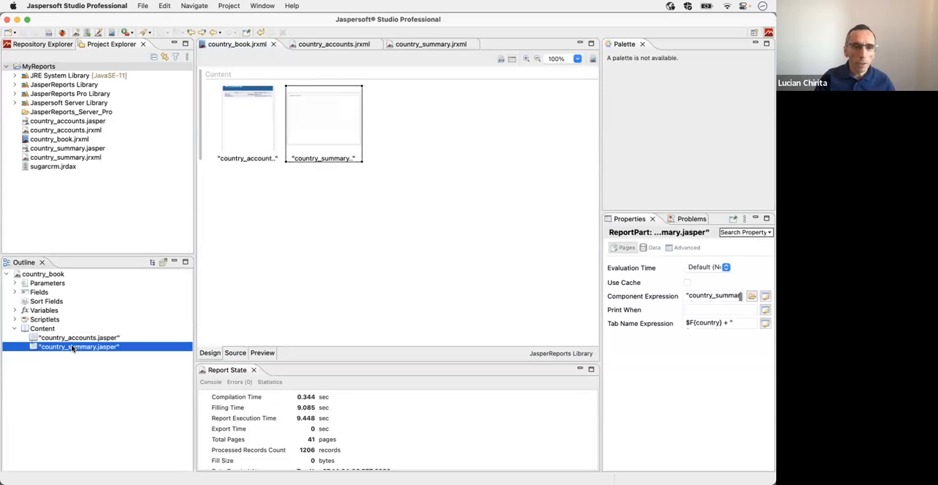
right_click(315, 126)
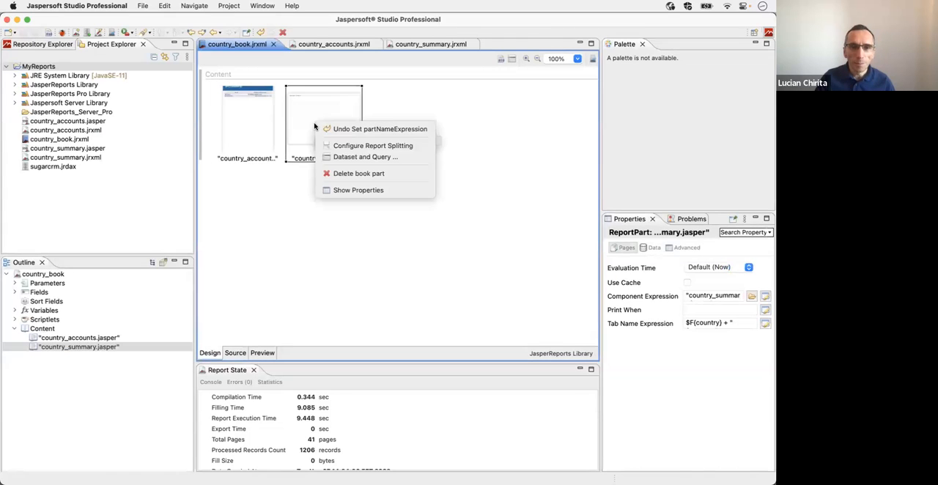
click(349, 146)
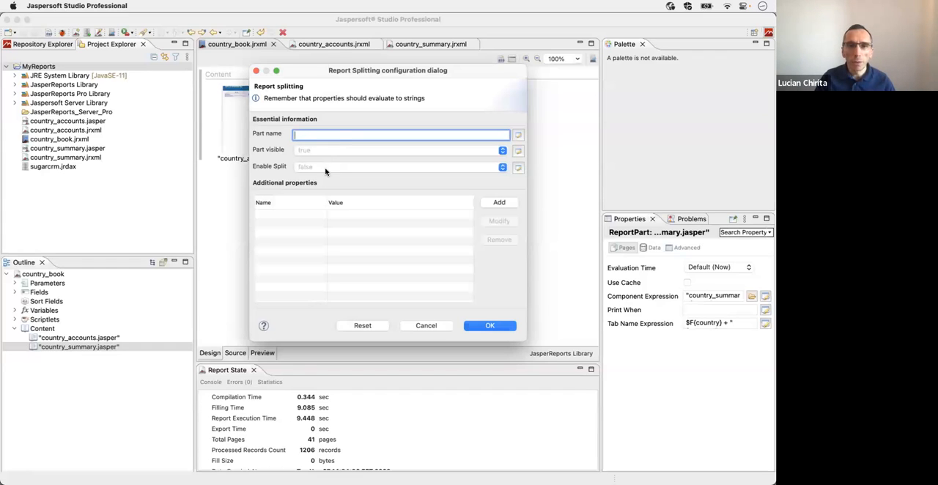
click(422, 325)
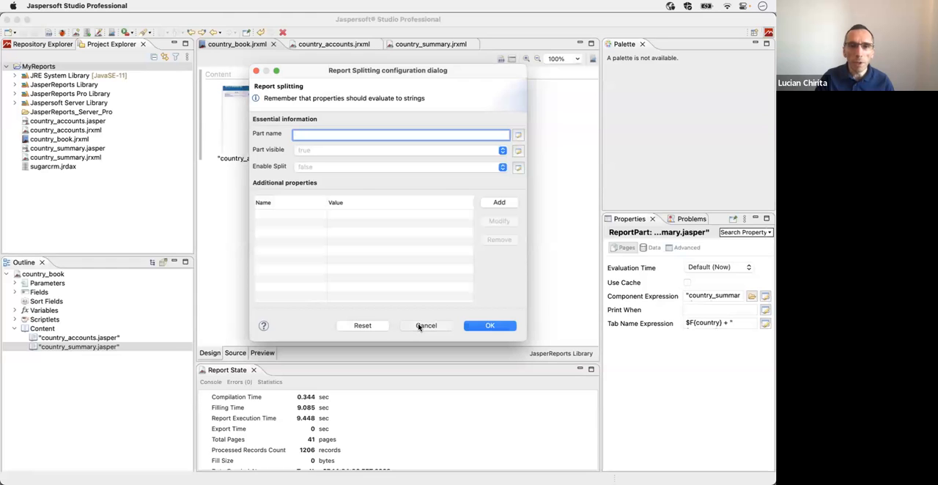
Step: Return to the repository in Firefox, refresh the Reports folder and open country_book_Canada.pdf
key(super+Tab)
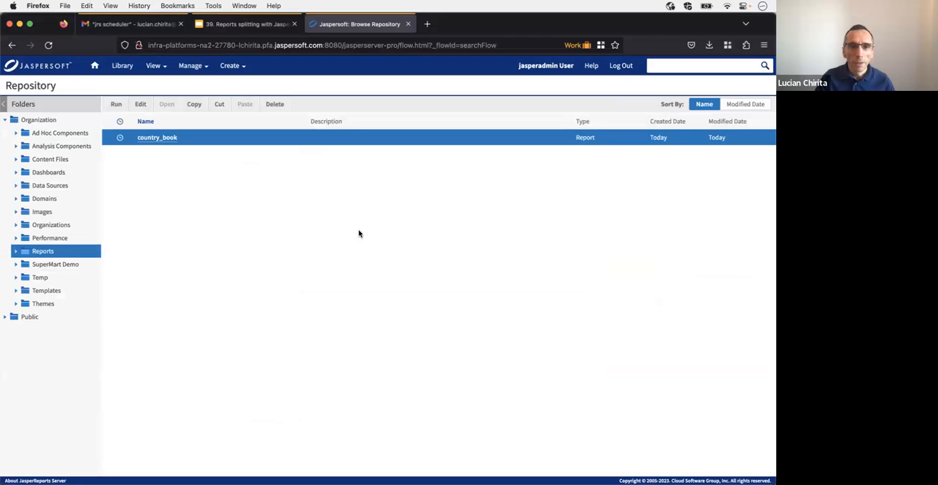
key(super+r)
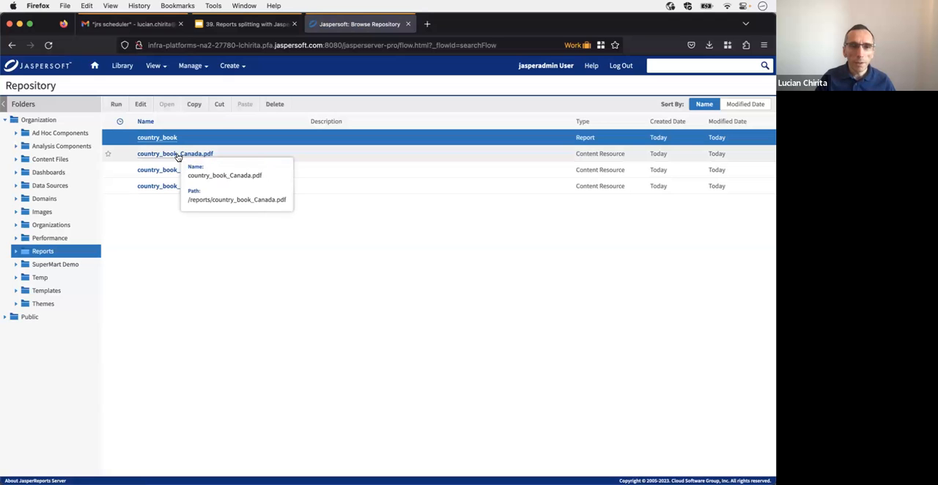
click(177, 155)
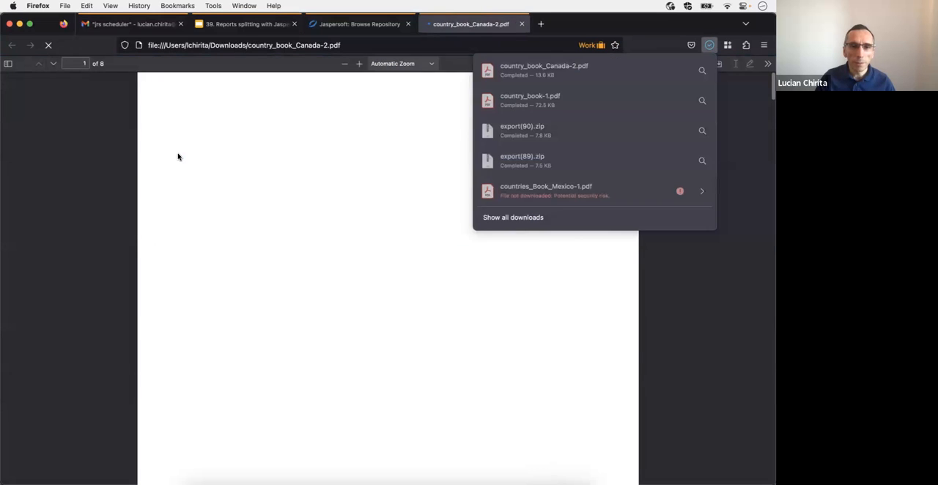
Step: Examine the Canada PDF's account pages, page numbering and summary page, and close the PDF
scroll(254, 211, down, 3)
scroll(254, 211, up, 2)
scroll(255, 211, down, 5)
scroll(256, 213, down, 20)
scroll(255, 214, up, 5)
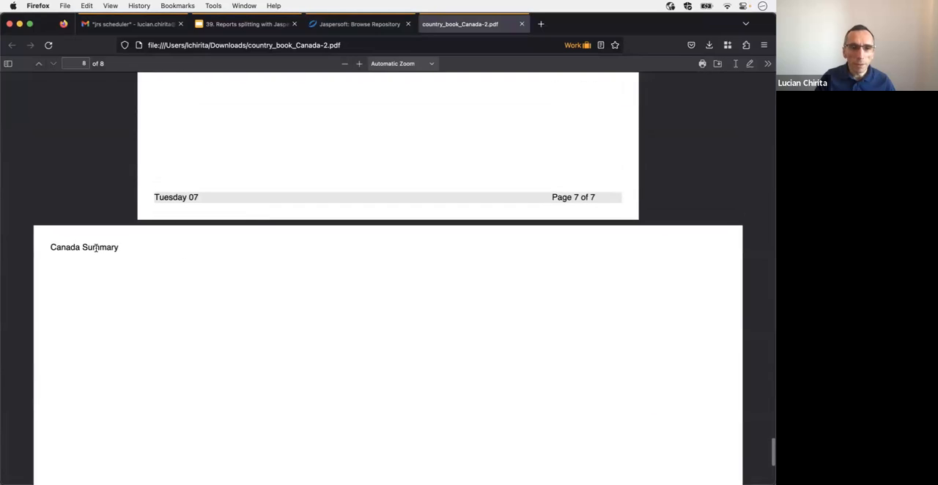
scroll(95, 249, up, 18)
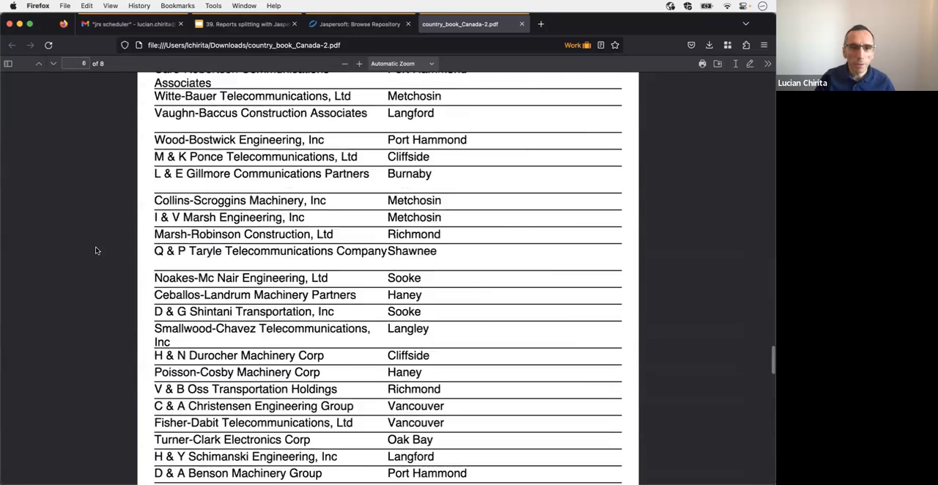
scroll(96, 251, up, 15)
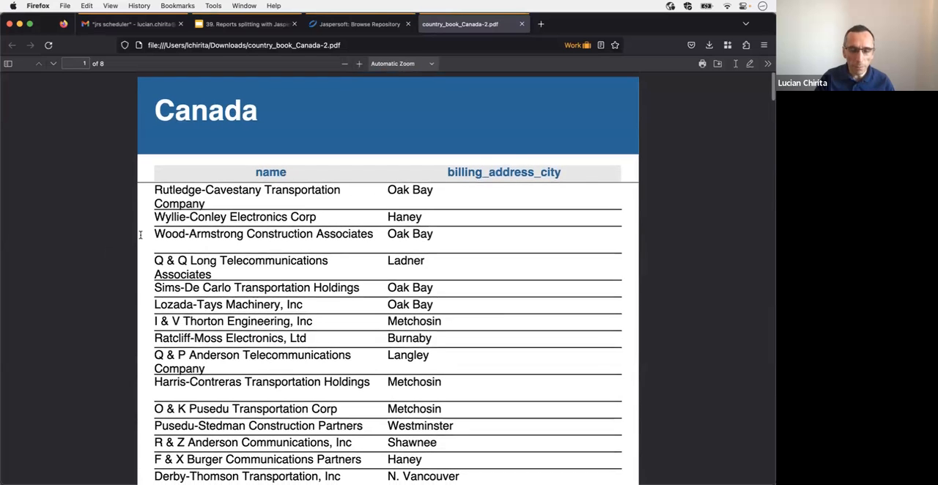
click(521, 25)
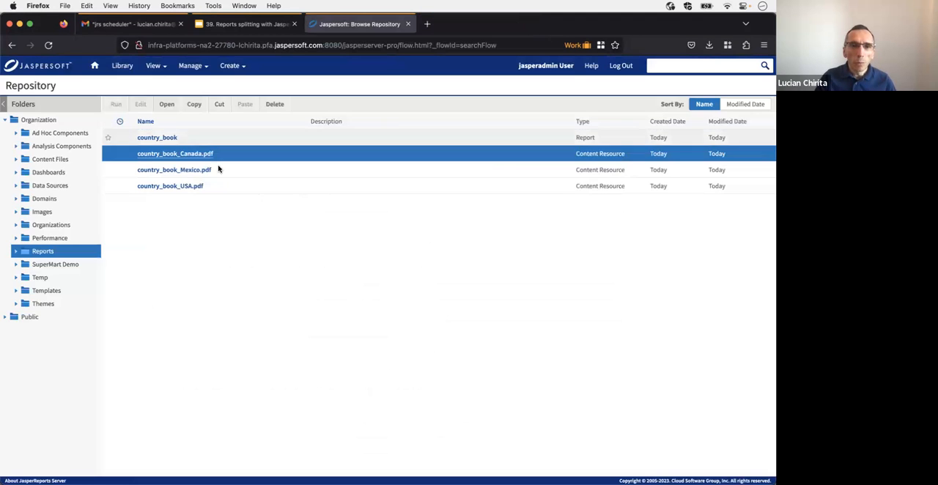
Step: Open the generated country_book_Mexico.pdf from the Reports folder
click(159, 173)
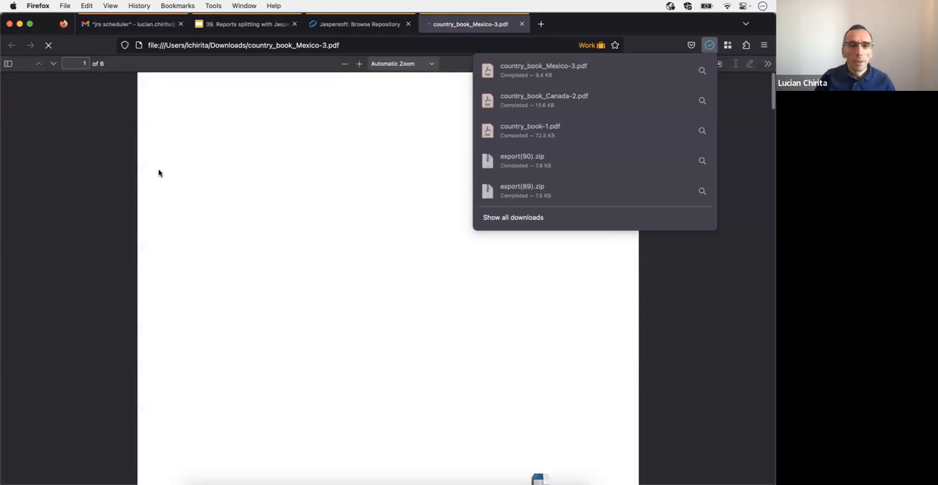
click(215, 194)
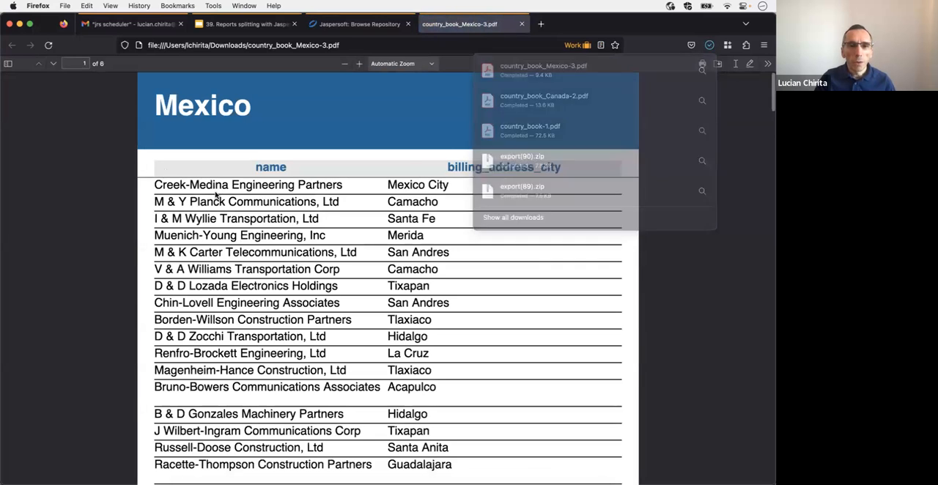
Step: Examine the Mexico PDF's account pages, page numbering and summary page, and close the PDF
scroll(216, 194, down, 10)
scroll(217, 194, down, 15)
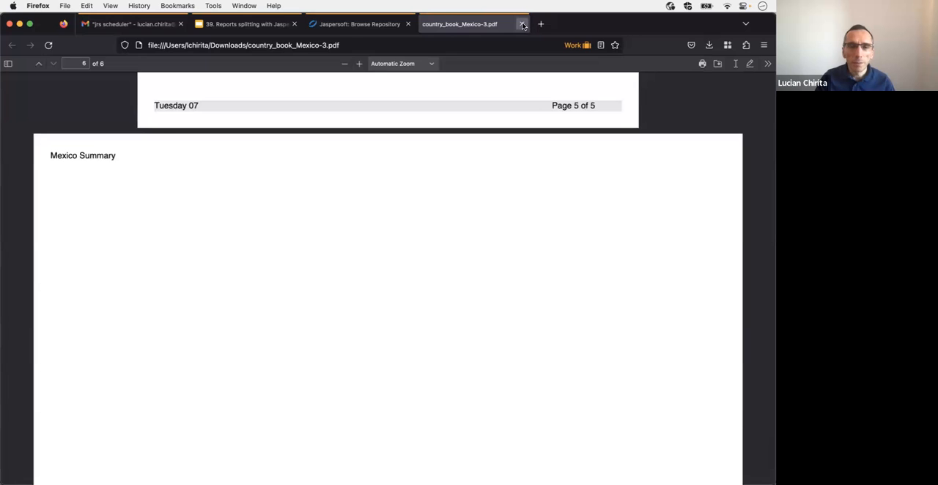
click(522, 24)
Step: Open country_book_USA.pdf from the Reports folder, check its first page, and close the PDF
click(179, 188)
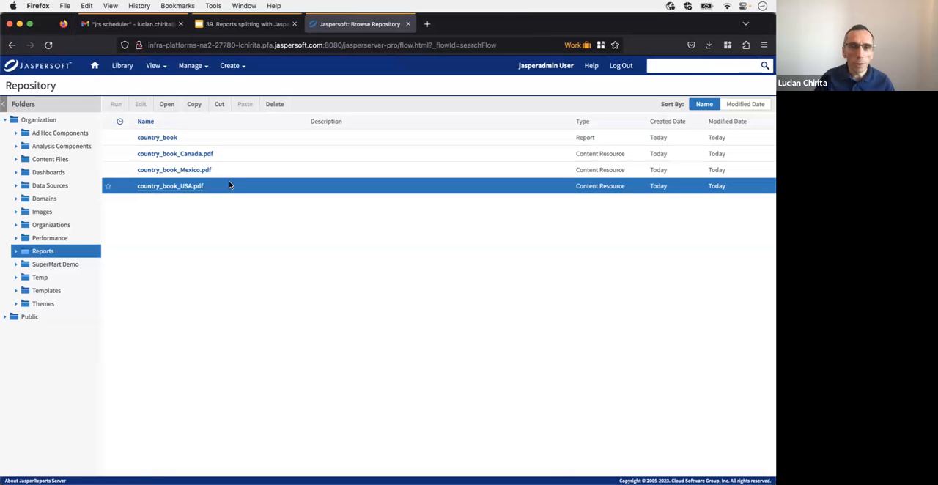
double_click(219, 188)
click(318, 156)
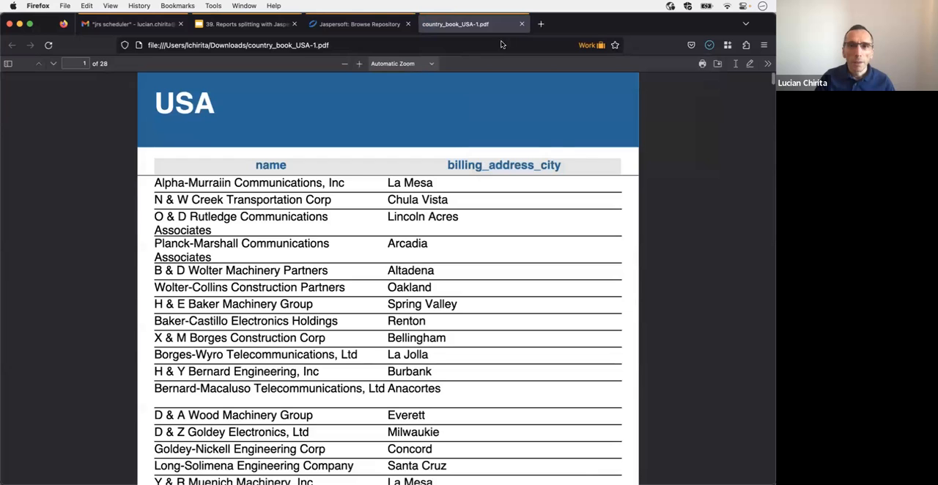
click(522, 24)
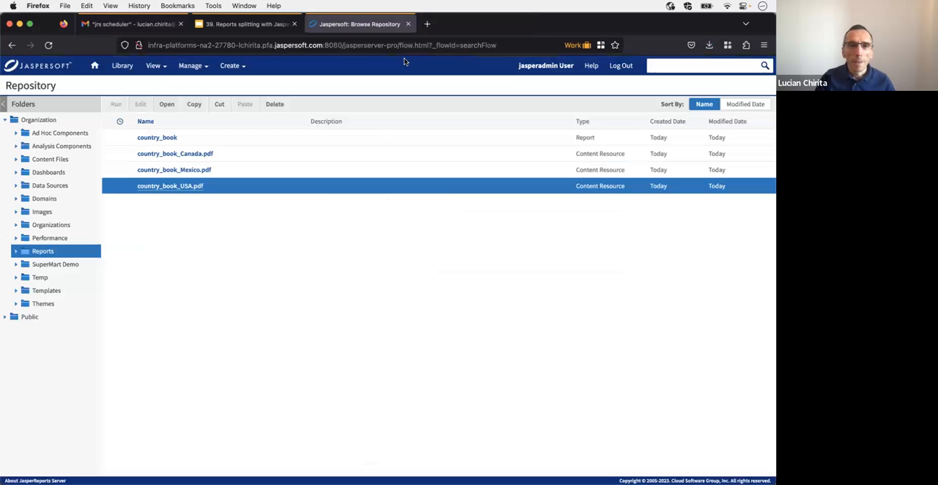
Step: Switch to the report splitting presentation in Google Slides, start the slideshow and advance to the "Scheduler job output attributes" slide
click(235, 27)
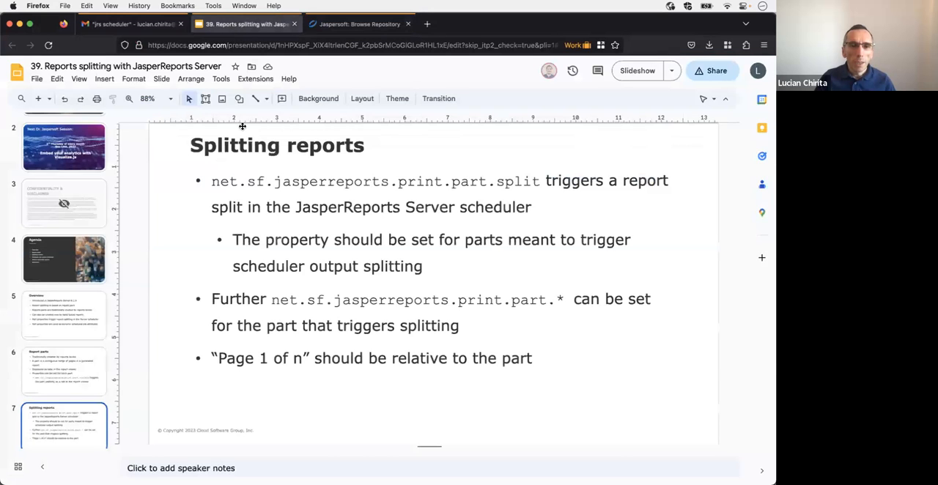
click(634, 73)
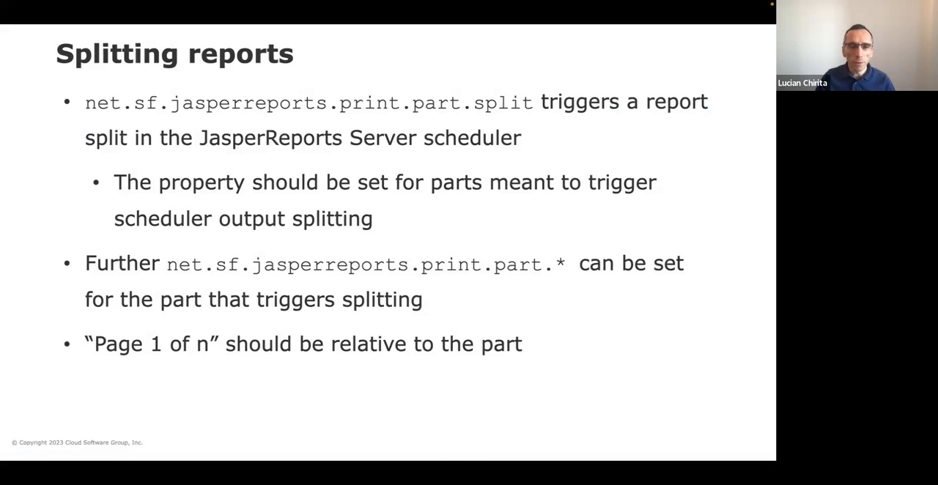
key(Right)
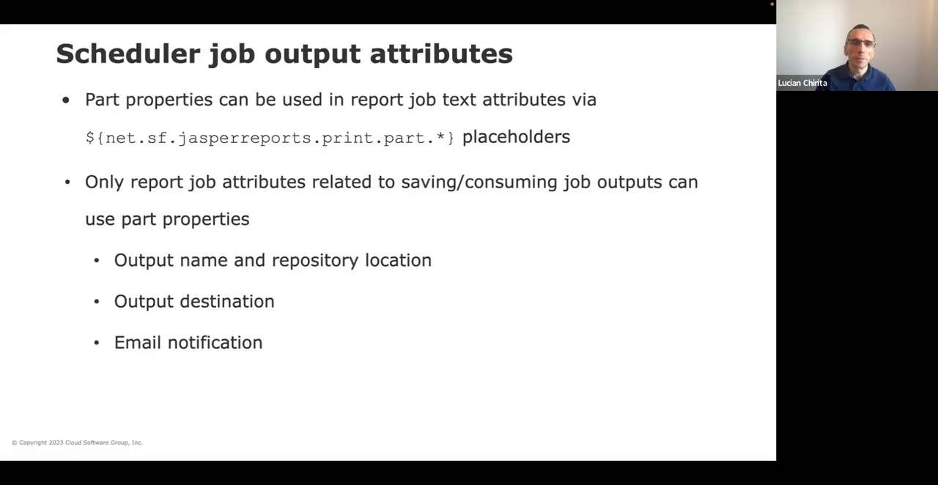
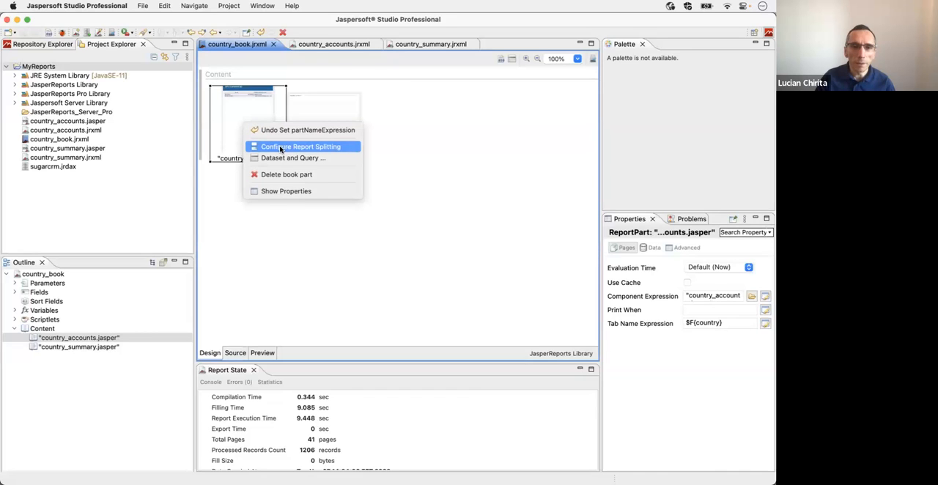
Step: Add a report splitting property named email to the country_accounts part, using the expression $F{email} as its value
click(280, 149)
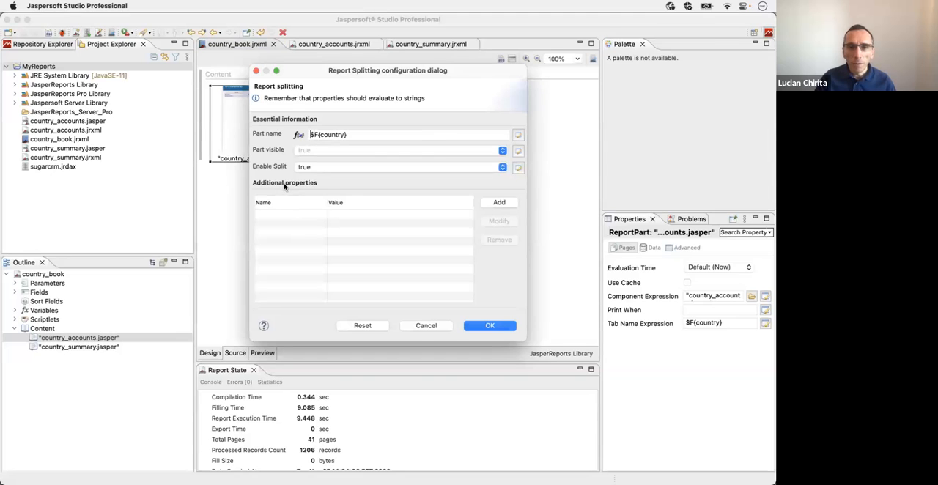
click(496, 203)
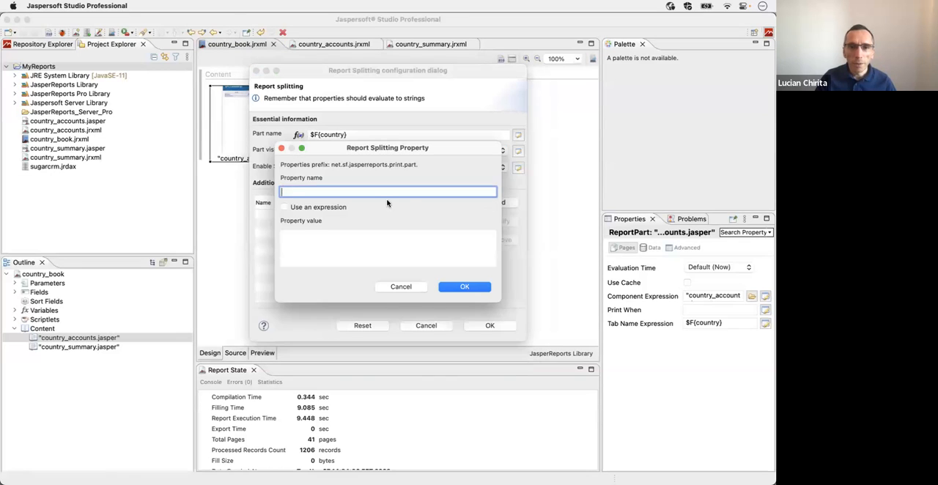
text(email)
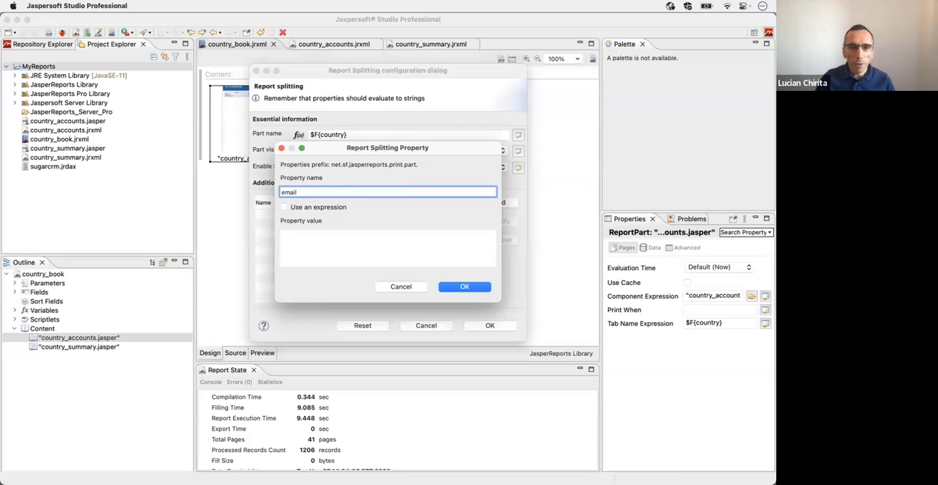
click(316, 209)
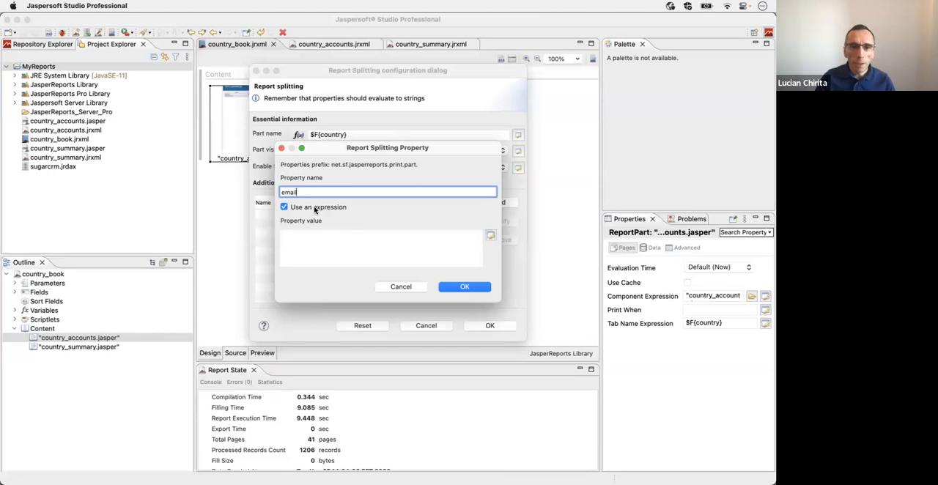
click(490, 236)
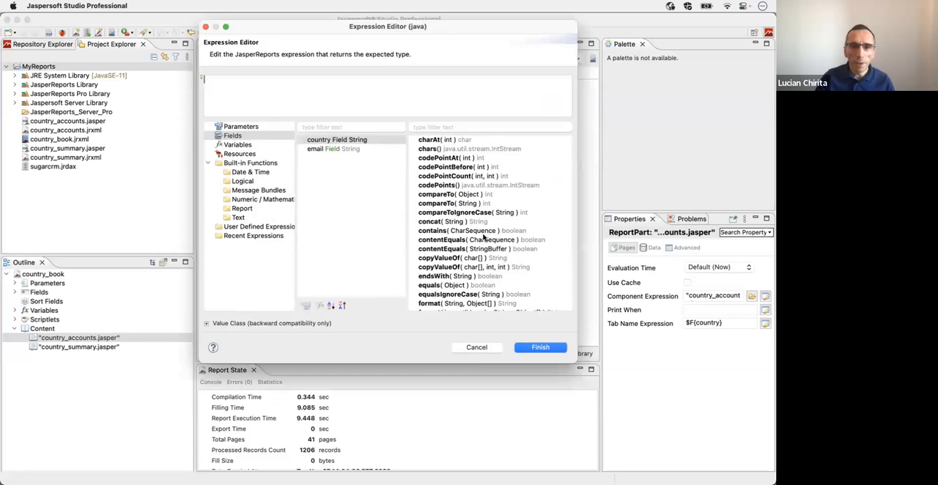
double_click(321, 150)
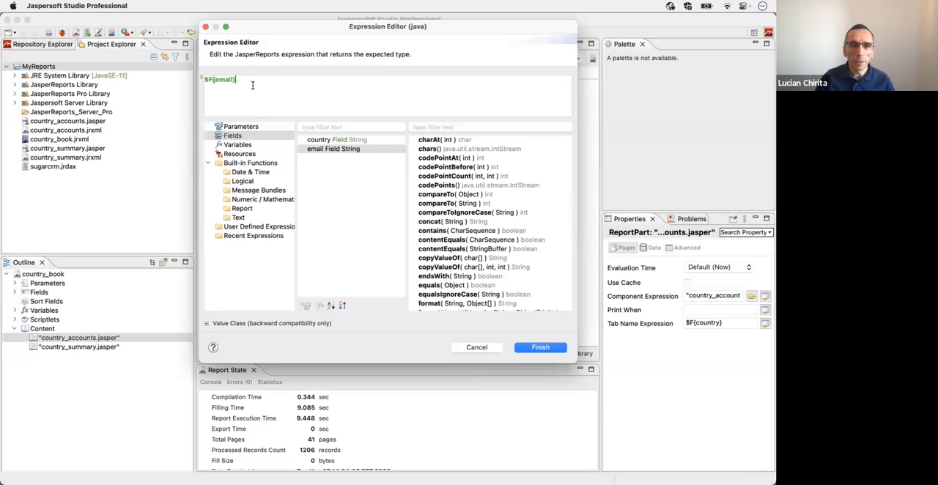
click(540, 347)
click(459, 287)
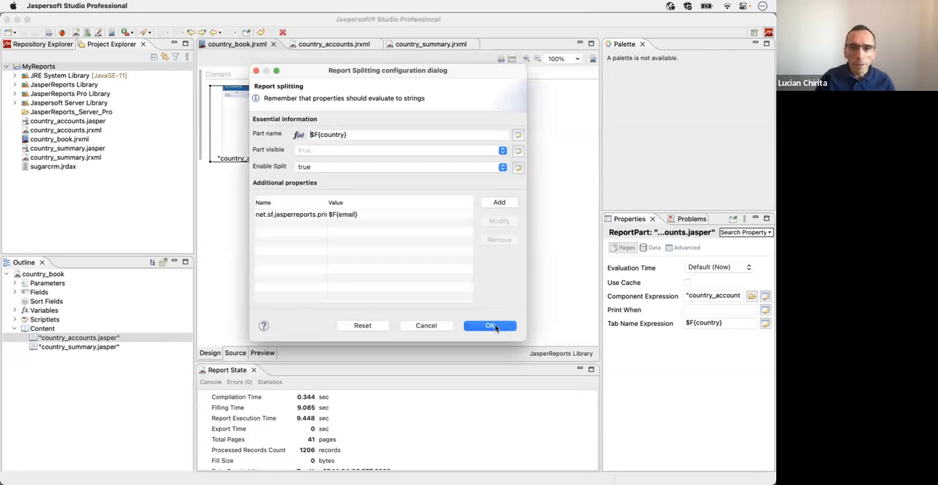
click(491, 327)
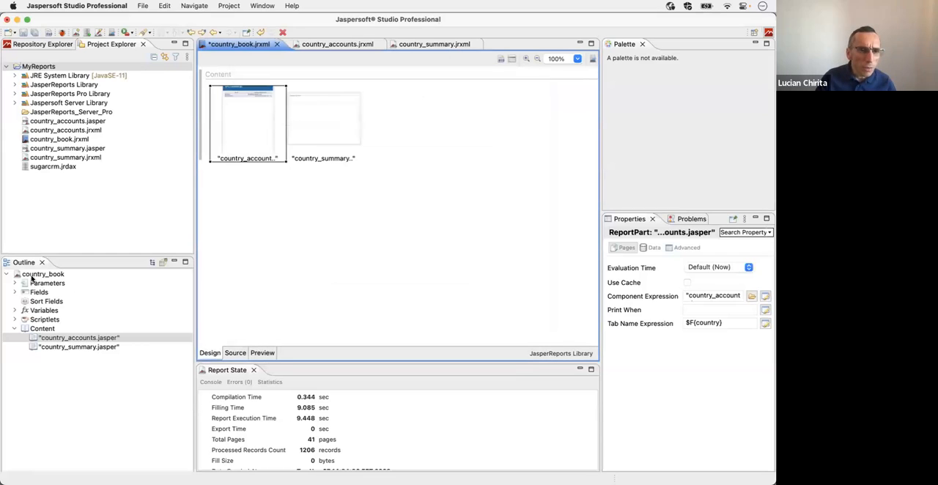
Step: Preview the data of the country_book dataset to check each country's email field, and close the dialog without changes
click(32, 276)
right_click(32, 277)
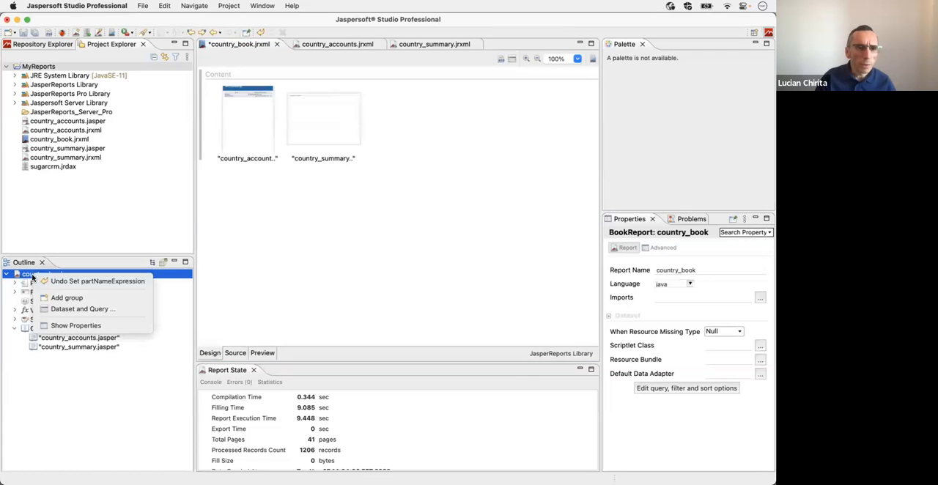
click(82, 310)
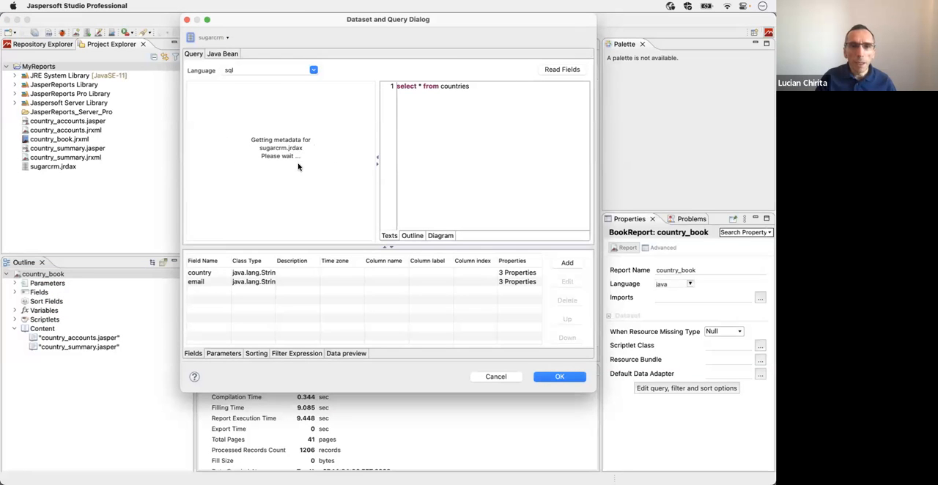
click(342, 354)
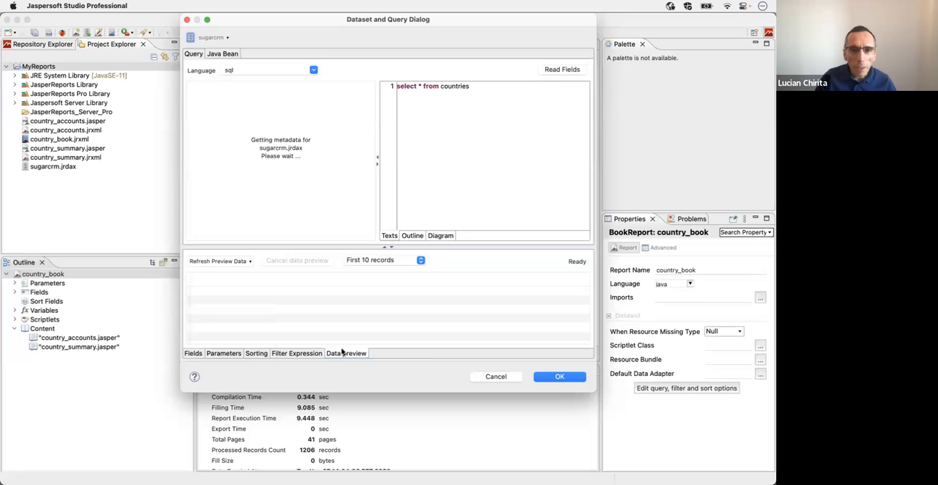
click(217, 262)
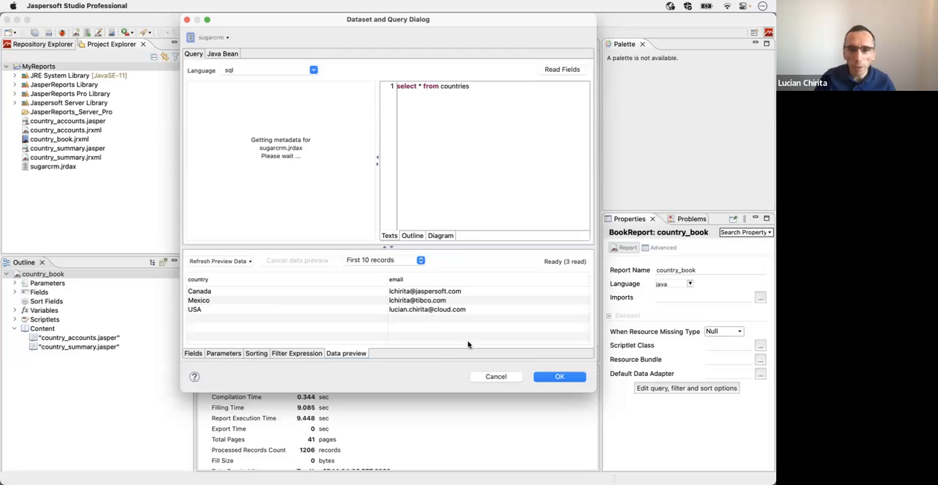
click(485, 377)
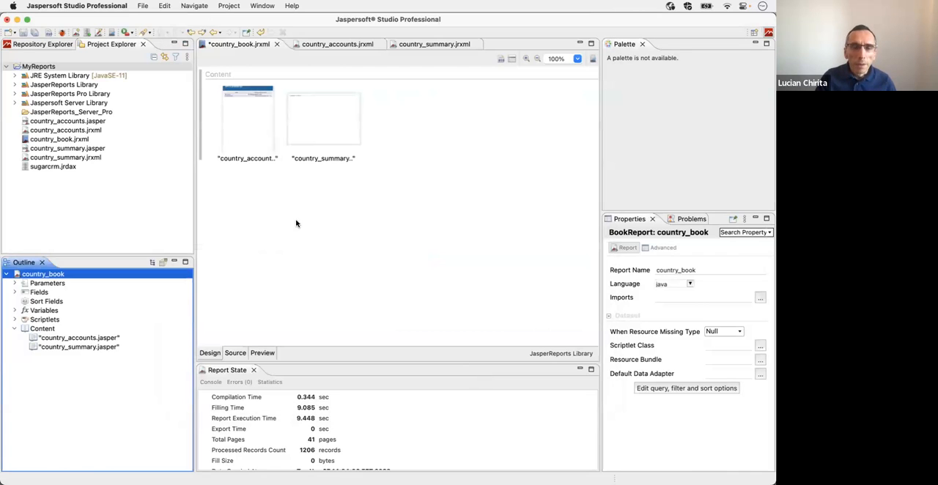
Step: Review the additional email property in the country_accounts part's report splitting configuration and close it without changes
right_click(238, 125)
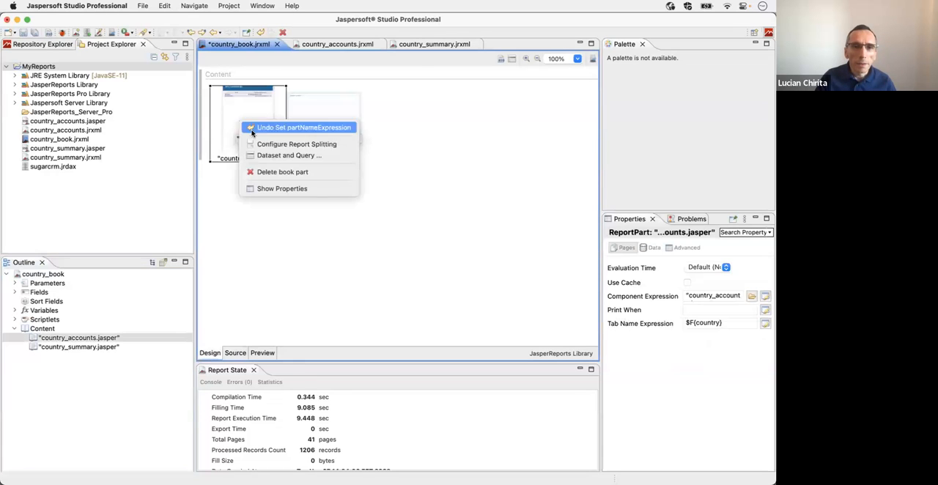
click(290, 154)
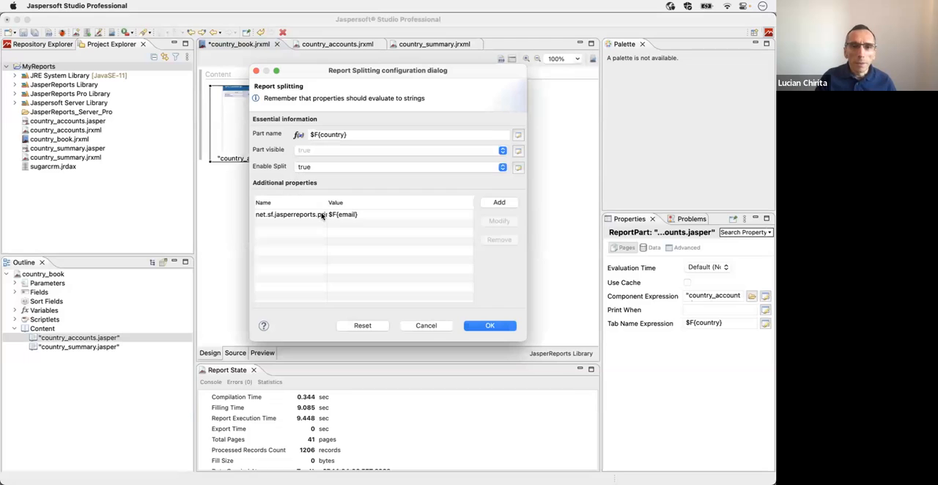
click(425, 327)
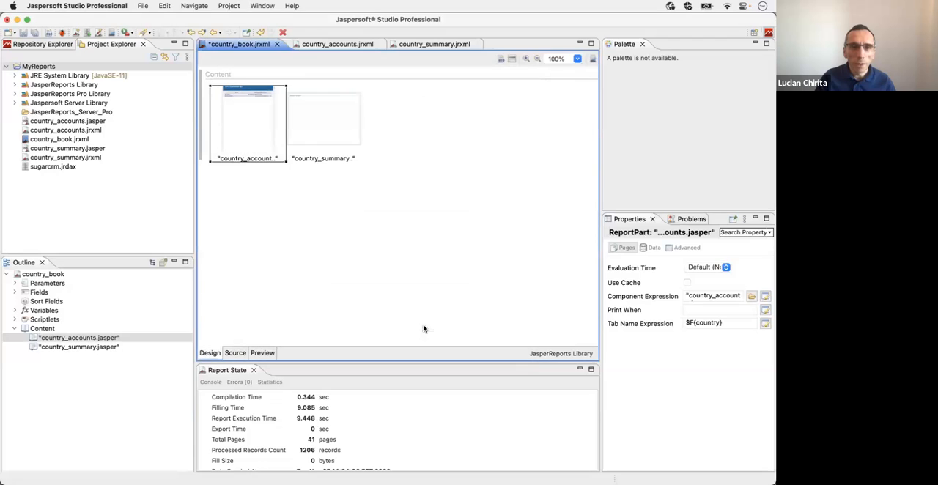
Step: Save country_book.jrxml and publish the updated report to JasperReports Server
click(22, 33)
click(437, 257)
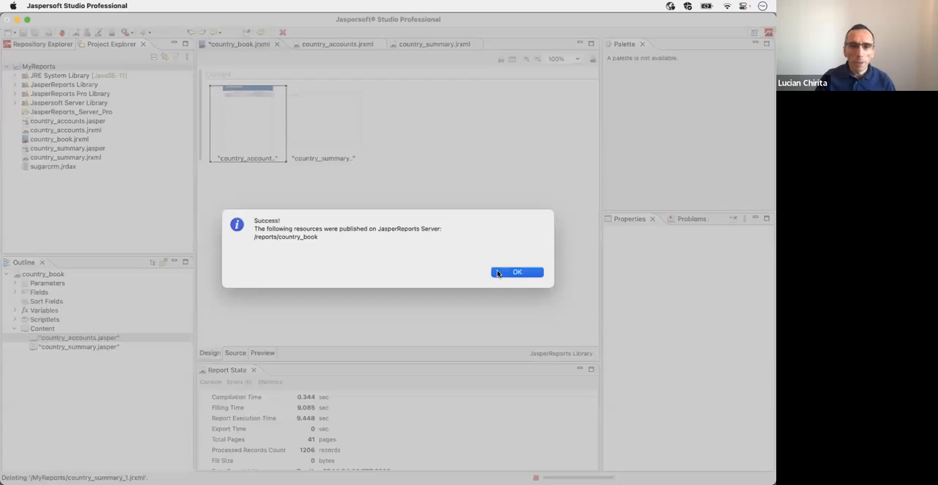
click(503, 271)
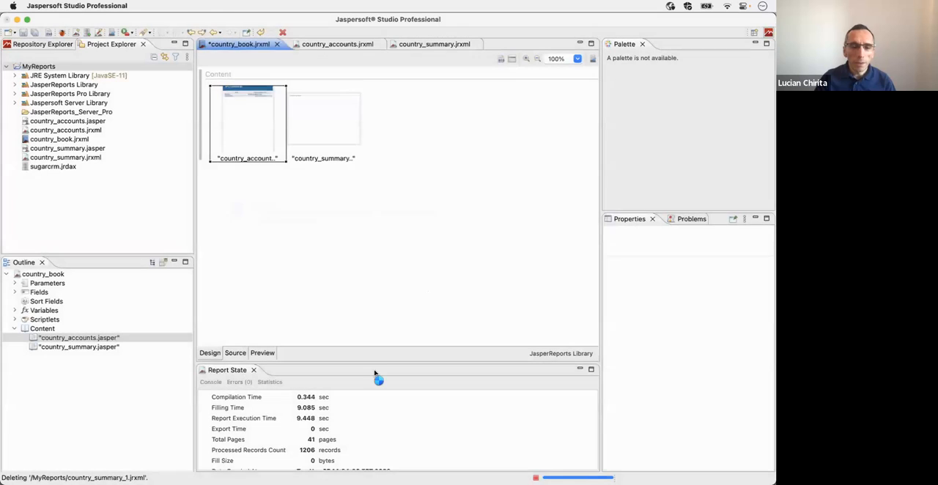
Step: Switch to the Jaspersoft repository in Firefox and delete the country_book Canada, Mexico and USA PDFs from the Reports folder
click(371, 455)
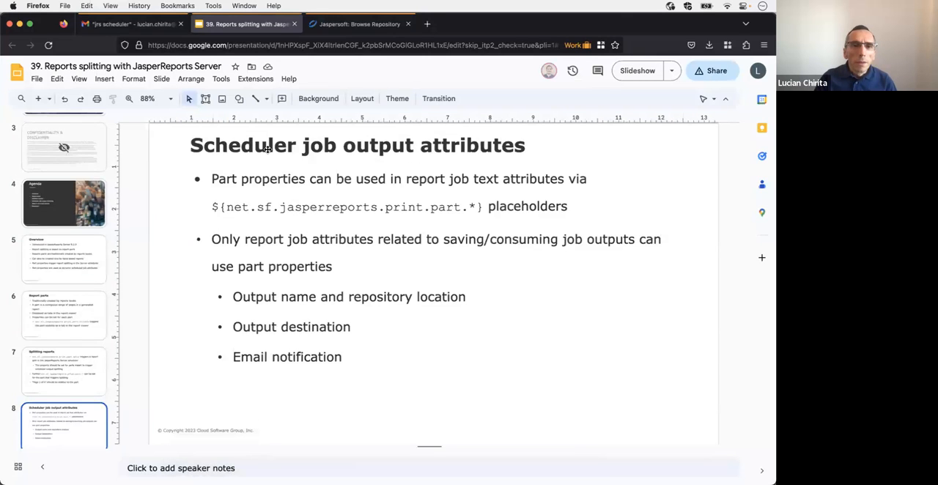
key(Down)
click(337, 26)
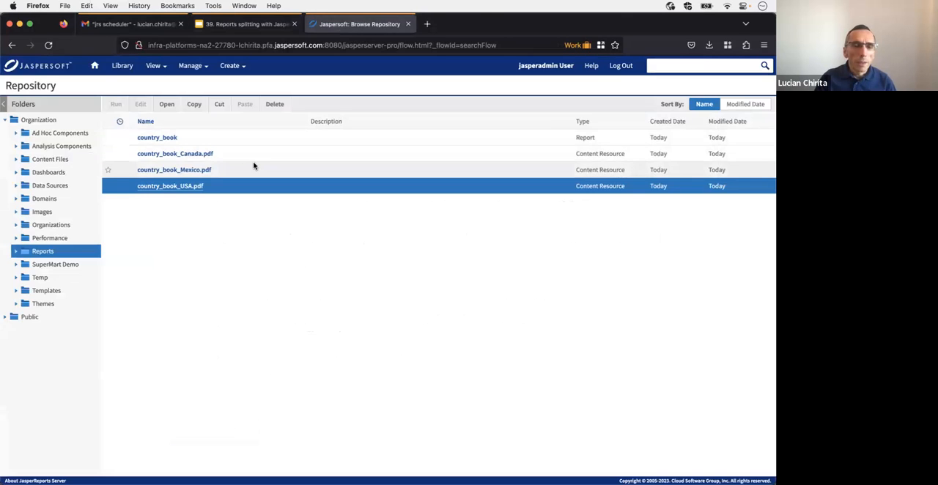
click(224, 155)
right_click(224, 155)
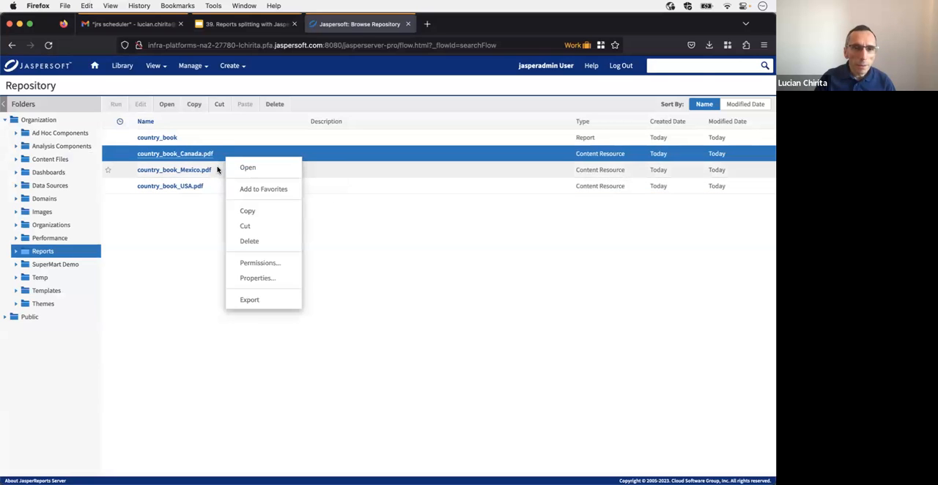
shift+click(217, 170)
shift+click(215, 182)
right_click(215, 183)
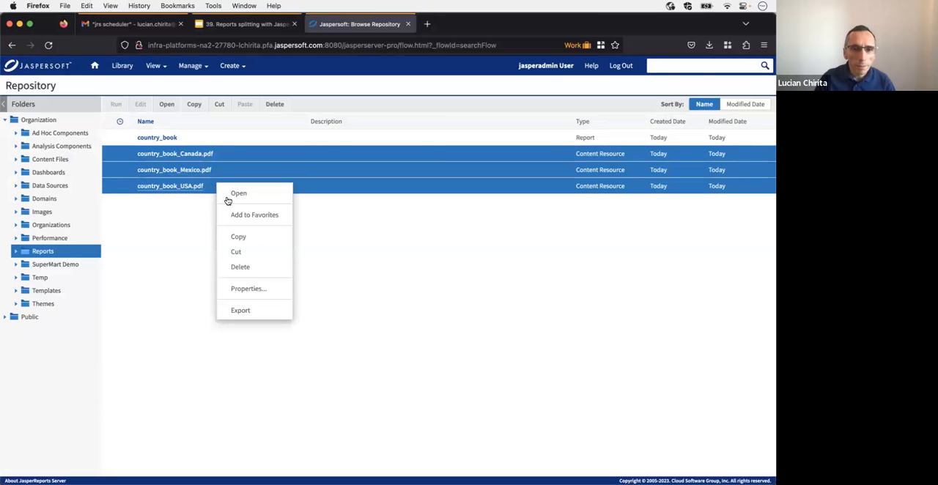
click(249, 266)
click(321, 296)
Step: Set up a background run of country_book with the report email recipient set to ${net.sf.jasperreports.print.part.email}
click(162, 139)
right_click(162, 139)
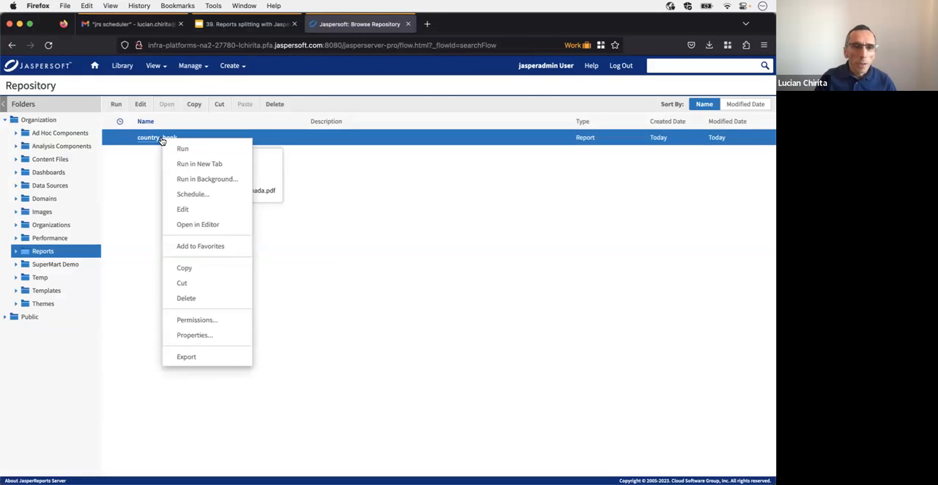
click(200, 179)
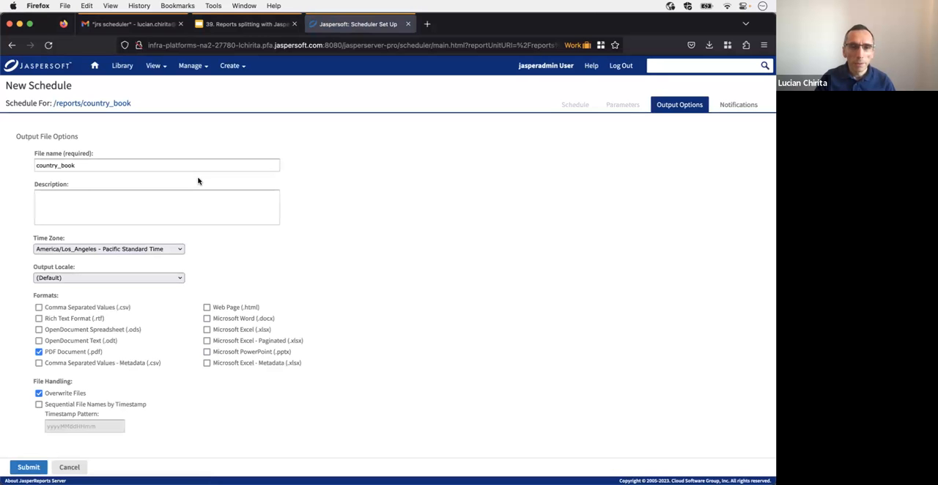
click(734, 108)
click(105, 179)
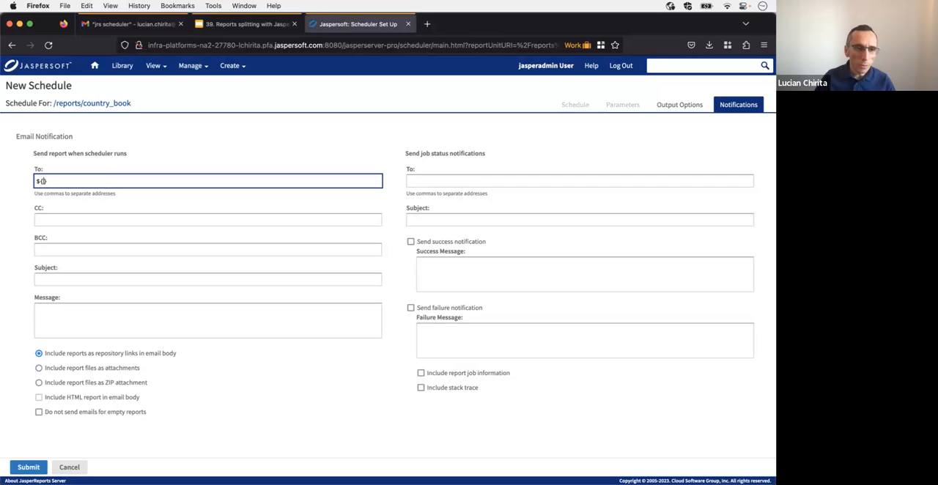
text(${net)
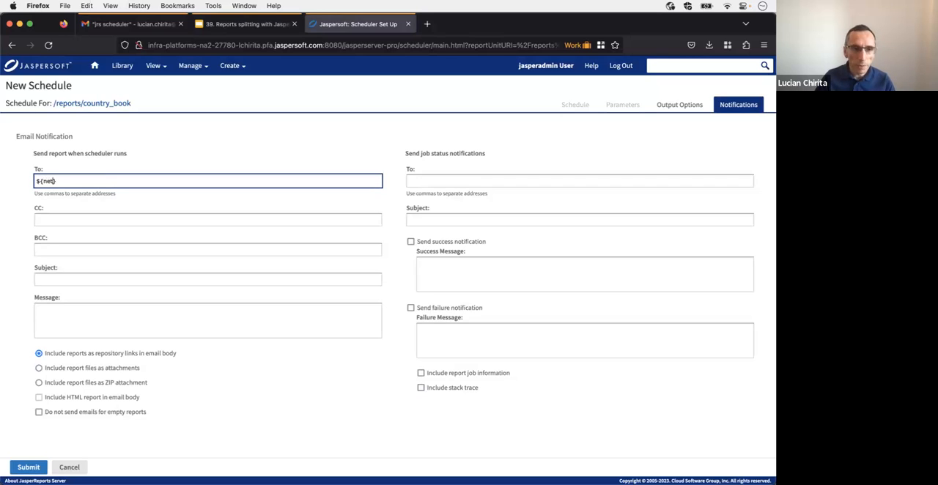
text(.sf.jasperreports.print.part.email)
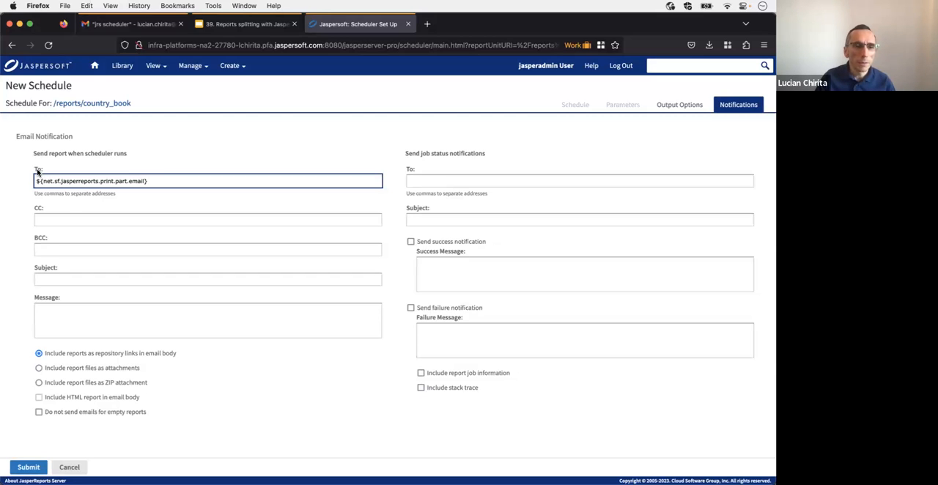
Step: Set the report email's subject to "Accounts in ${net.sf.jasperreports.print.part.name}", reusing the property path from the recipient field
click(57, 280)
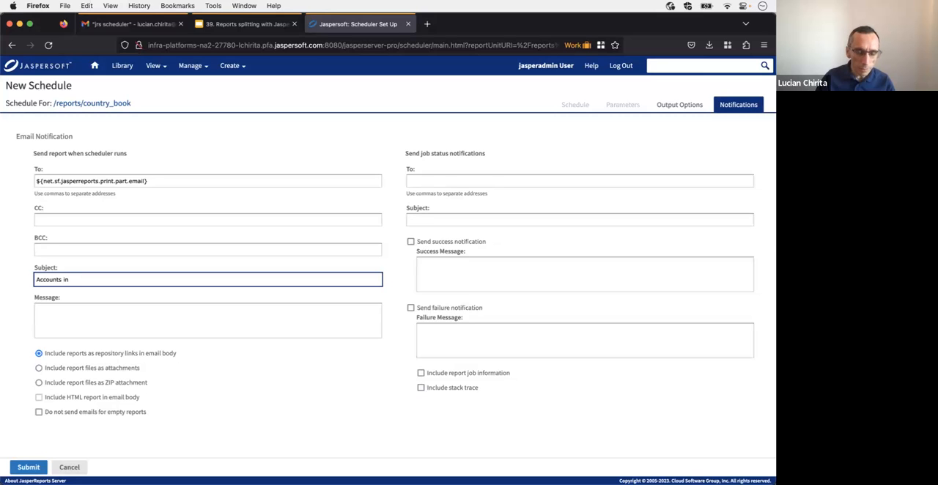
text(${)
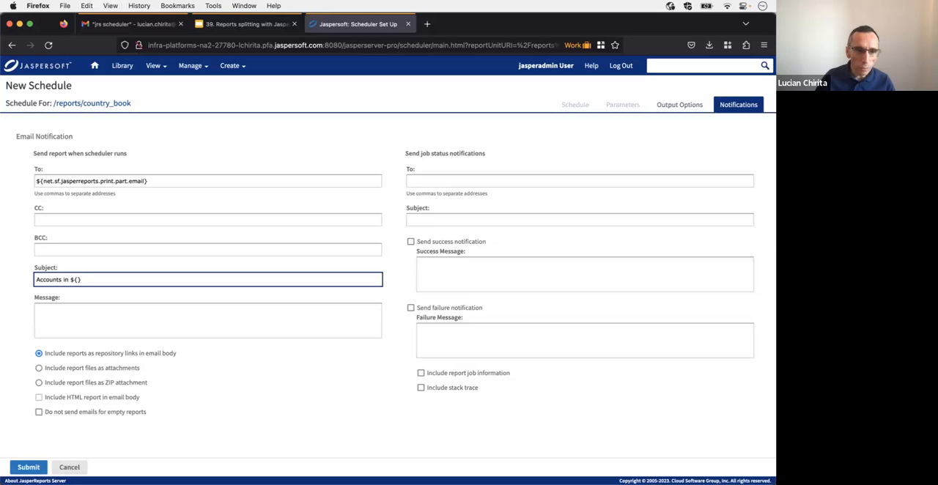
click(182, 181)
key(Left)
key(shift+alt+Left)
key(shift+alt+Left)
key(shift+alt+Left)
key(shift+alt+Left)
key(shift+alt+Left)
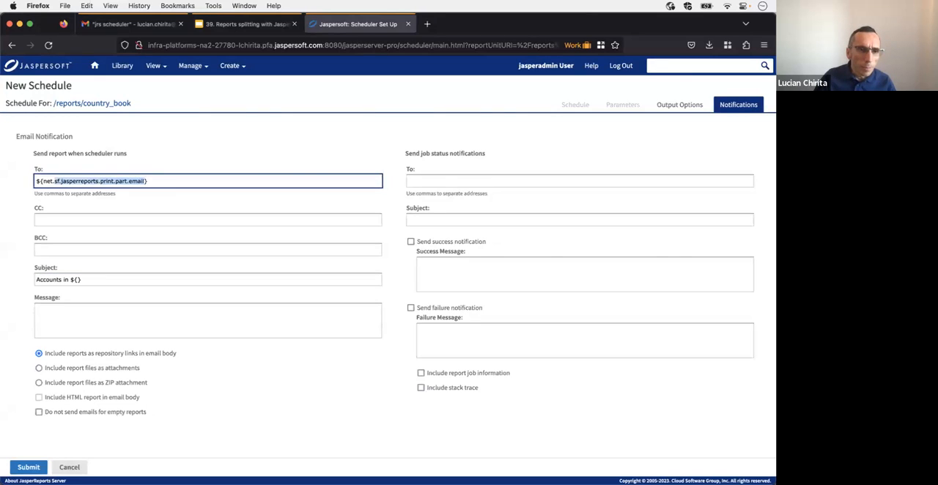
click(76, 279)
text(net.sf.jasperreports.print.part.email)
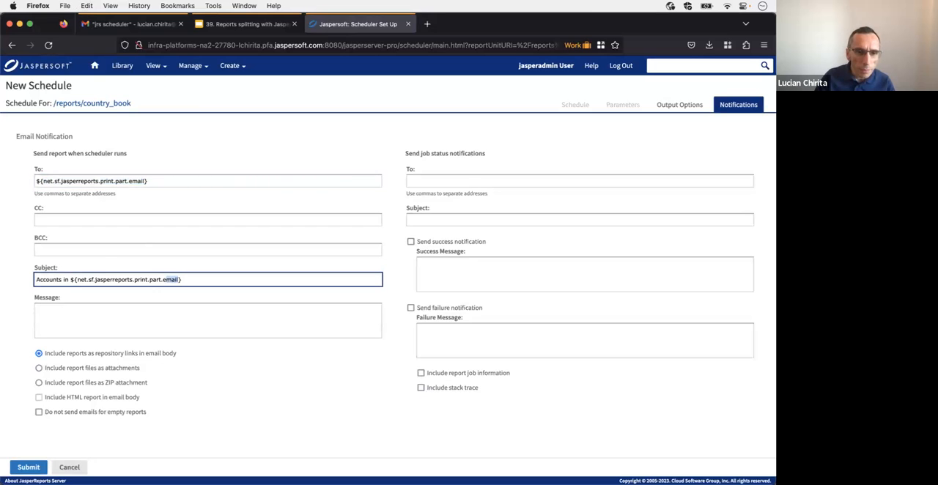
text(name)
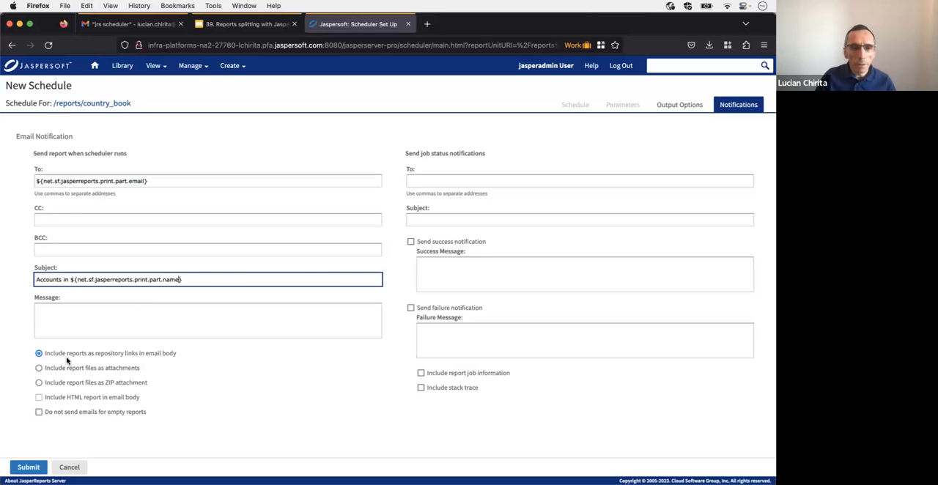
Step: Submit the background run with report files included as attachments, and refresh the Reports folder listing
click(39, 368)
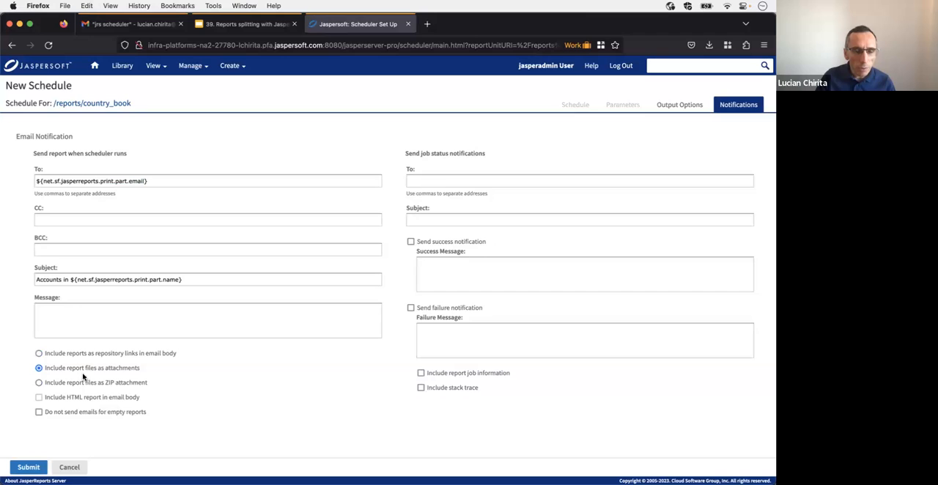
click(29, 468)
click(303, 331)
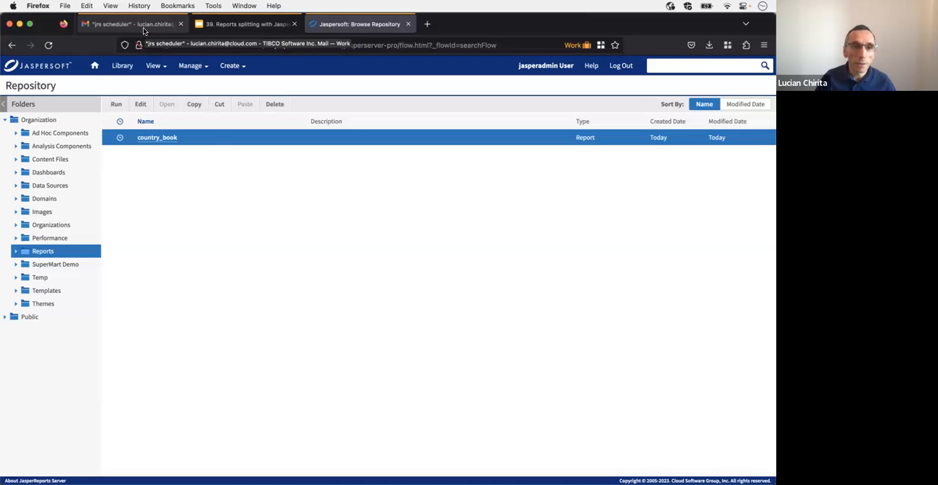
key(super+r)
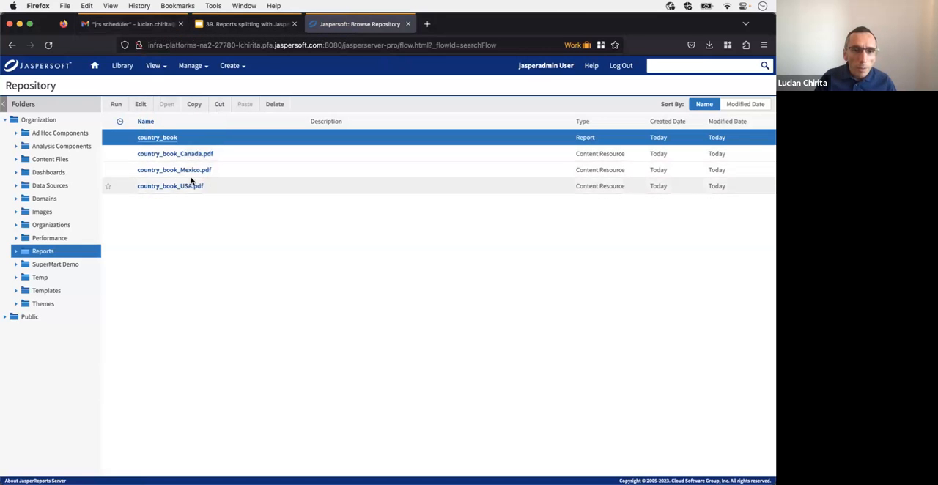
Step: Switch to Gmail and reload the jrs scheduler label to check for the report emails
click(153, 28)
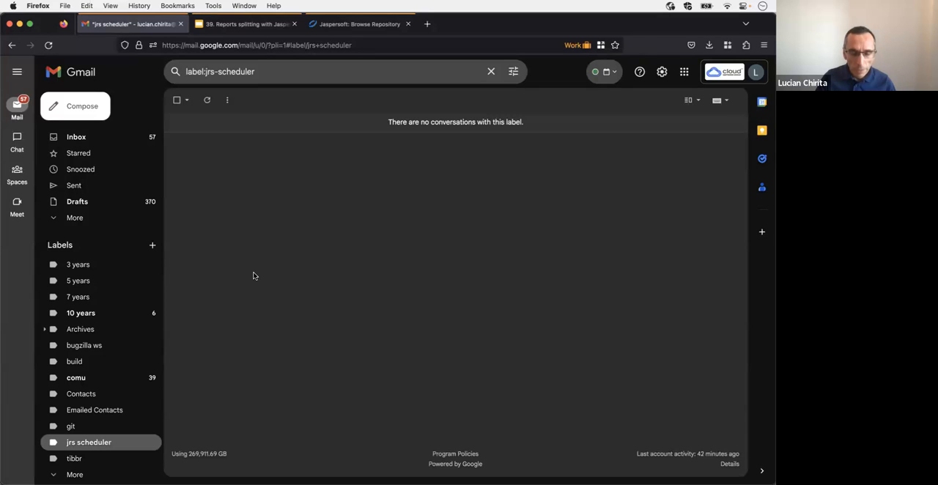
key(super+r)
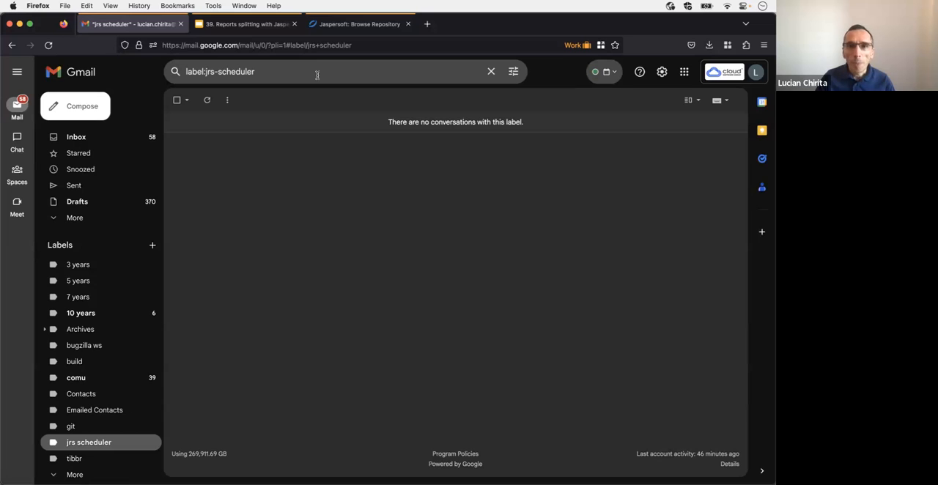
key(super+r)
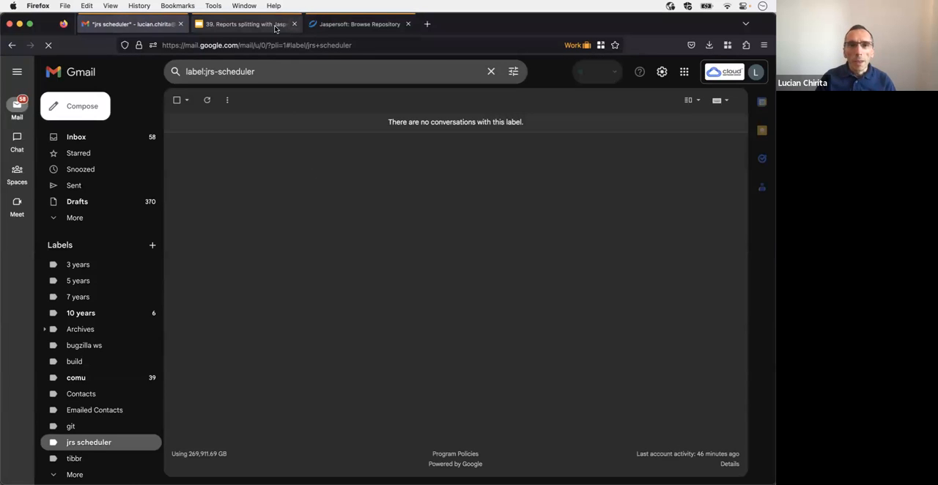
Step: Switch back to the Jaspersoft repository and open the scheduled jobs list for the country_book report
click(318, 30)
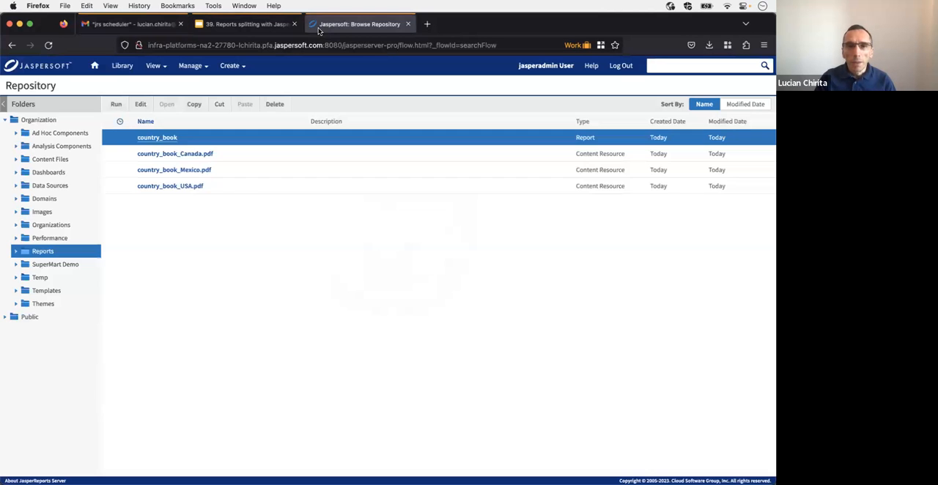
right_click(158, 139)
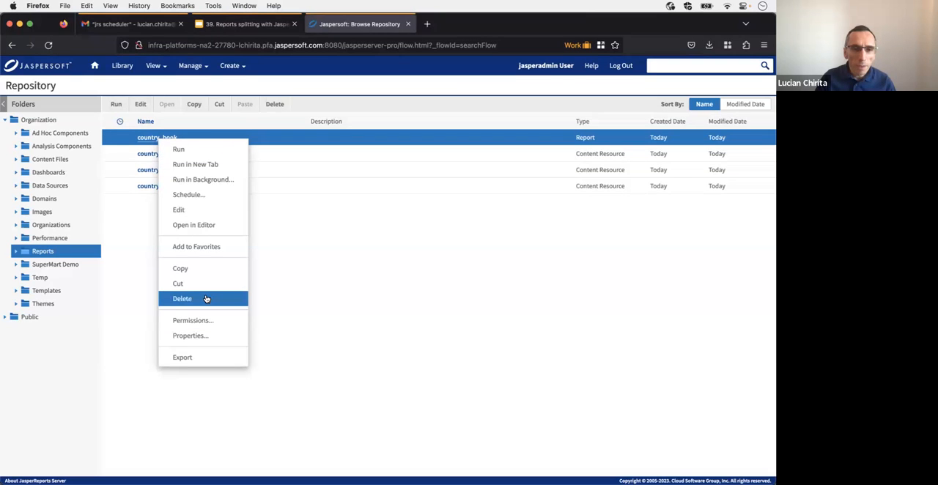
click(199, 195)
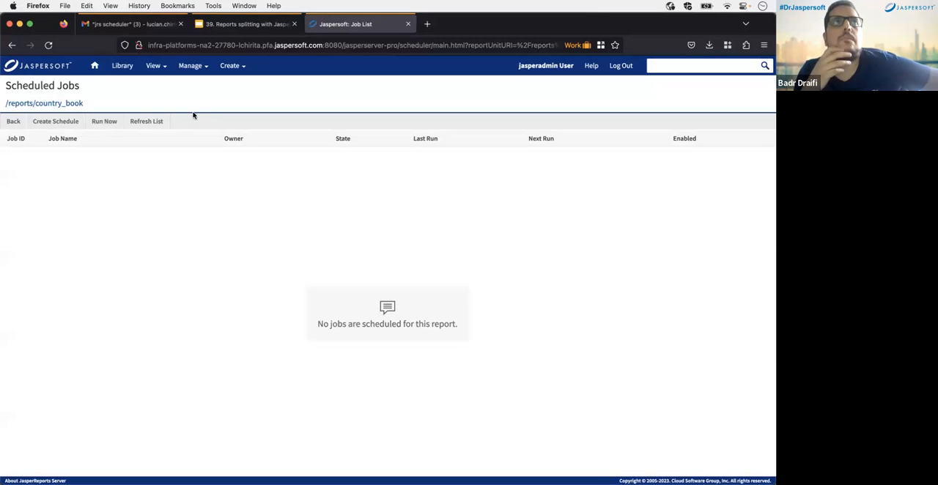
Step: Switch to Gmail, open the "Accounts in Mexico" email and view its attached country book PDF
click(157, 29)
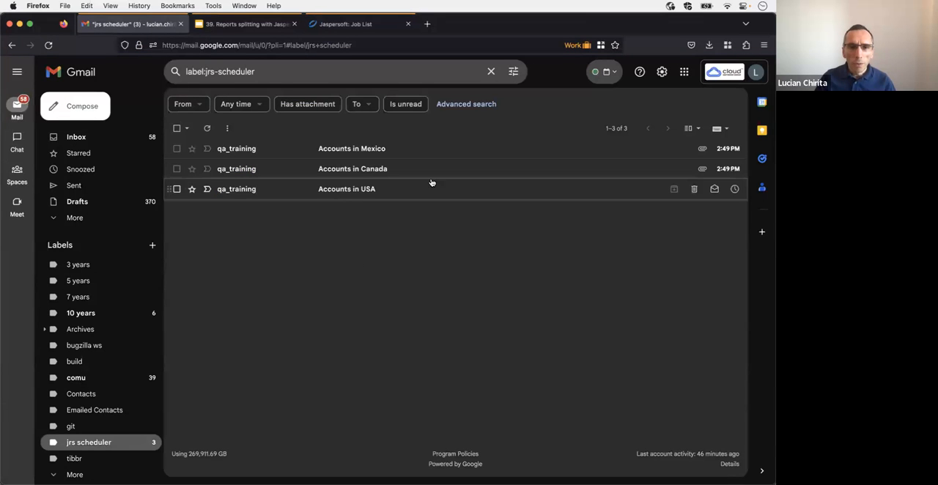
click(330, 150)
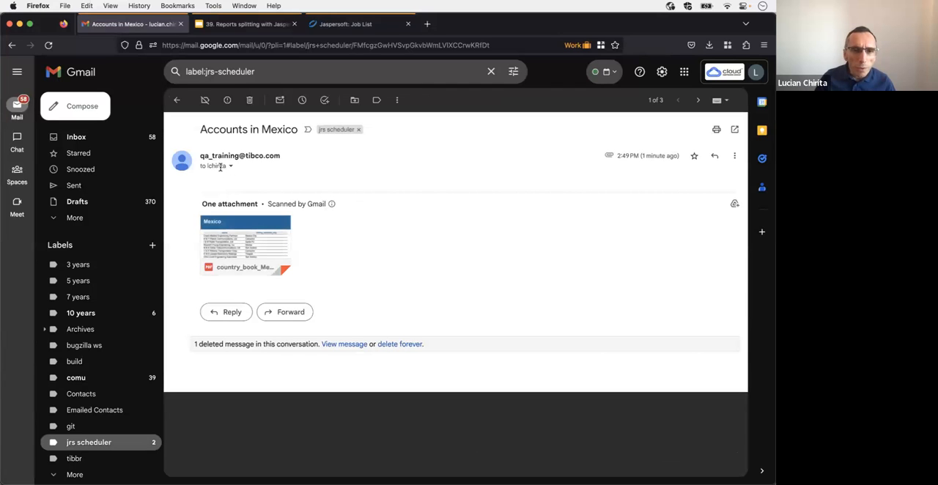
click(225, 262)
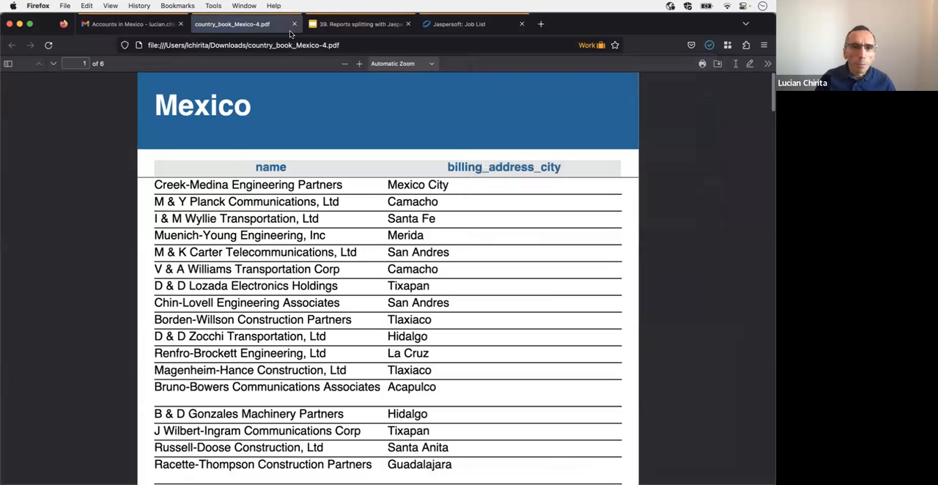
click(294, 25)
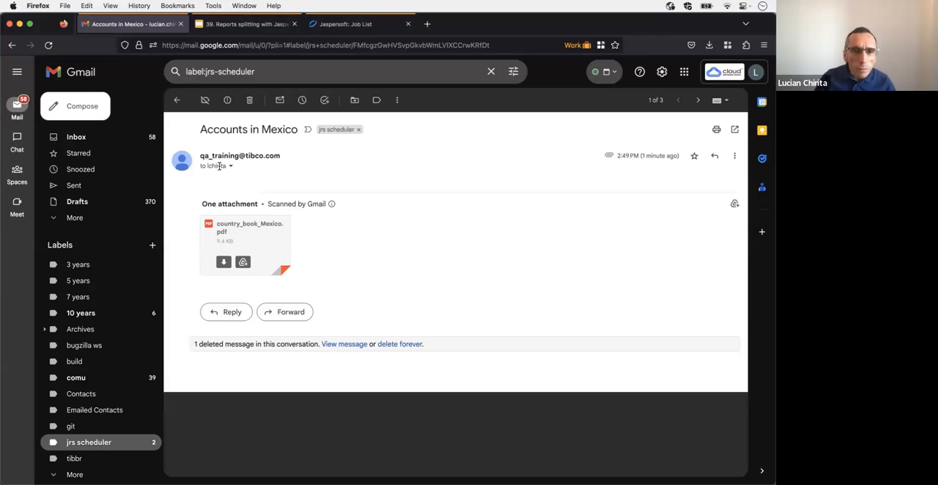
Step: Check the recipient of each country email, going from Mexico through Canada to USA
mouse_move(219, 166)
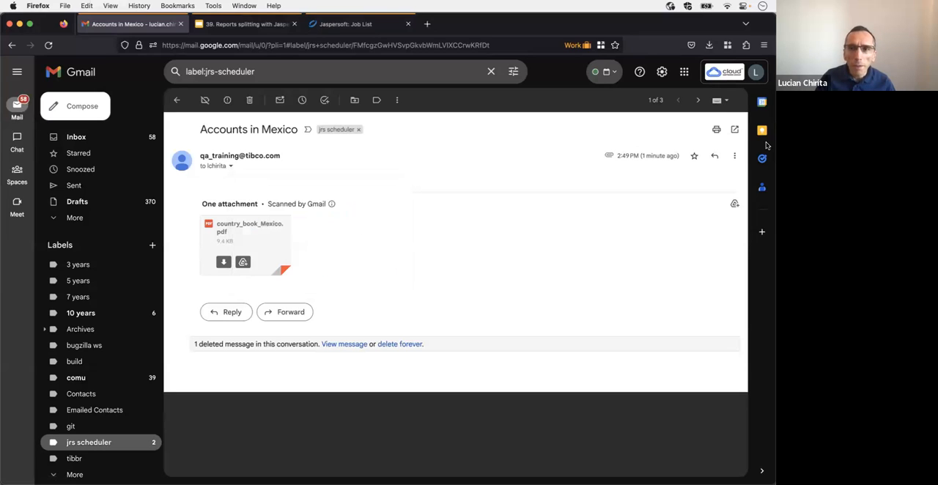
click(697, 99)
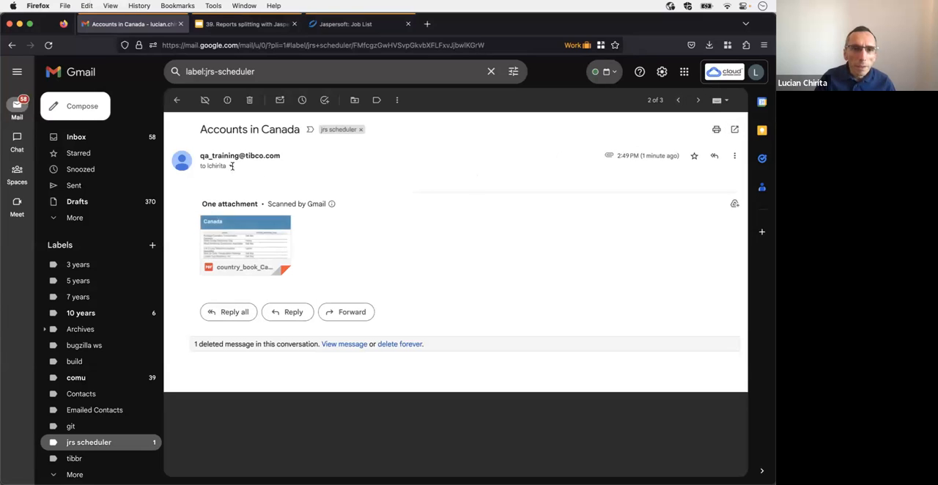
mouse_move(215, 167)
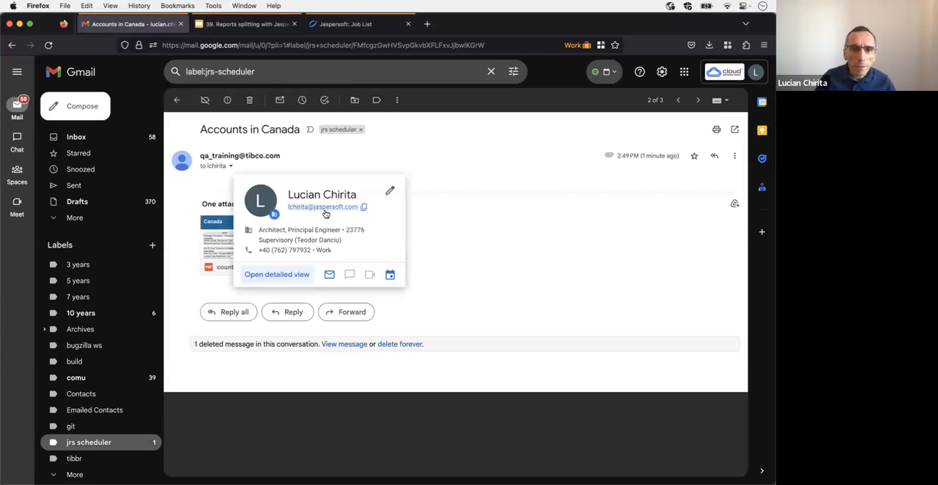
click(697, 100)
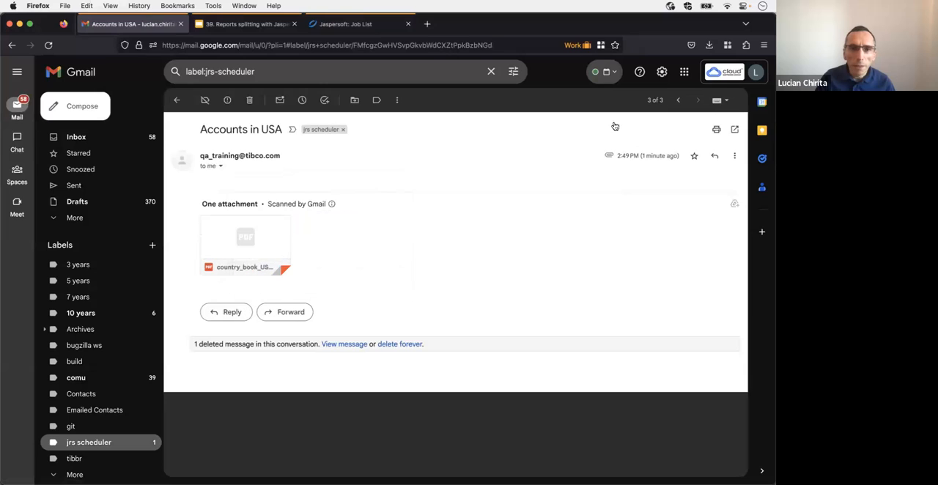
mouse_move(210, 166)
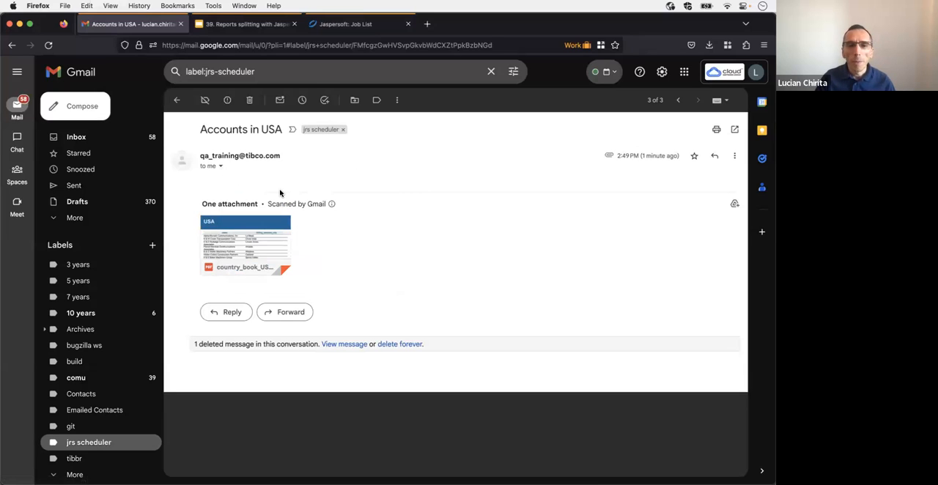
Step: Switch back to Jaspersoft, create a new schedule for country_book and show its output options
click(323, 28)
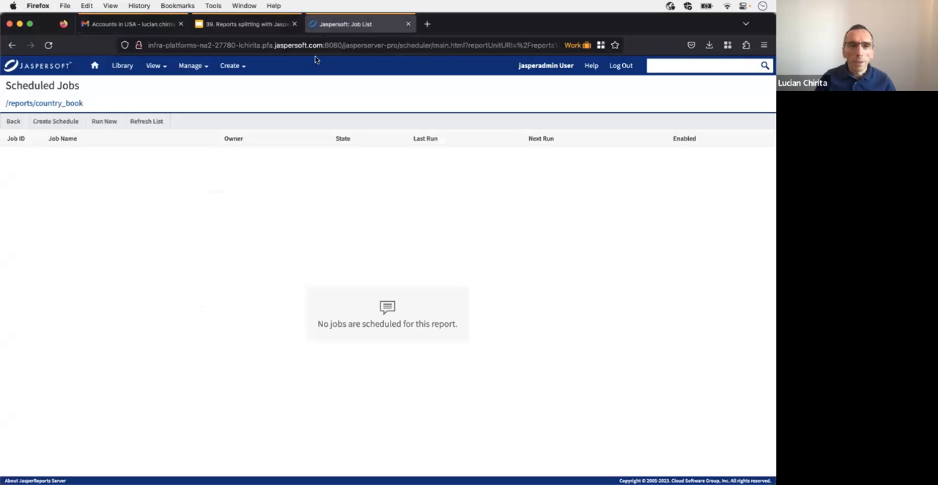
click(46, 124)
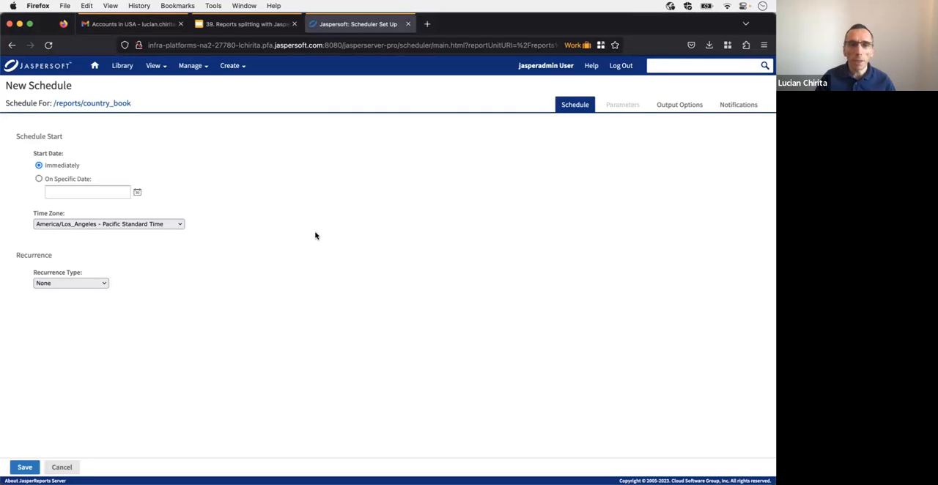
click(678, 107)
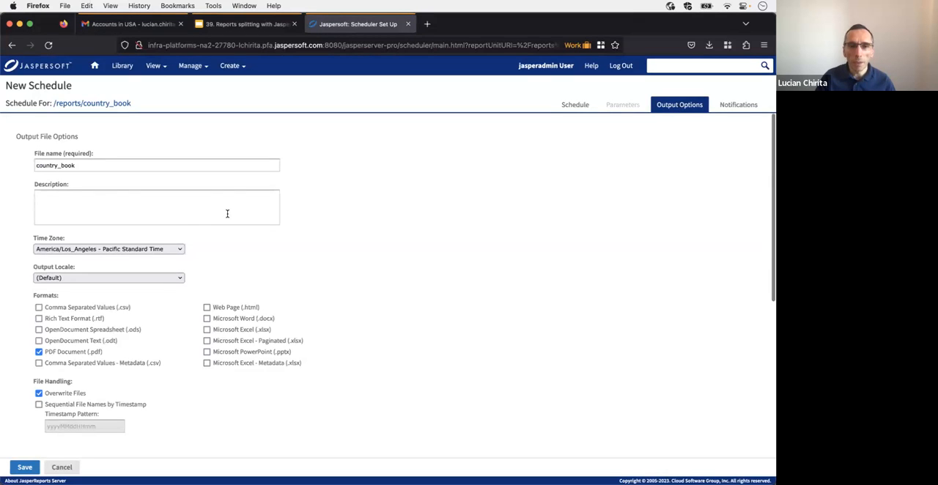
click(187, 204)
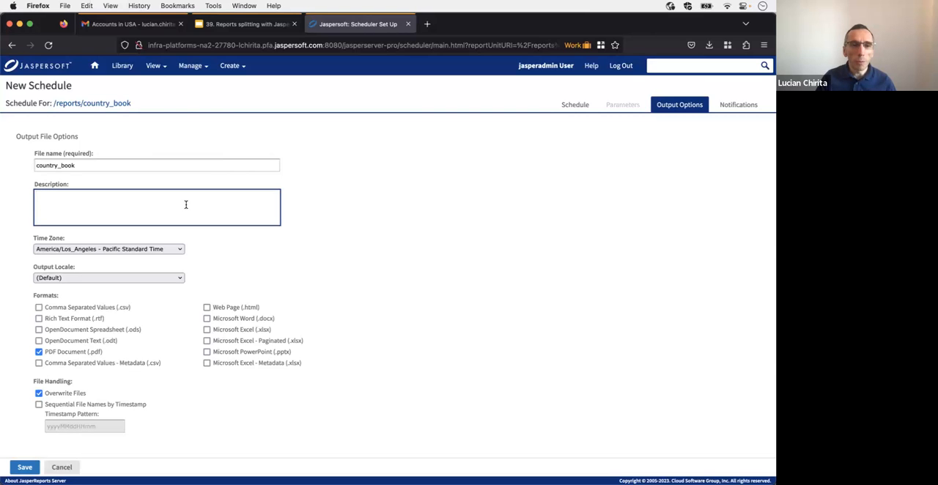
double_click(41, 165)
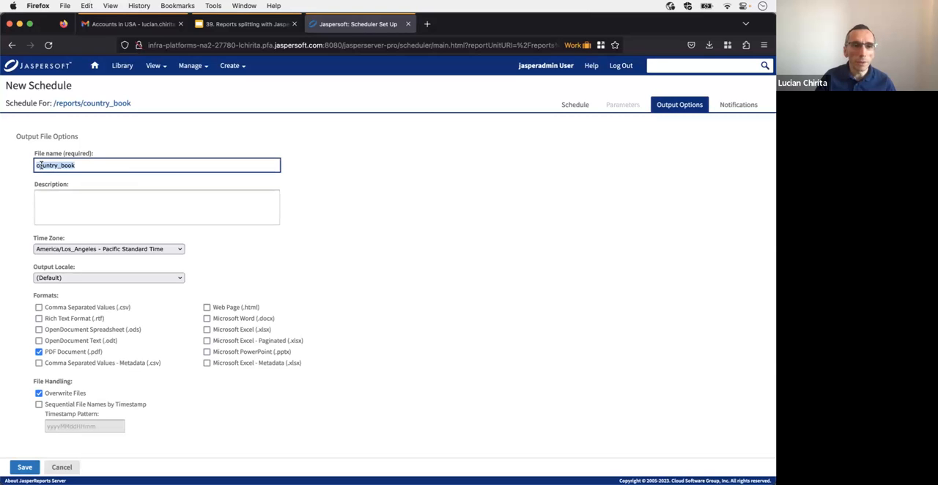
click(41, 166)
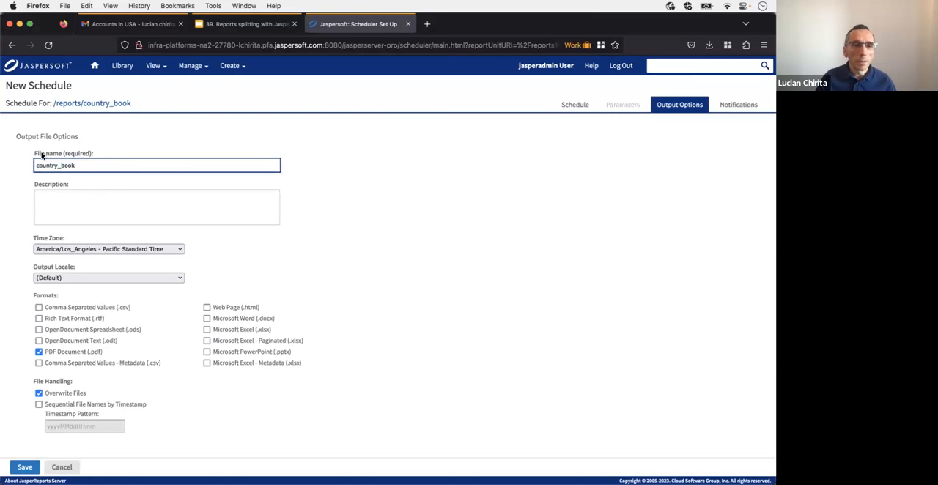
click(106, 169)
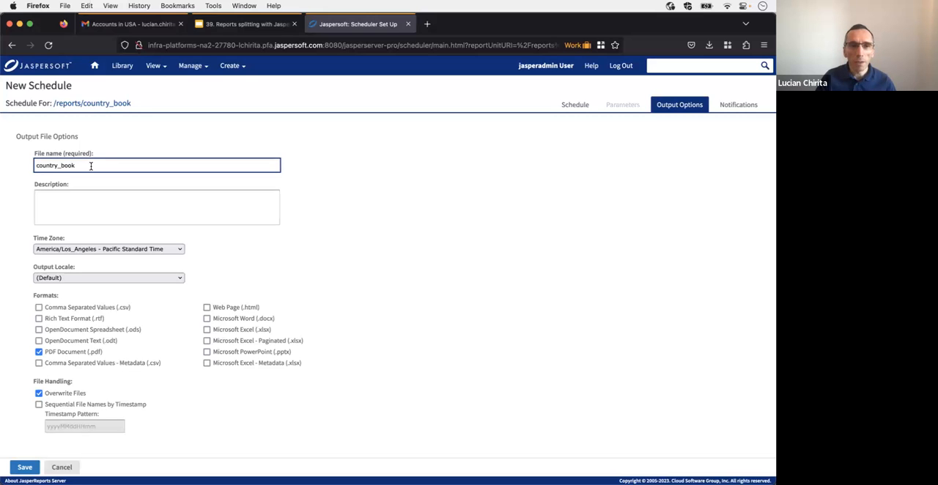
click(156, 69)
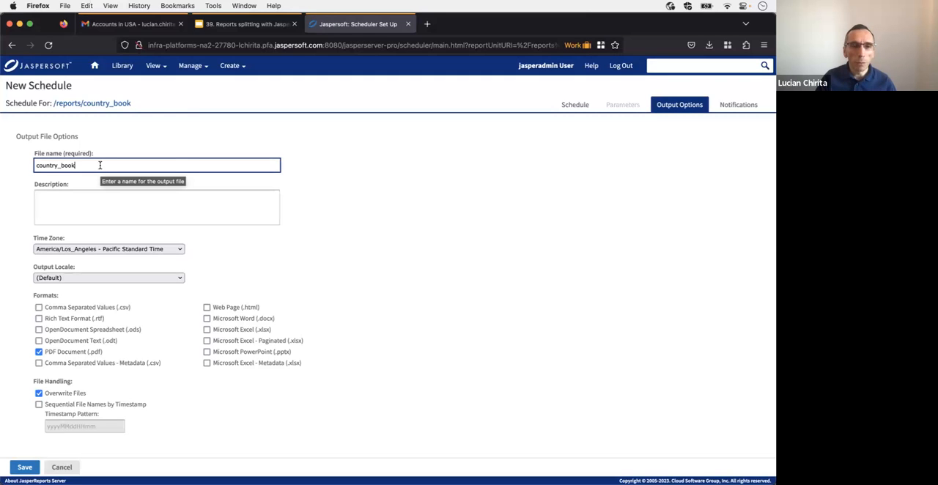
Step: Set the schedule's output file name to ${net.sf.jasperreports.print.part.name}_book
double_click(43, 167)
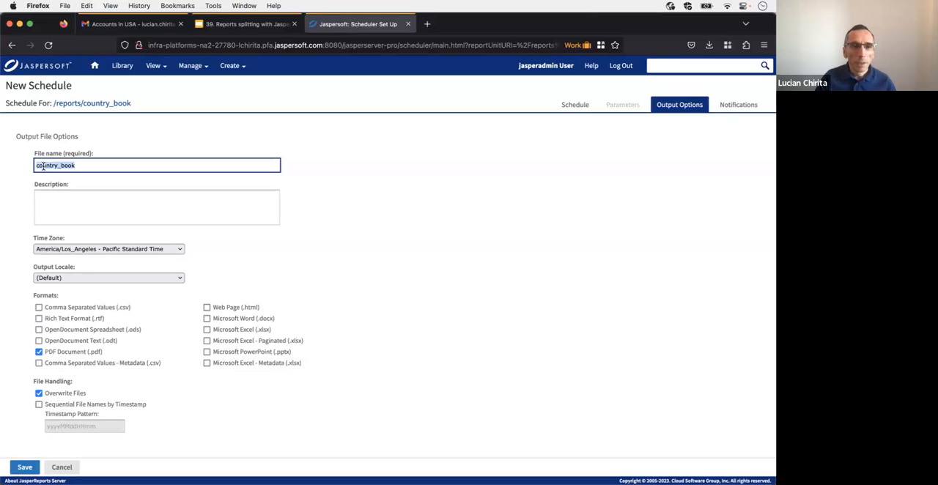
click(96, 167)
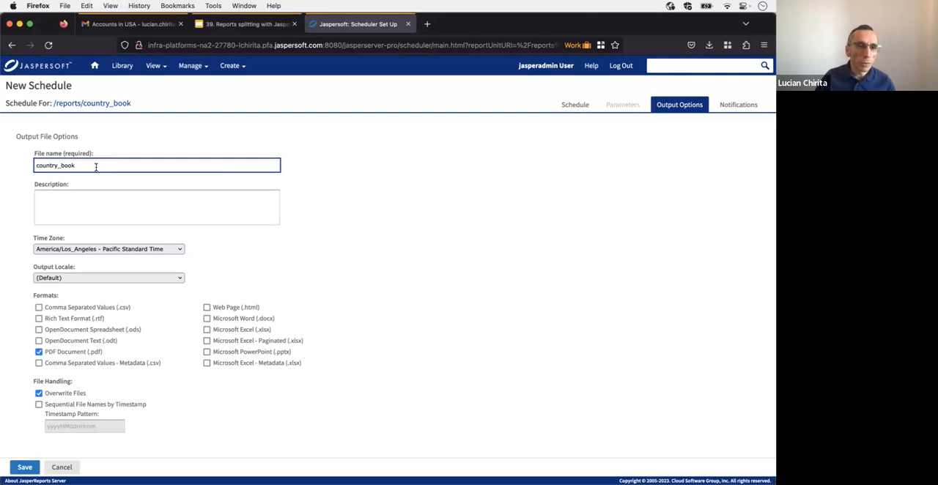
key(shift+Right)
key(shift+Right)
key(shift+Right)
key(shift+Right)
text(${})
key(Left)
text(net.sf.pr)
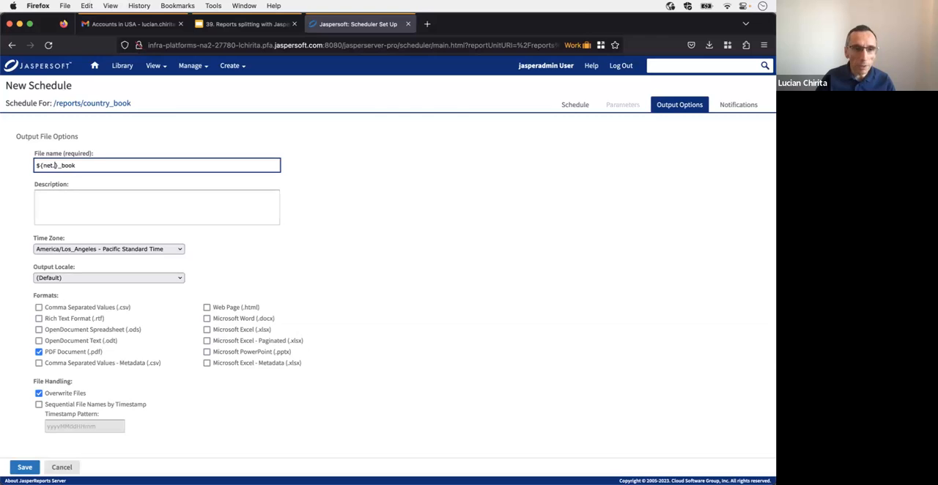
key(BackSpace)
key(BackSpace)
text(jasperreports)
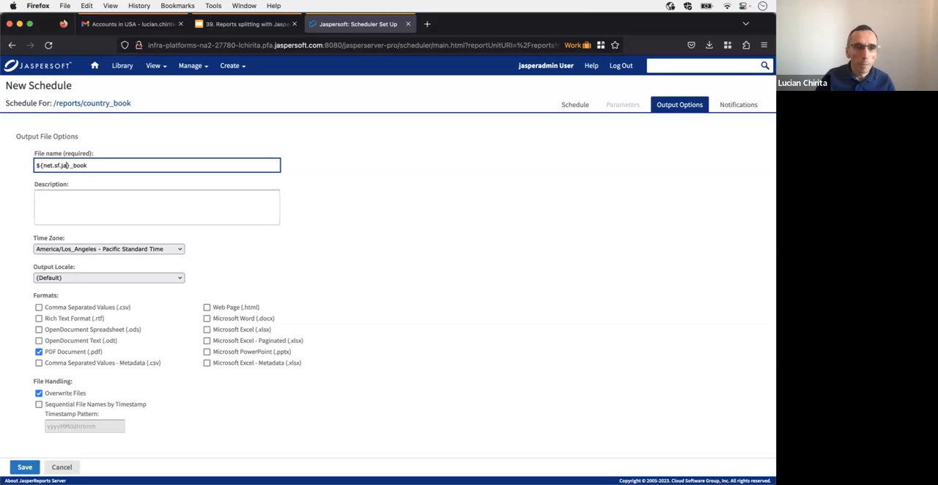
text(.print.part)
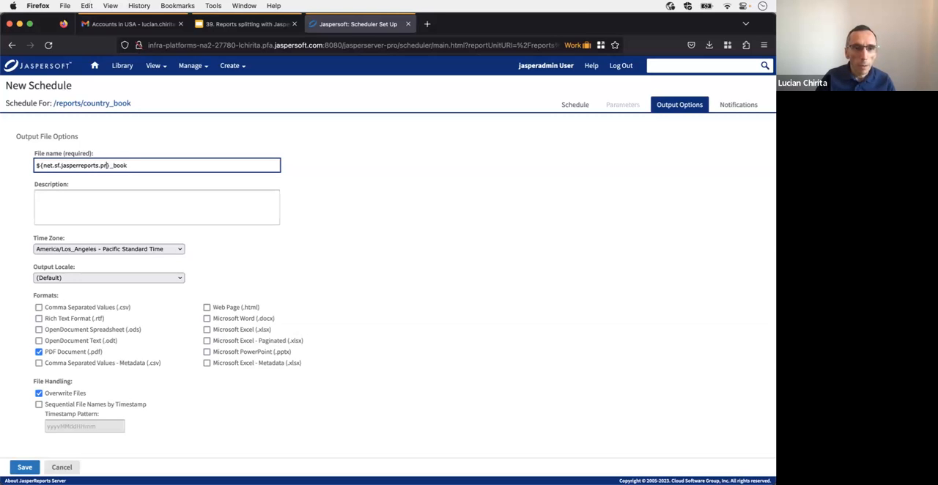
text(.name)
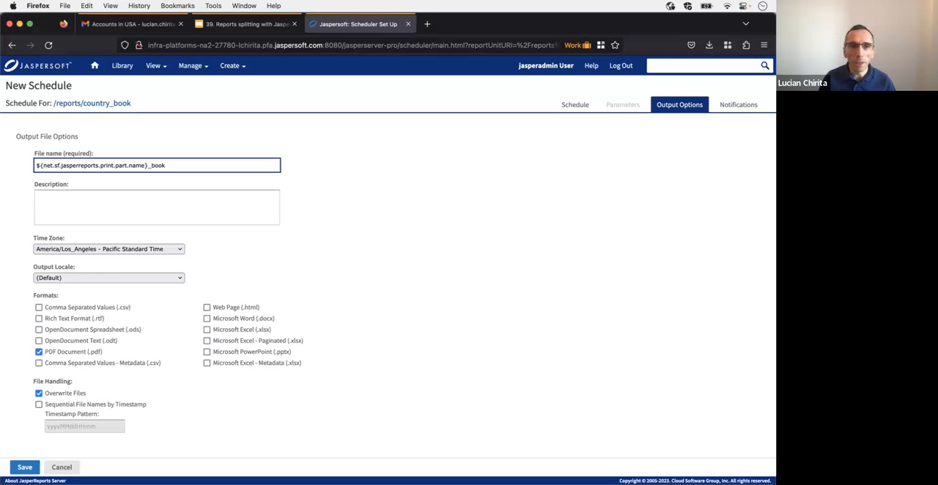
Step: Set the output description to "Accounts for ${net.sf.jasperreports.print.part.name}", reusing the property expression from the file name
click(92, 205)
click(147, 165)
key(shift+alt+Left)
key(shift+alt+Left)
key(shift+alt+Left)
key(shift+alt+Left)
key(shift+alt+Left)
key(shift+alt+Left)
key(shift+alt+Left)
key(super+c)
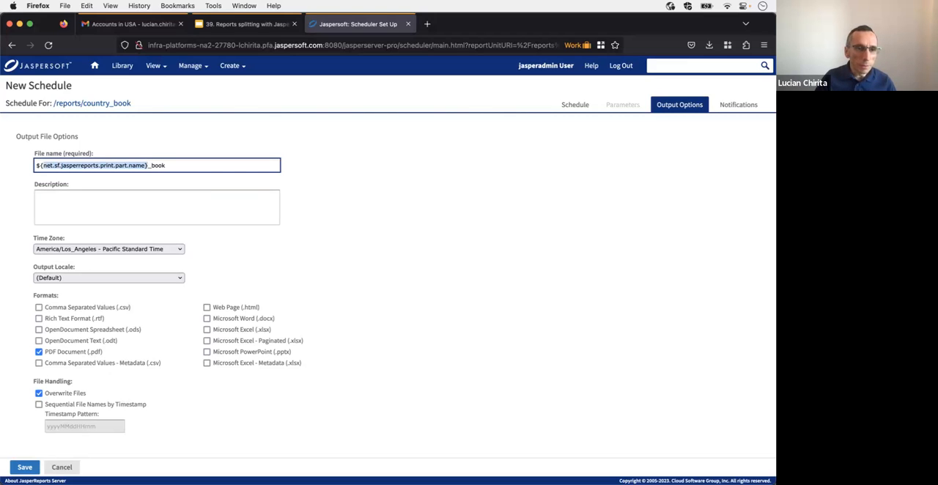
click(92, 207)
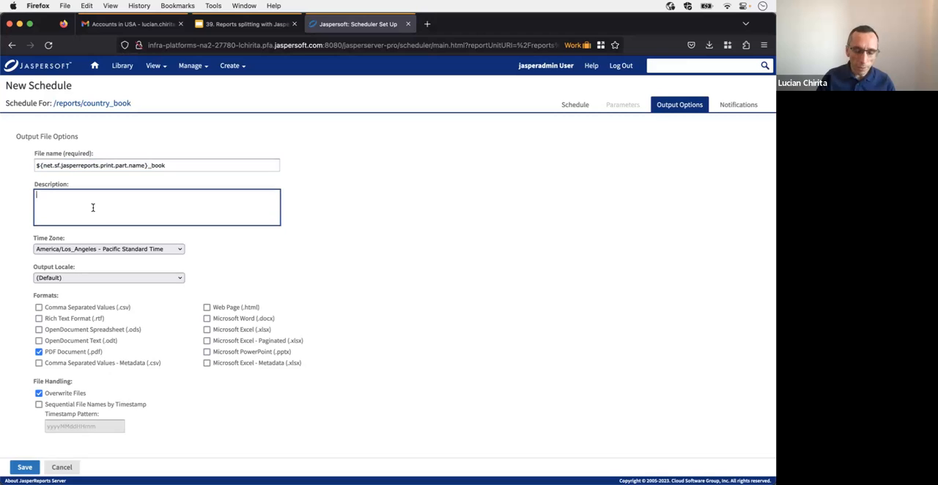
text(Accounts for)
key(super+v)
Step: Review the schedule's output file options and the output destination settings
scroll(96, 241, down, 1)
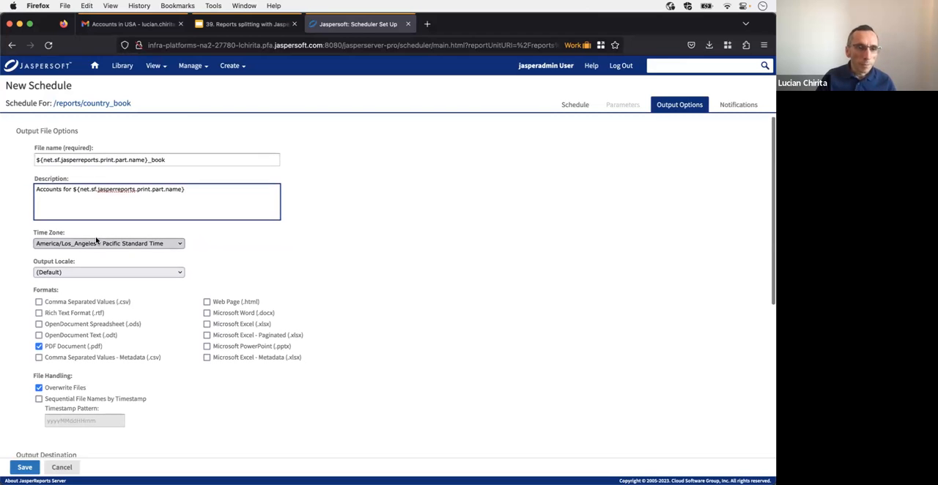
scroll(173, 193, up, 1)
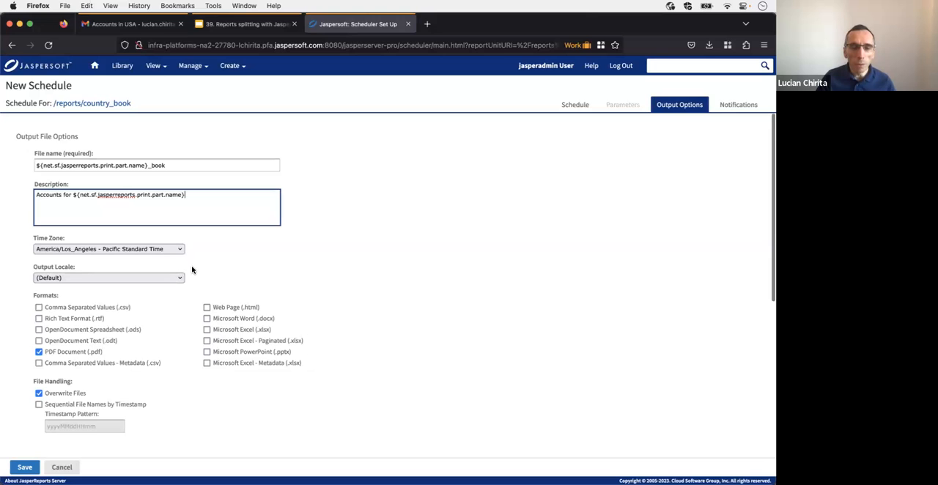
scroll(271, 209, down, 2)
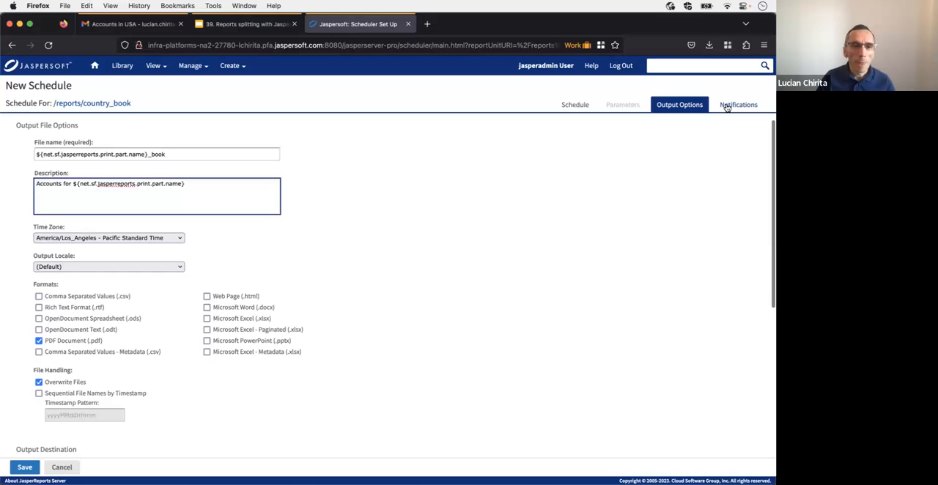
scroll(283, 280, down, 5)
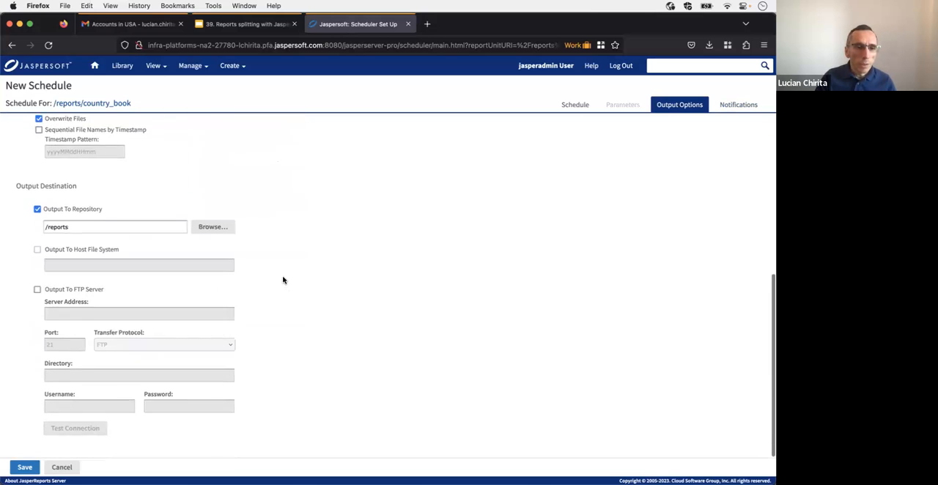
Step: Examine the schedule's output destination, focusing on the repository folder
scroll(282, 280, up, 5)
scroll(285, 280, down, 5)
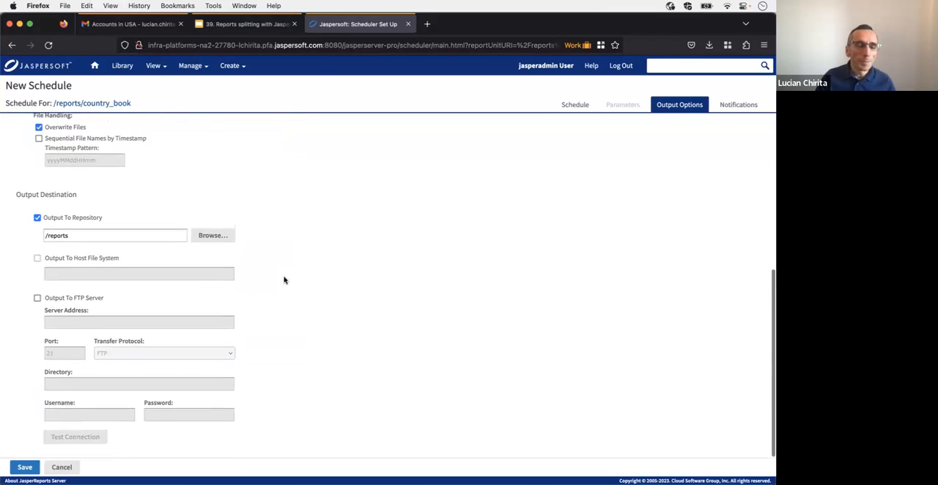
click(83, 236)
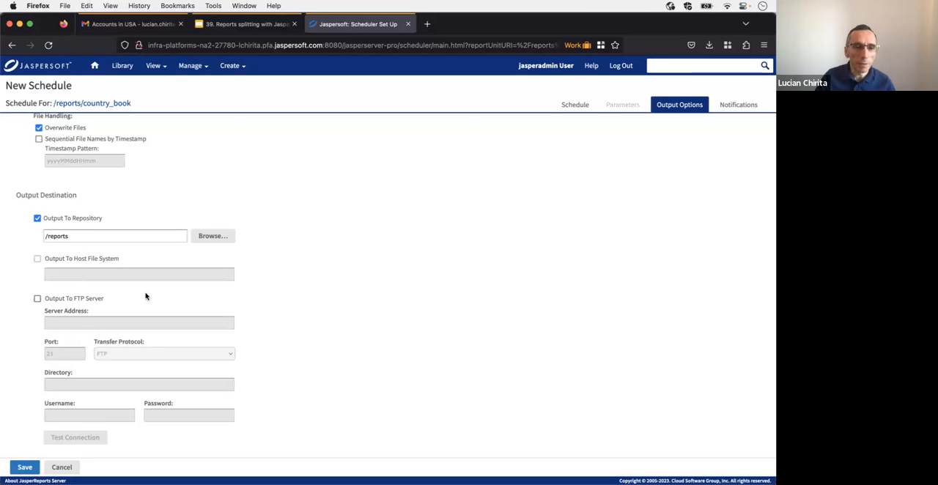
Step: Show the schedule's notification settings and examine the report email recipients and the job status recipient and subject fields
click(731, 103)
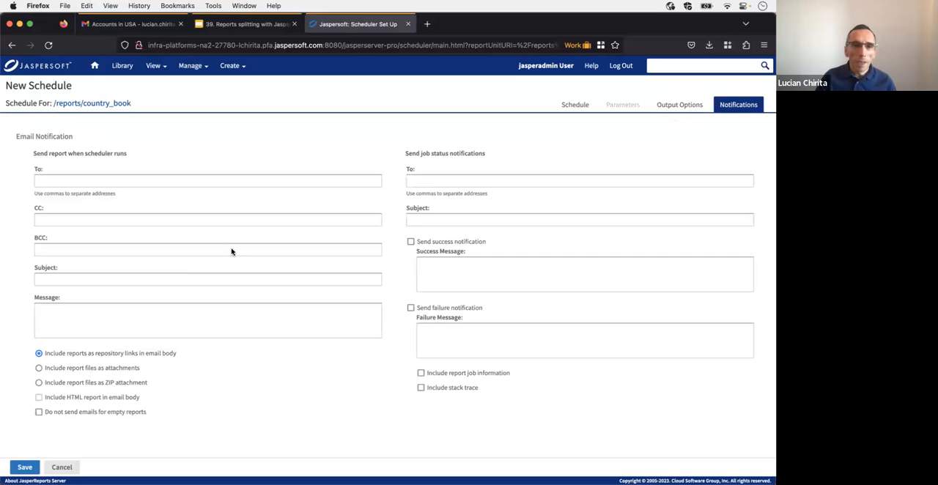
click(45, 180)
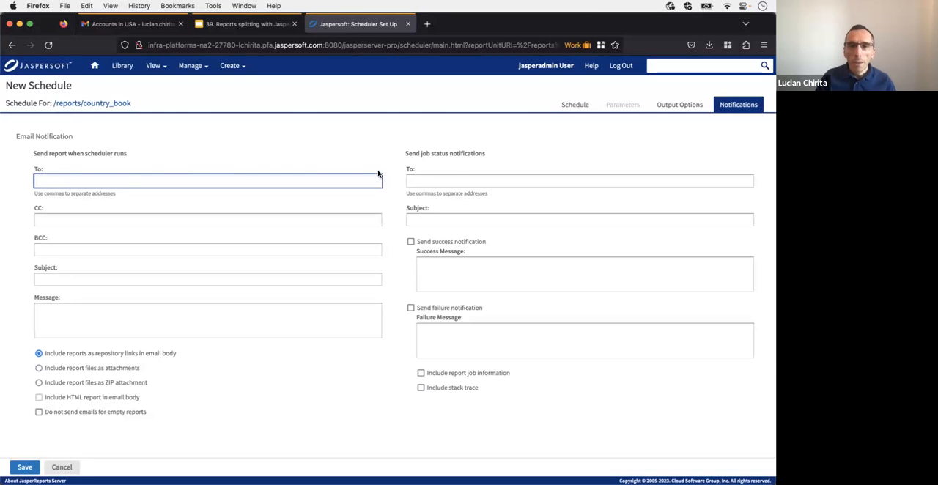
click(432, 183)
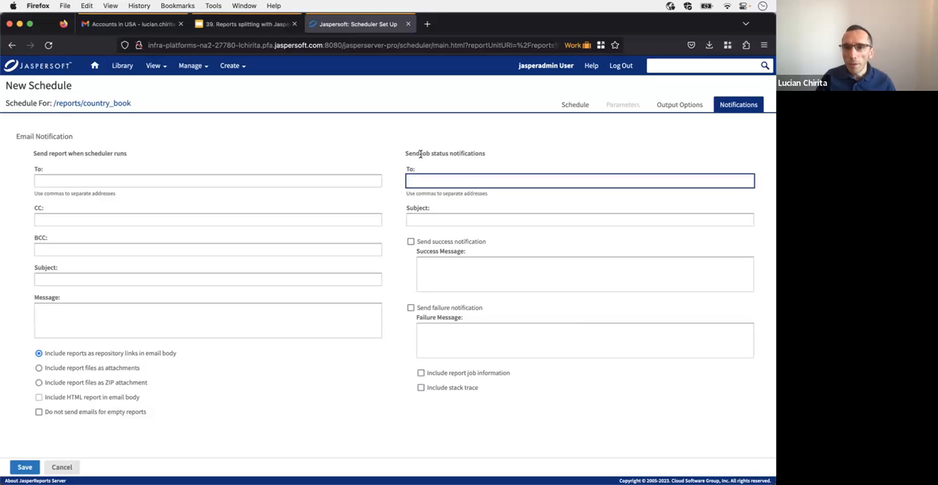
click(421, 154)
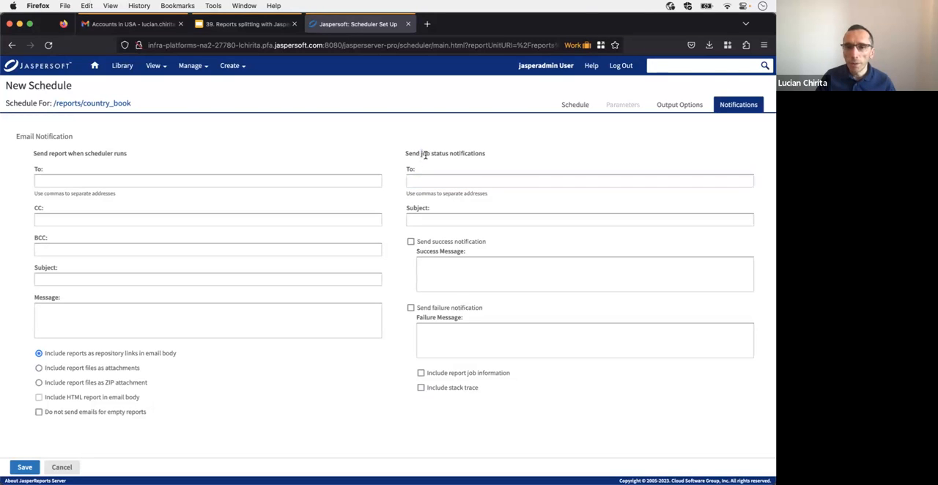
click(424, 181)
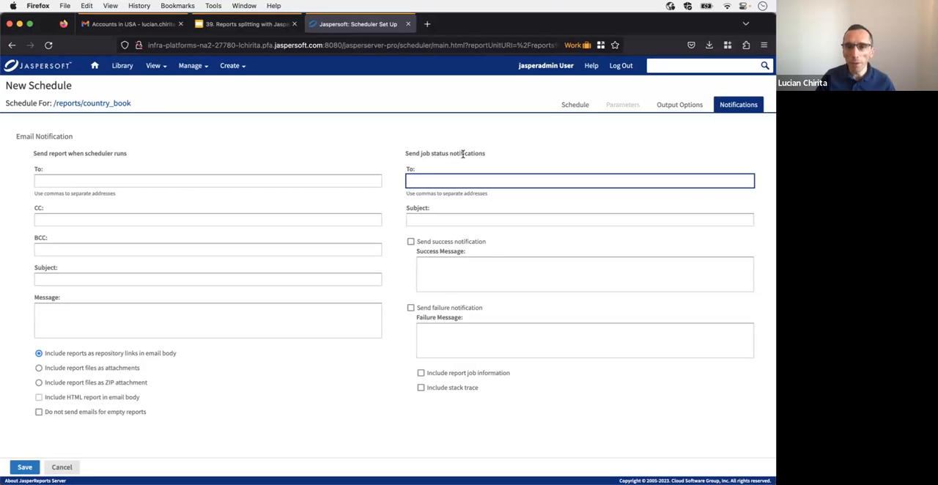
click(437, 218)
click(419, 181)
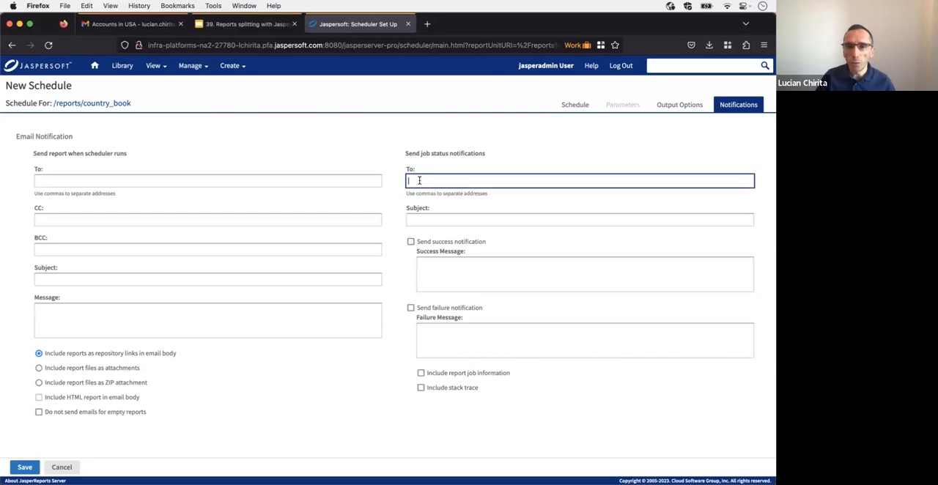
Step: Save the schedule as a job named exec and return to the repository
click(25, 468)
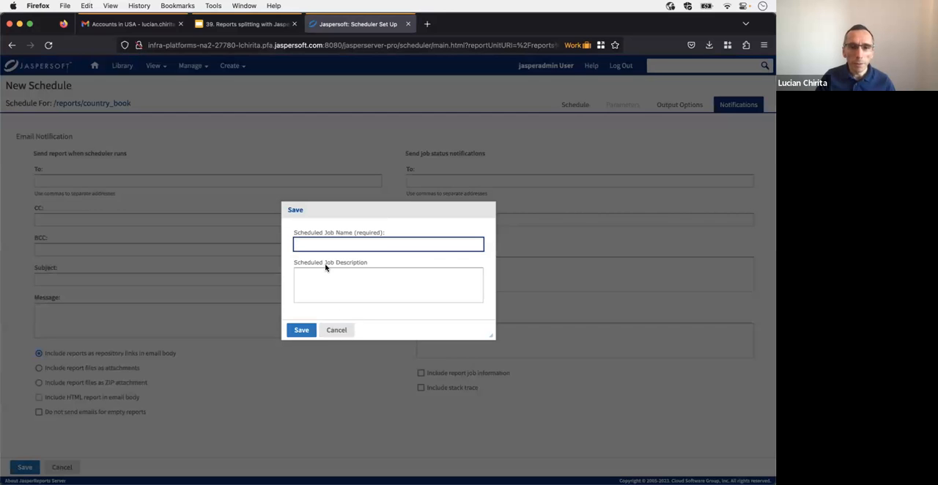
text(exec)
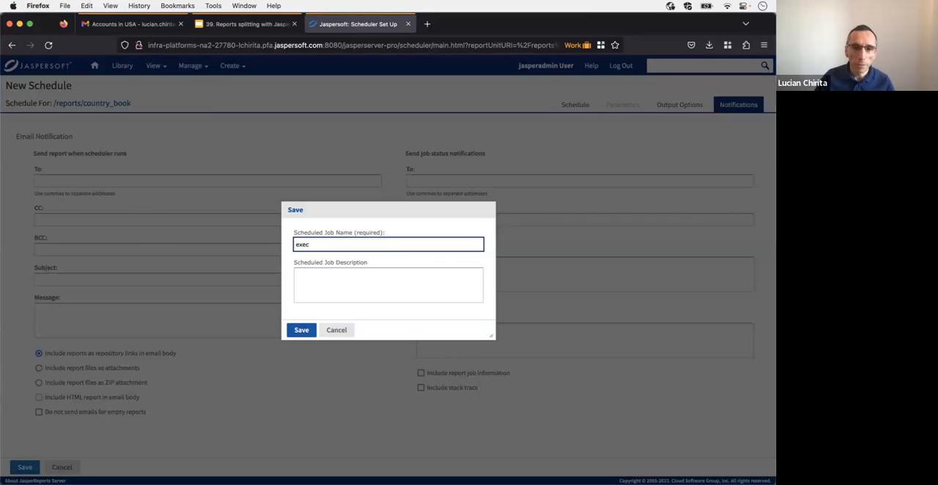
click(301, 330)
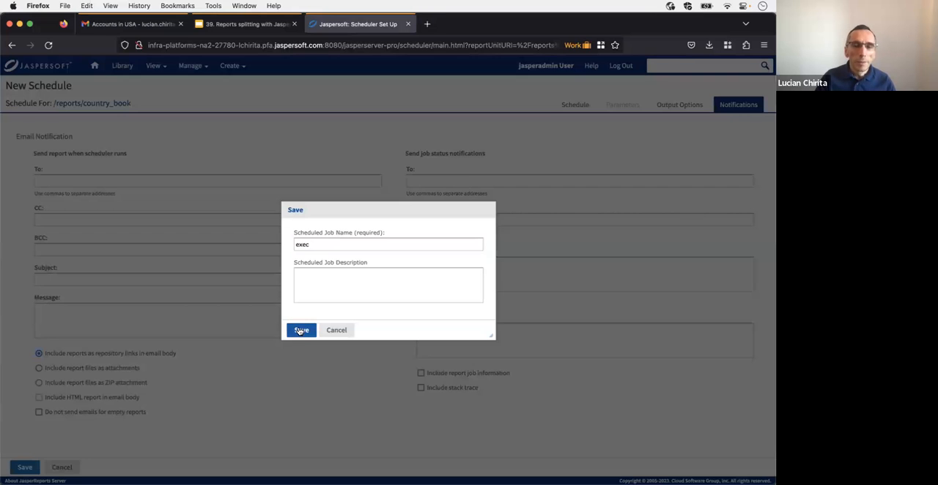
mouse_move(155, 66)
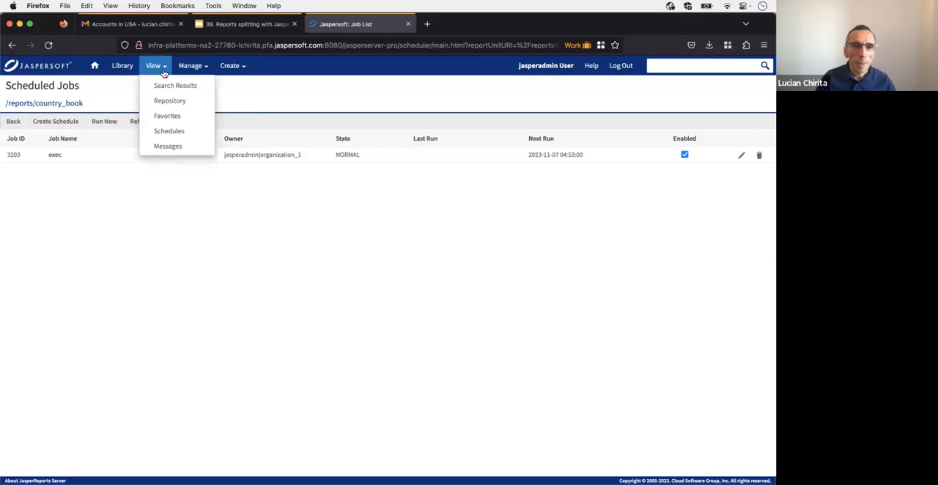
click(158, 102)
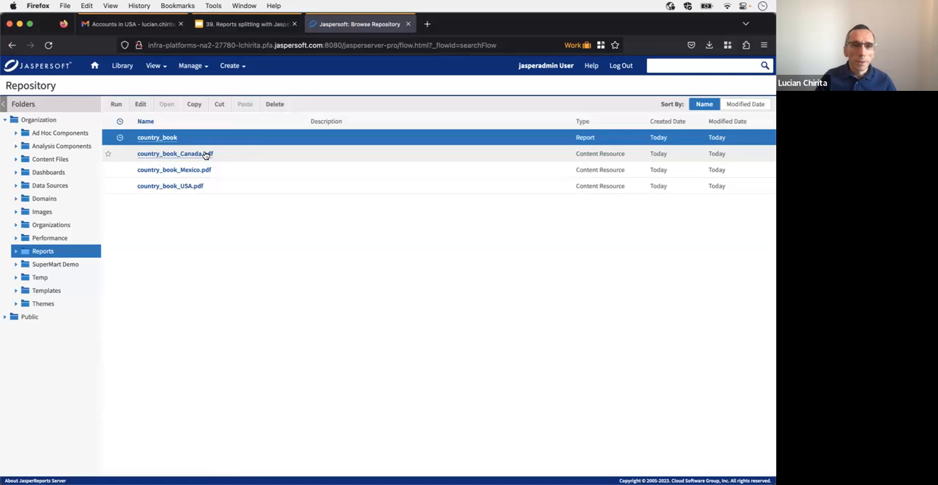
click(245, 151)
right_click(232, 155)
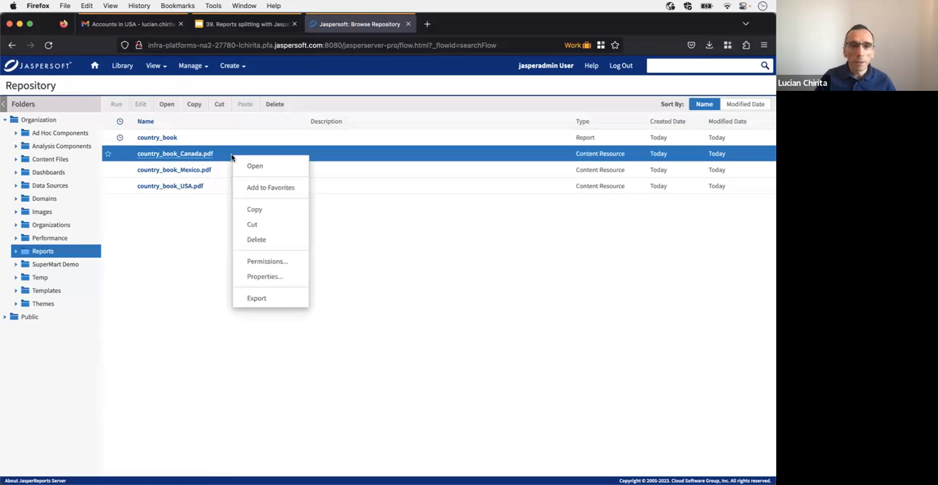
click(226, 169)
click(226, 156)
super+click(224, 170)
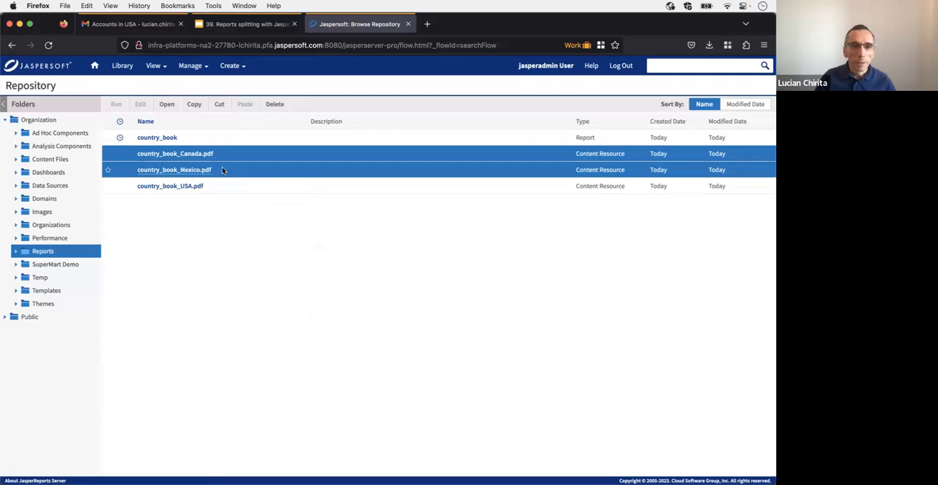
super+click(225, 189)
right_click(225, 189)
click(222, 169)
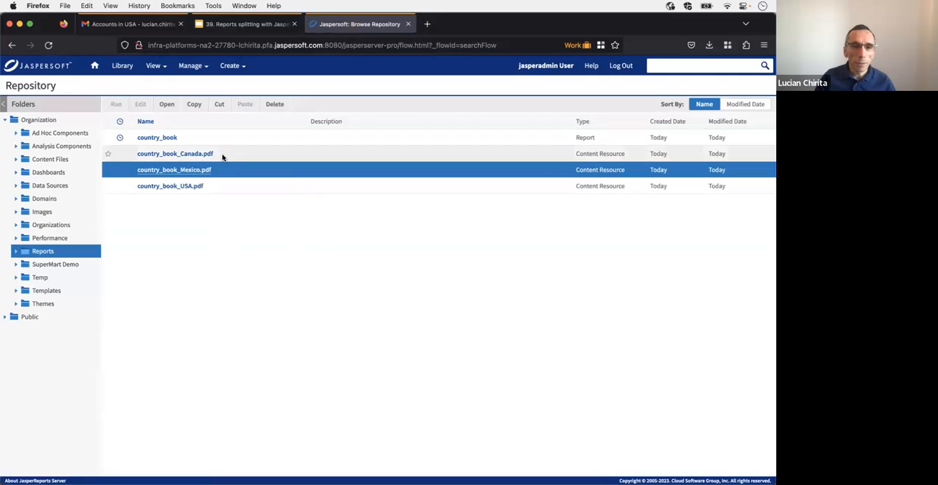
Step: Delete country_book_Canada.pdf, country_book_Mexico.pdf and country_book_USA.pdf together from the Reports folder
click(223, 157)
super+click(222, 170)
super+click(222, 186)
right_click(222, 186)
key(Escape)
right_click(221, 187)
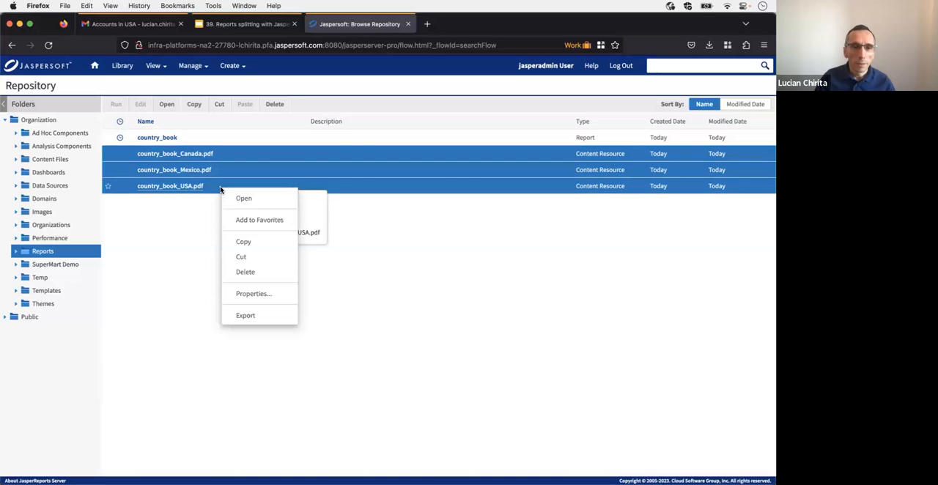
click(258, 271)
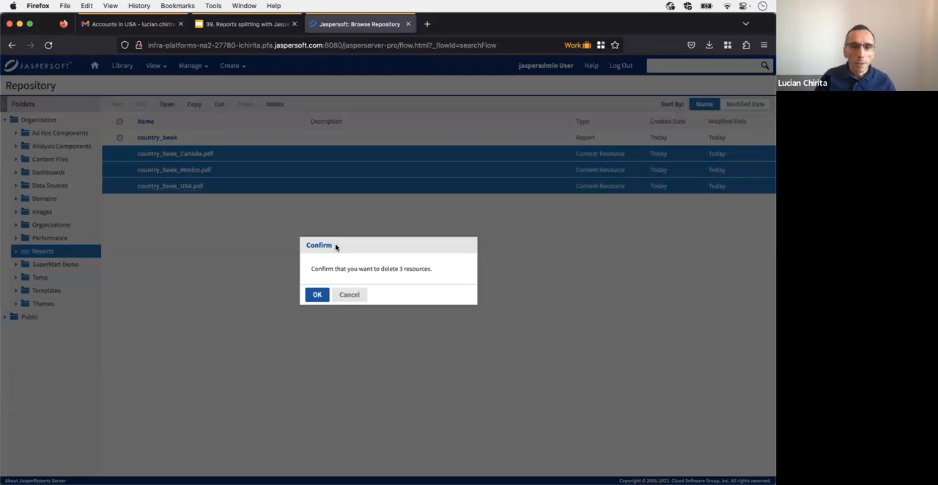
click(316, 295)
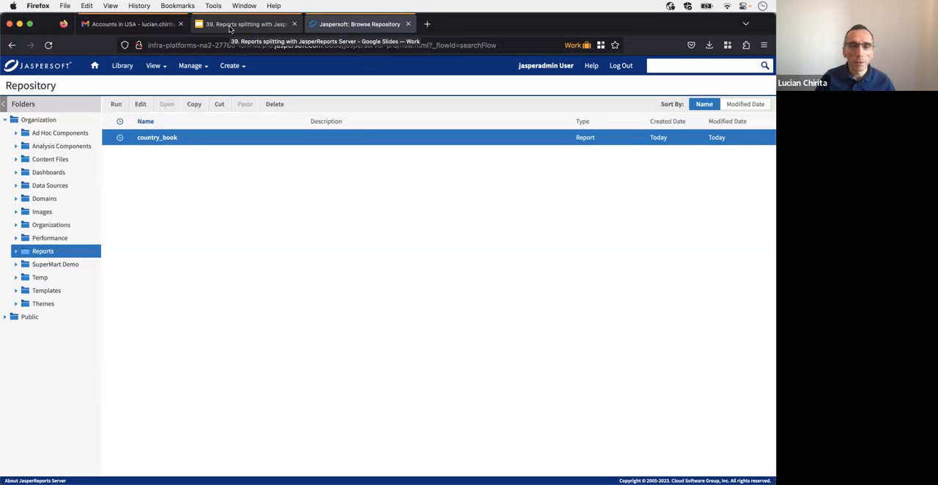
Step: Switch to the Google Slides presentation and start the slideshow from the "Parts in non book reports" slide
click(230, 27)
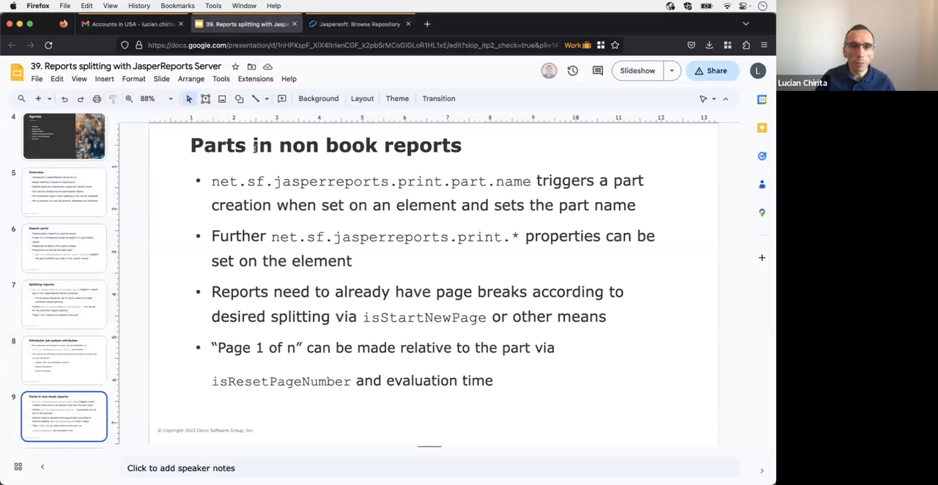
click(637, 71)
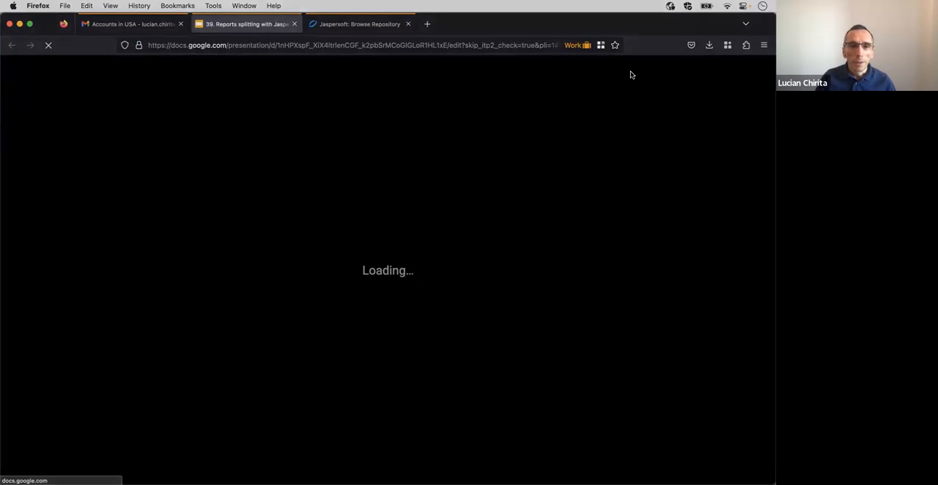
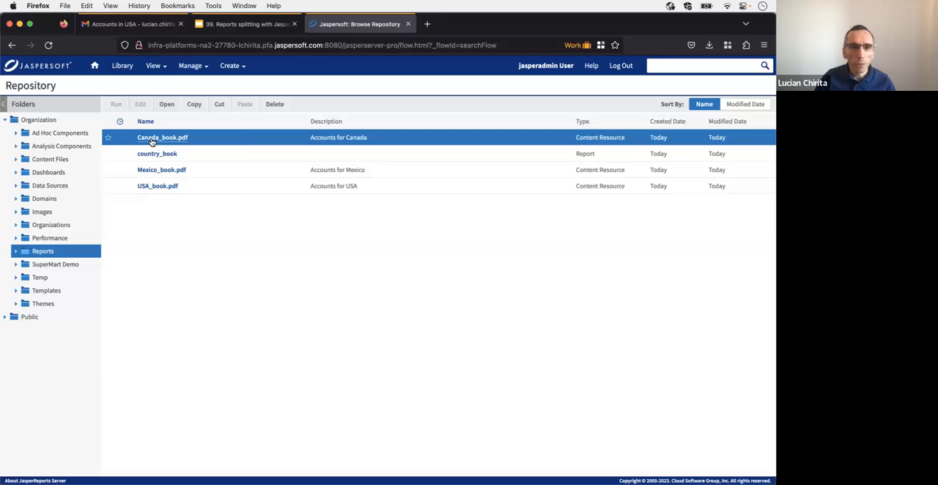
Step: Delete Canada_book.pdf, Mexico_book.pdf and USA_book.pdf together from the Reports folder
super+click(199, 171)
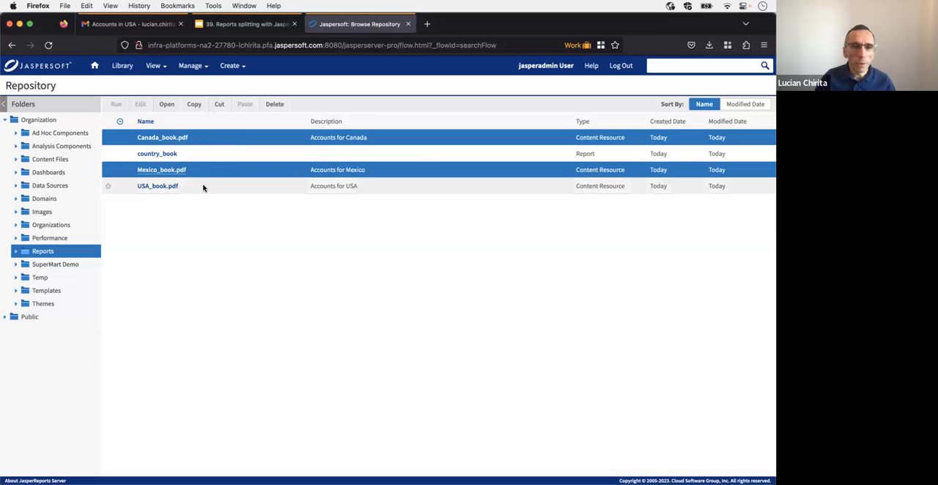
super+click(193, 187)
right_click(194, 186)
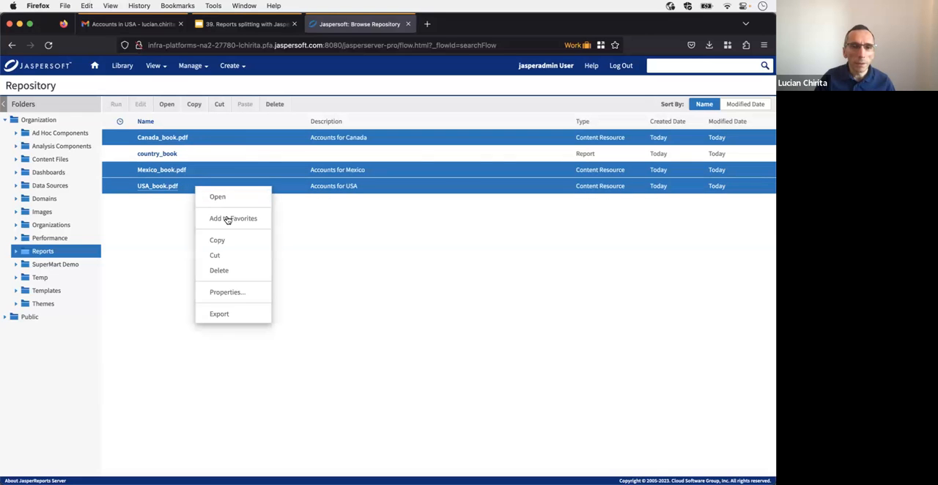
click(236, 269)
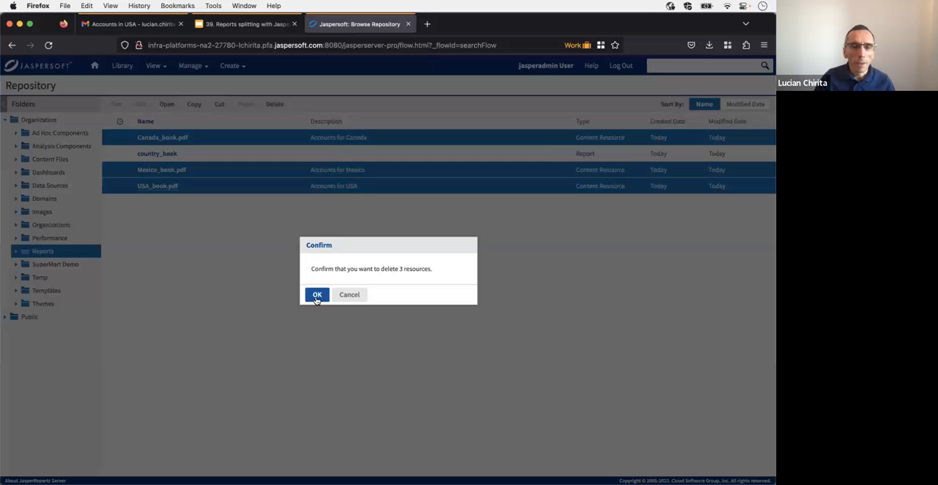
click(317, 295)
Step: Switch to Jaspersoft Studio and close the country_book.jrxml, country_accounts.jrxml and country_summary.jrxml reports
key(super+Tab)
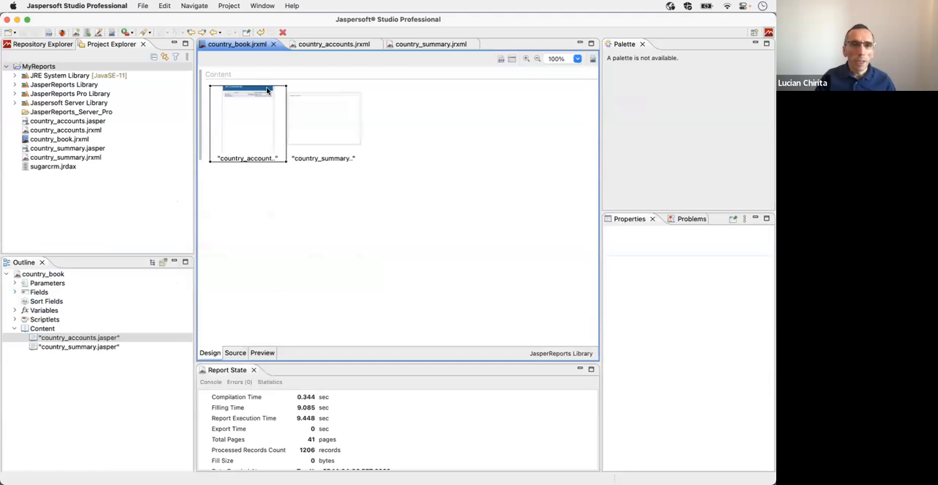
click(272, 45)
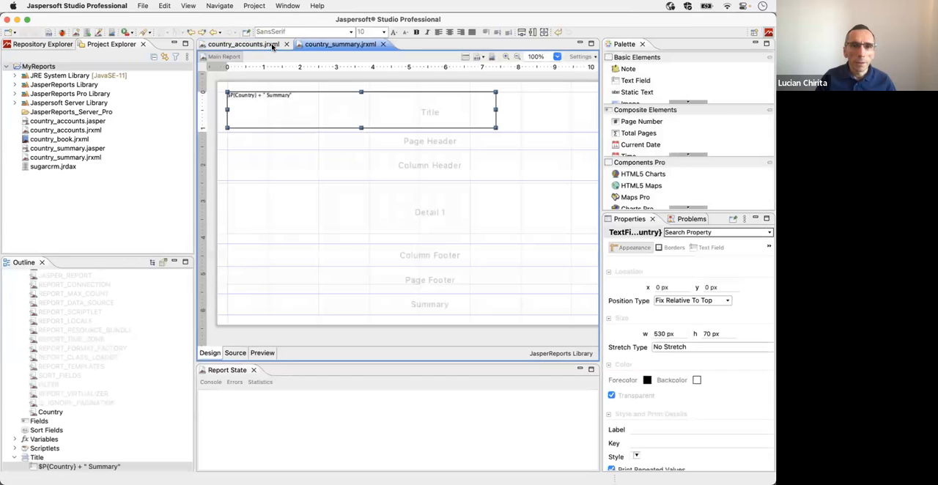
click(286, 45)
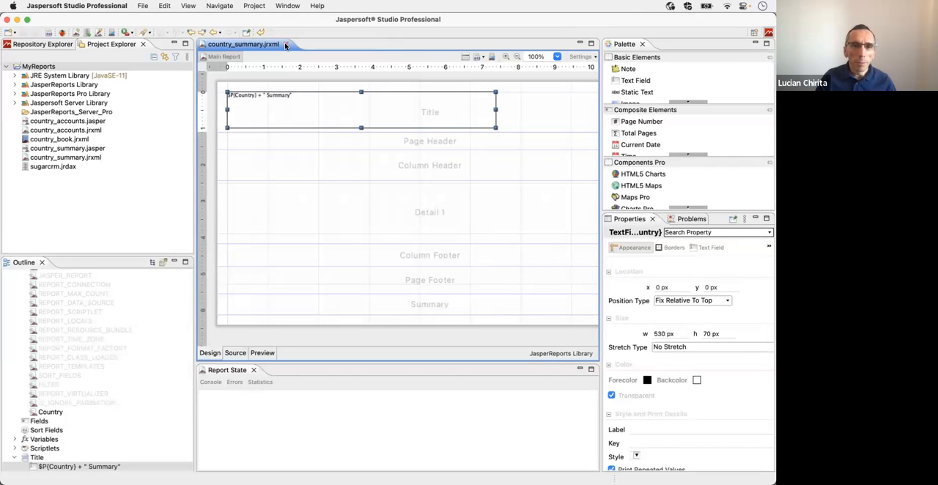
click(285, 45)
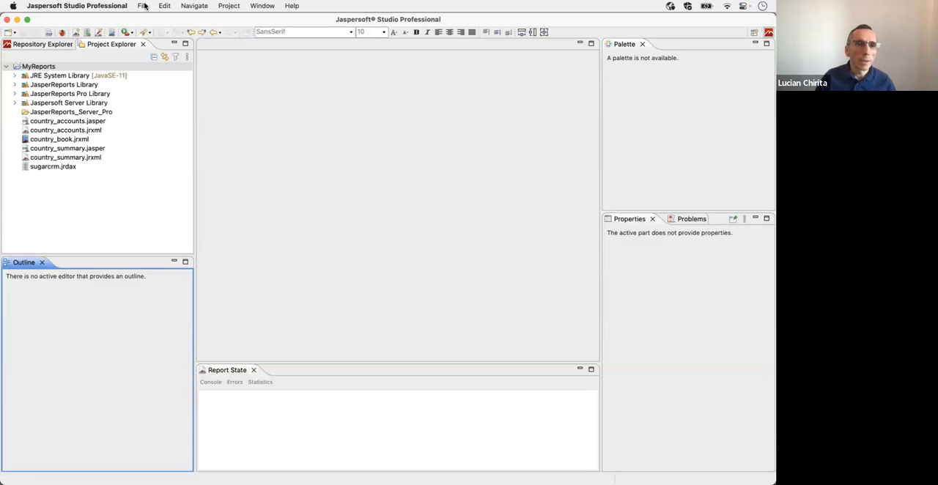
Step: Start a new Jasper Report in the MyReports project based on the Simple Blue template
click(37, 67)
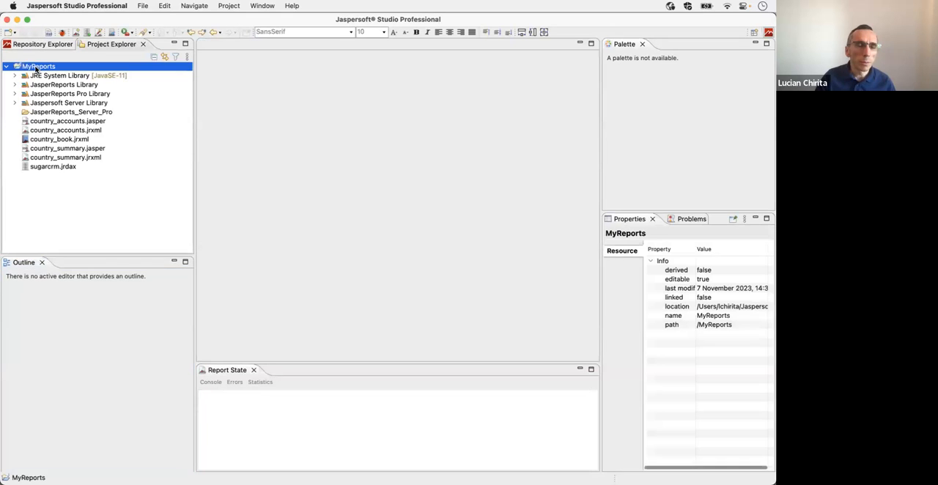
right_click(37, 68)
mouse_move(58, 71)
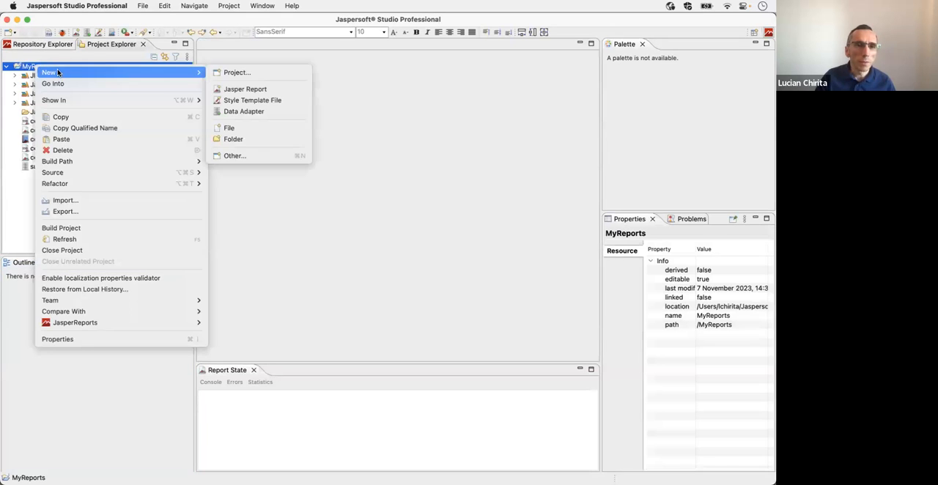
click(239, 89)
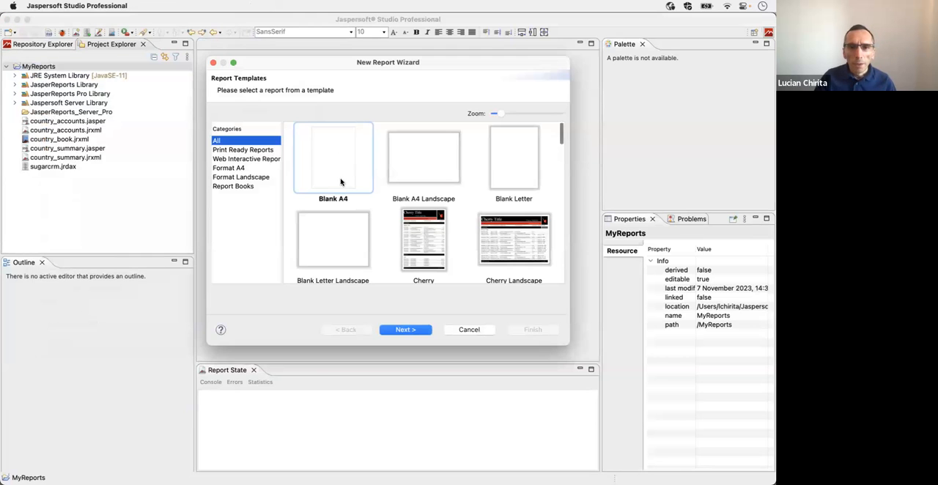
scroll(340, 176, down, 5)
scroll(340, 181, down, 3)
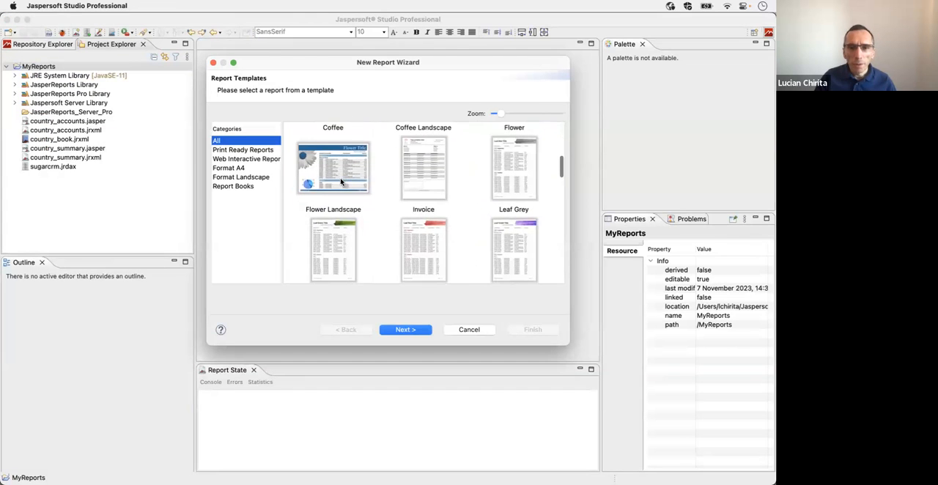
scroll(340, 181, down, 3)
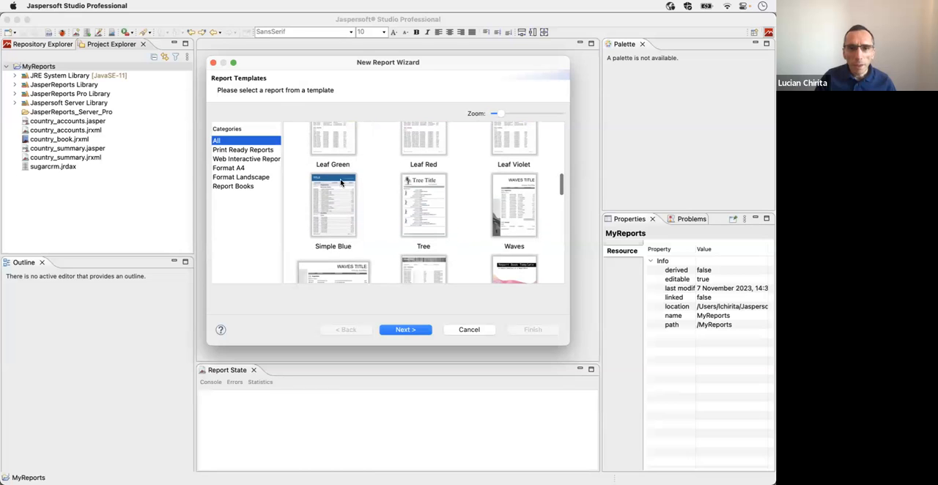
click(340, 182)
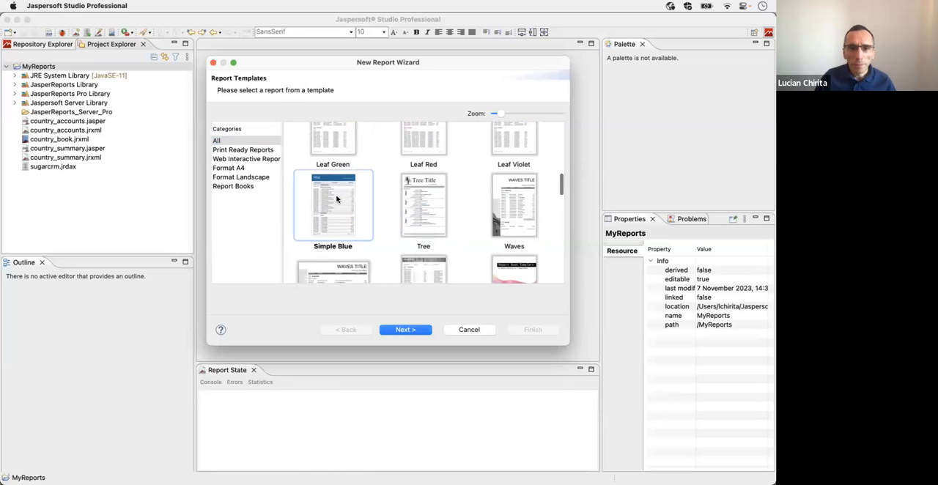
click(402, 335)
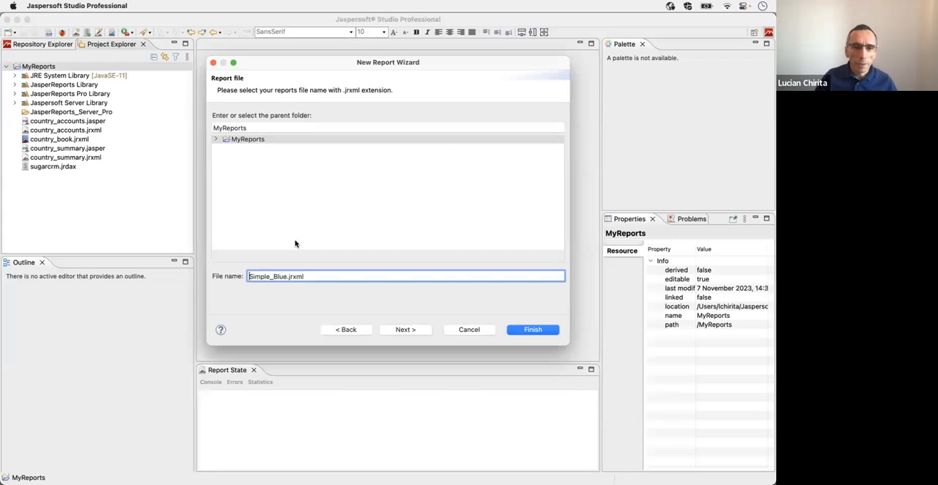
Step: Name the new report file all_accounts.jrxml and continue to its data source settings
key(super+a)
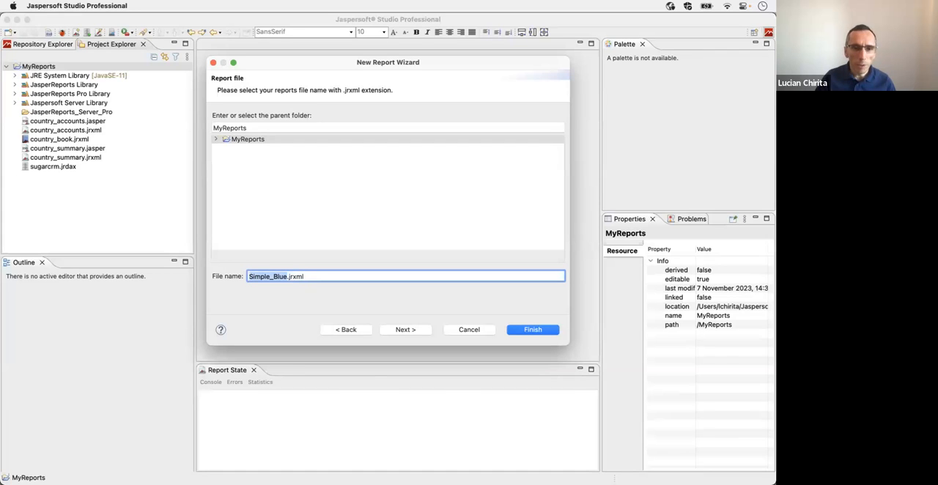
text(a)
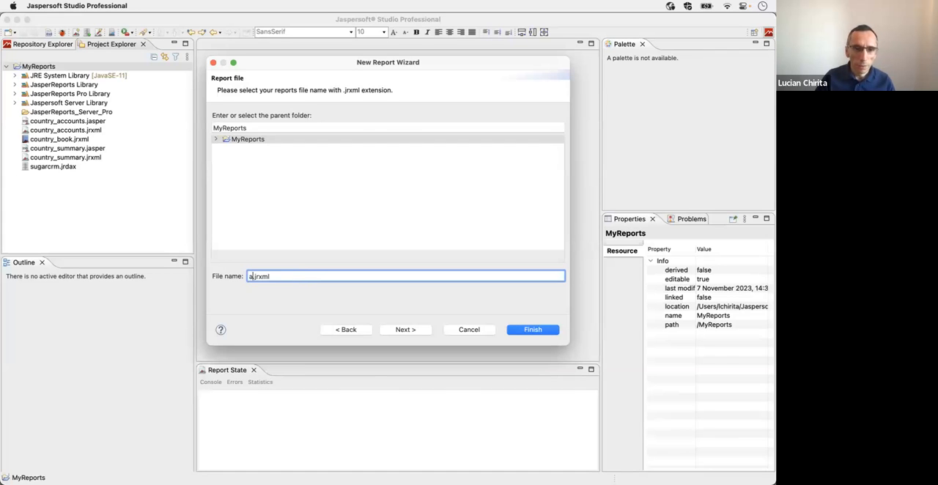
text(ll_accounts.jr)
key(BackSpace)
text(s)
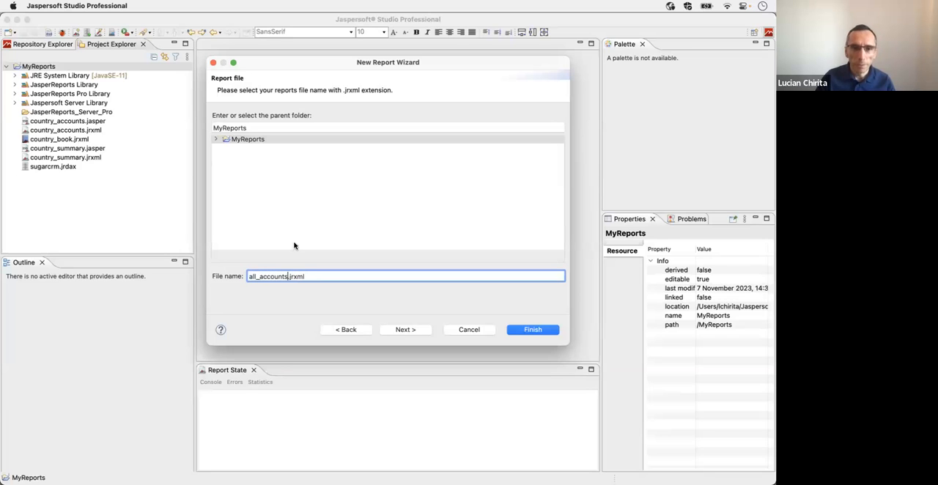
click(401, 329)
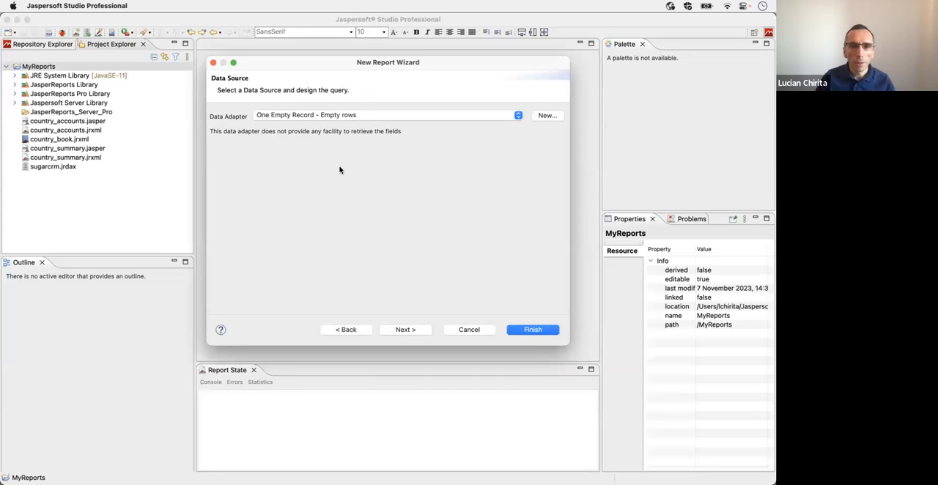
Step: Choose the sugarcrm data adapter and enter the query "select * from accounts"
click(317, 114)
click(318, 138)
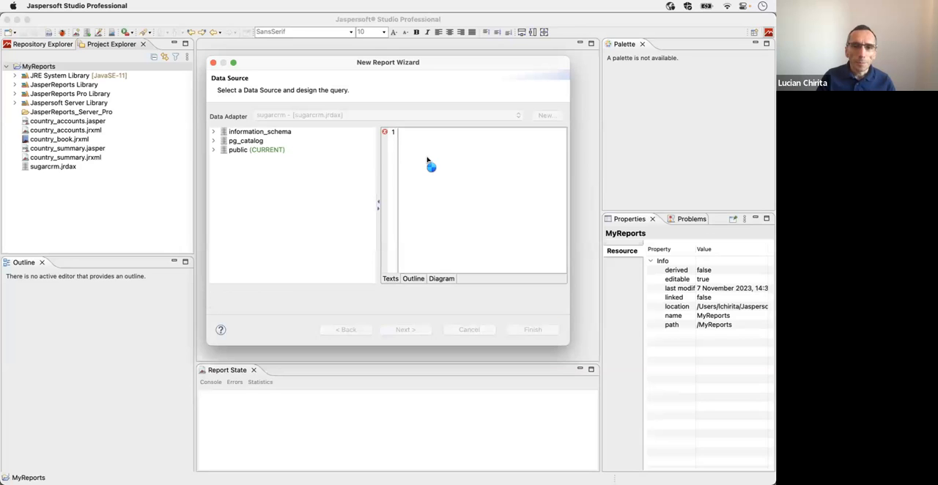
text(select)
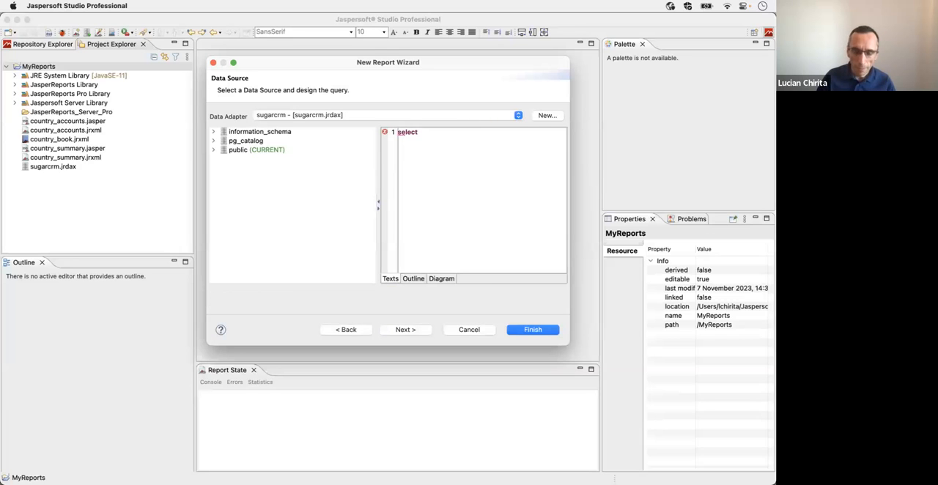
text( * from accounts)
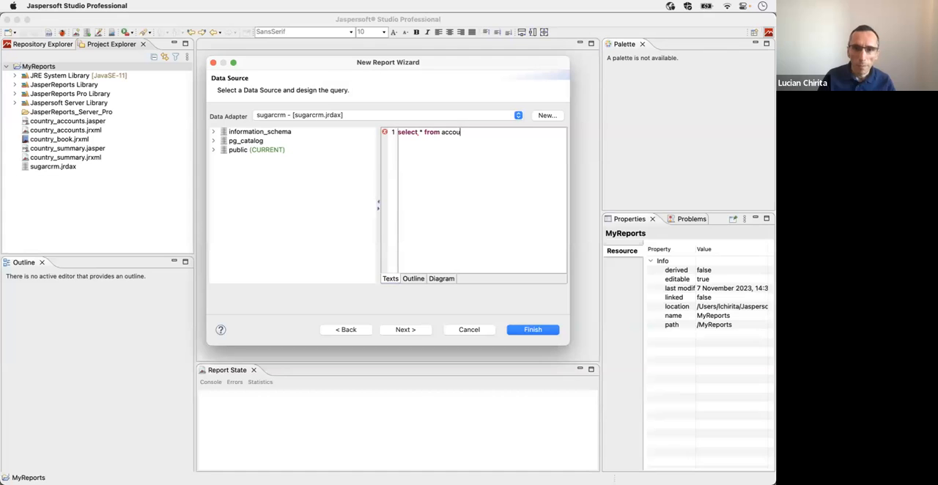
click(405, 331)
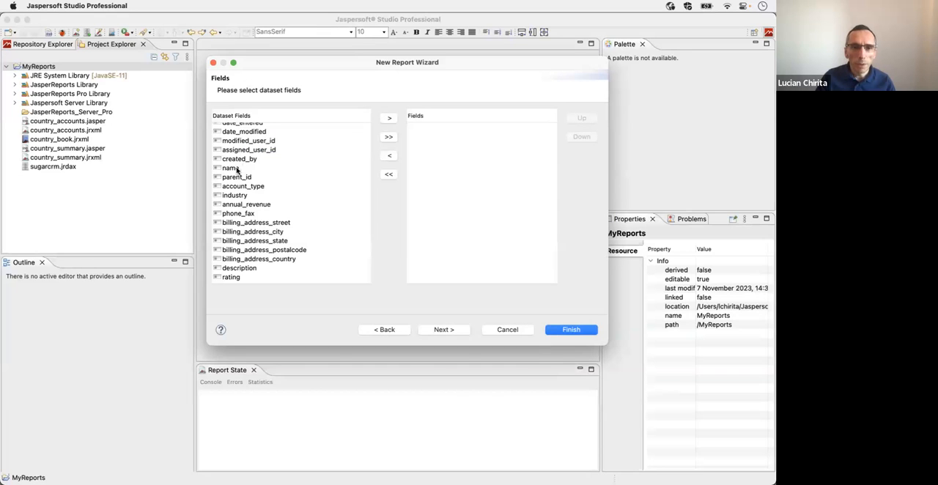
Step: Add the name, billing_address_city and billing_address_country dataset fields to the report
click(237, 169)
click(389, 118)
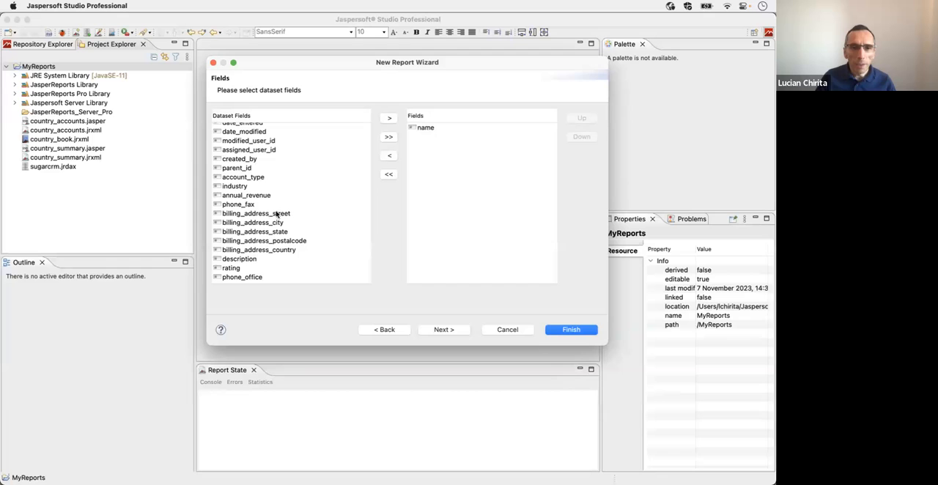
click(269, 224)
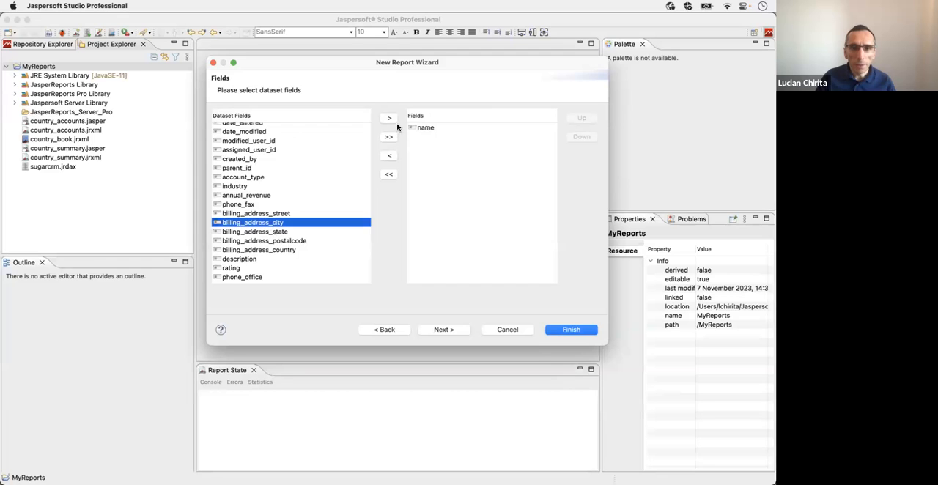
click(389, 120)
click(273, 240)
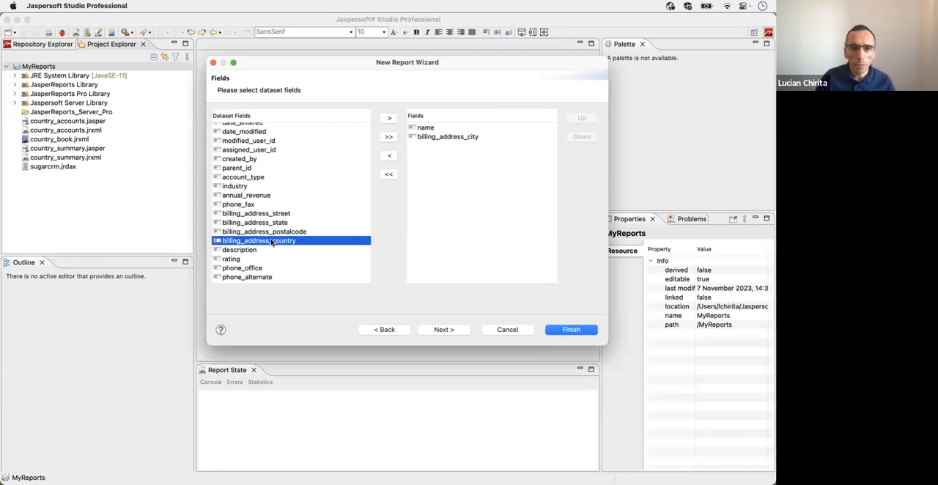
click(390, 119)
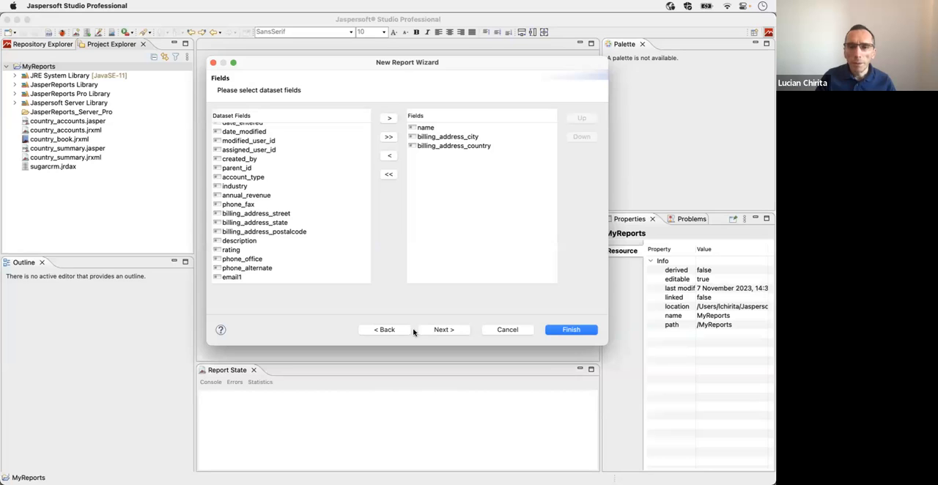
Step: Go back to the report query and add the line "order by billing_address_country" after the select statement
click(384, 329)
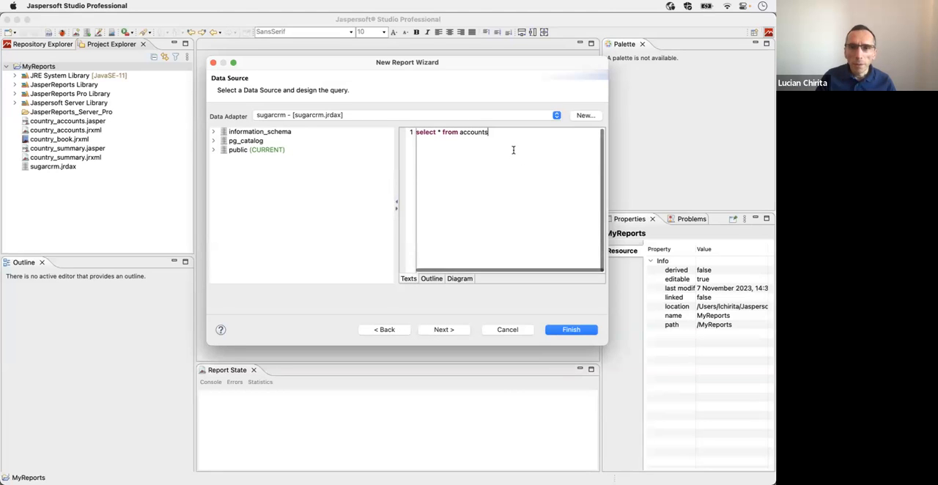
text(order by billing_address_country)
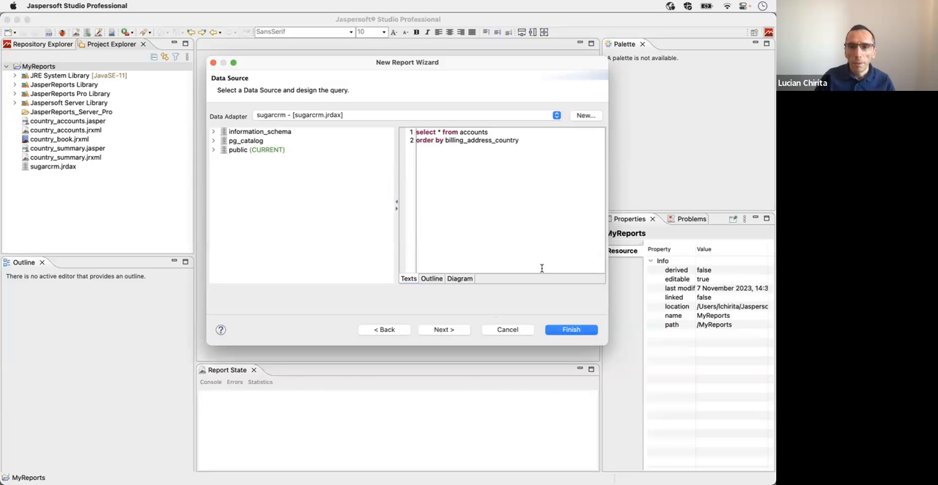
click(444, 330)
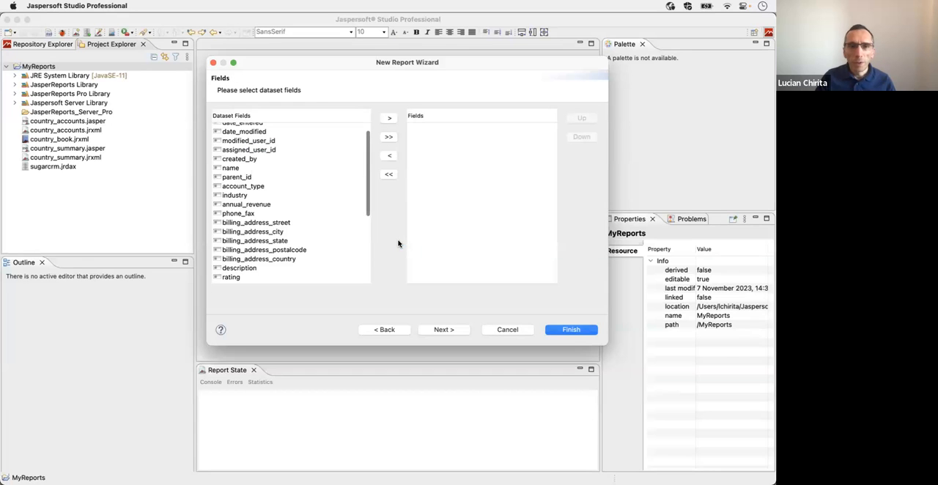
Step: Select name, billing_address_city and billing_address_country as the report's fields for the sorted query
click(251, 168)
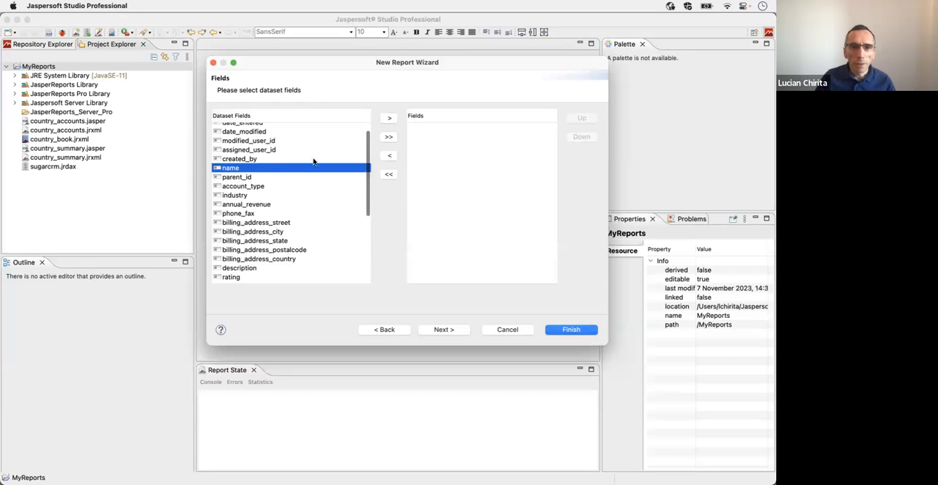
click(389, 119)
click(280, 223)
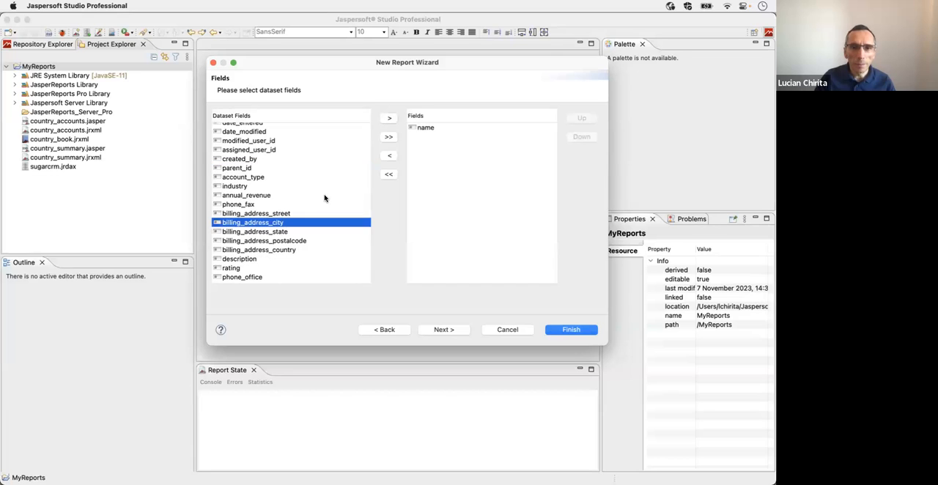
click(389, 119)
click(275, 242)
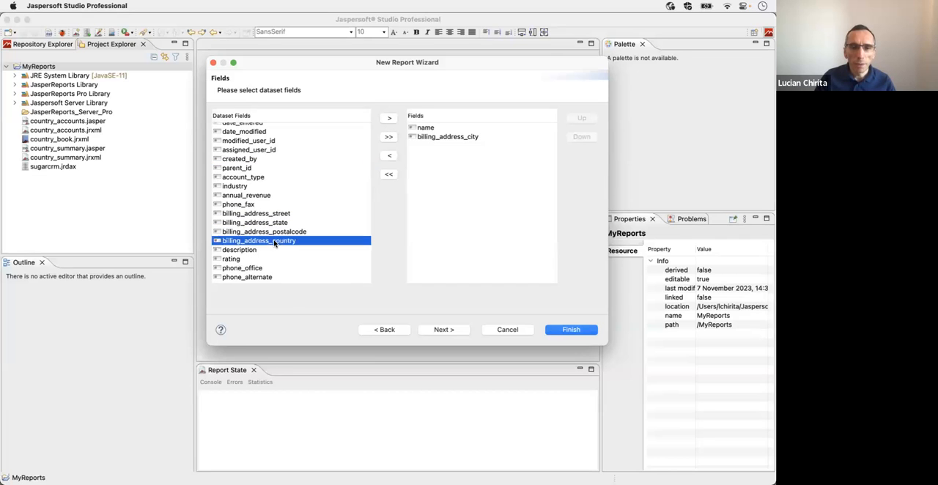
click(386, 121)
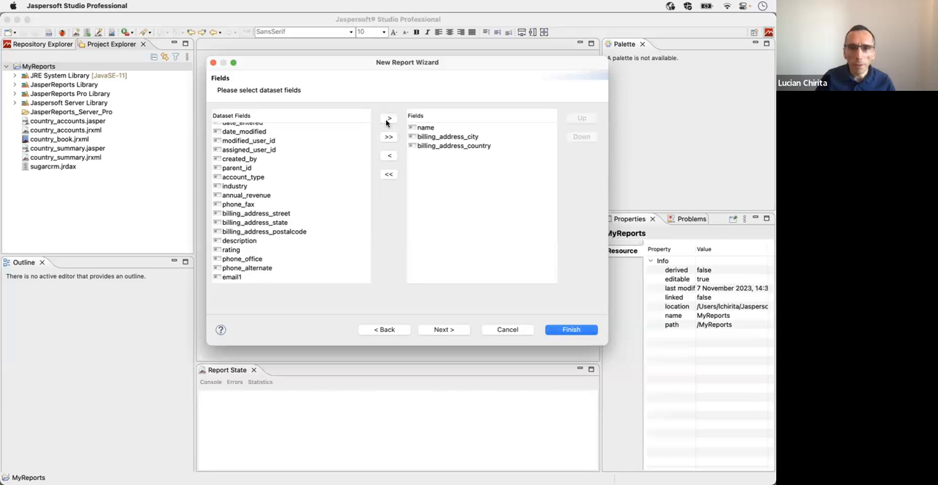
Step: Group the new report by the billing_address_country field
click(442, 329)
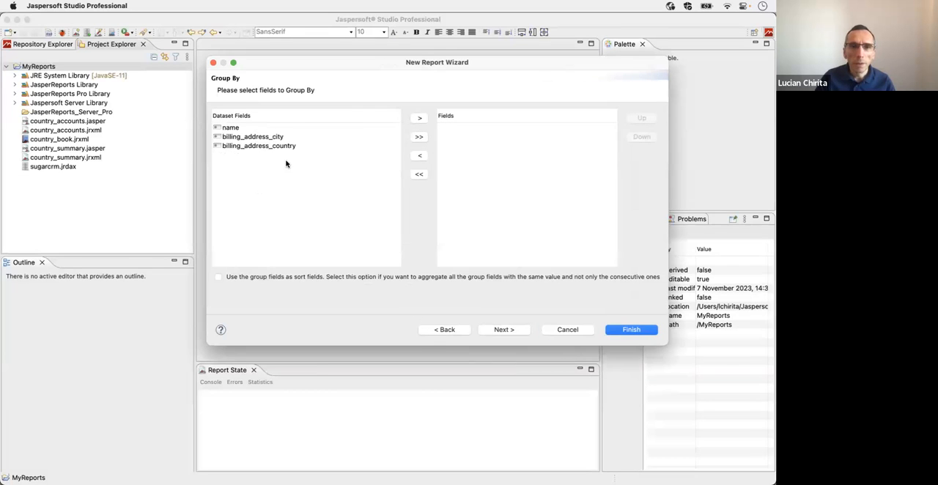
click(274, 148)
click(419, 119)
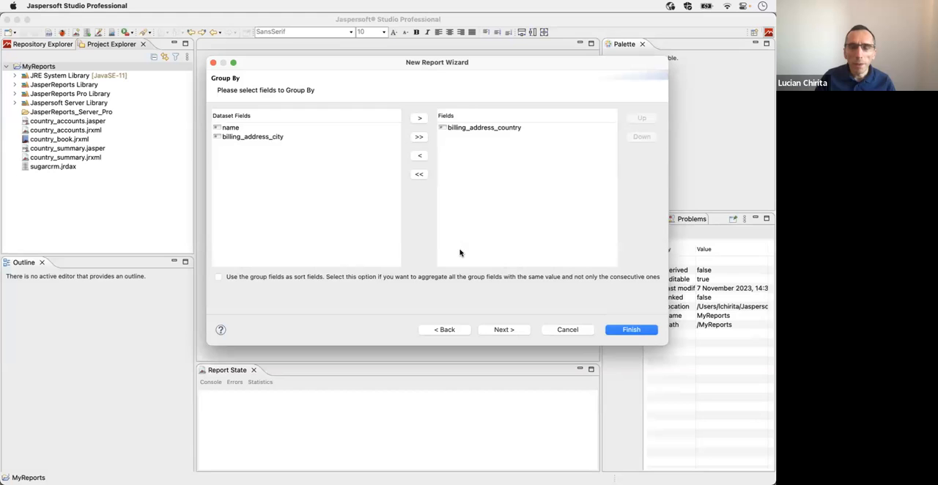
Step: Finish the wizard to generate the all_accounts report, and run its preview
click(501, 331)
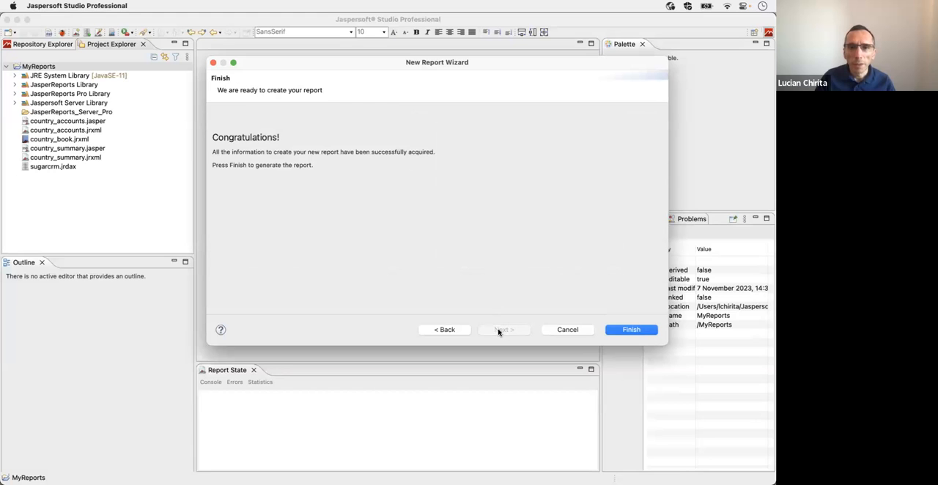
click(628, 331)
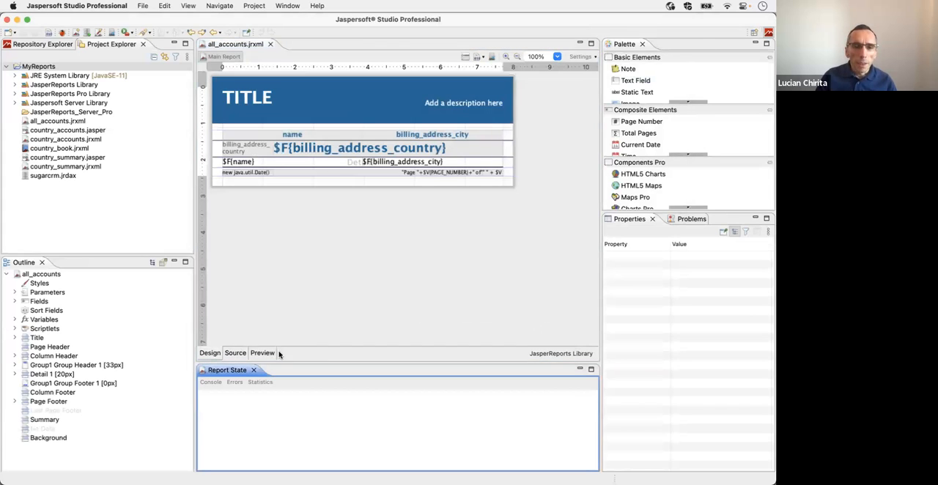
click(261, 353)
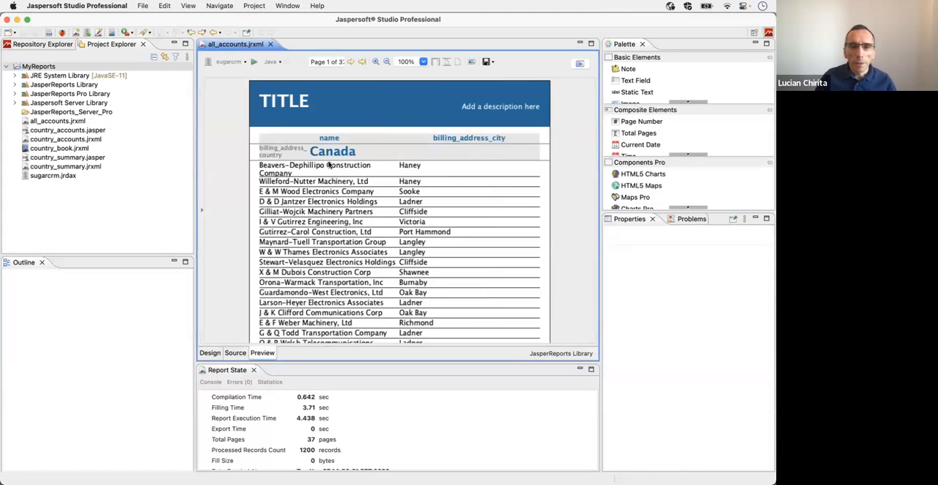
Step: Page forward through the preview to page 7 and examine where the Mexico group begins relative to the Canada records
click(350, 62)
click(350, 62)
click(350, 62)
click(350, 62)
click(350, 62)
click(350, 62)
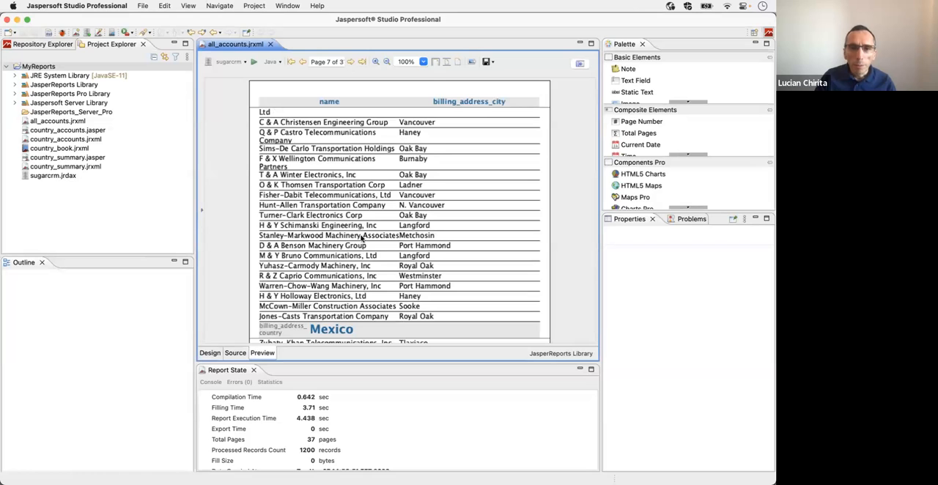
scroll(356, 233, down, 5)
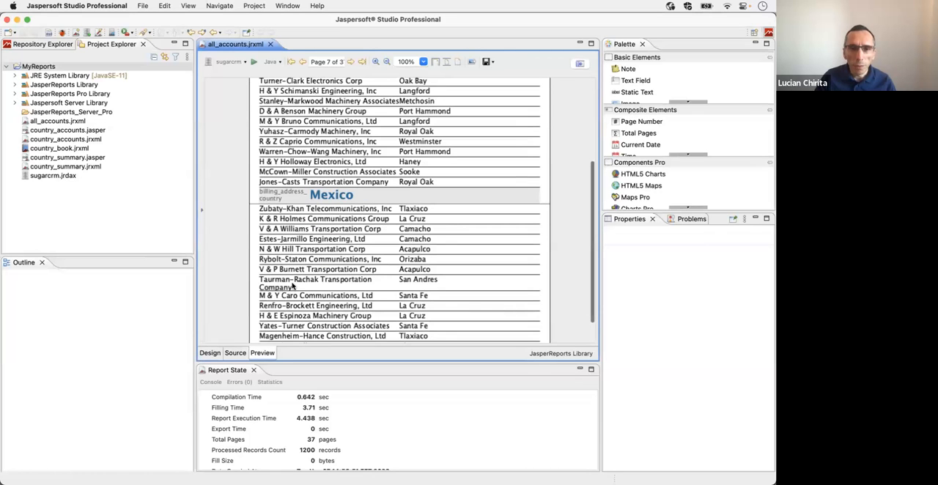
Step: Return to the report design and set the country group, Group1, to start on a new page
click(209, 353)
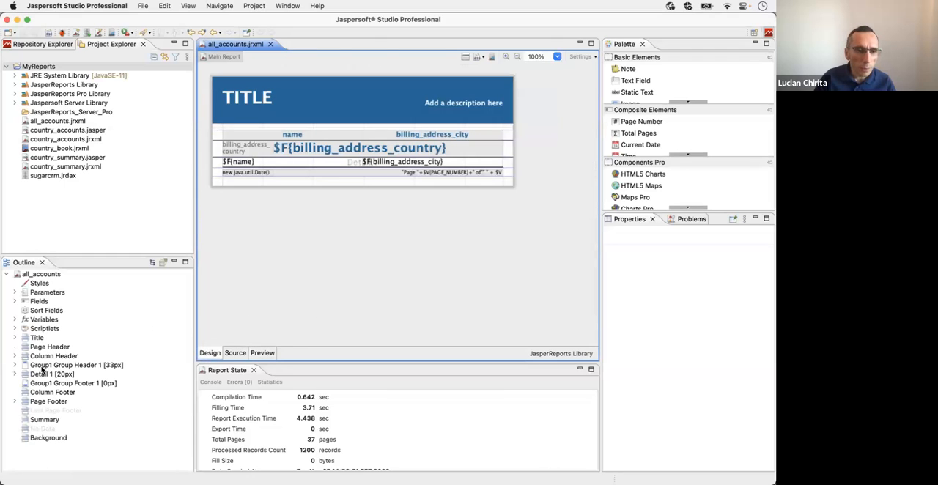
click(101, 366)
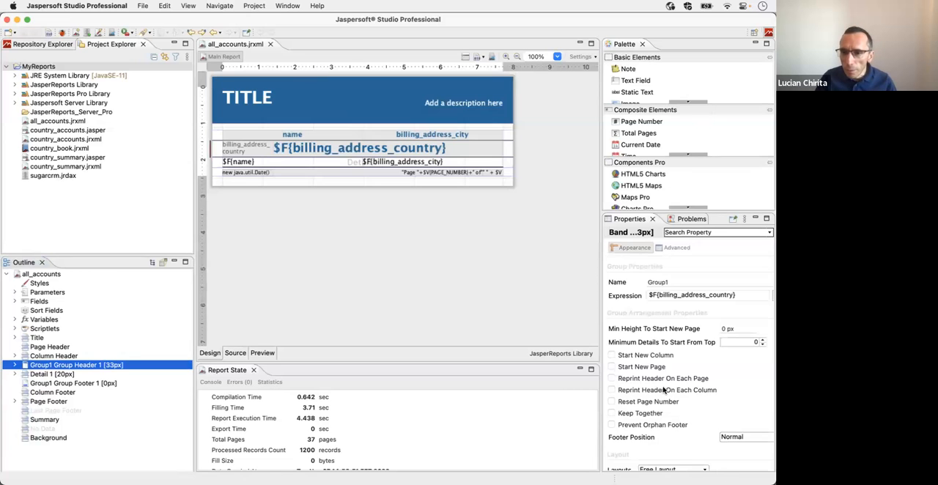
click(612, 367)
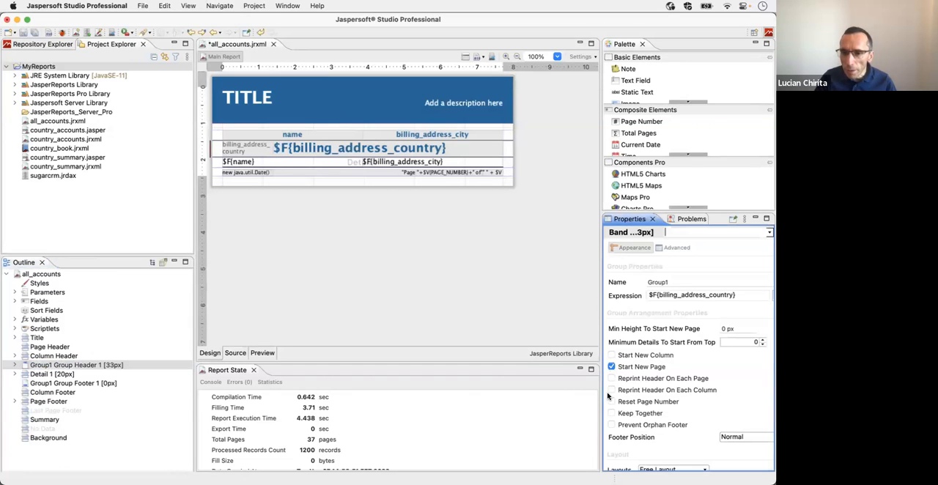
Step: Preview the report again, check the page break before the Mexico group on page 8, and return to the first page
click(263, 353)
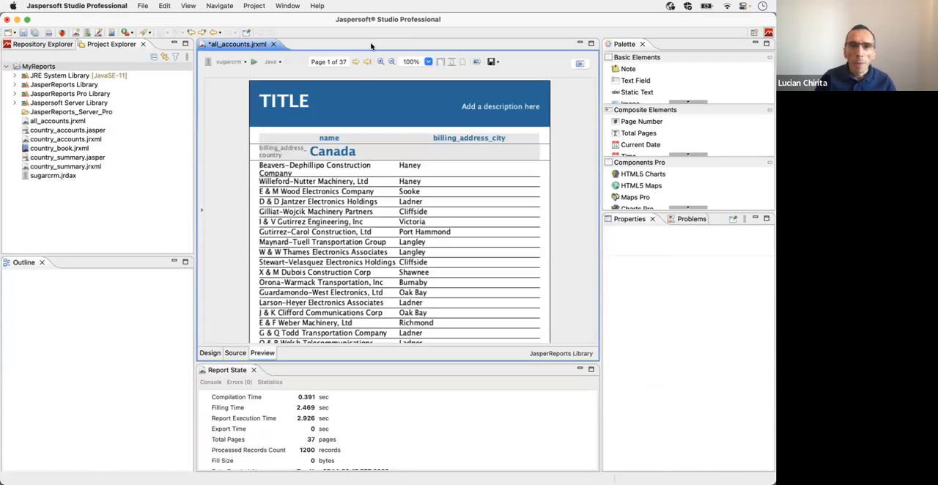
click(355, 62)
click(354, 62)
click(354, 62)
click(355, 62)
click(355, 62)
click(355, 62)
click(355, 62)
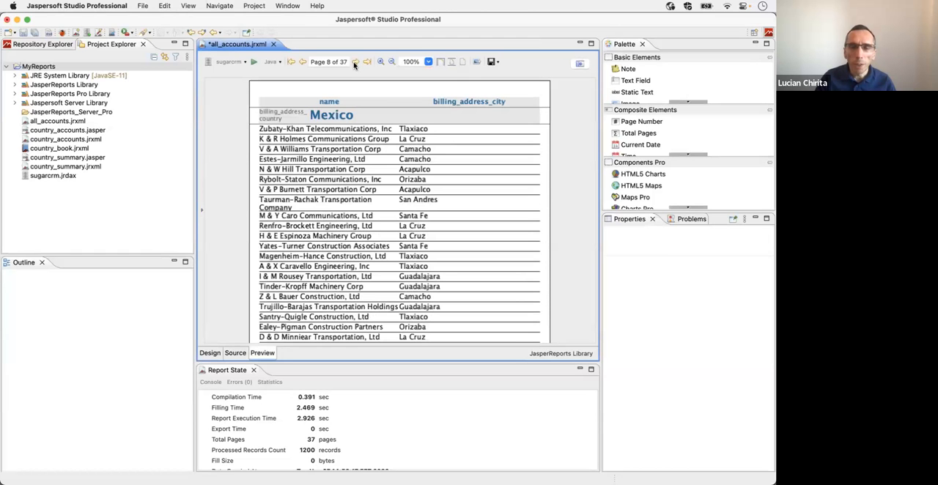
click(292, 63)
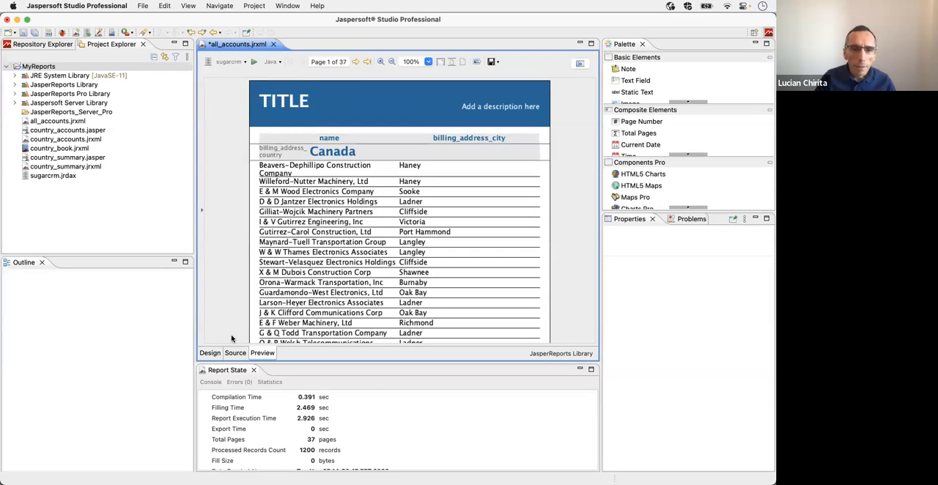
Step: In the design, delete the group header's billing_address_country label and extend the country field to the left margin, 555 px wide
click(210, 353)
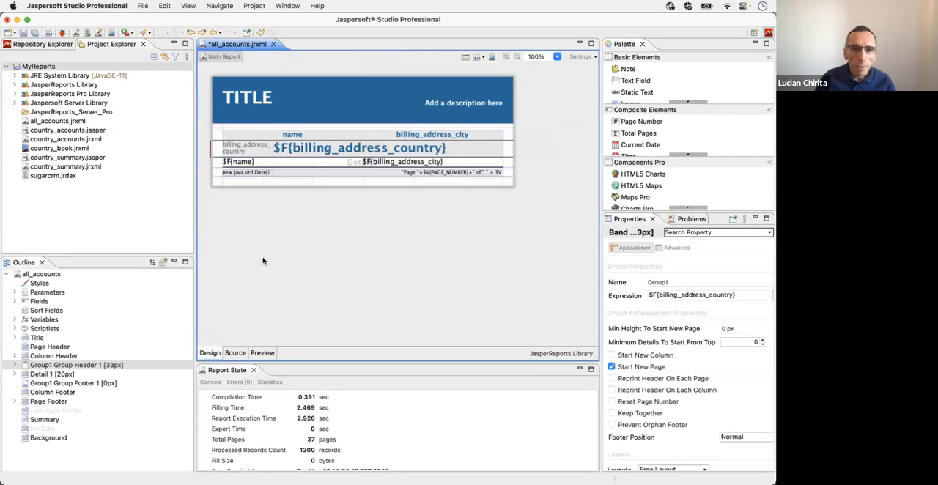
click(246, 152)
key(Delete)
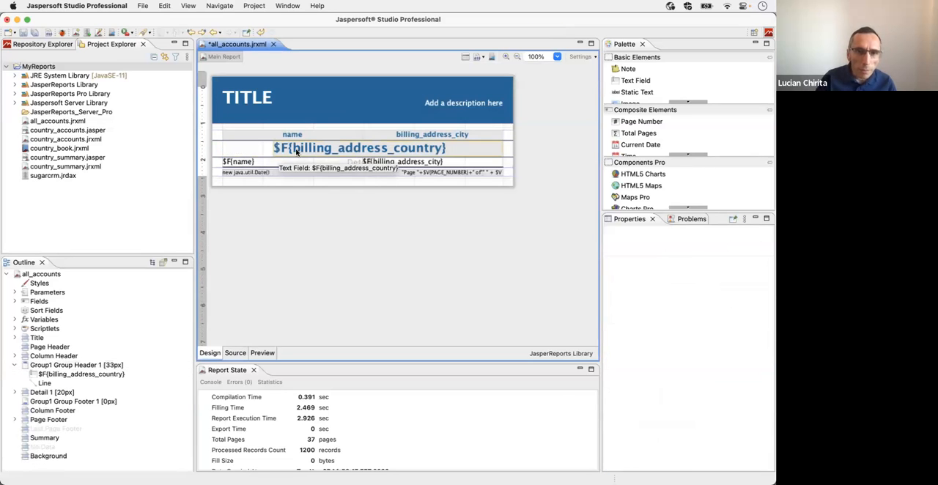
click(277, 149)
drag(273, 149, 221, 148)
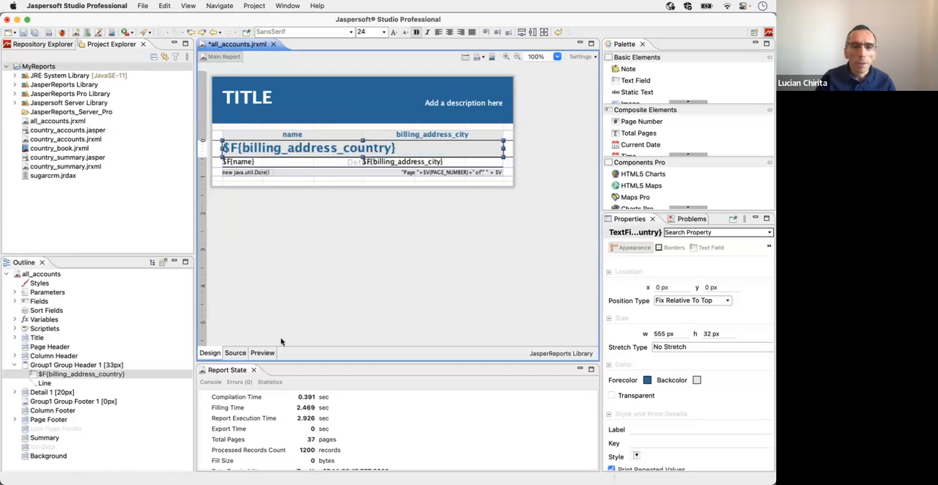
Step: Preview the revised group header and examine the footer page numbering on page 1 and on Mexico's first page, page 8
click(262, 353)
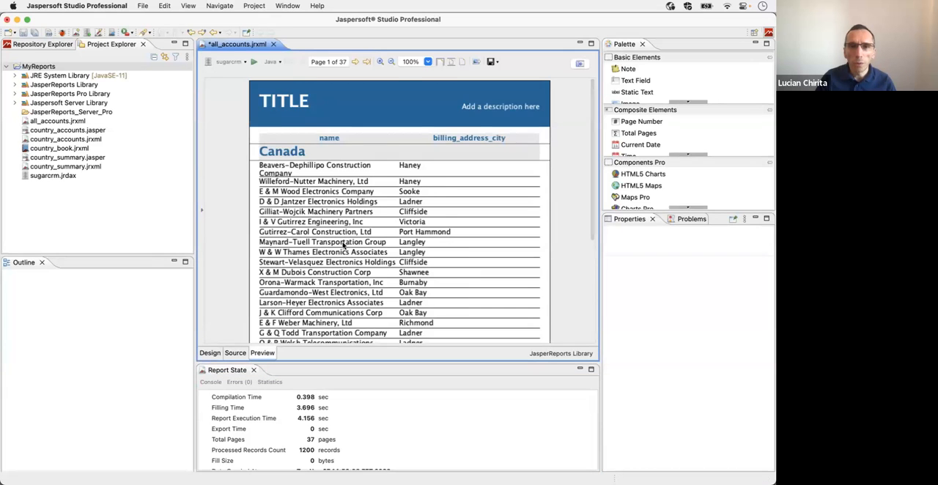
scroll(506, 322, down, 5)
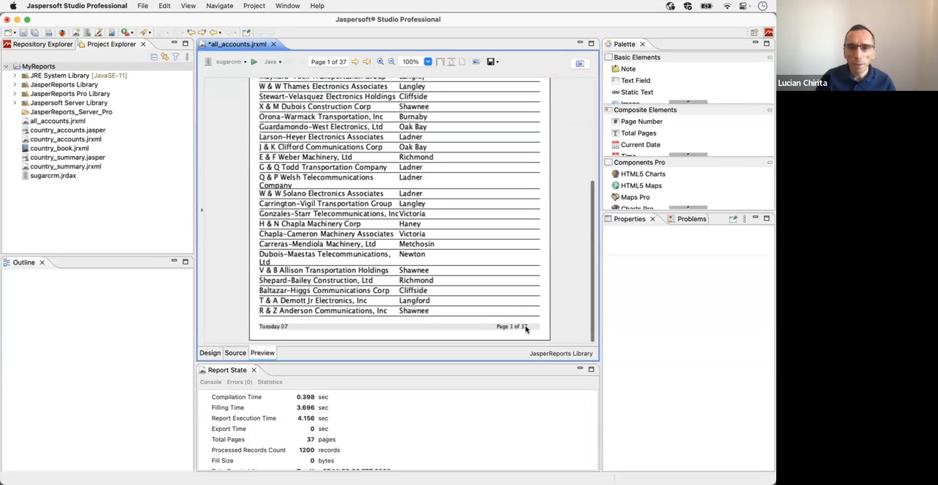
scroll(475, 287, up, 5)
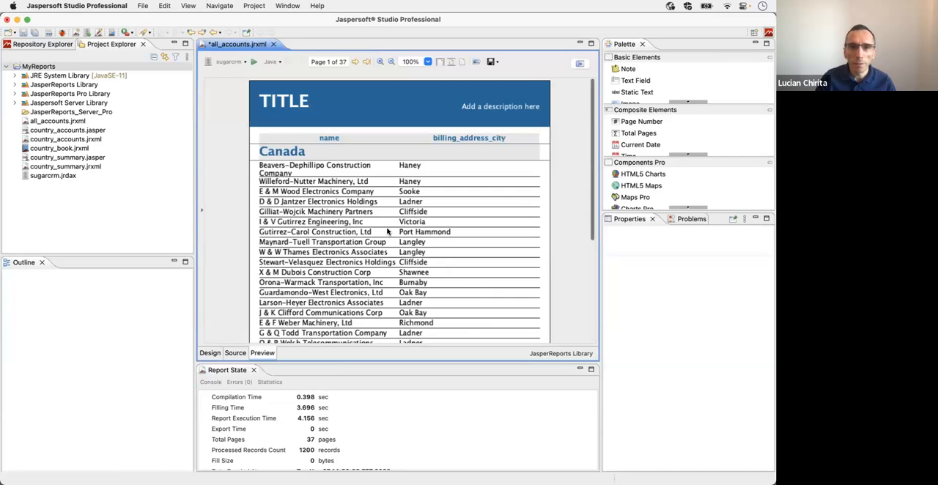
click(354, 62)
click(355, 62)
click(355, 62)
click(355, 62)
click(355, 62)
click(355, 62)
click(354, 61)
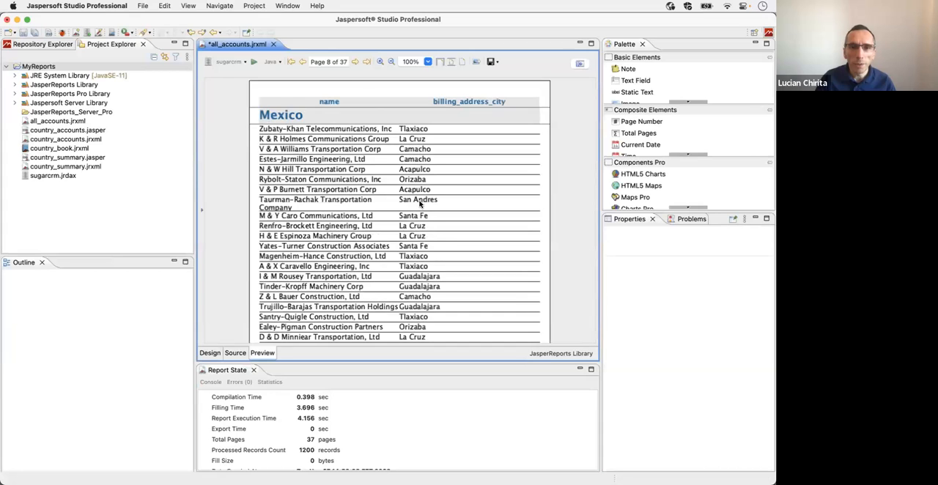
scroll(513, 303, down, 5)
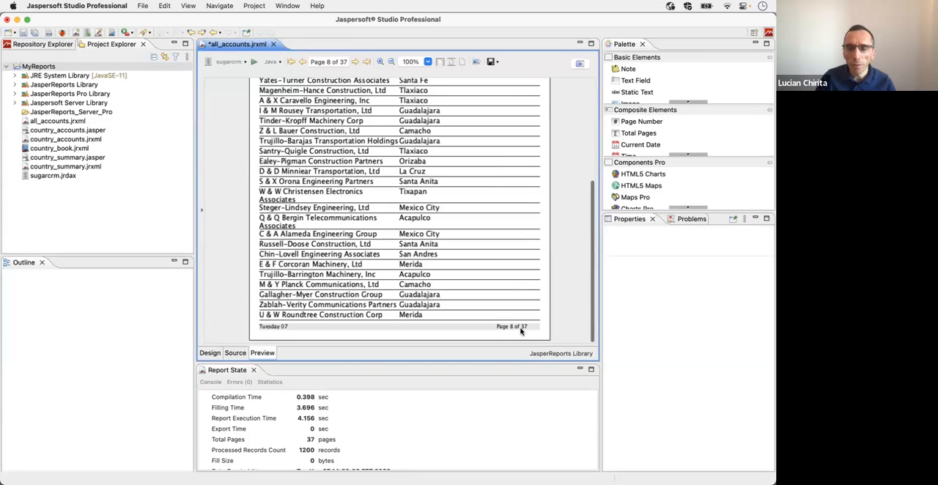
scroll(428, 239, up, 5)
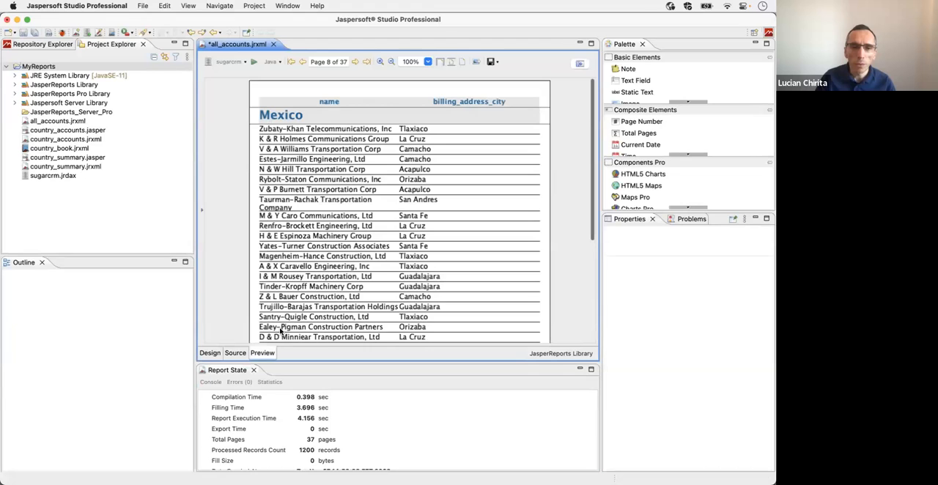
Step: Return to the design and enable Reset Page Number for the country group, Group1
click(209, 354)
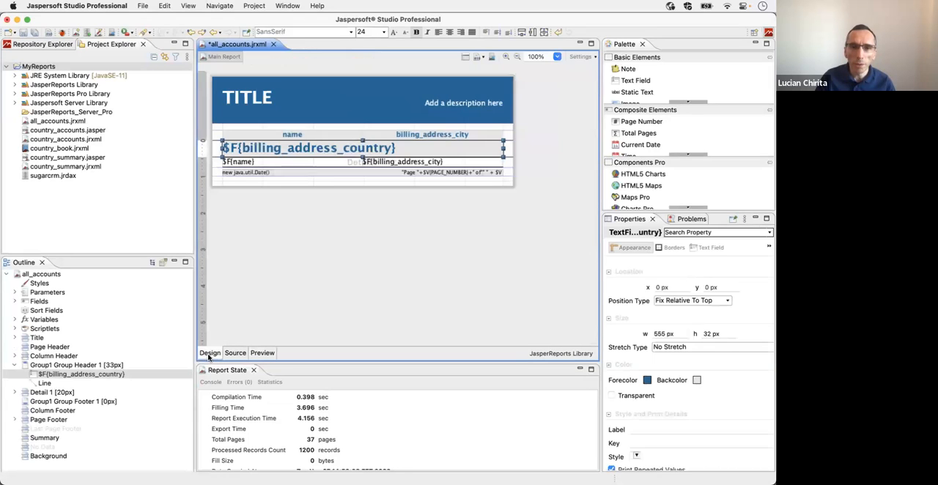
click(53, 366)
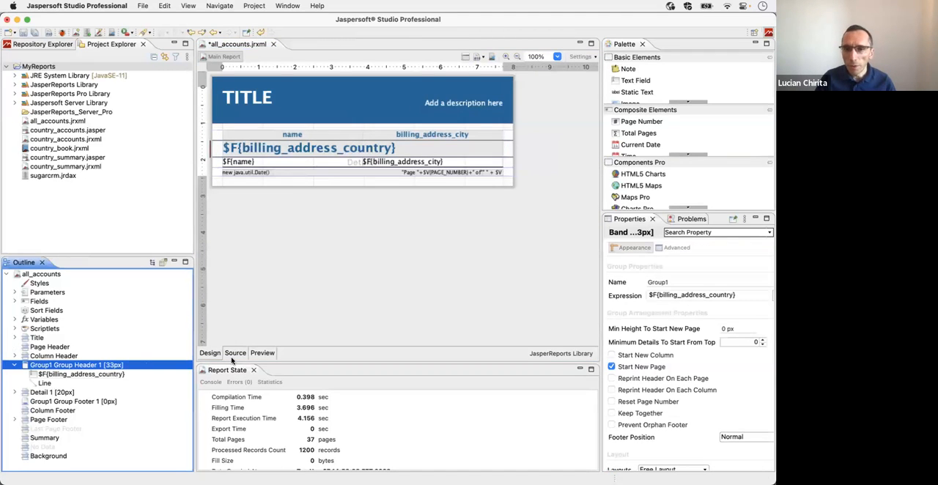
click(612, 403)
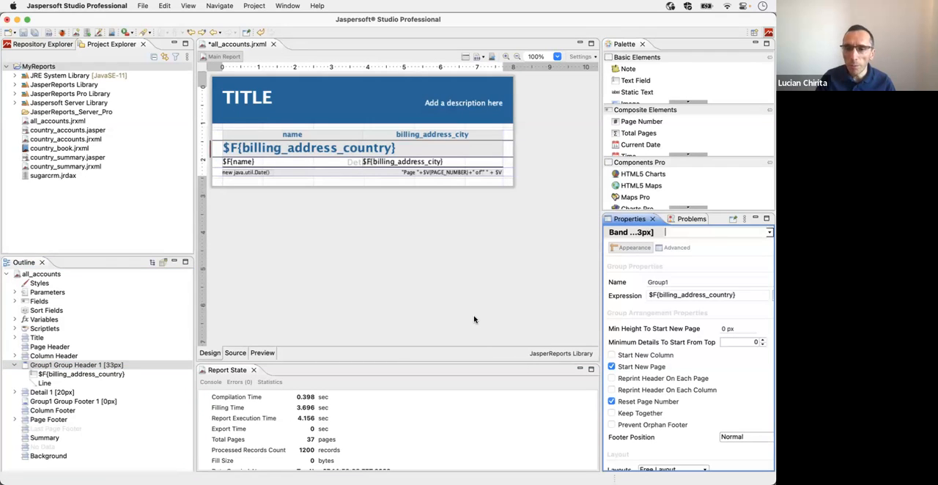
Step: Set the Evaluation Time of the page footer's total-pages text field to [Group] Group1
click(493, 173)
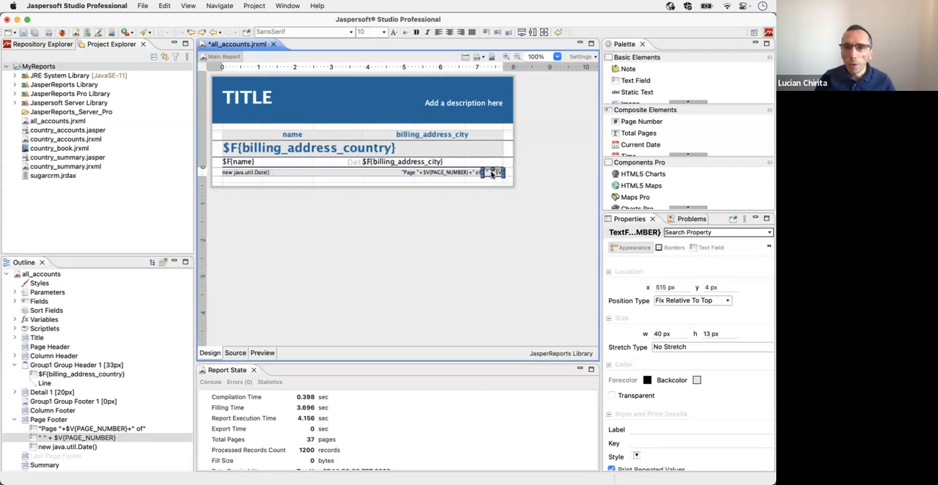
click(715, 93)
click(696, 248)
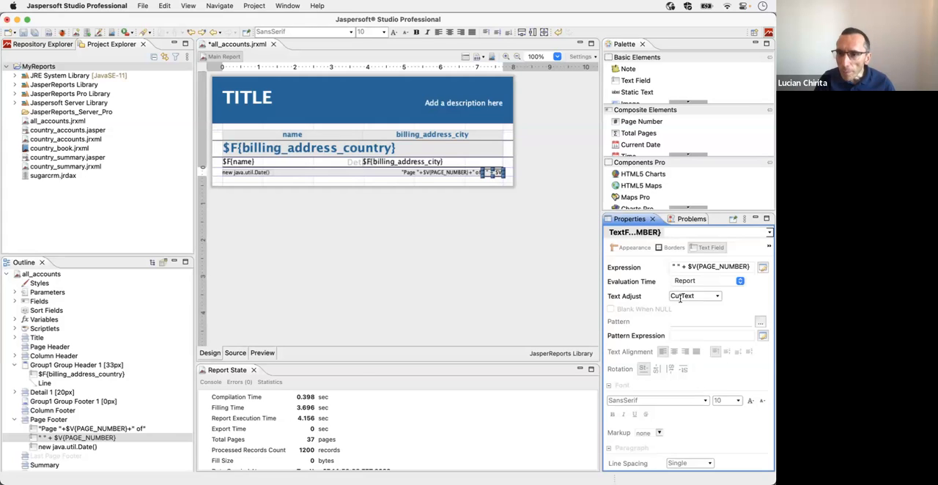
click(740, 282)
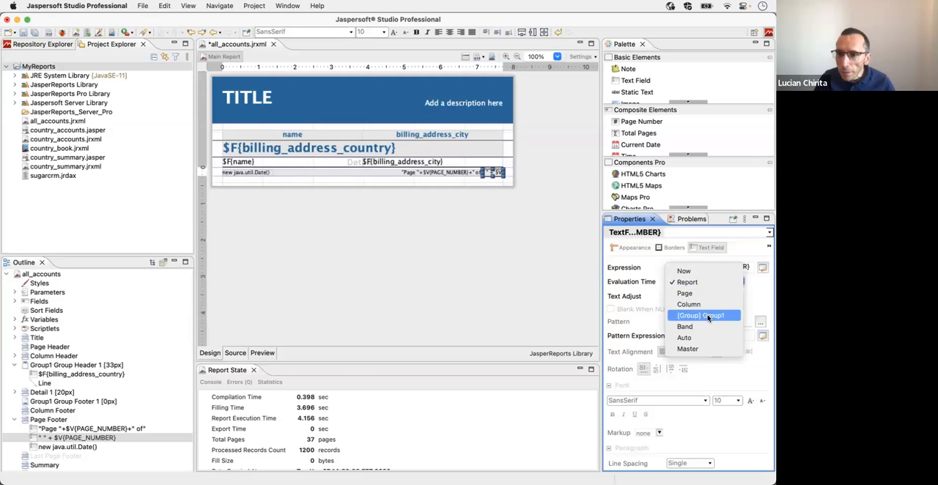
click(708, 317)
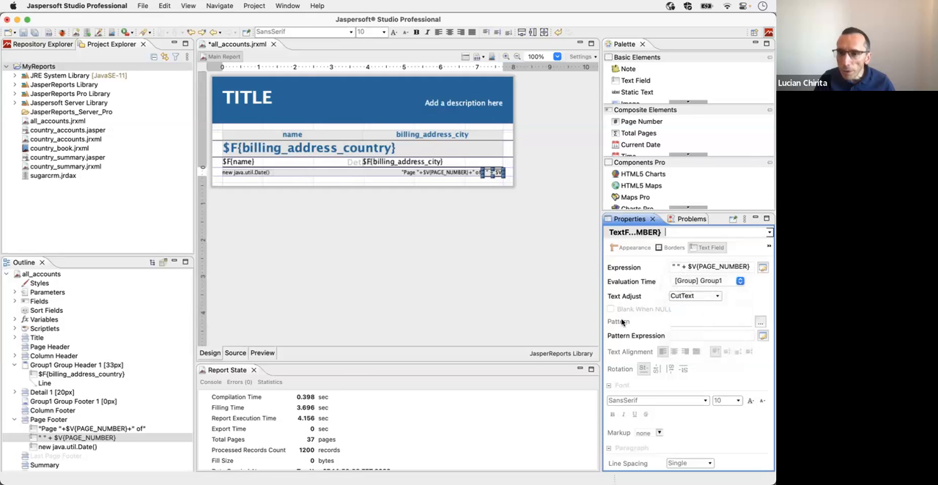
Step: Preview the report and check the footer page numbering on the first pages of the Canada, Mexico and USA groups
click(263, 353)
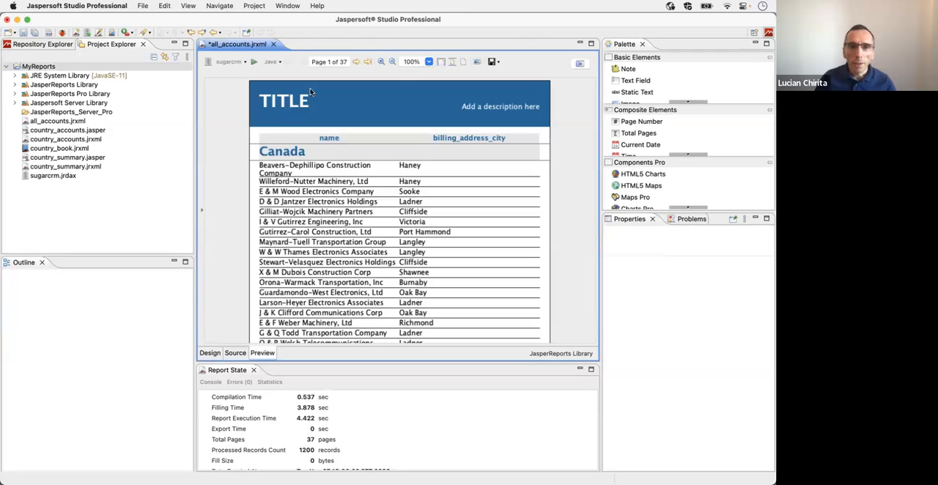
scroll(350, 213, down, 5)
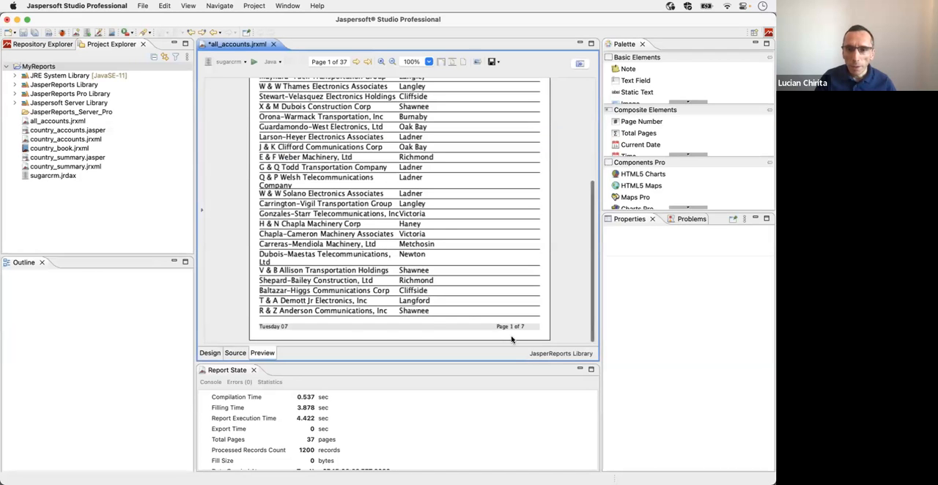
scroll(326, 114, up, 5)
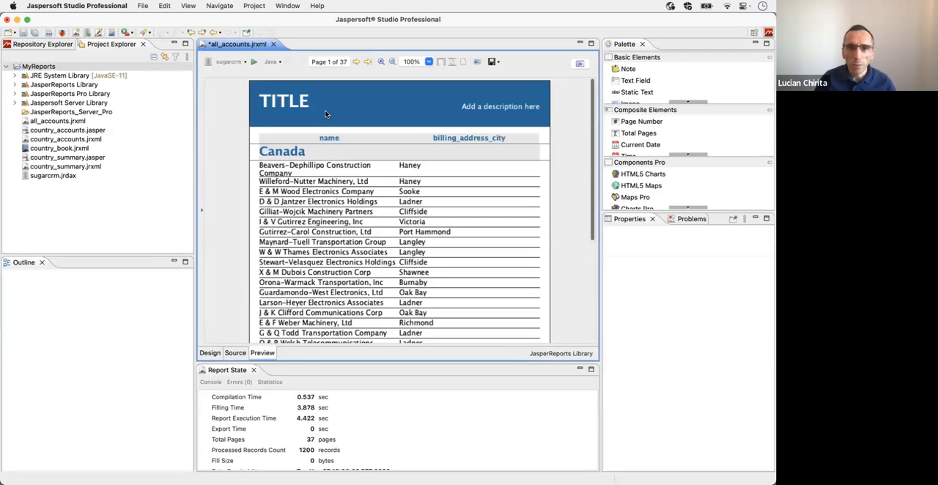
click(355, 62)
click(355, 61)
click(355, 62)
click(355, 62)
click(355, 62)
click(356, 61)
click(355, 62)
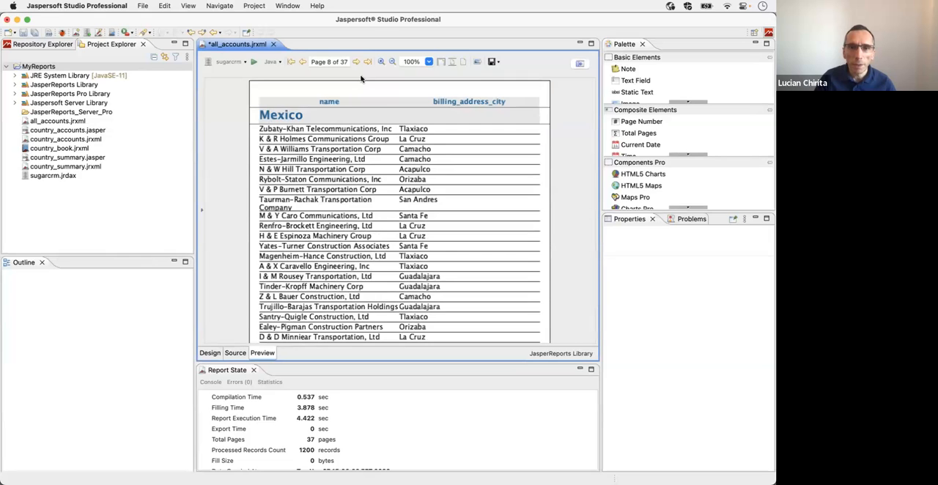
scroll(383, 167, down, 5)
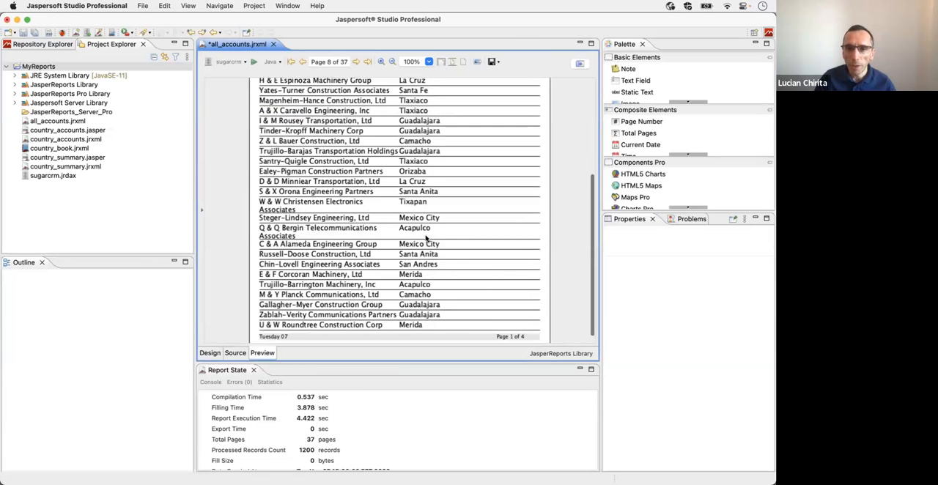
scroll(389, 191, up, 5)
click(355, 62)
click(355, 61)
click(355, 61)
click(355, 61)
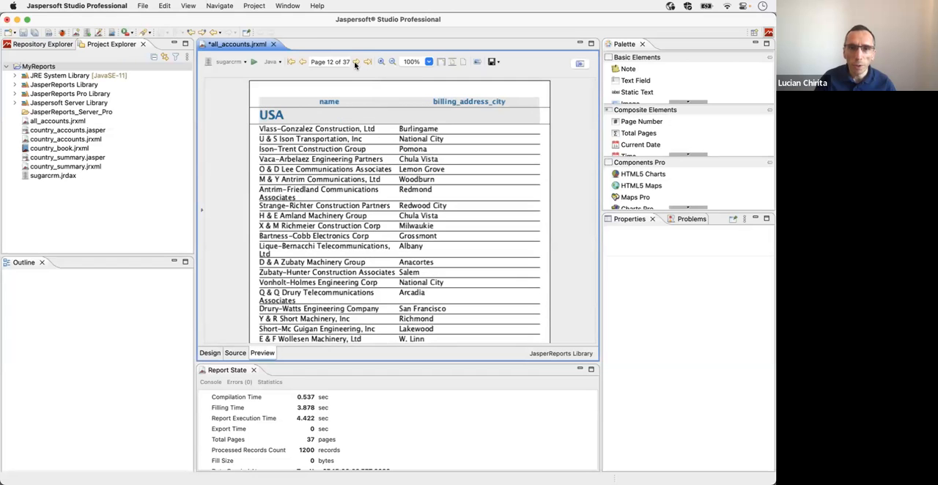
scroll(484, 260, down, 5)
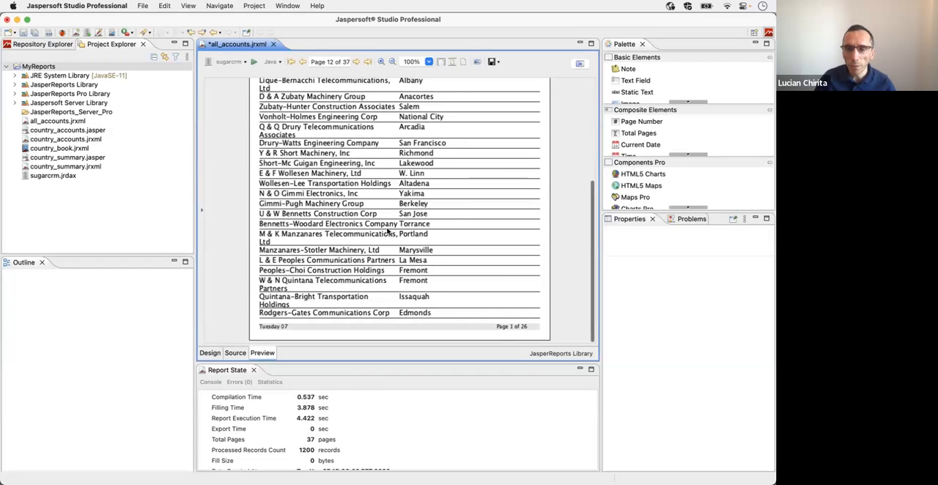
scroll(366, 233, up, 5)
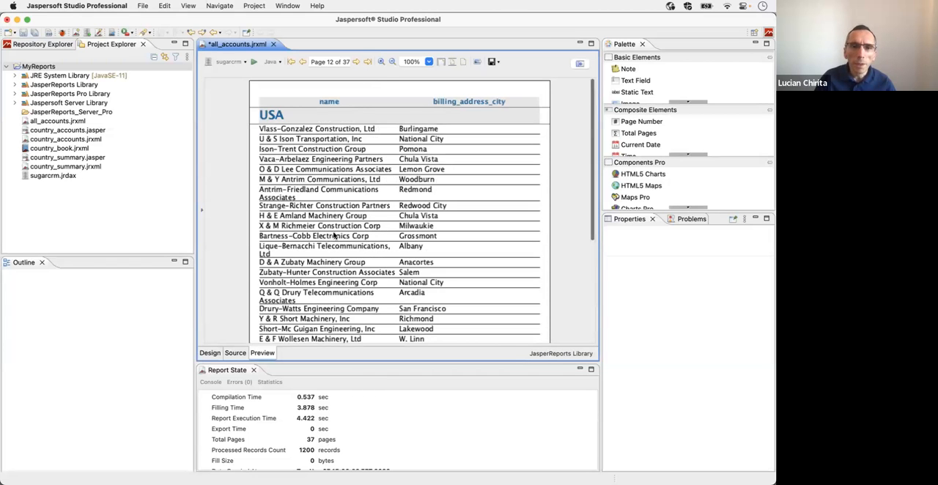
Step: Check the previewed report's group pages from the first Canada page to Mexico's first page, and return to page 1
click(290, 62)
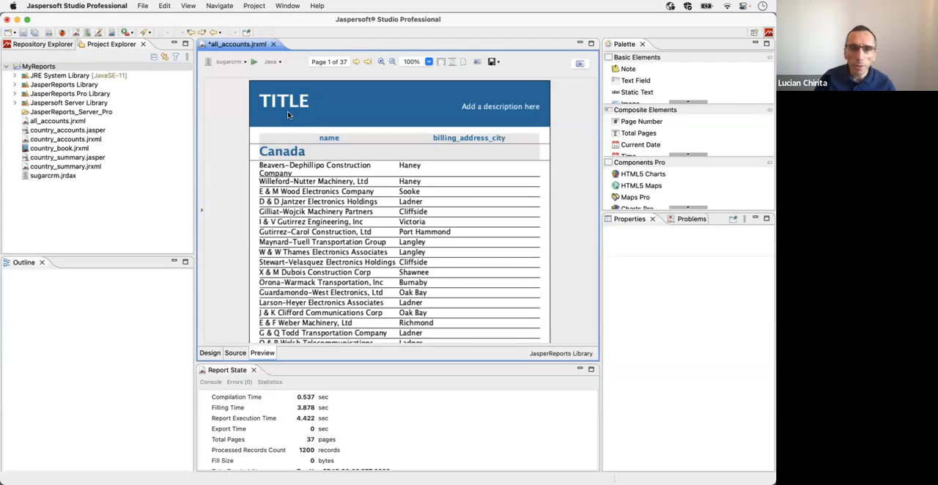
click(356, 62)
click(356, 63)
click(356, 63)
click(356, 62)
click(356, 62)
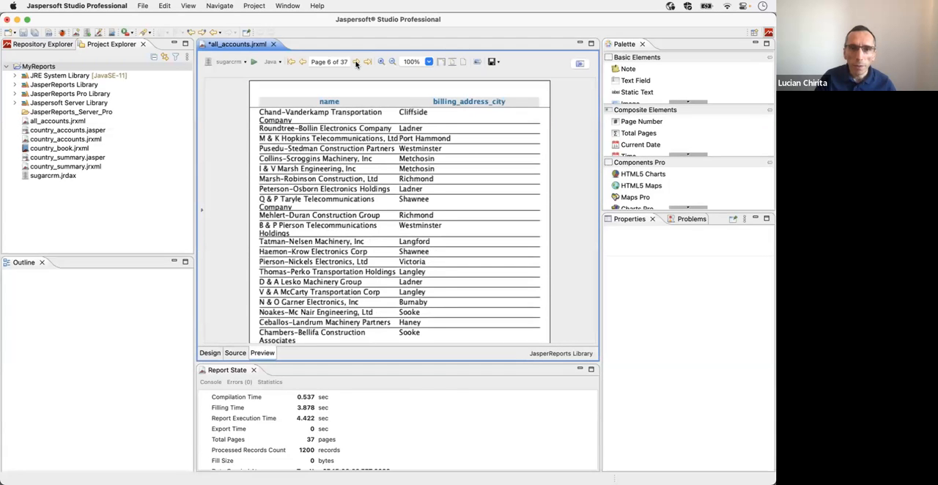
click(356, 62)
click(356, 62)
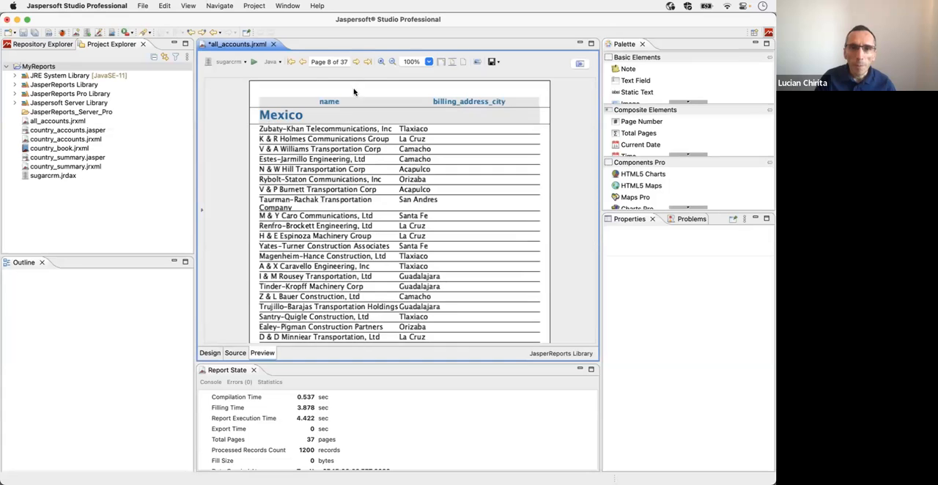
click(291, 63)
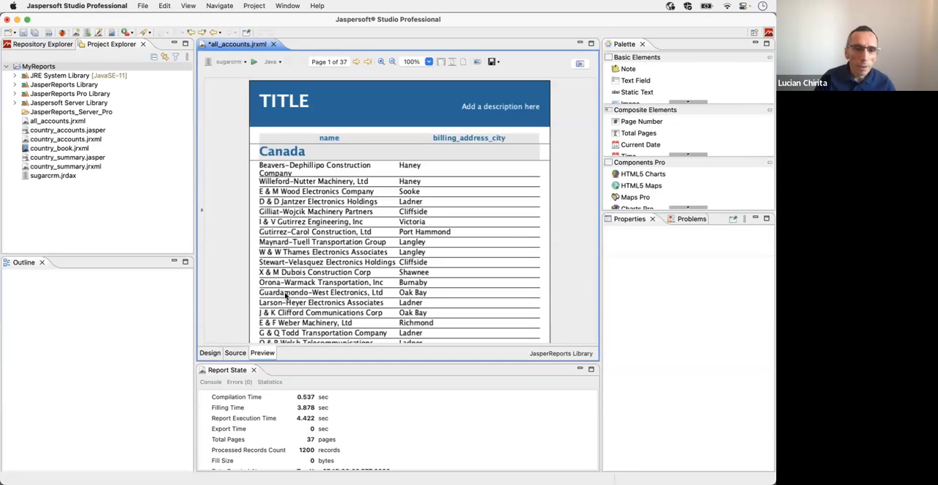
Step: Return to the report design and delete the Title band
click(210, 353)
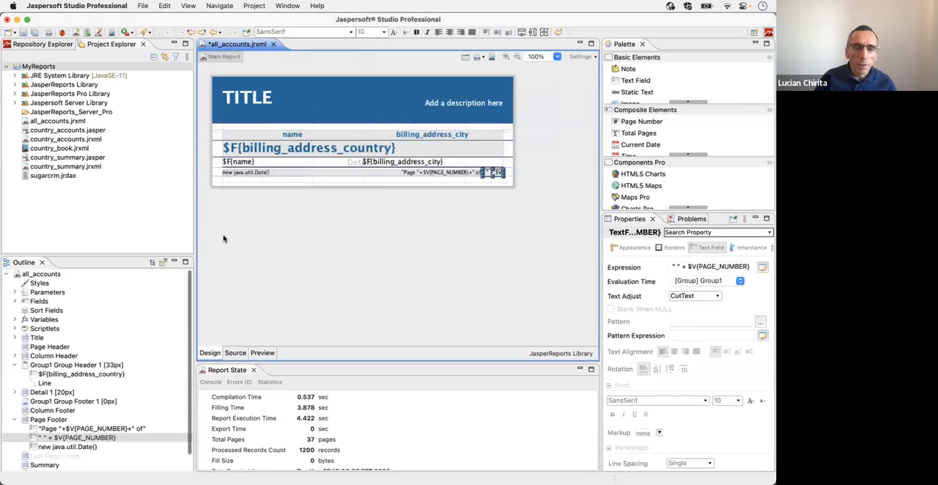
click(244, 150)
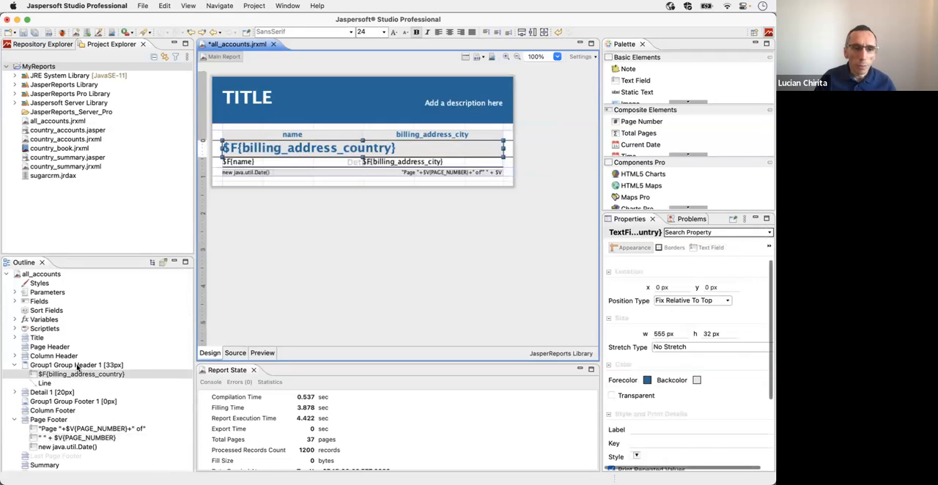
click(36, 339)
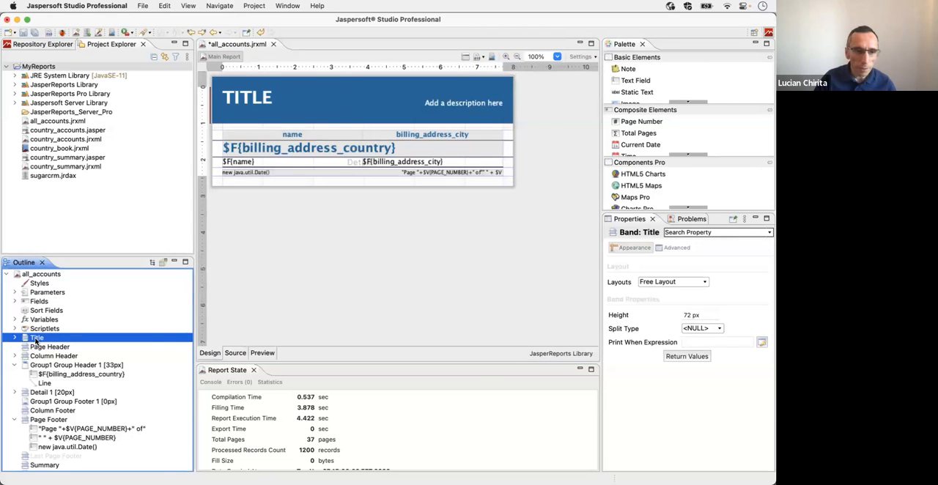
right_click(36, 339)
click(62, 371)
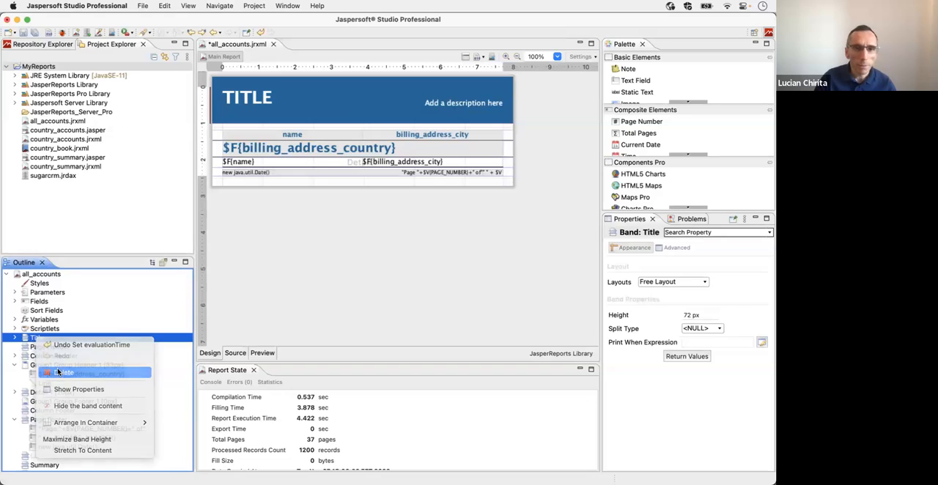
Step: Preview the report without its title and check the footer page numbering on Mexico's first page, page 8
click(263, 354)
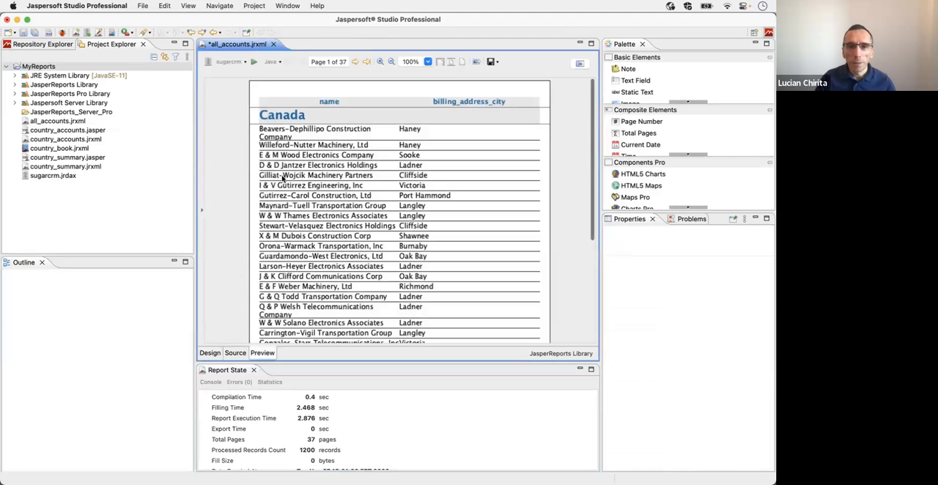
click(355, 61)
click(355, 61)
click(355, 62)
click(355, 61)
click(355, 61)
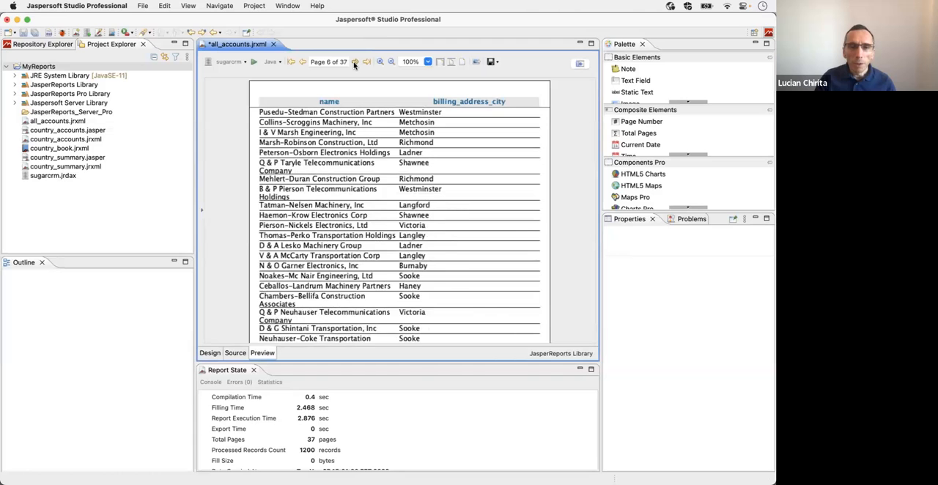
click(355, 62)
click(355, 62)
scroll(388, 162, down, 5)
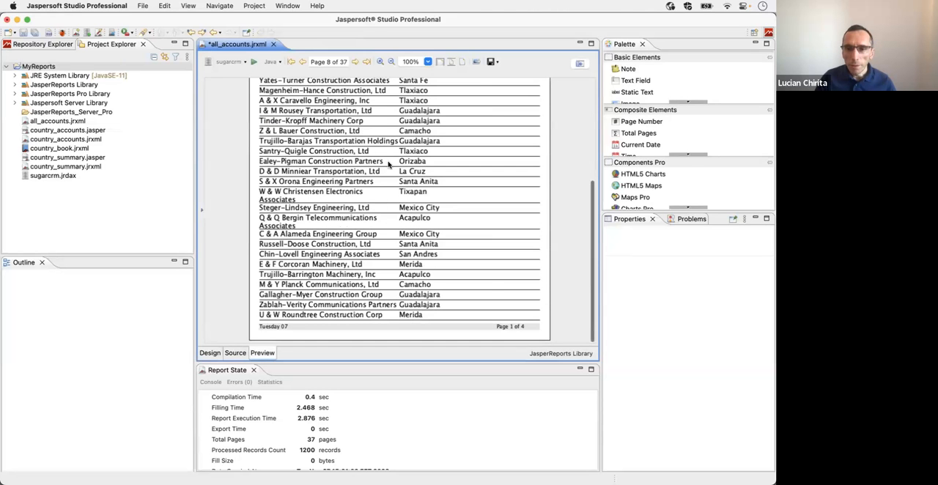
Step: Save the report design and set it up for publishing to the JasperReports Server Pro Reports folder as report unit all_accounts
click(209, 353)
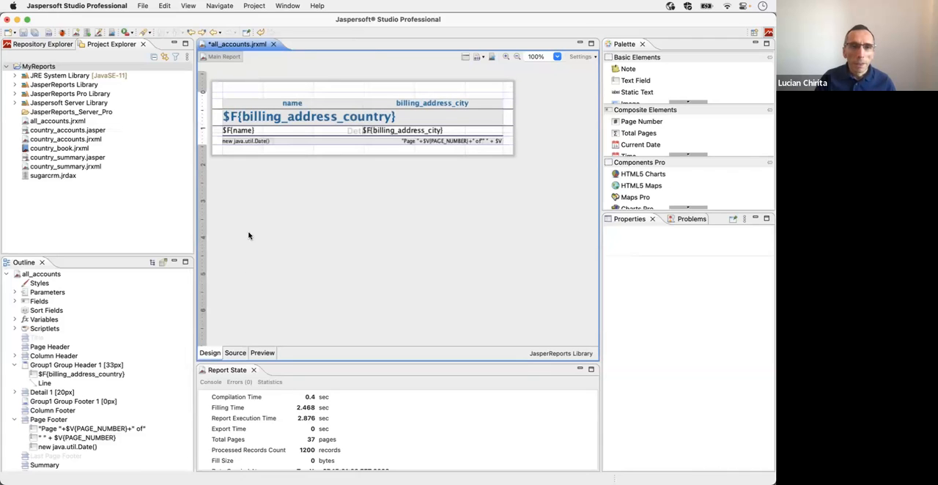
click(24, 35)
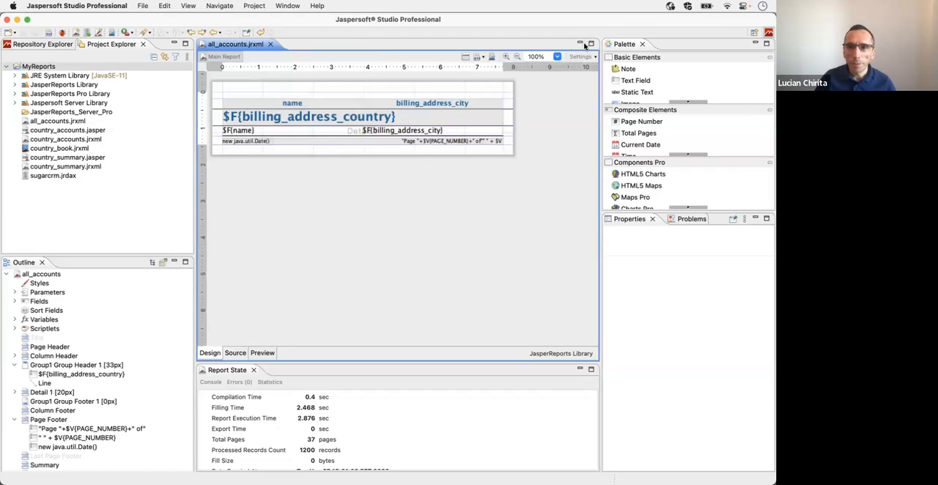
click(493, 58)
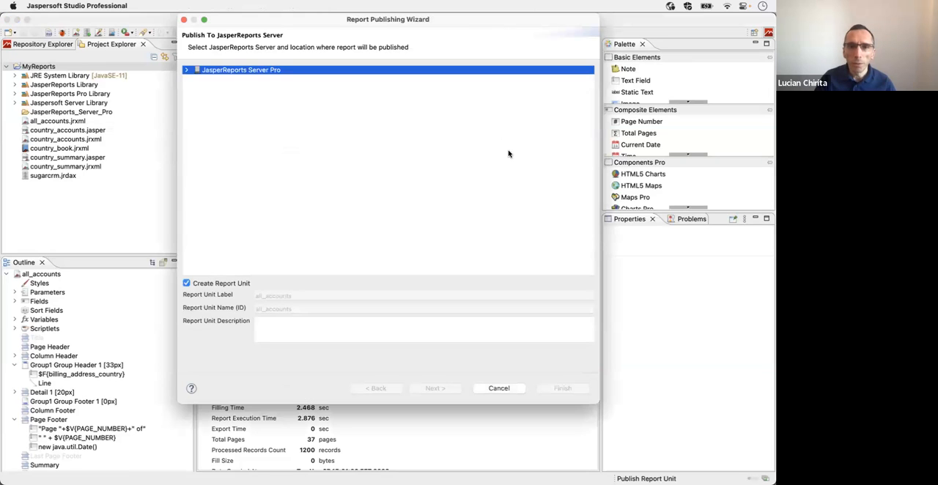
click(187, 70)
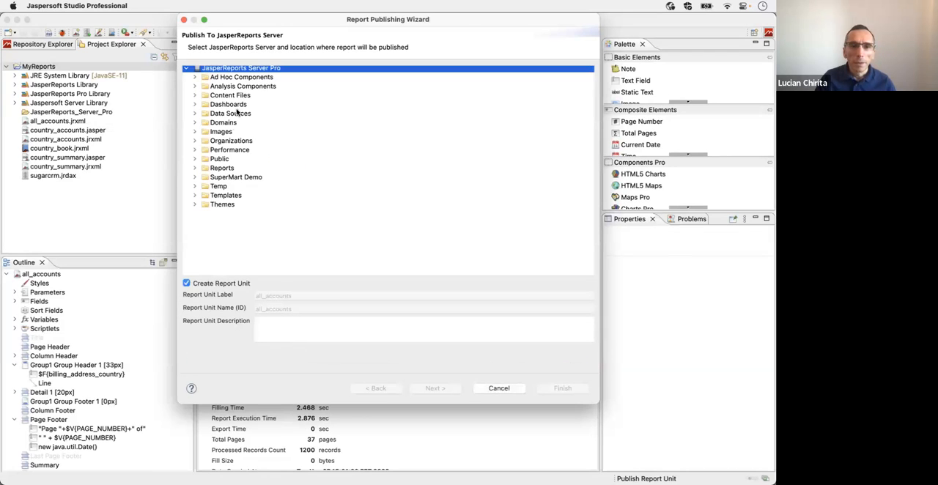
click(223, 170)
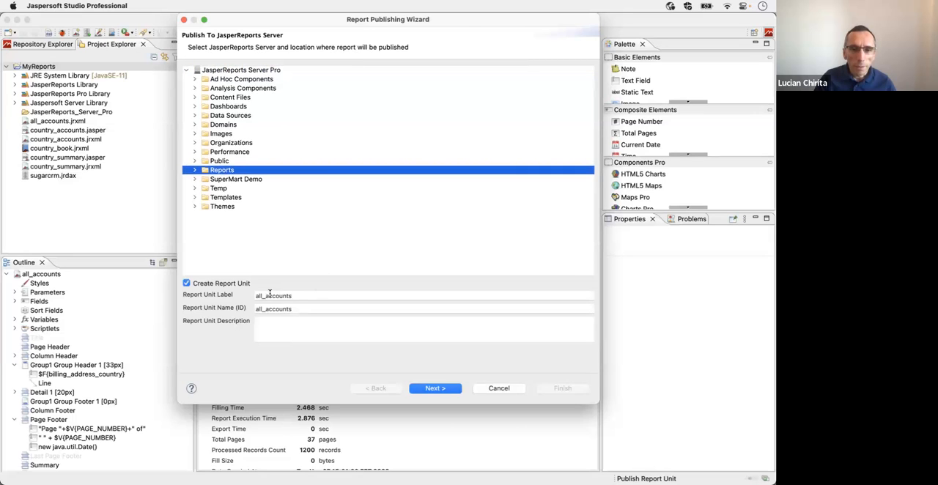
click(429, 390)
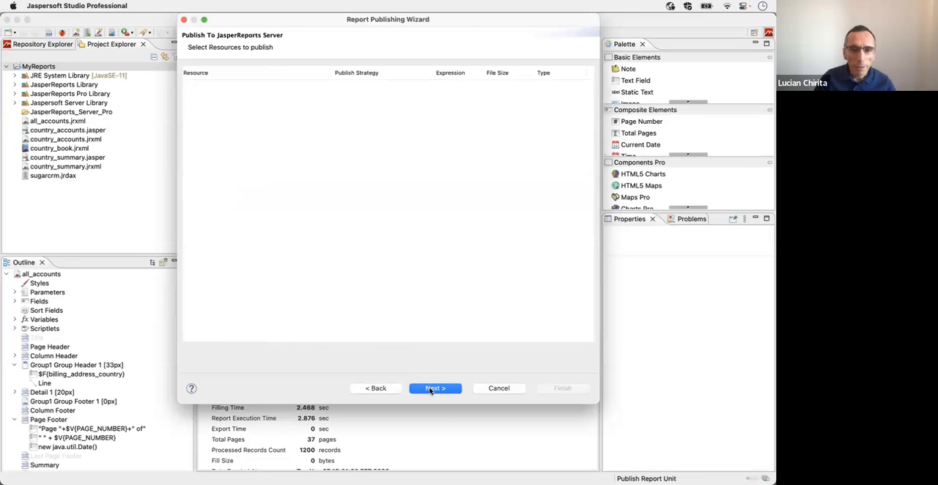
click(430, 390)
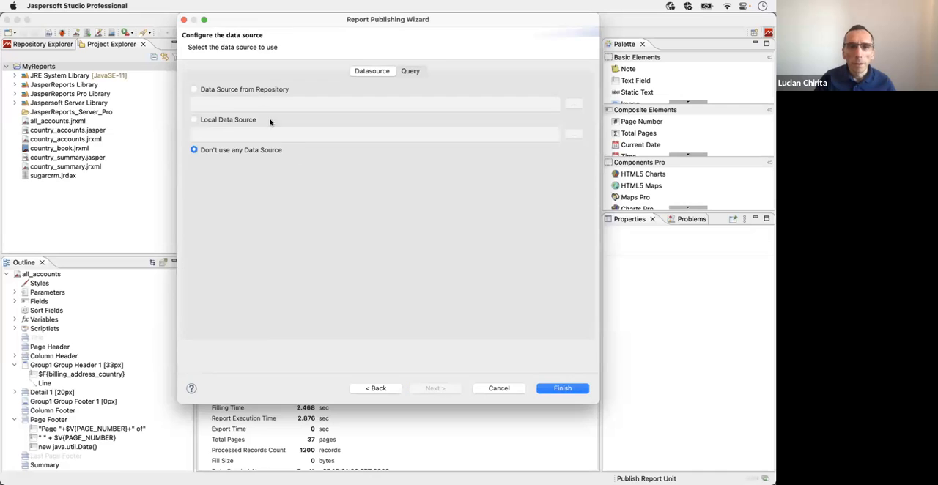
Step: Assign SugarCRM Data Source JNDI from the repository as the report unit's data source and finish publishing
click(239, 90)
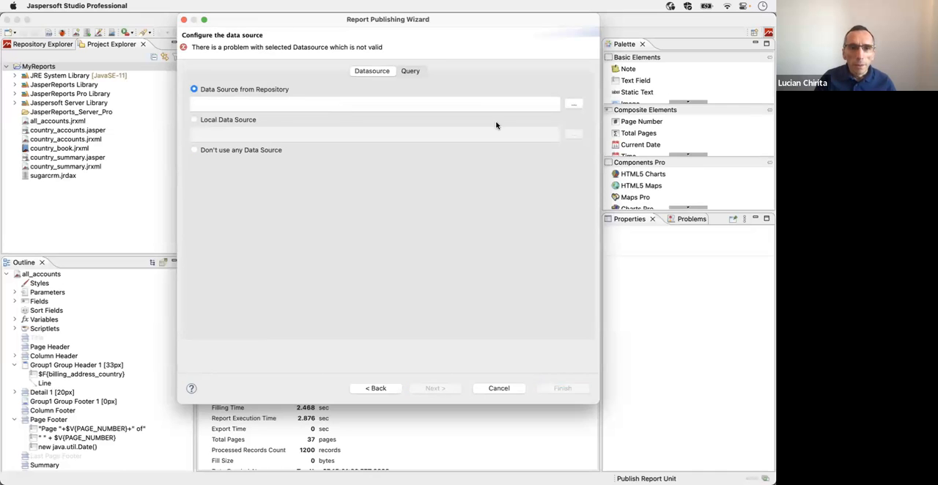
click(573, 106)
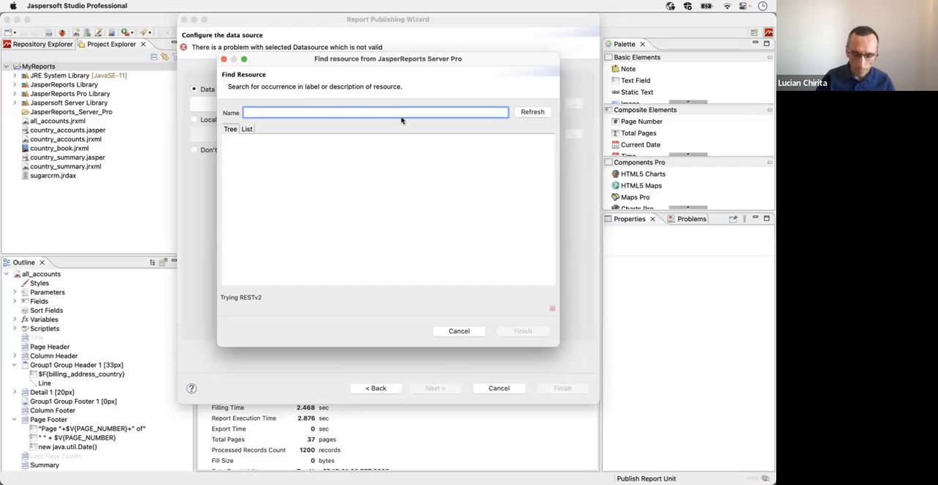
text(sugarcr)
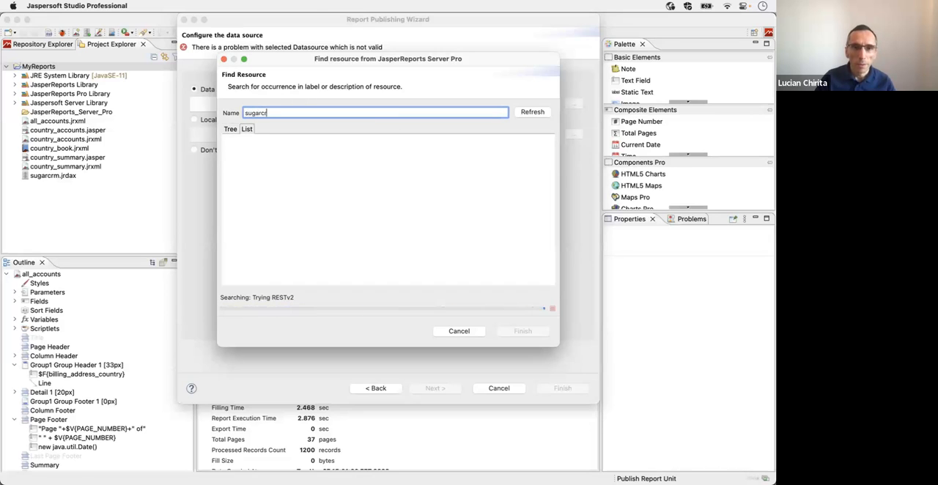
click(273, 157)
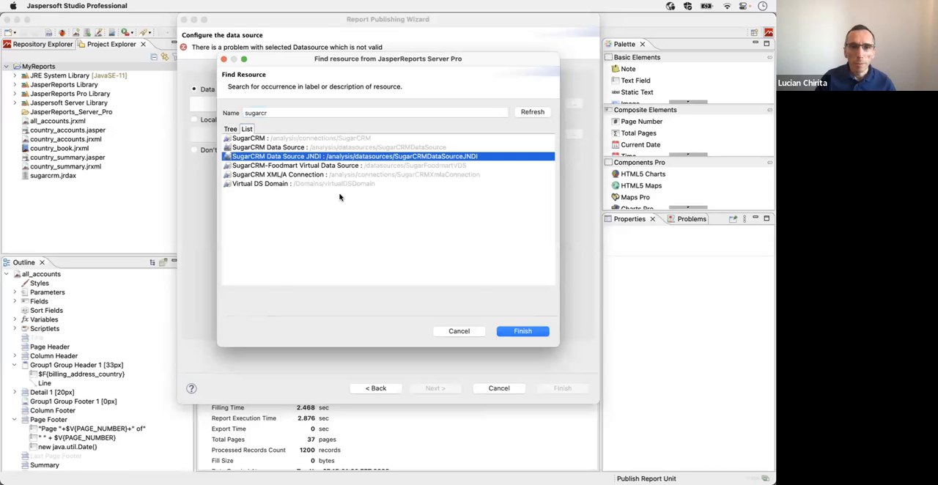
click(516, 331)
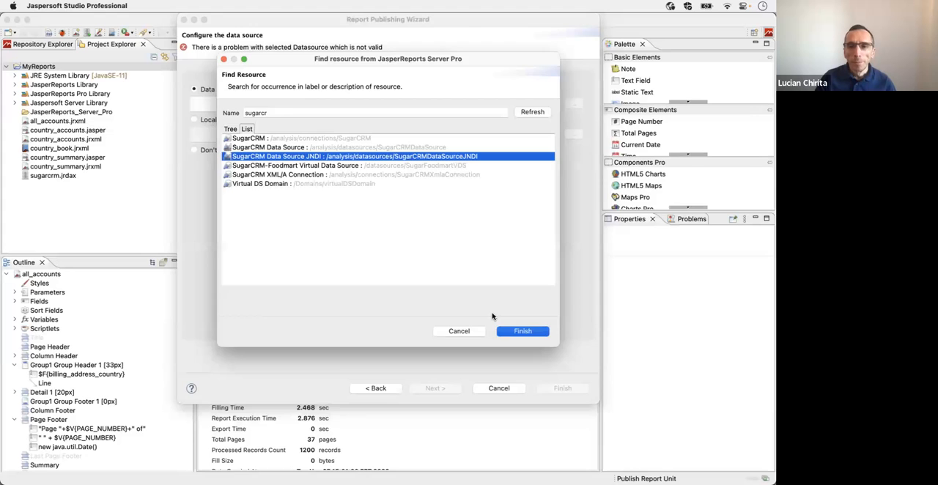
click(559, 388)
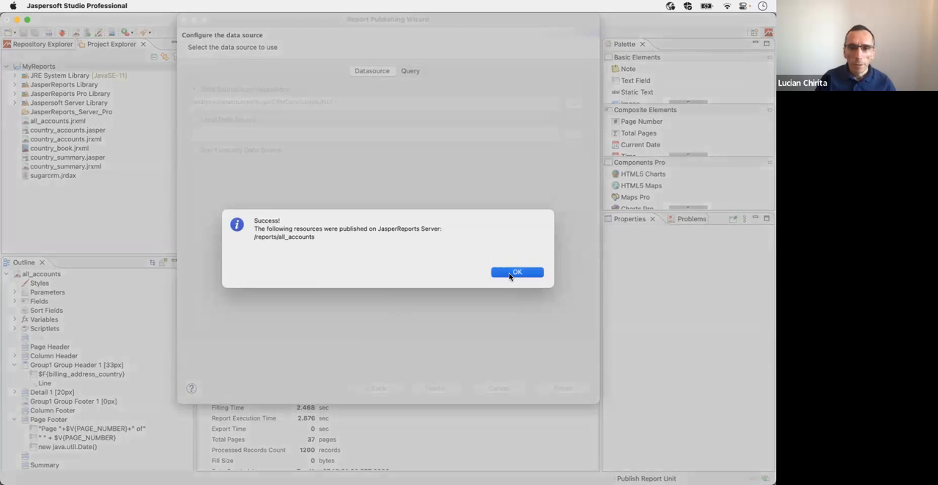
click(516, 273)
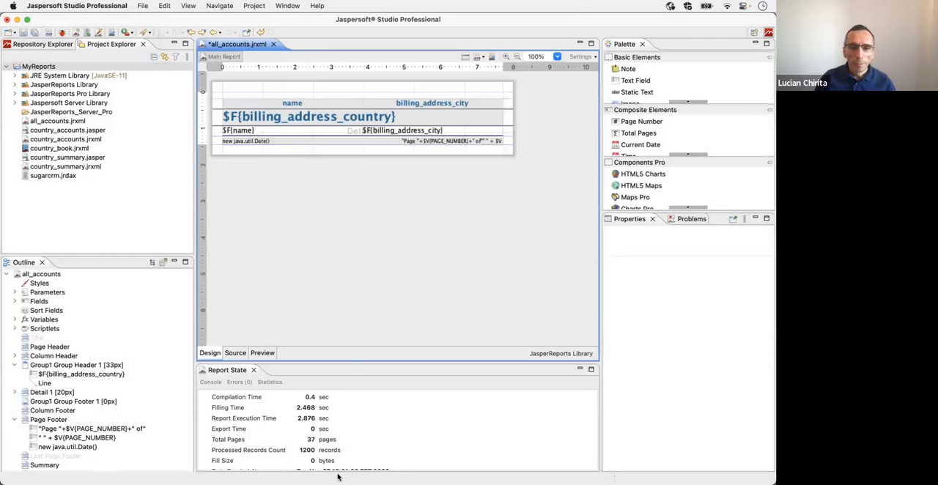
Step: Switch to the JasperReports Server repository in Firefox, refresh the Reports folder and run the all_accounts report
key(super+Tab)
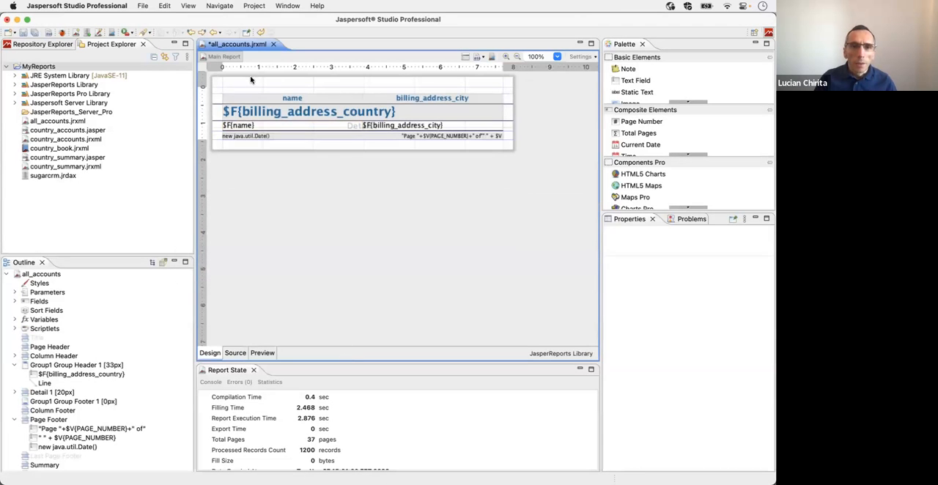
key(super+Tab)
key(super+Tab)
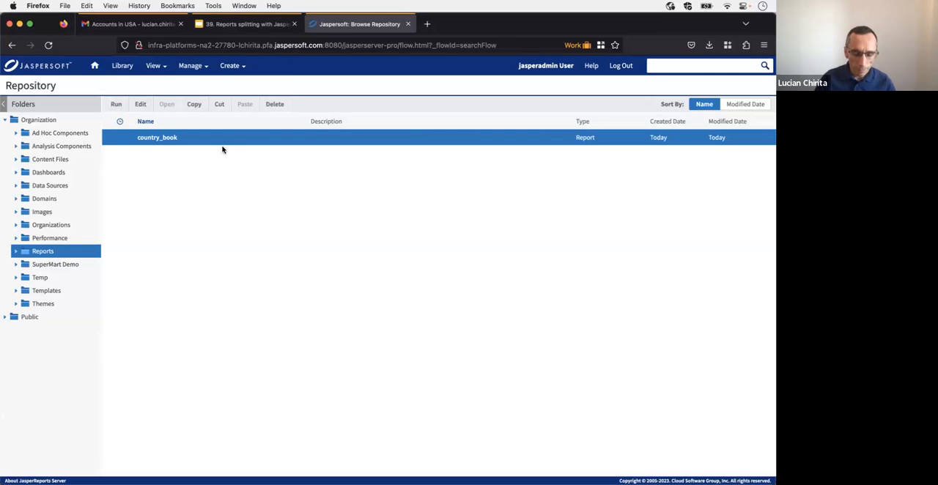
key(super+r)
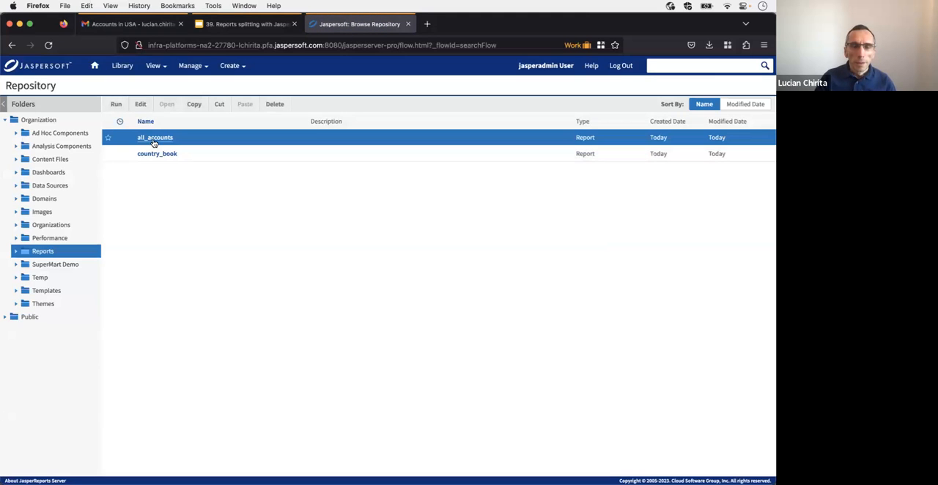
click(154, 141)
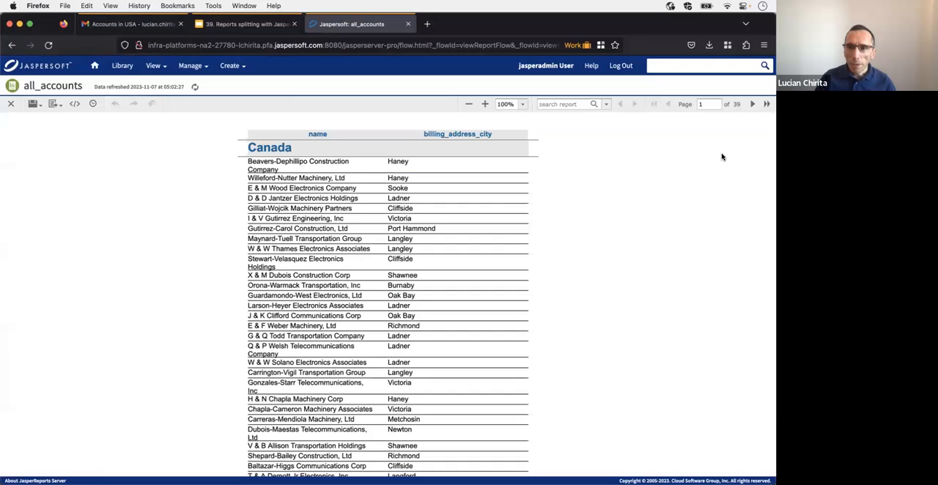
Step: Page through the published all_accounts report to page 9 to examine the Canada and Mexico groups
click(752, 105)
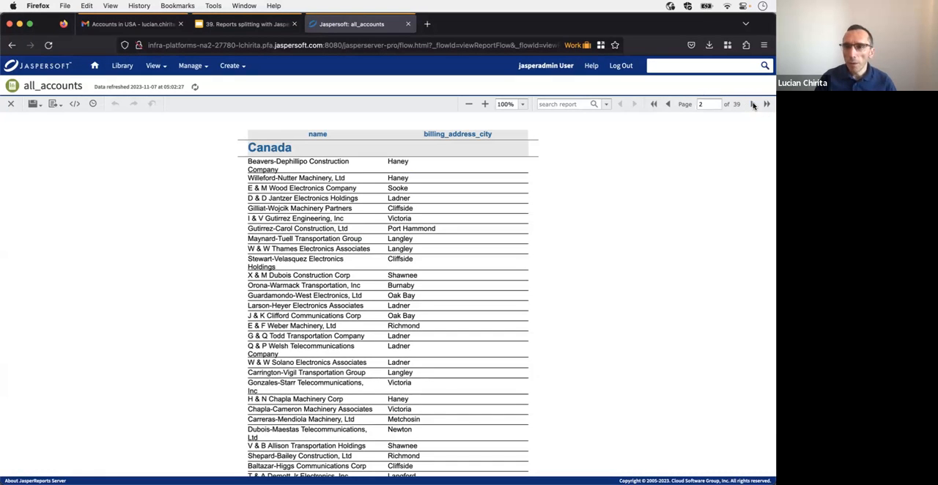
click(752, 104)
click(753, 104)
click(752, 104)
click(752, 105)
click(753, 105)
click(753, 105)
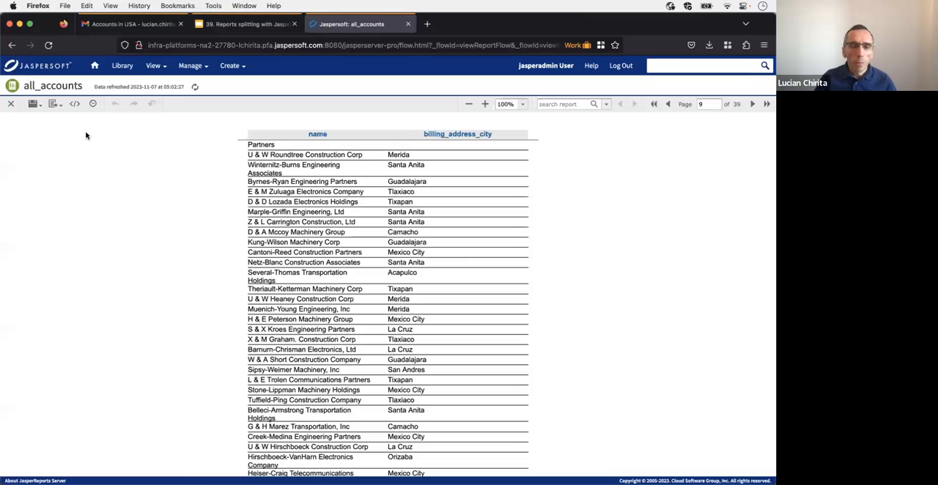
Step: Compare the $F{billing_address_country} group header field in Jaspersoft Studio with the Canada heading on page 1 of the published report in Firefox
key(super+Tab)
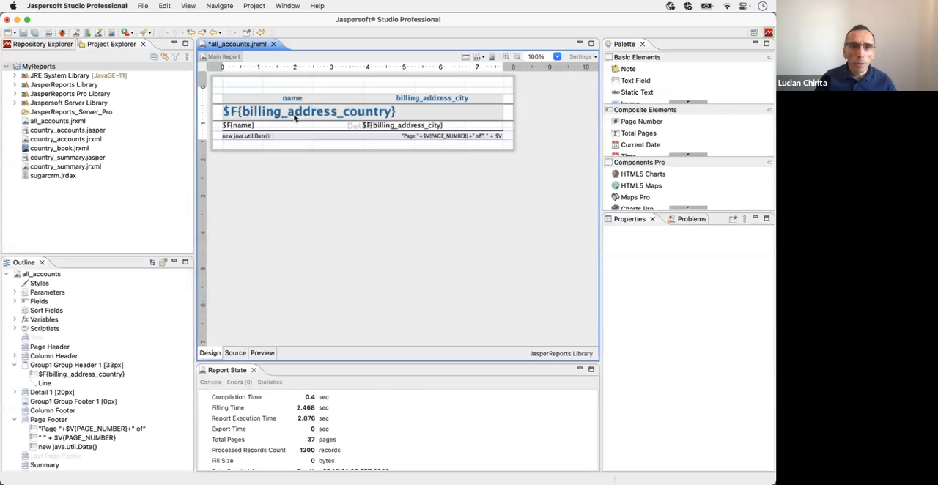
click(249, 114)
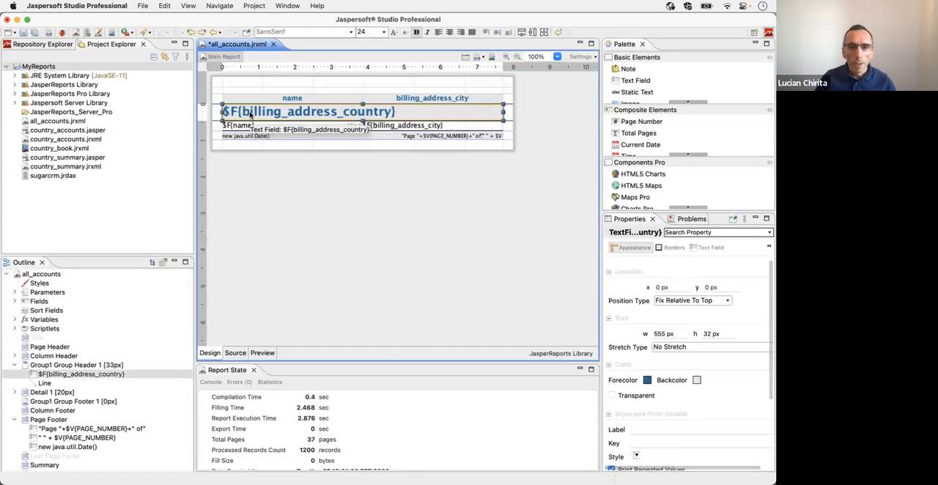
key(super+Tab)
click(655, 104)
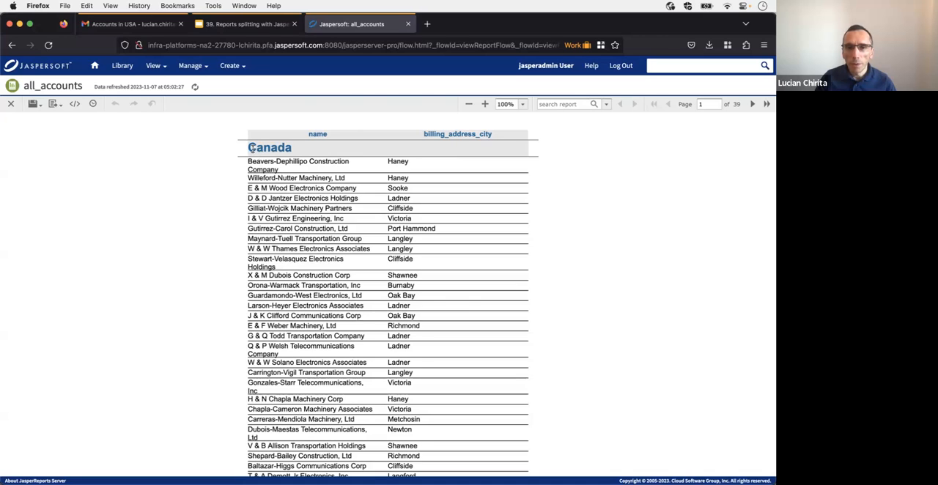
double_click(259, 147)
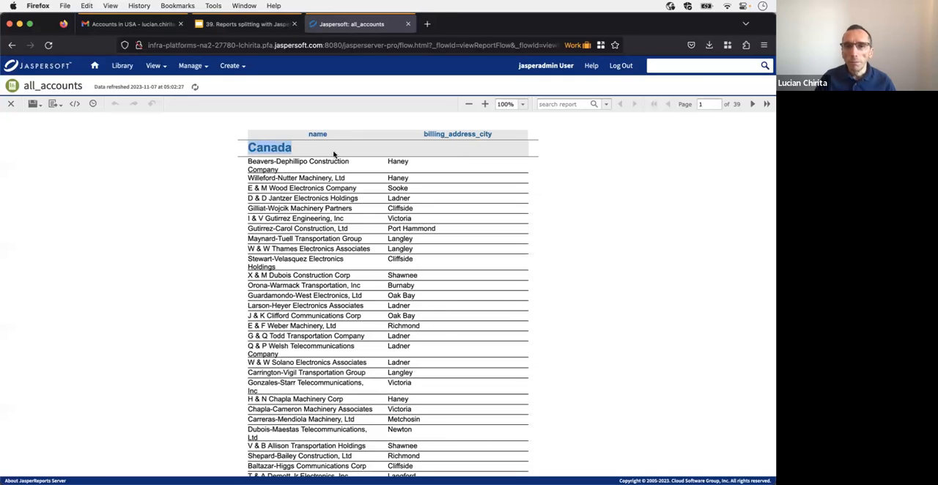
Step: Page through the published all_accounts report from the Canada heading to the Mexico group on page 8, and close the report
double_click(270, 150)
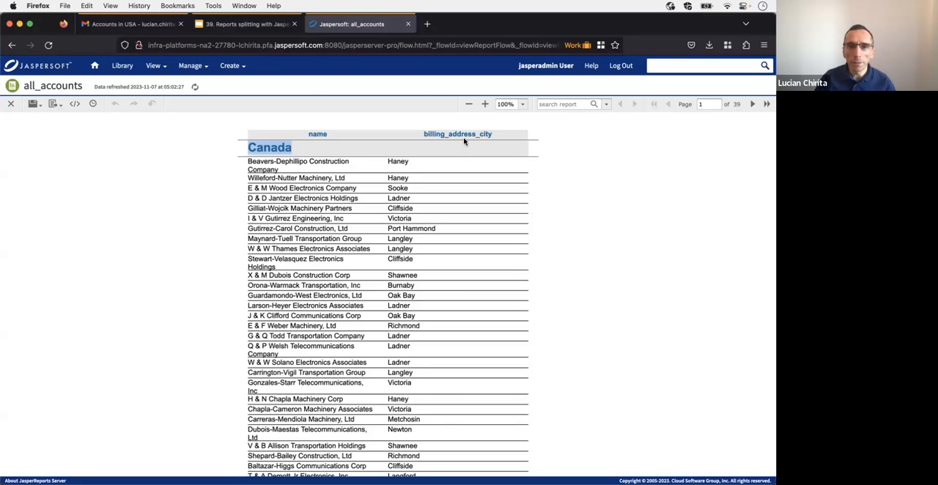
double_click(752, 104)
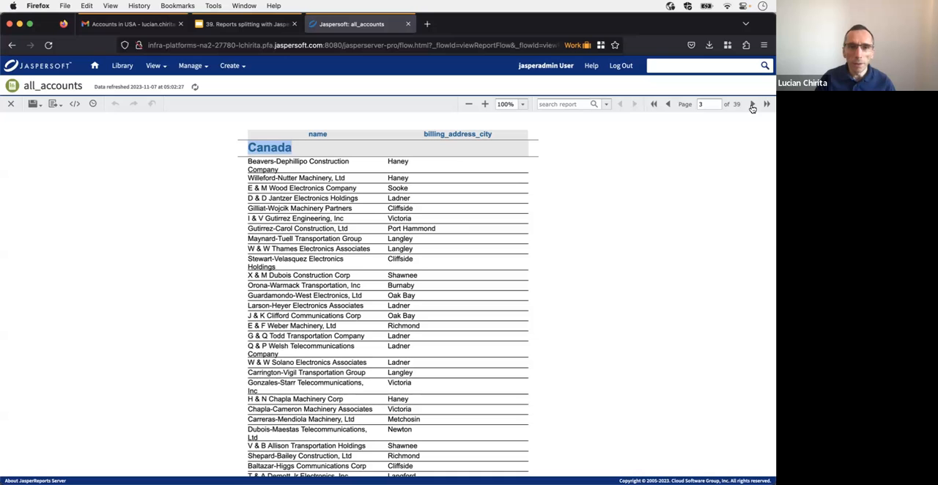
click(752, 105)
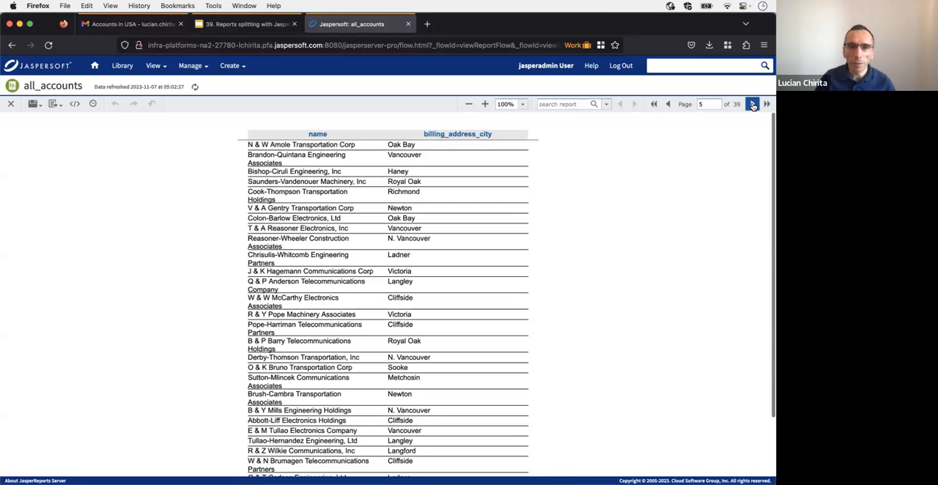
click(752, 105)
click(752, 105)
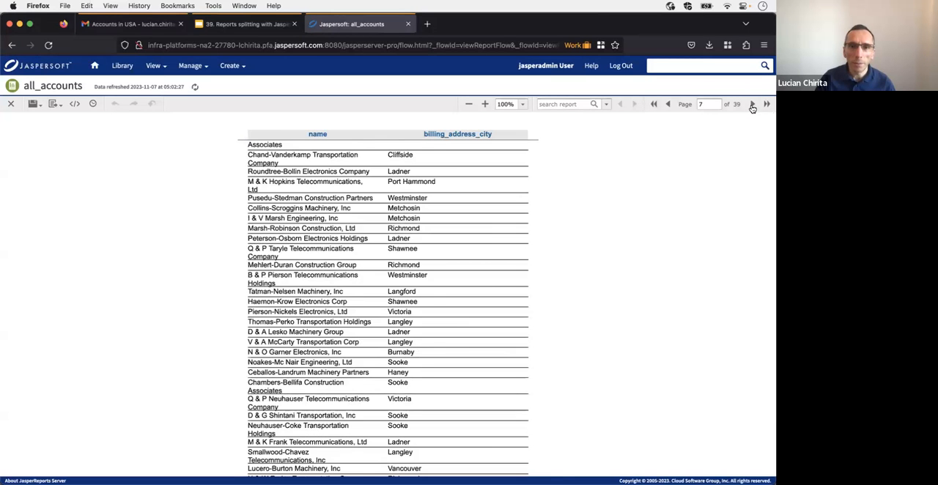
click(753, 105)
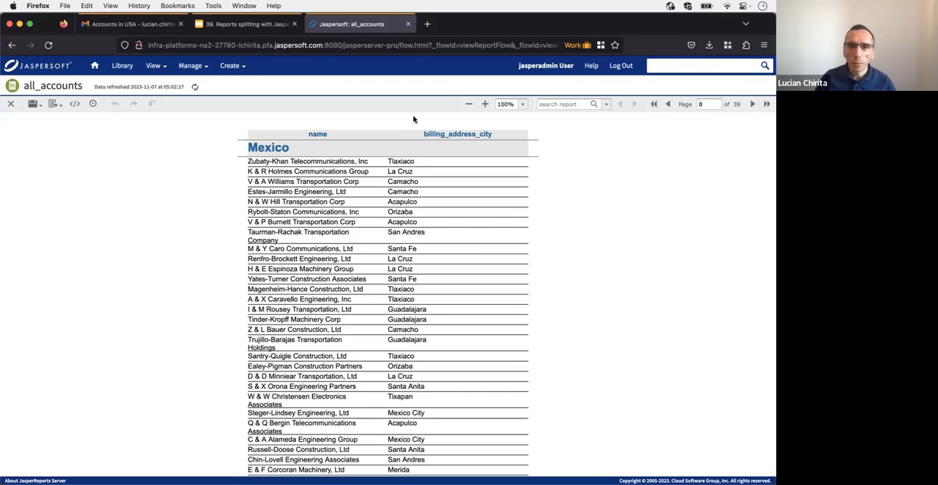
click(12, 105)
Step: Switch to Jaspersoft Studio and configure report splitting on the country group header field with the part name expression $F{billing_address_country}
key(super+Tab)
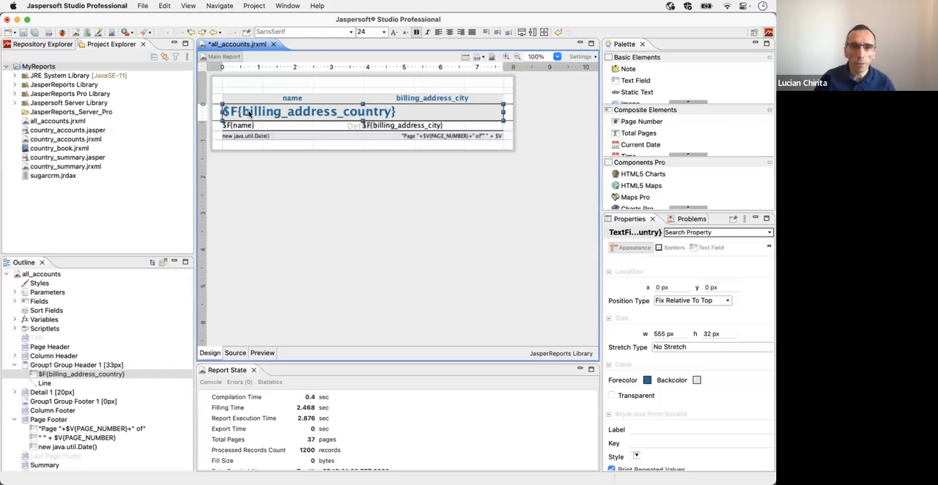
right_click(348, 114)
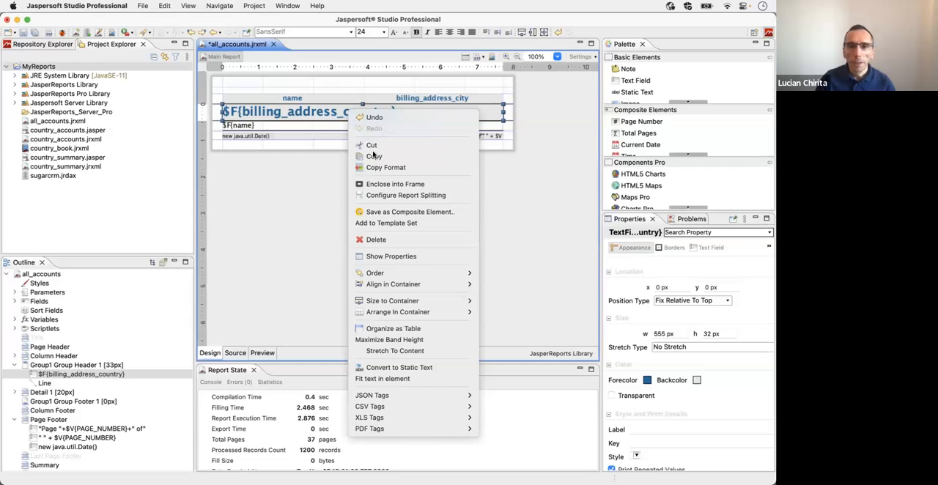
click(454, 193)
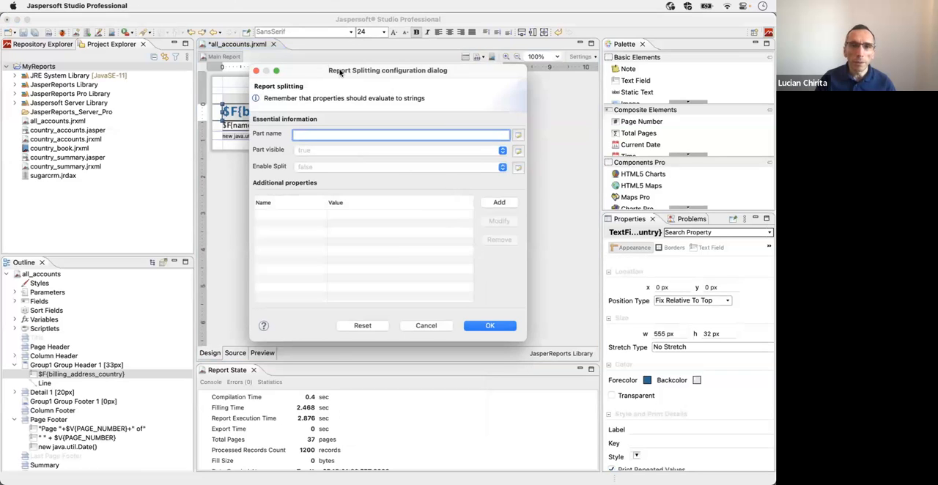
drag(338, 70, 323, 71)
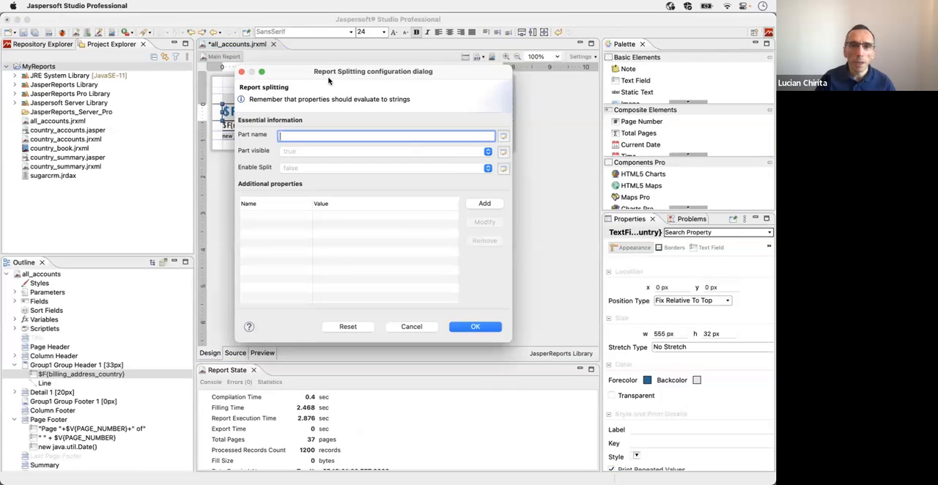
click(501, 137)
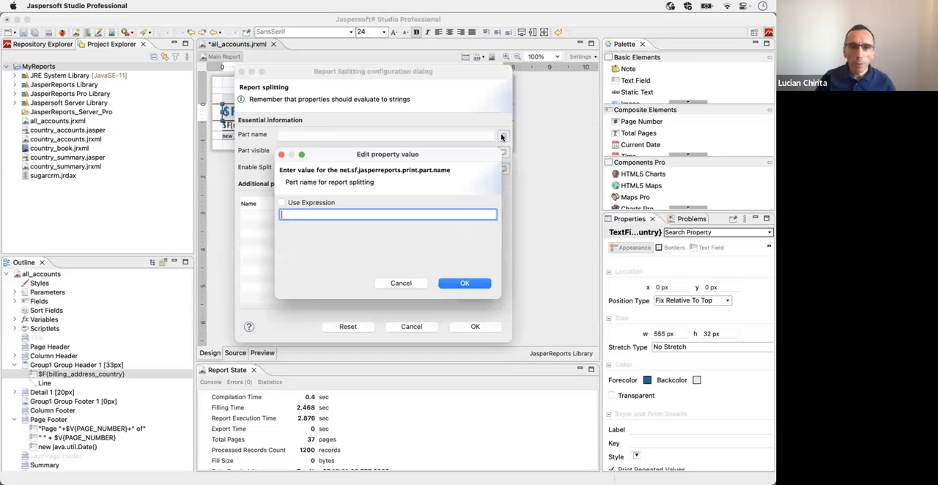
click(308, 206)
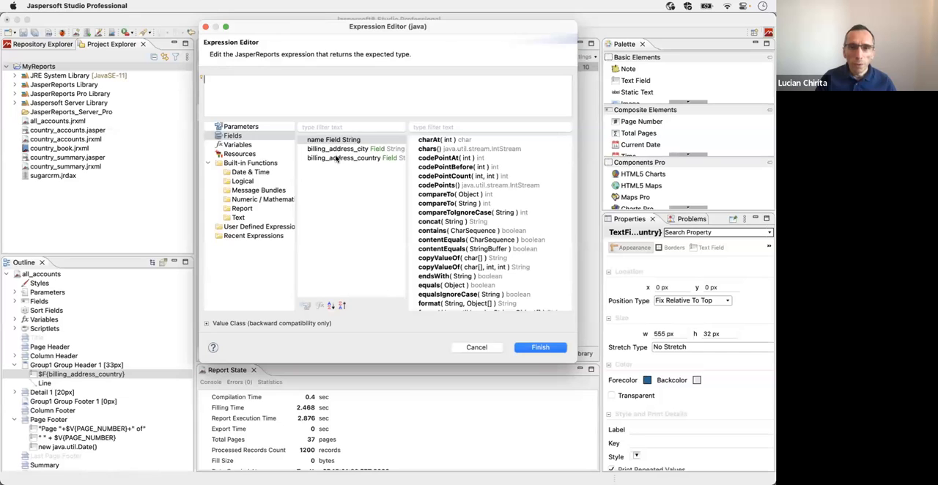
click(336, 159)
double_click(335, 158)
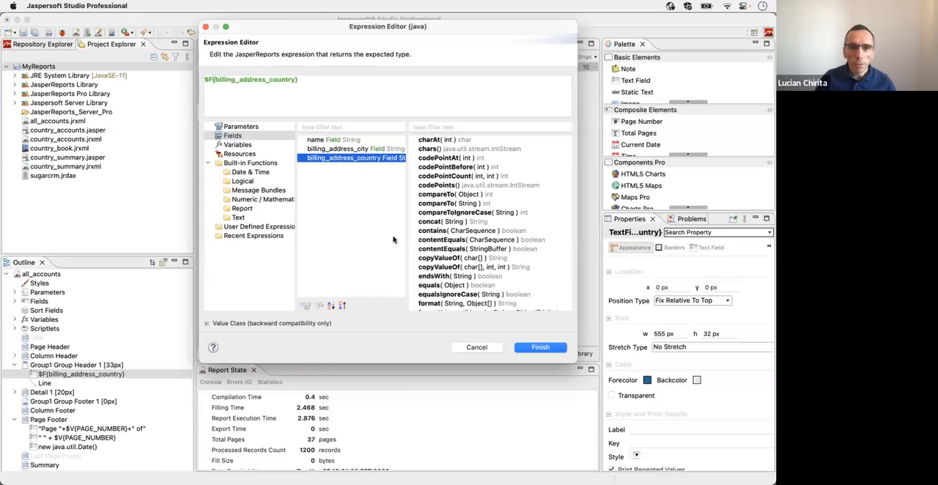
click(539, 349)
click(467, 286)
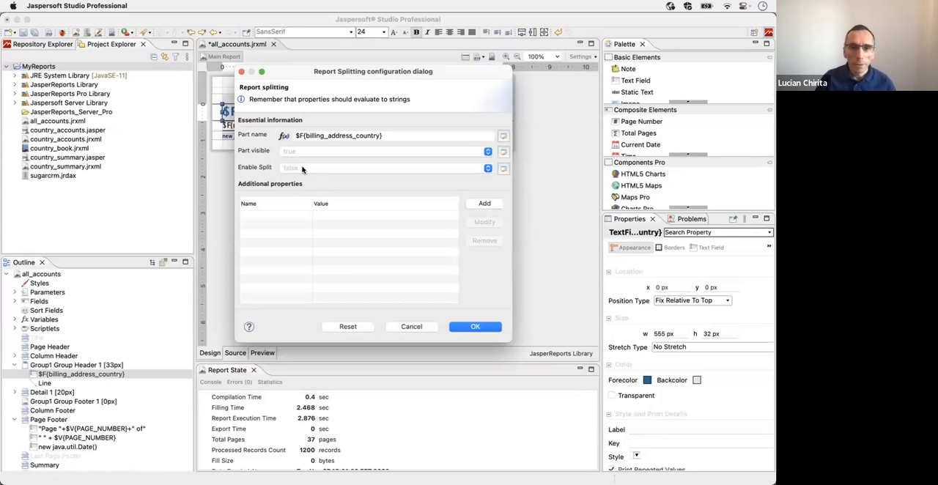
click(302, 169)
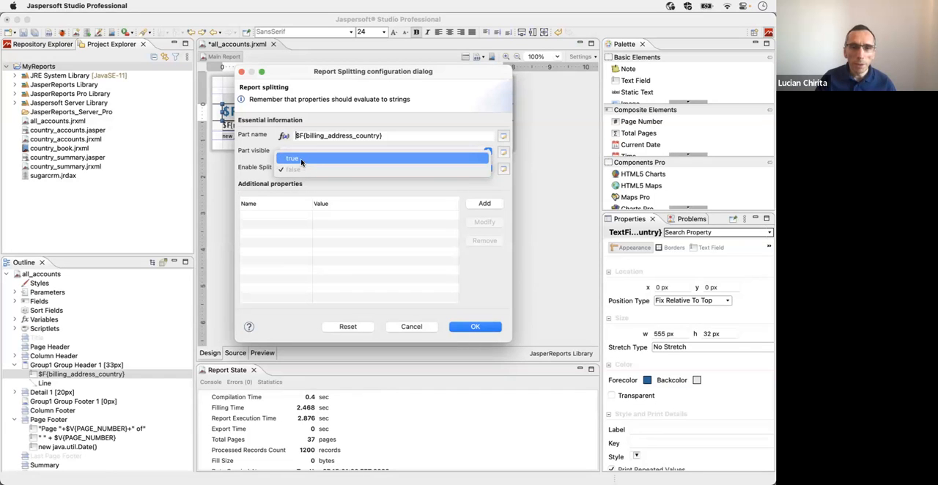
click(334, 214)
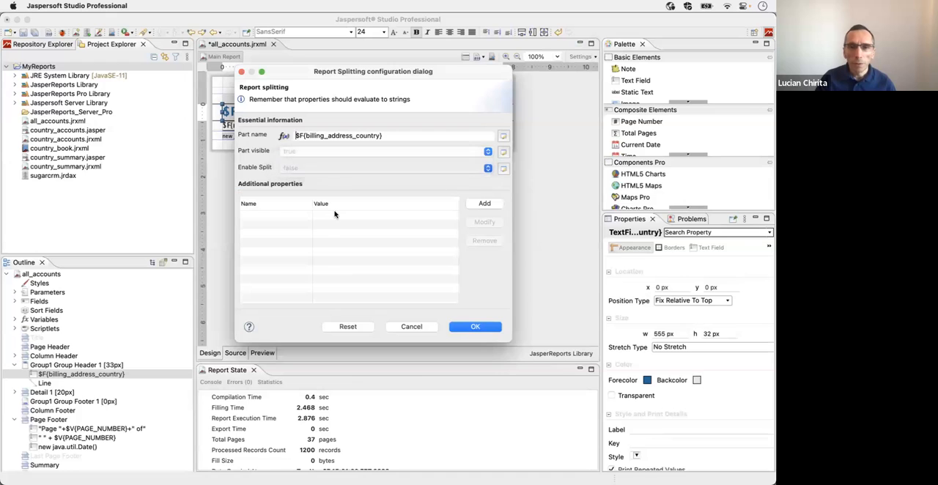
click(472, 326)
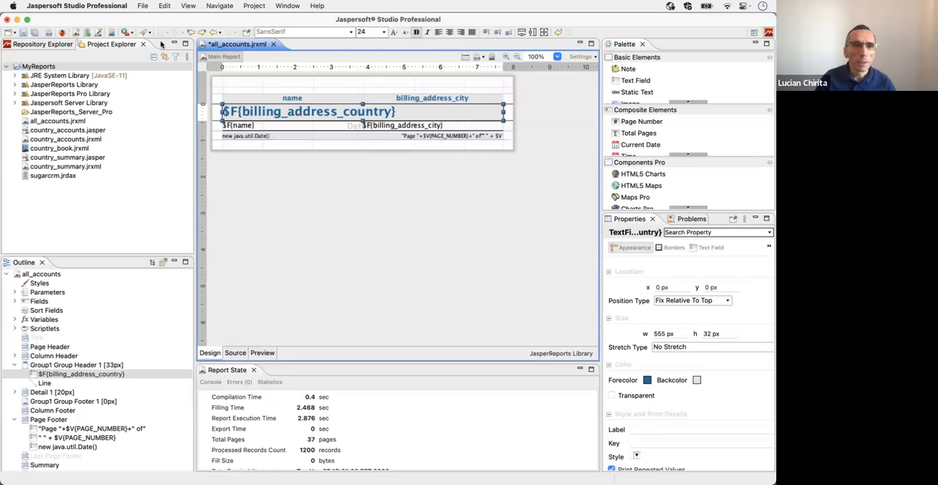
Step: Save all_accounts.jrxml with the new part name and publish it to JasperReports Server
click(22, 35)
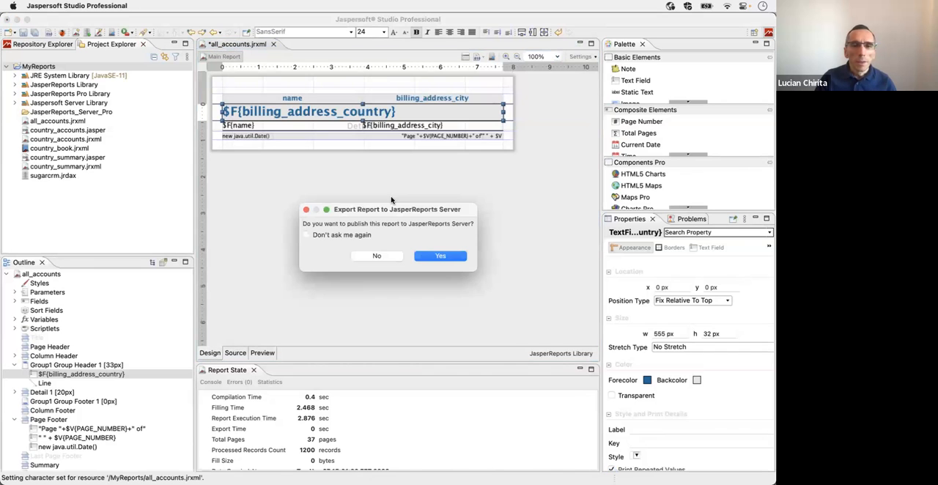
click(434, 255)
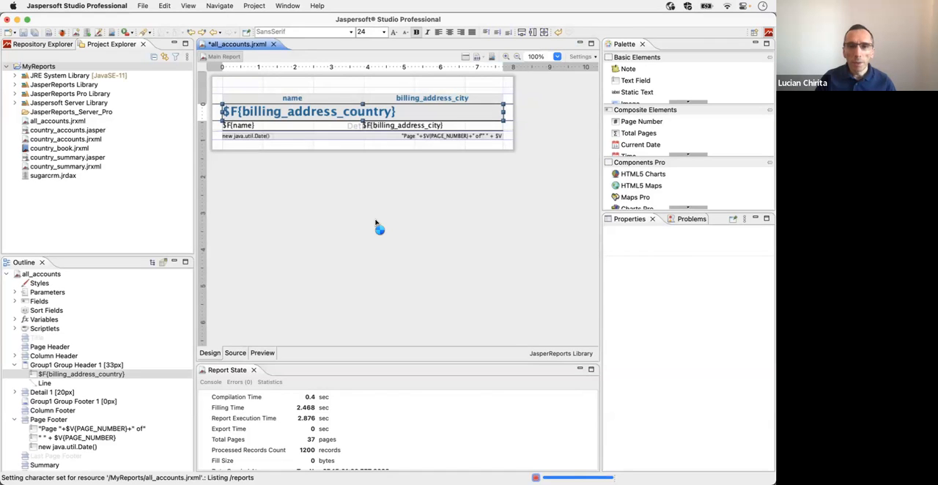
key(Return)
Step: Switch to Firefox, run the republished all_accounts report, browse its Mexico and USA parts and close it
key(super+Tab)
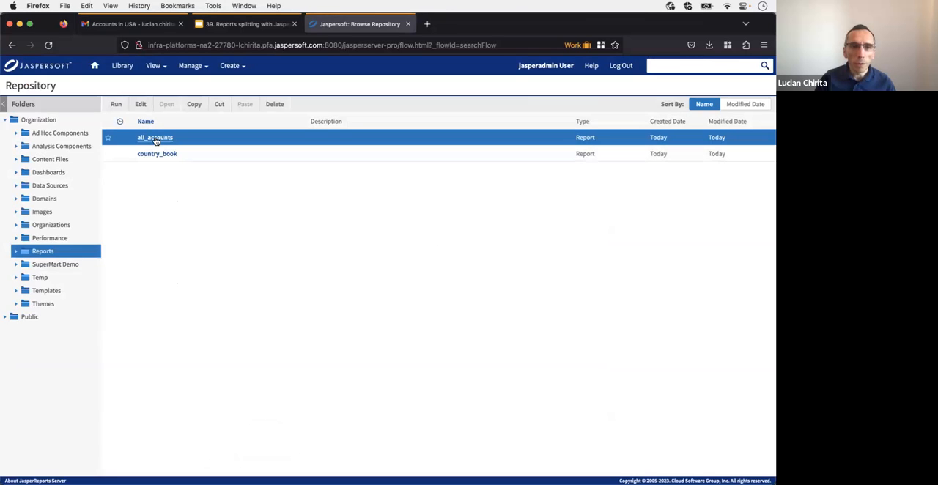
double_click(480, 142)
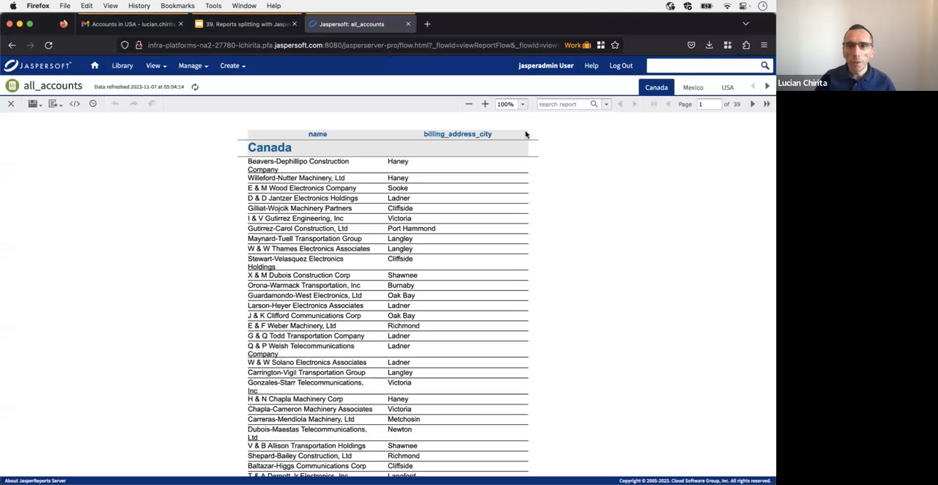
click(691, 89)
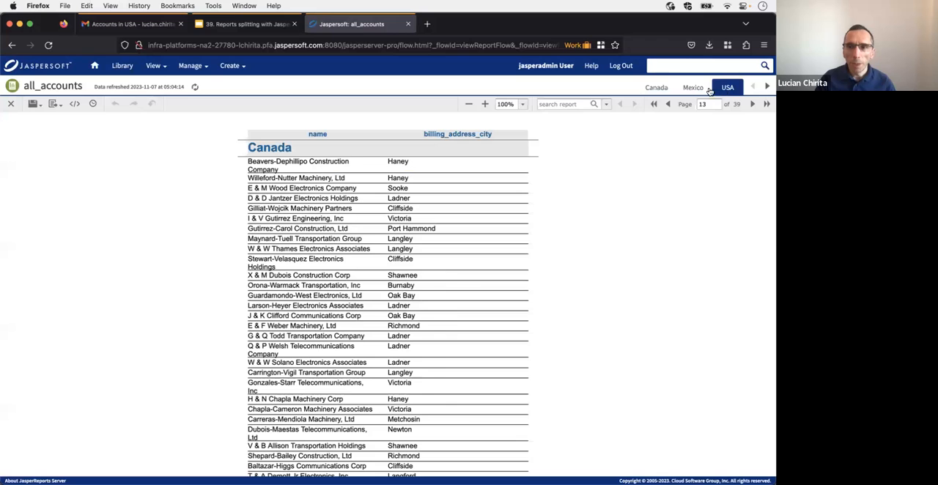
click(11, 103)
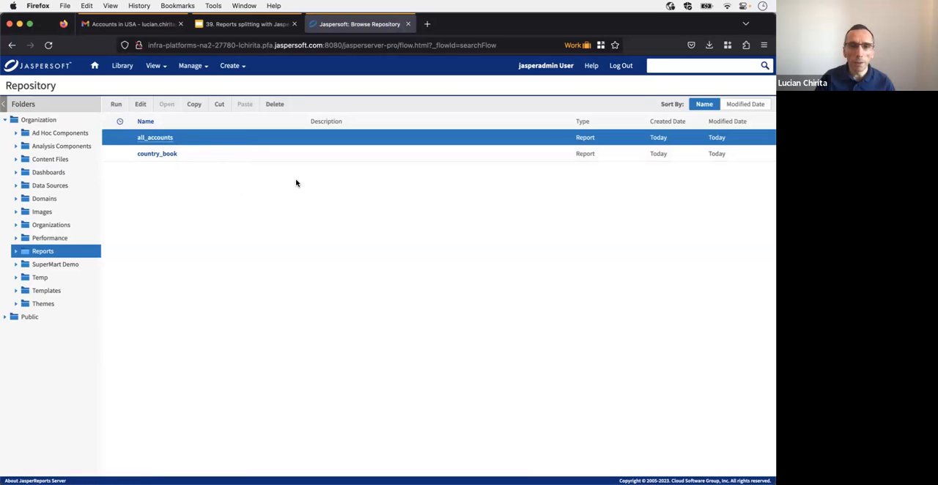
Step: Return to Jaspersoft Studio and set Enable Split to true in the country header field's report splitting configuration
key(super+Tab)
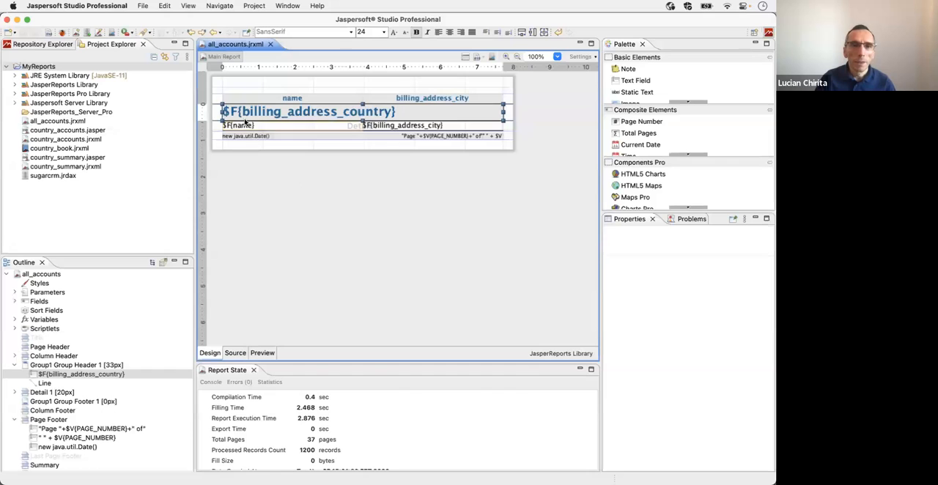
right_click(243, 115)
click(310, 197)
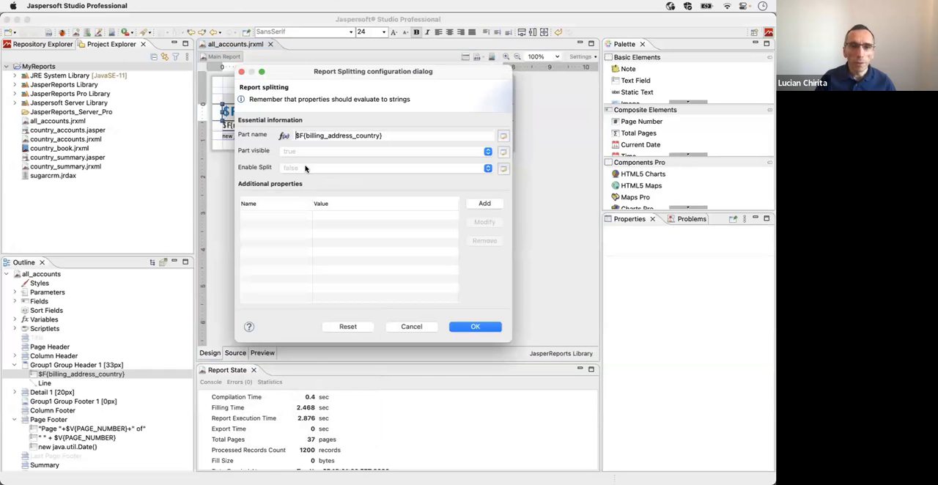
click(306, 168)
click(306, 163)
click(475, 327)
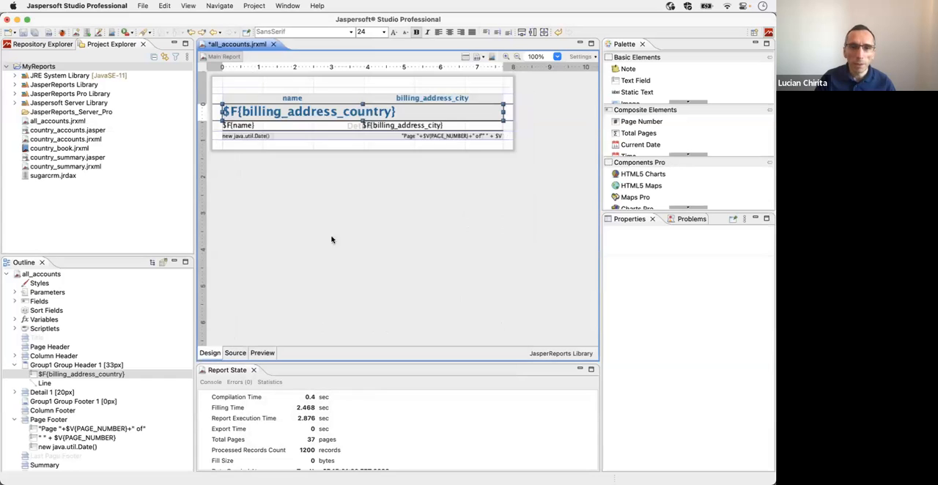
Step: Review the country header field's report splitting settings and the form for adding additional properties, leaving both without changes
right_click(245, 114)
click(286, 170)
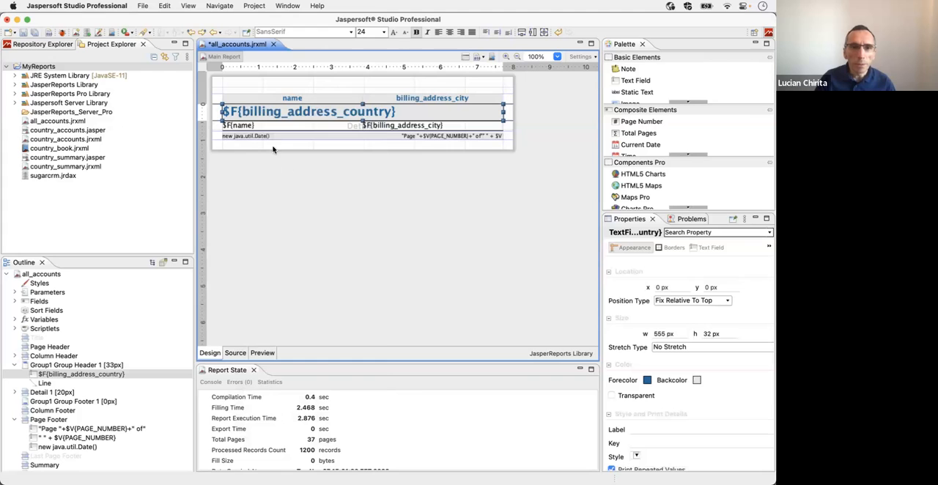
right_click(250, 117)
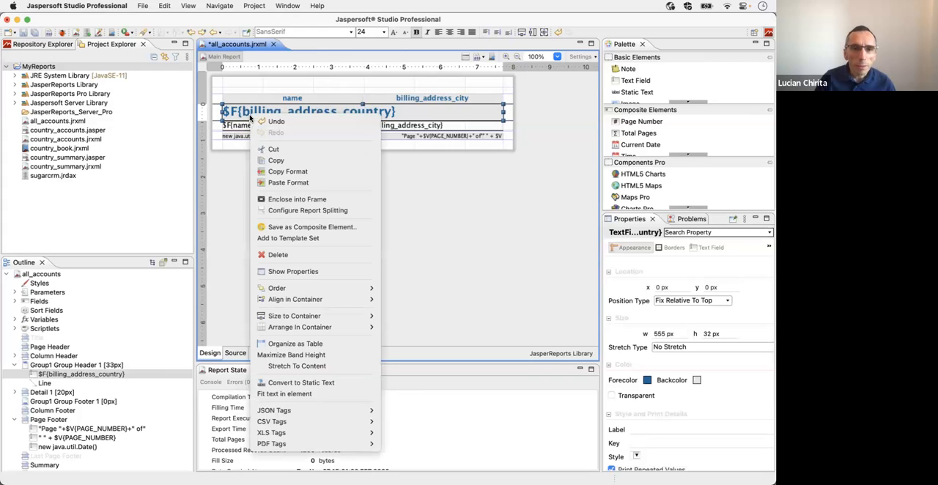
click(308, 211)
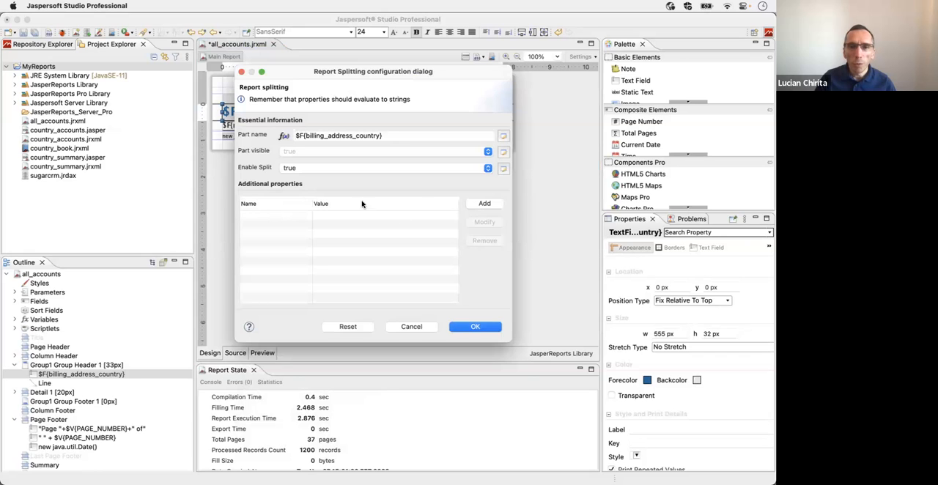
click(487, 206)
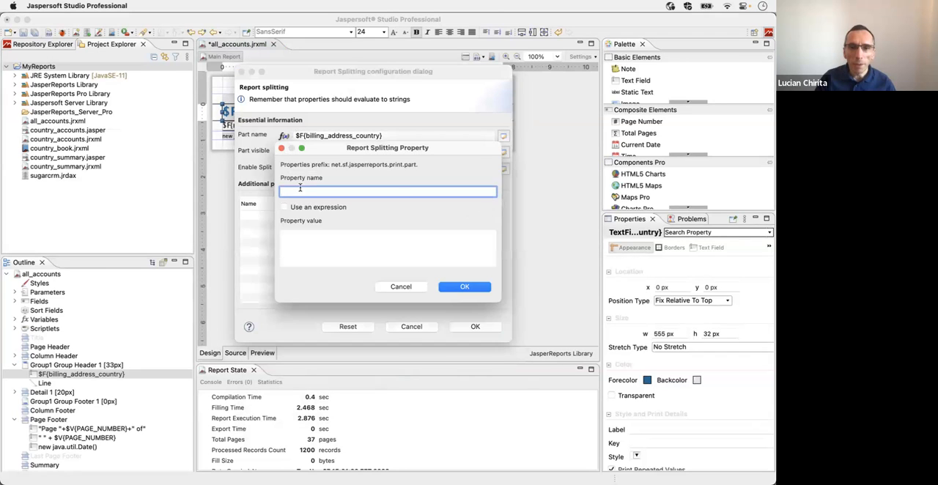
click(399, 286)
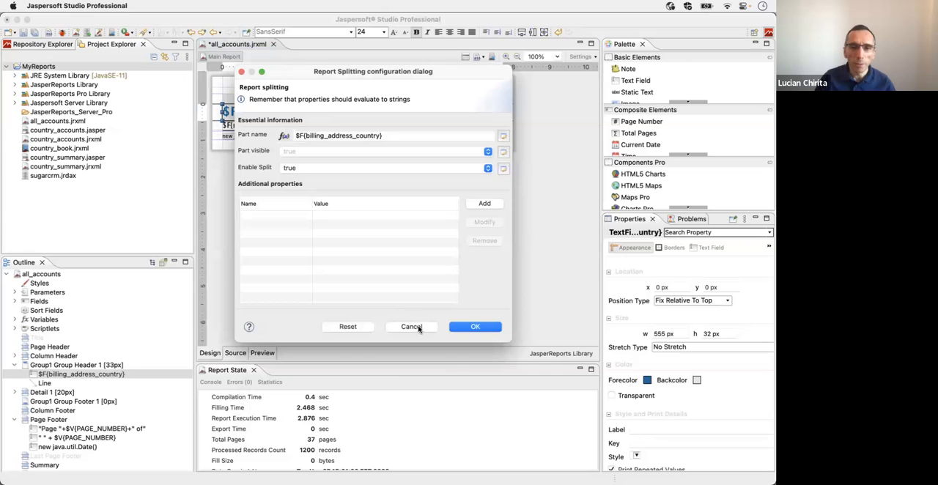
click(413, 327)
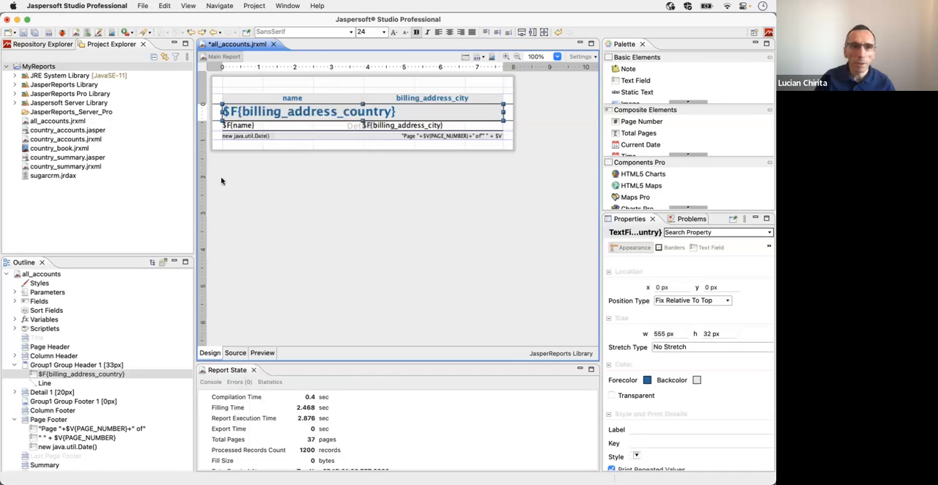
Step: Save all_accounts.jrxml with splitting enabled and republish it to JasperReports Server
click(24, 35)
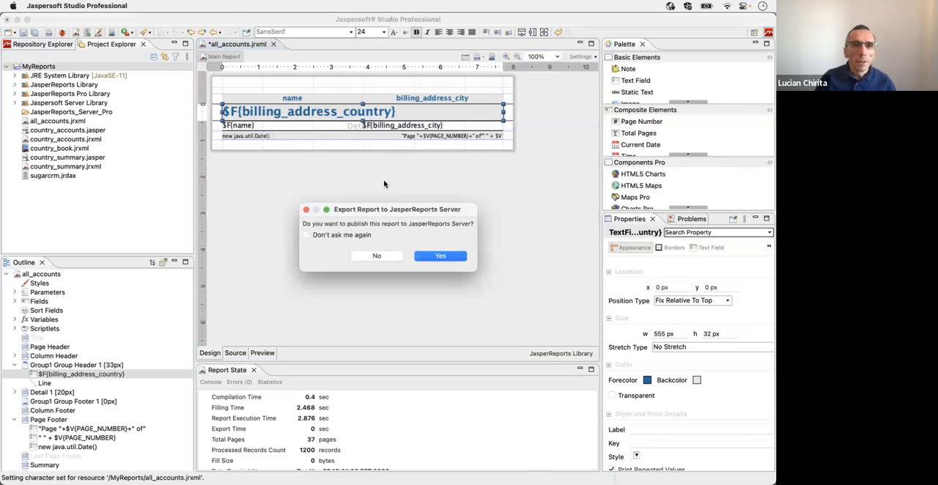
click(434, 256)
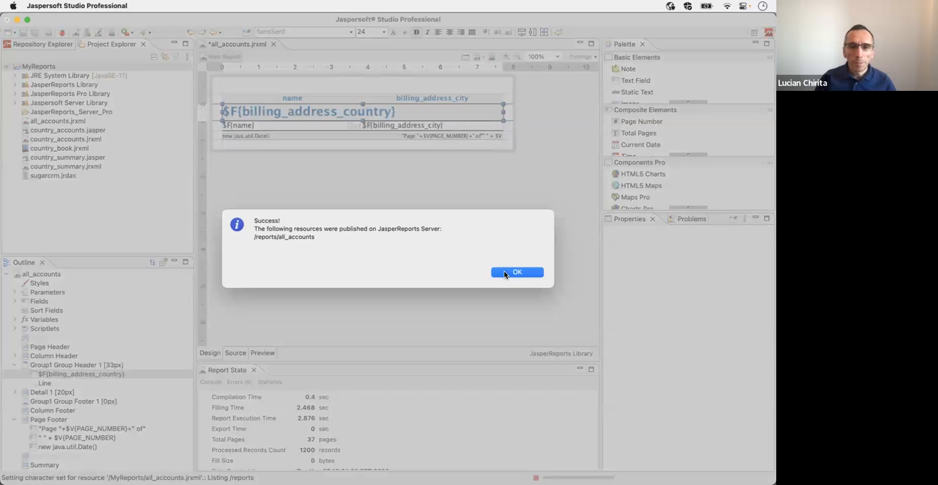
click(505, 272)
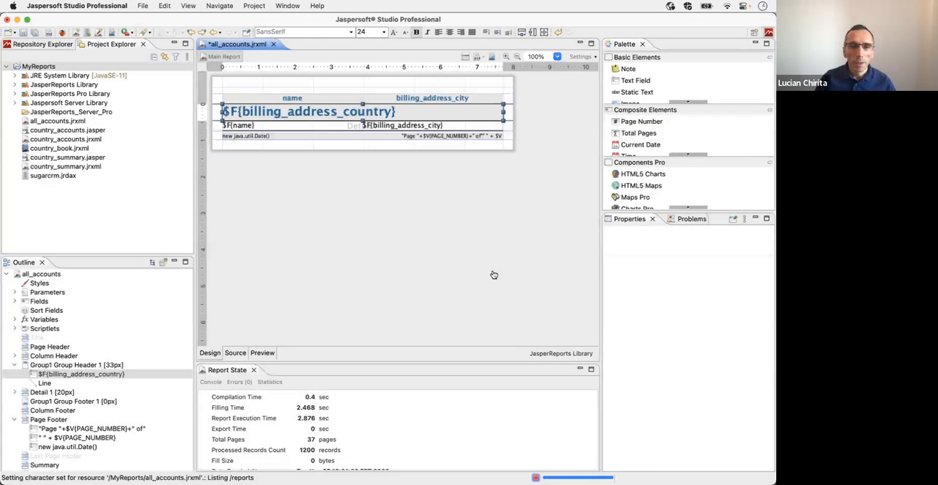
Step: Switch to Firefox and run the republished all_accounts report in the background with PDF Document output
key(super+Tab)
key(super+Tab)
key(Tab)
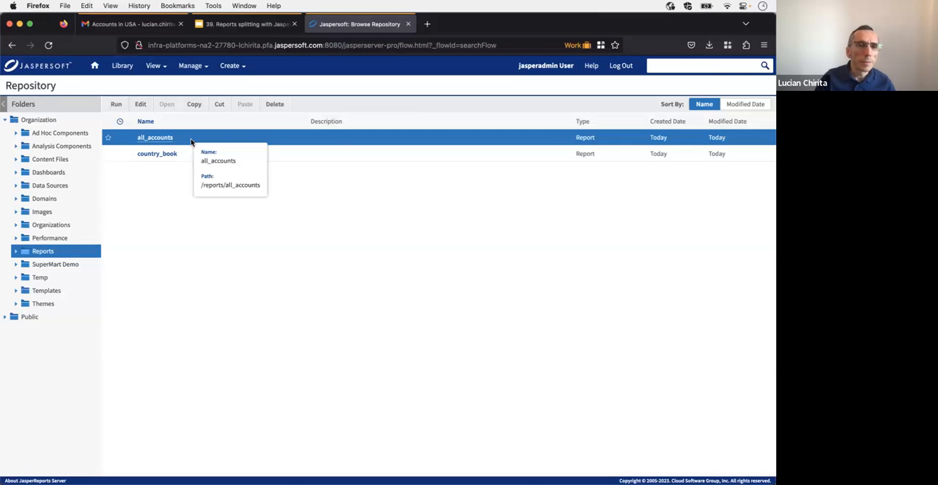
right_click(191, 141)
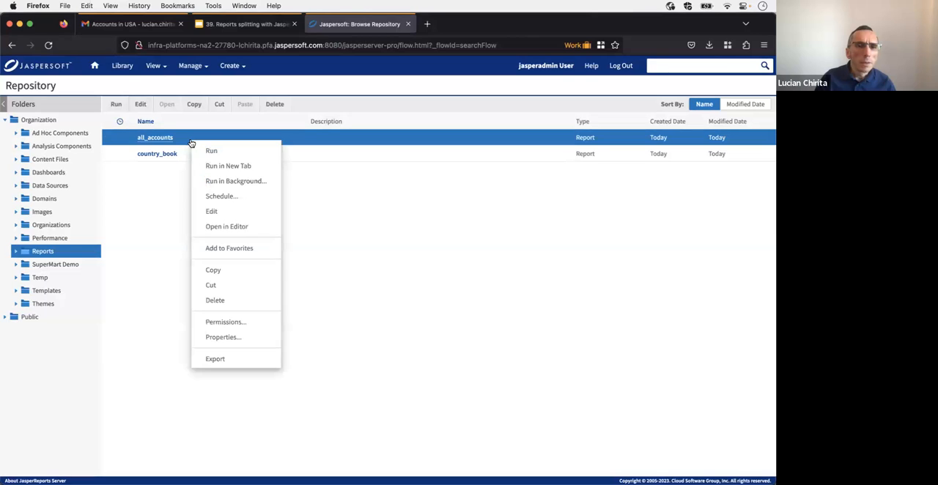
click(230, 186)
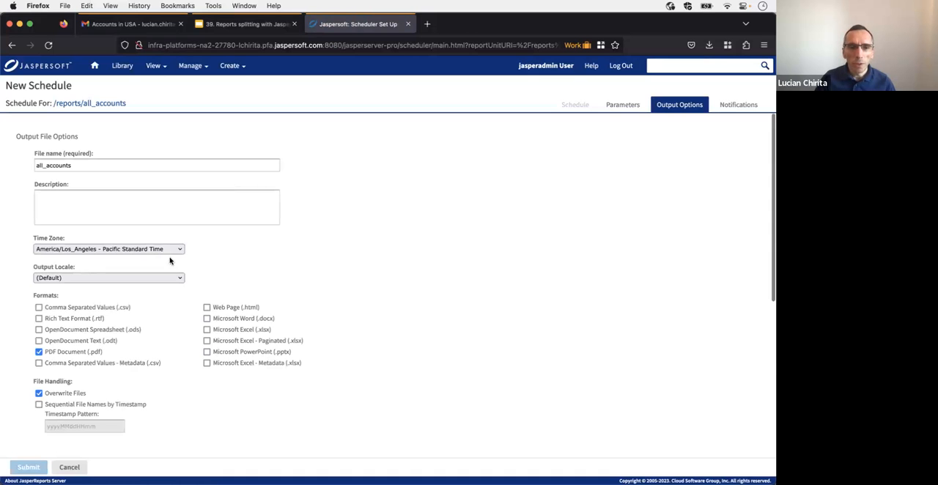
click(29, 466)
click(296, 328)
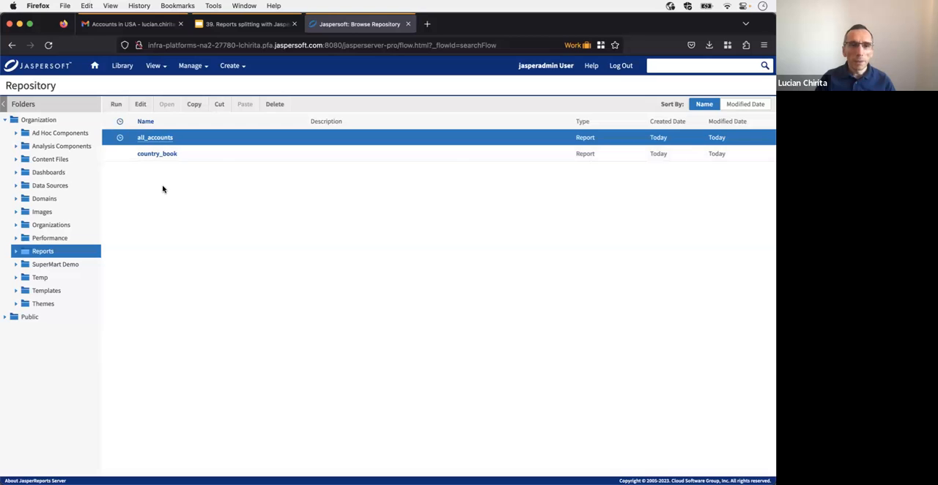
Step: Refresh the Reports folder, open all_accounts_Canada.pdf, review its pages through to the last footer and close it
key(super+r)
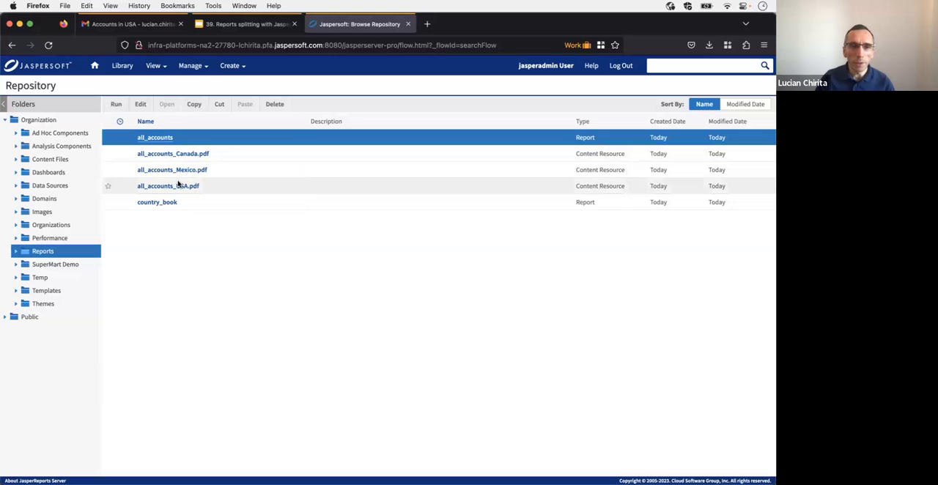
click(181, 156)
click(182, 154)
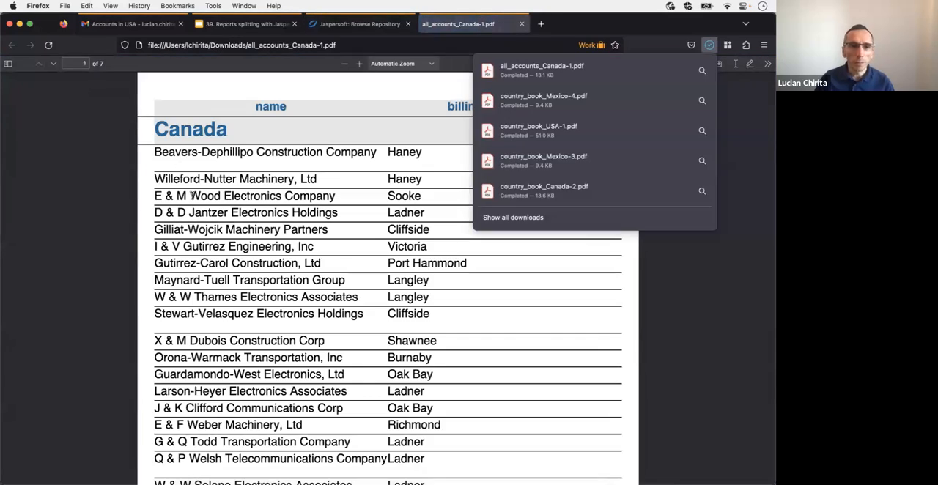
click(182, 195)
scroll(181, 196, down, 1)
scroll(181, 196, up, 2)
scroll(182, 196, down, 20)
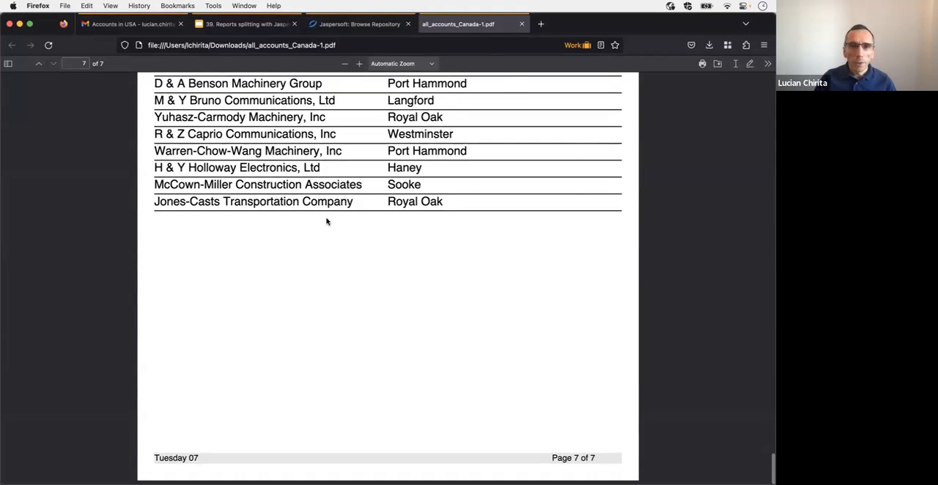
key(super+w)
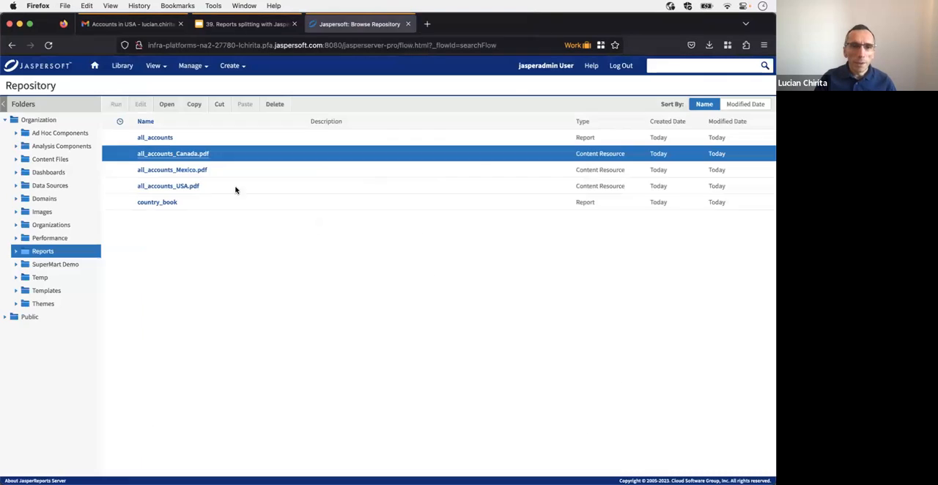
Step: Open all_accounts_Mexico.pdf, check its accounts and the page numbering in the last footer, and close it
double_click(172, 171)
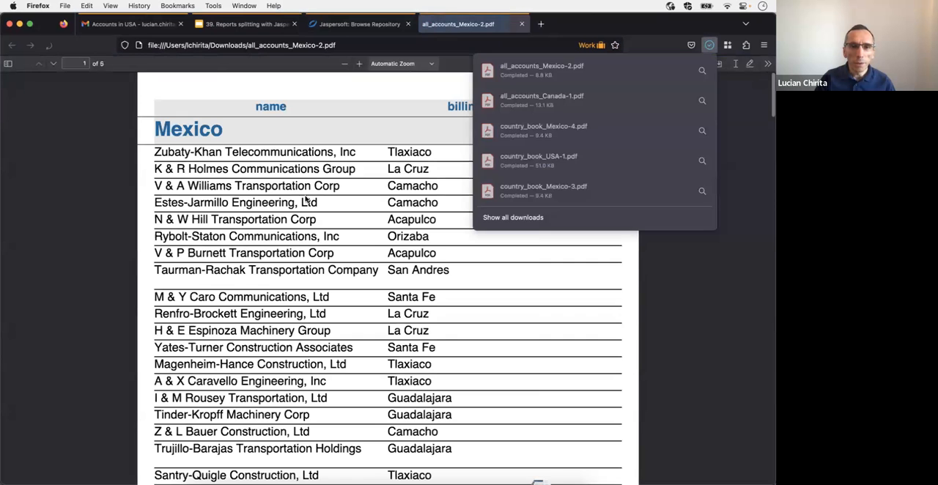
scroll(306, 200, down, 15)
scroll(303, 197, down, 15)
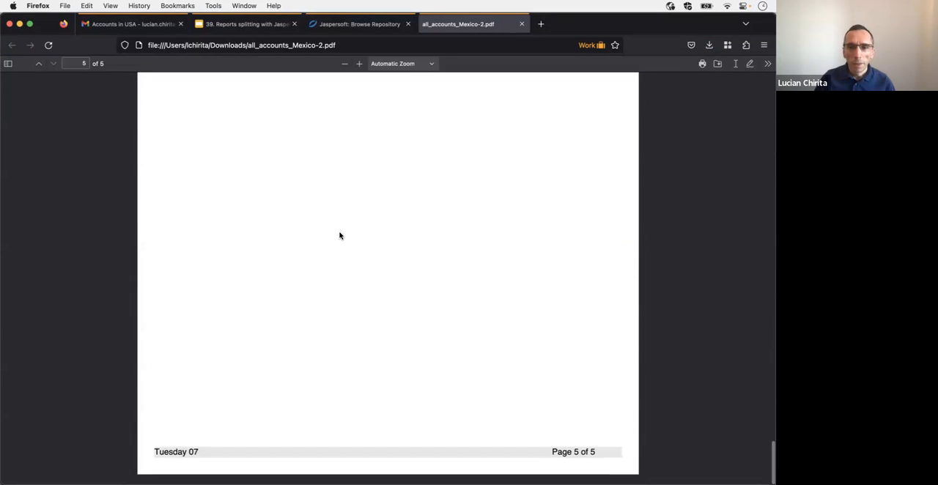
scroll(340, 235, up, 1)
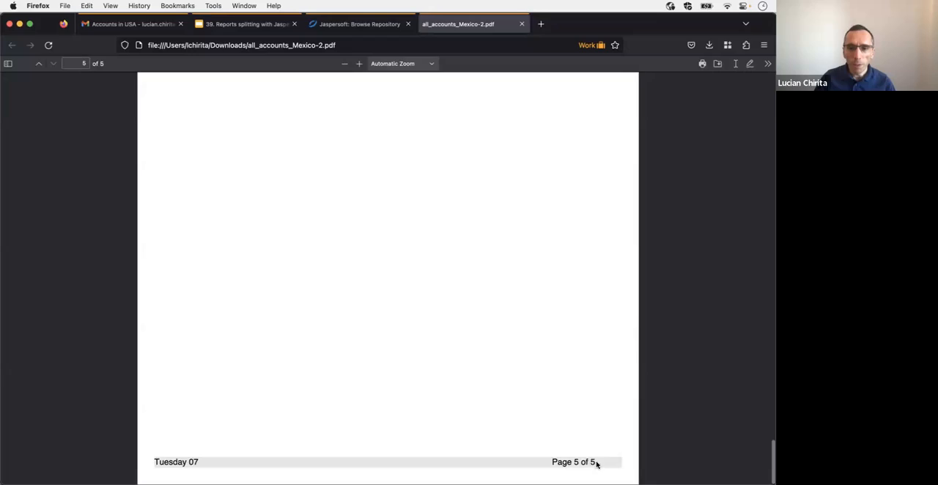
scroll(468, 327, up, 20)
scroll(464, 323, up, 5)
key(super+w)
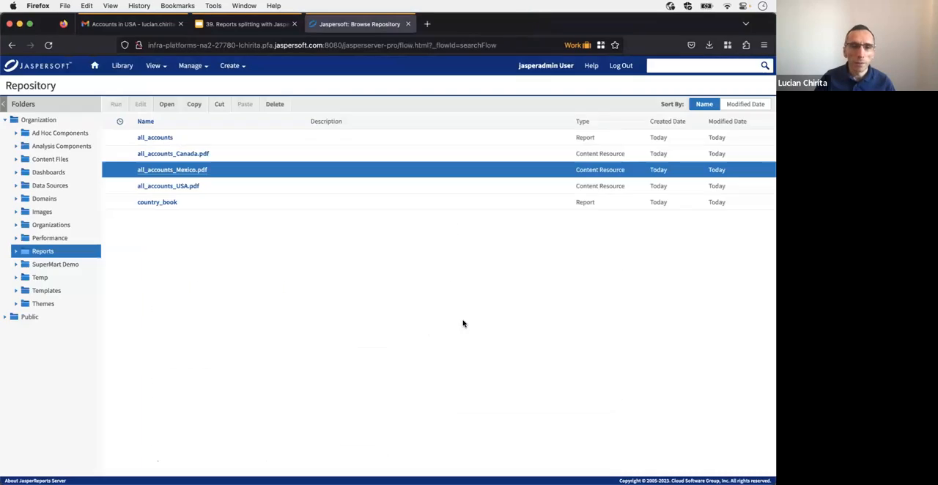
Step: Open all_accounts_USA.pdf, check its accounts and footer page numbering, and close it
click(189, 189)
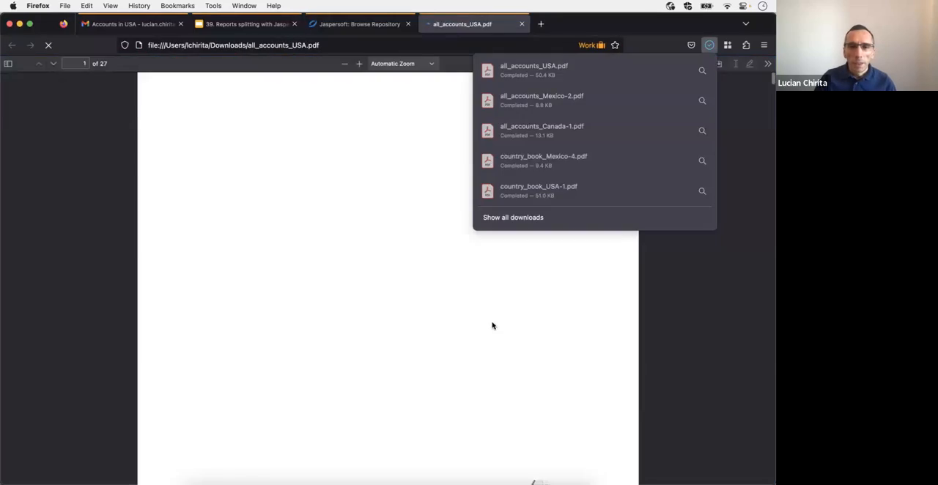
scroll(400, 316, down, 15)
scroll(400, 316, down, 20)
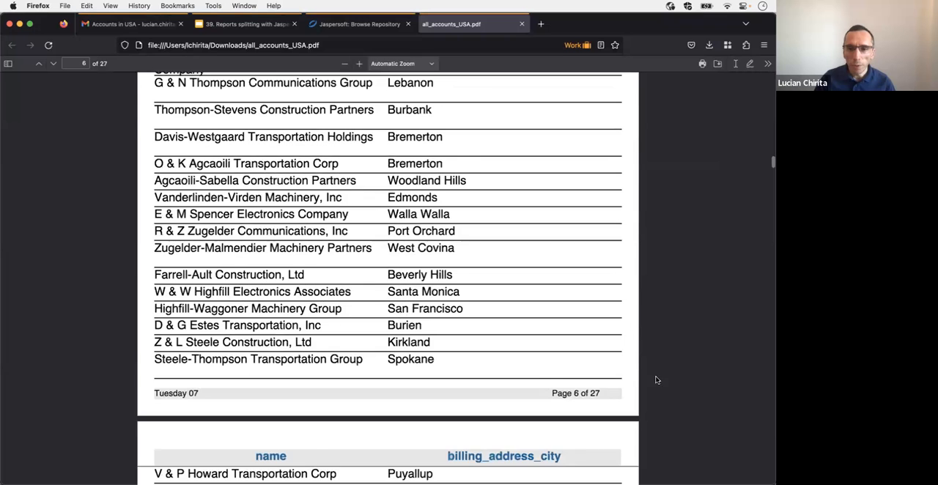
scroll(564, 372, down, 1)
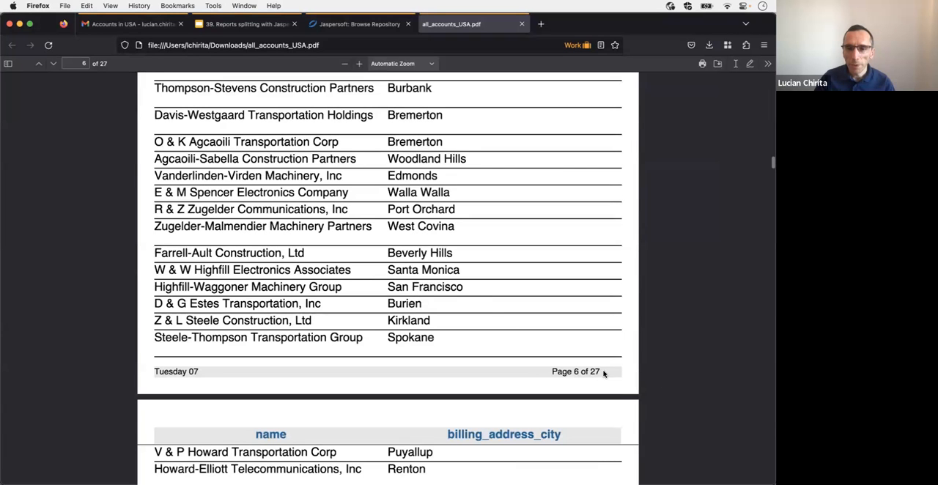
scroll(411, 191, down, 1)
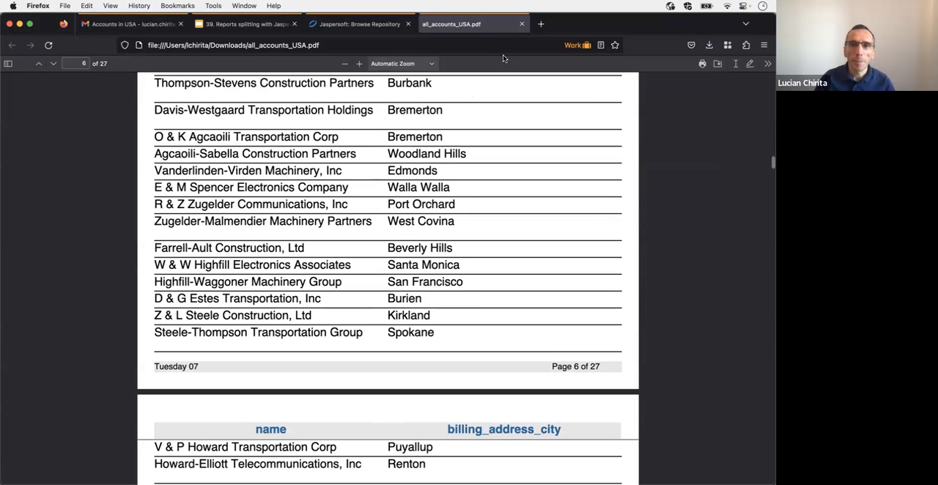
click(521, 23)
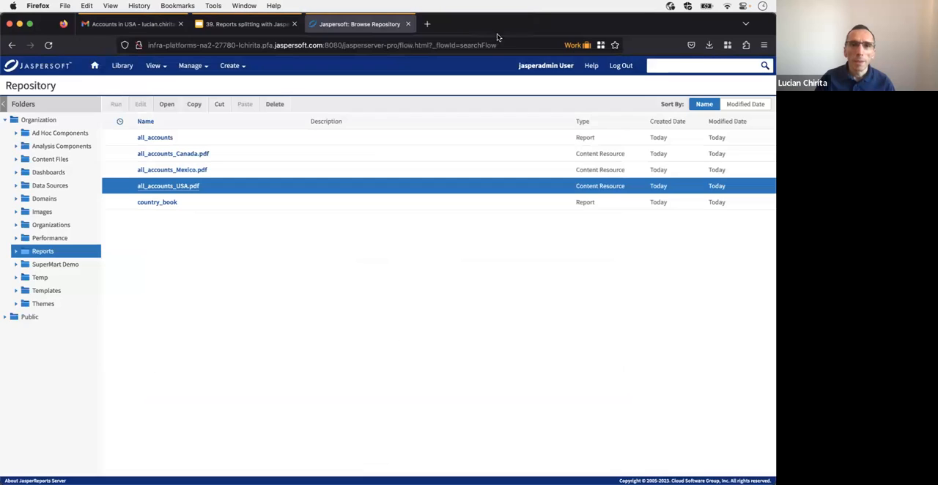
Step: Switch to the report splitting presentation, start the slideshow from Parts in non book reports and advance to the Resources slide
click(252, 25)
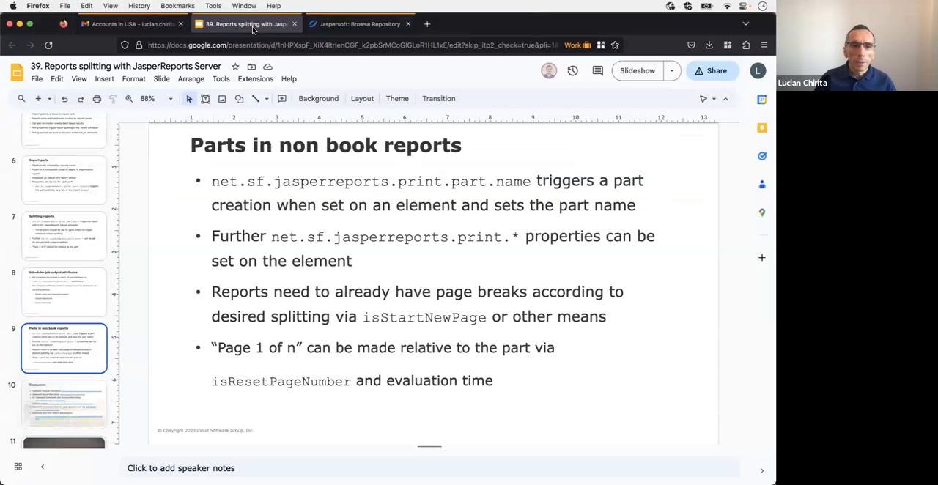
click(637, 71)
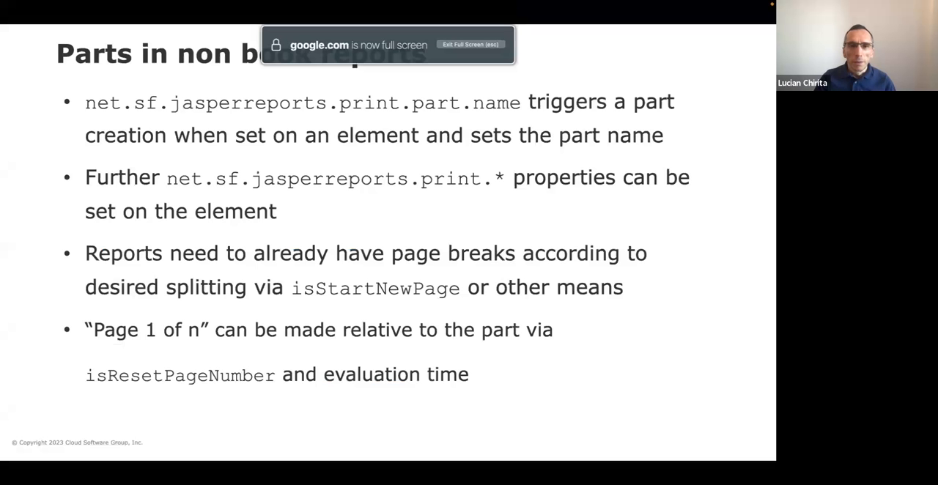
key(Right)
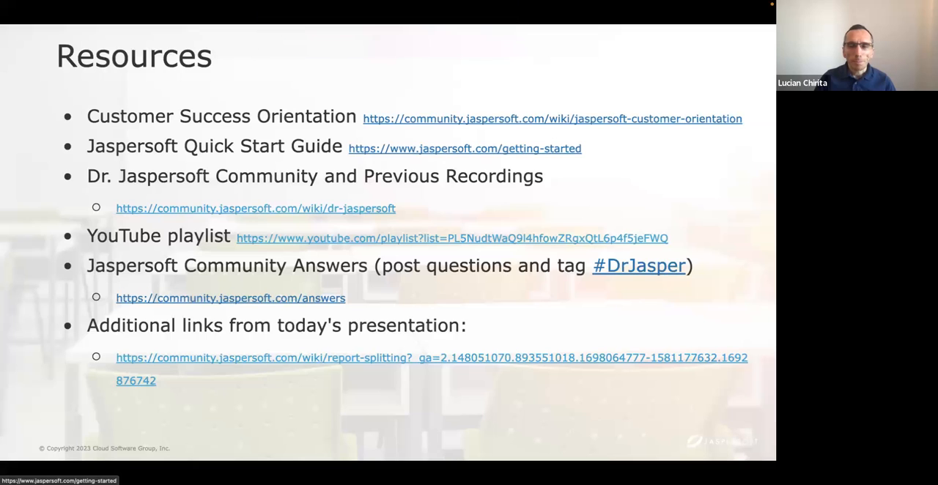